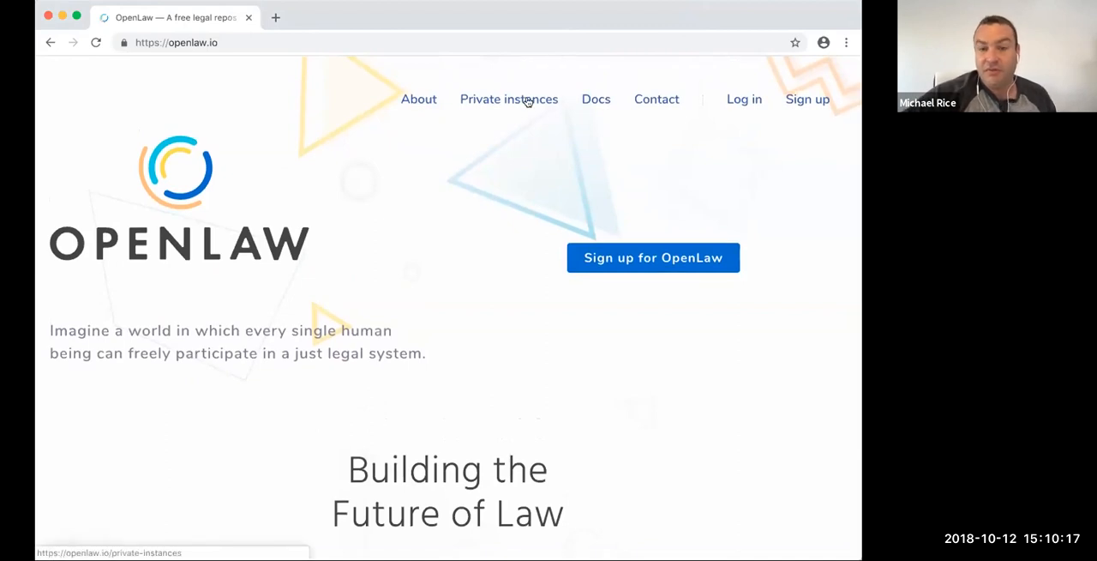
- Look through the OpenLaw home page, from the smart legal agreements section to the Build and Community sections
{"action": "scroll", "coordinate": [501, 173], "scroll_direction": "down", "scroll_amount": 3}
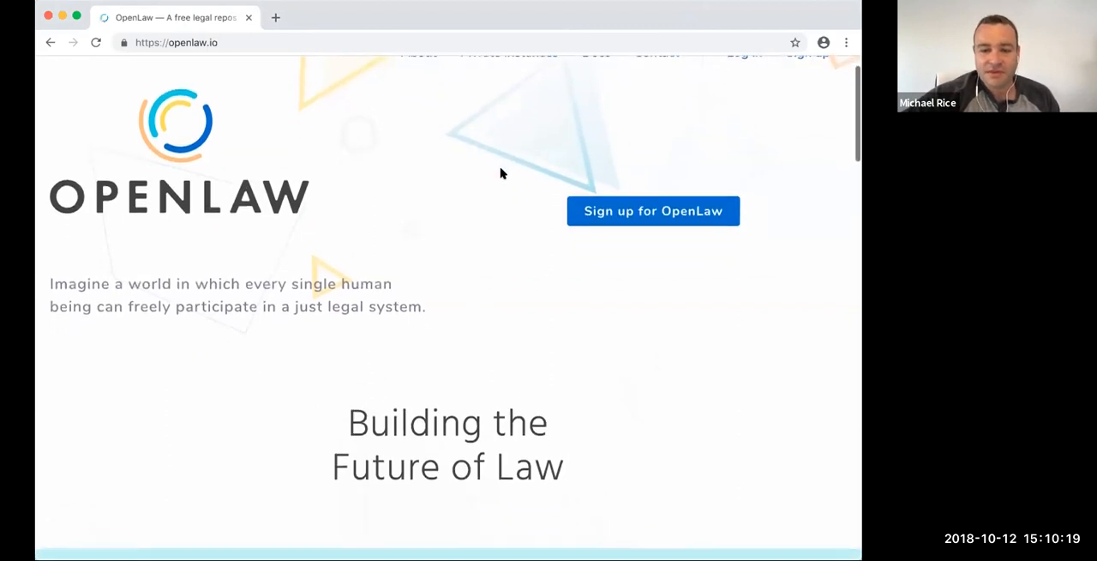
{"action": "scroll", "coordinate": [501, 172], "scroll_direction": "down", "scroll_amount": 8}
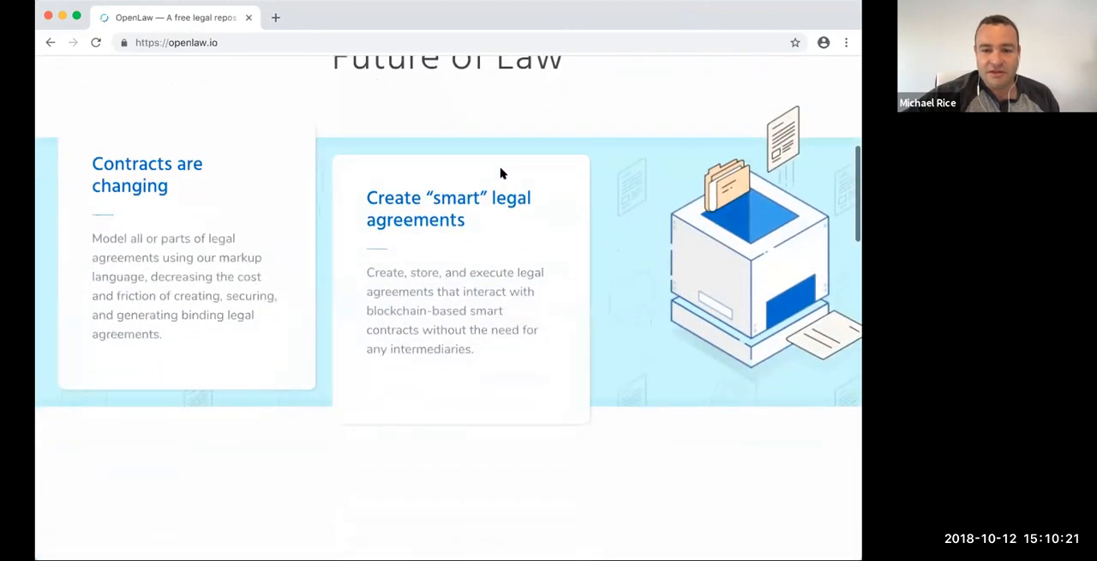
{"action": "scroll", "coordinate": [500, 172], "scroll_direction": "down", "scroll_amount": 6}
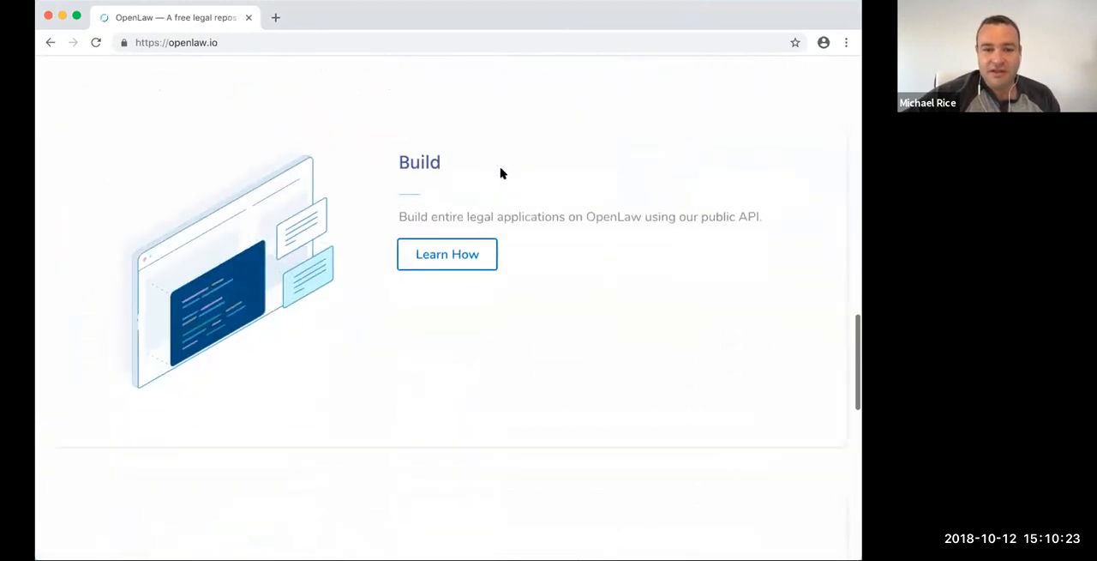
{"action": "right_click", "coordinate": [501, 173]}
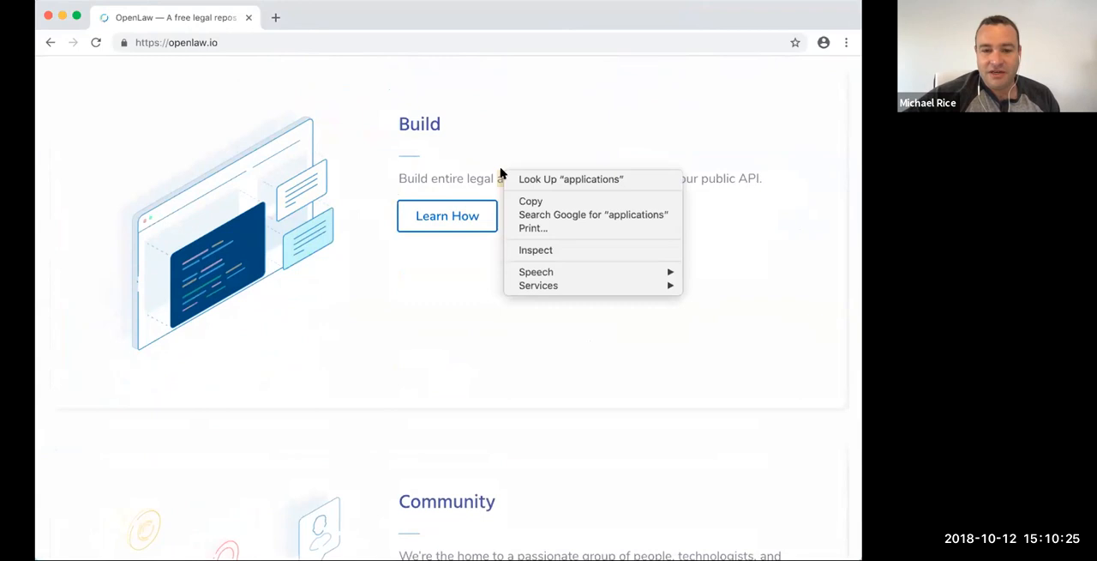
{"action": "left_click", "coordinate": [489, 89]}
{"action": "scroll", "coordinate": [490, 88], "scroll_direction": "up", "scroll_amount": 20}
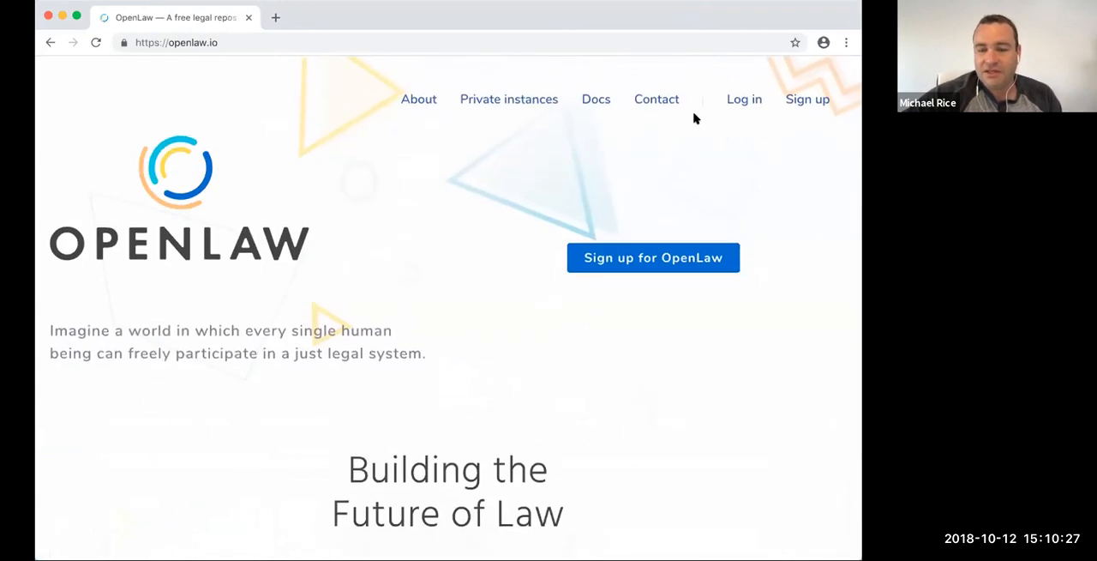
- Open the OpenLaw login page and enter the account's email address
{"action": "left_click", "coordinate": [744, 101]}
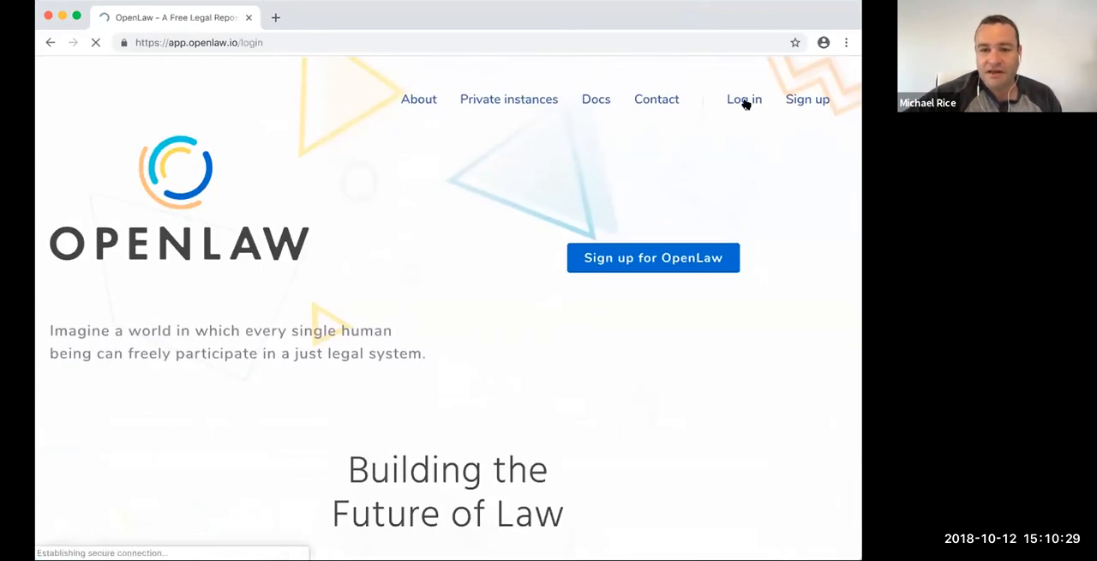
{"action": "left_click", "coordinate": [483, 231]}
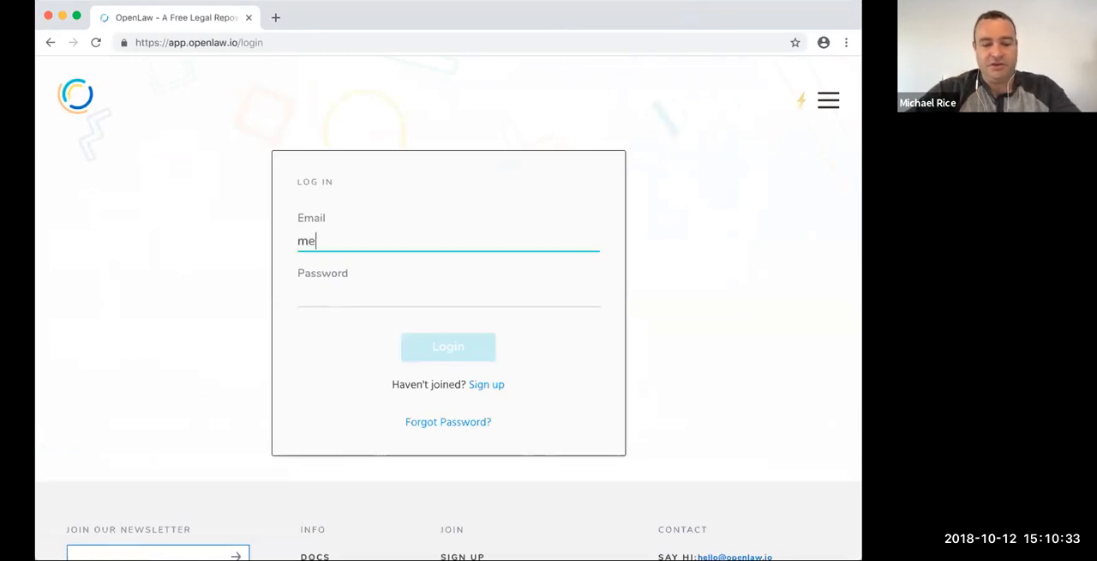
{"action": "key", "text": "Tab"}
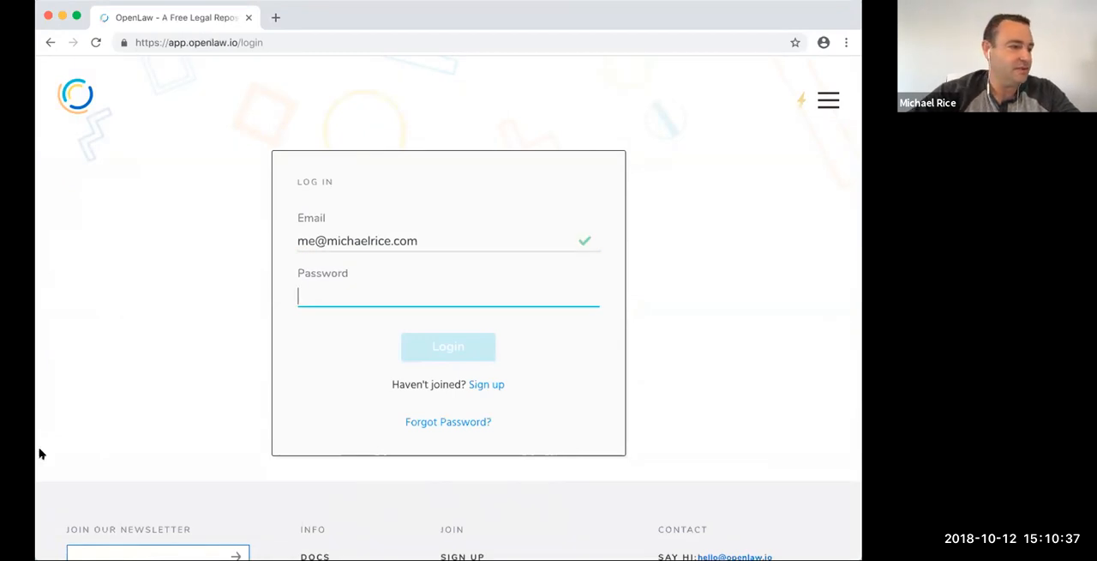
- Fetch the account password from another application, paste it into the login form's password field and log in
{"action": "key", "text": "super+Tab"}
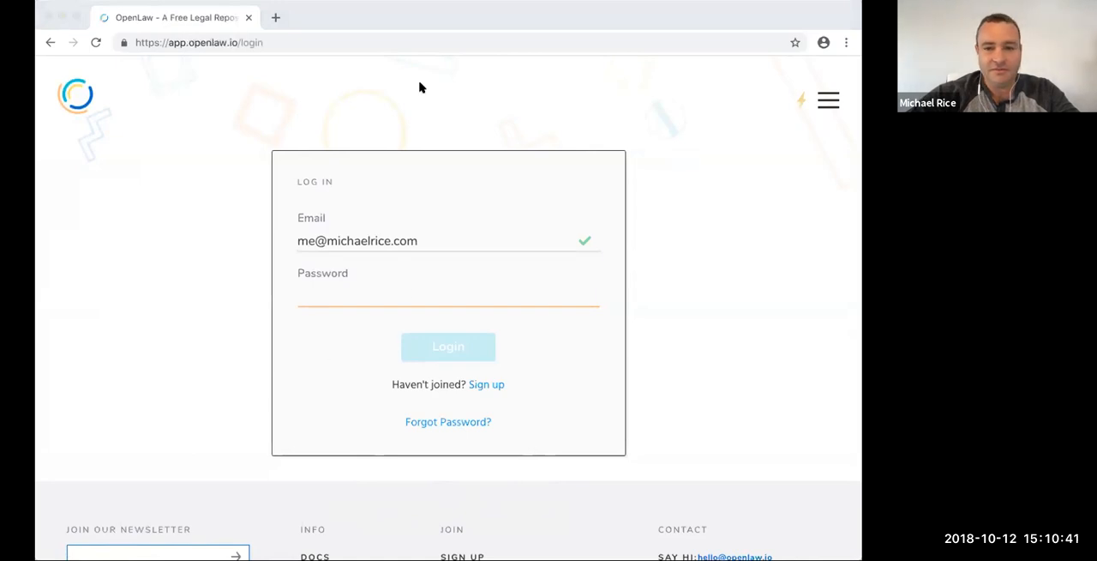
{"action": "left_click", "coordinate": [495, 166]}
{"action": "key", "text": "super+Tab"}
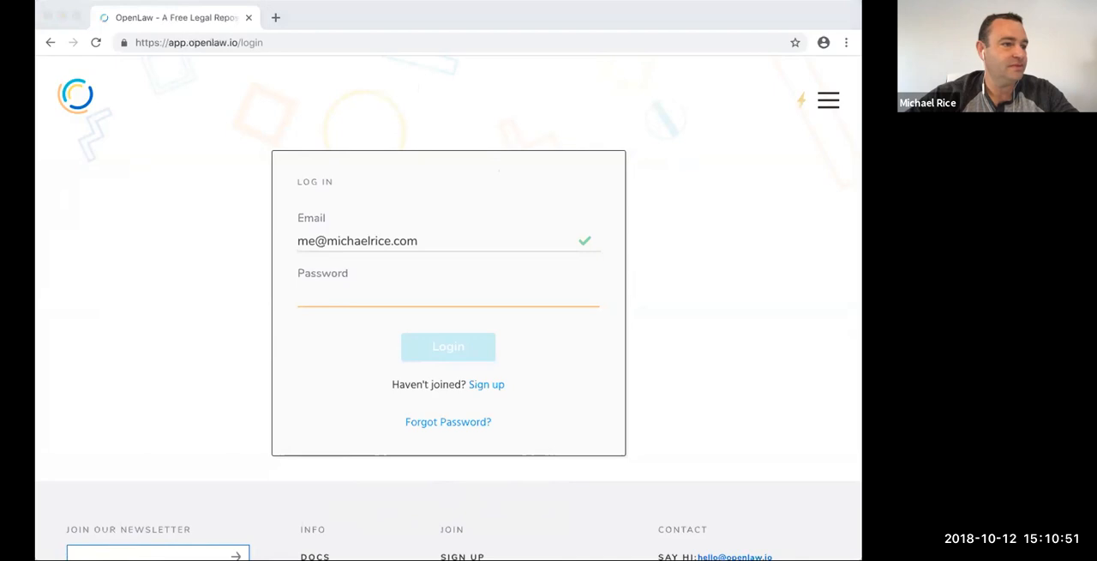
{"action": "left_click", "coordinate": [437, 299]}
{"action": "key", "text": "super+v"}
{"action": "left_click", "coordinate": [435, 353]}
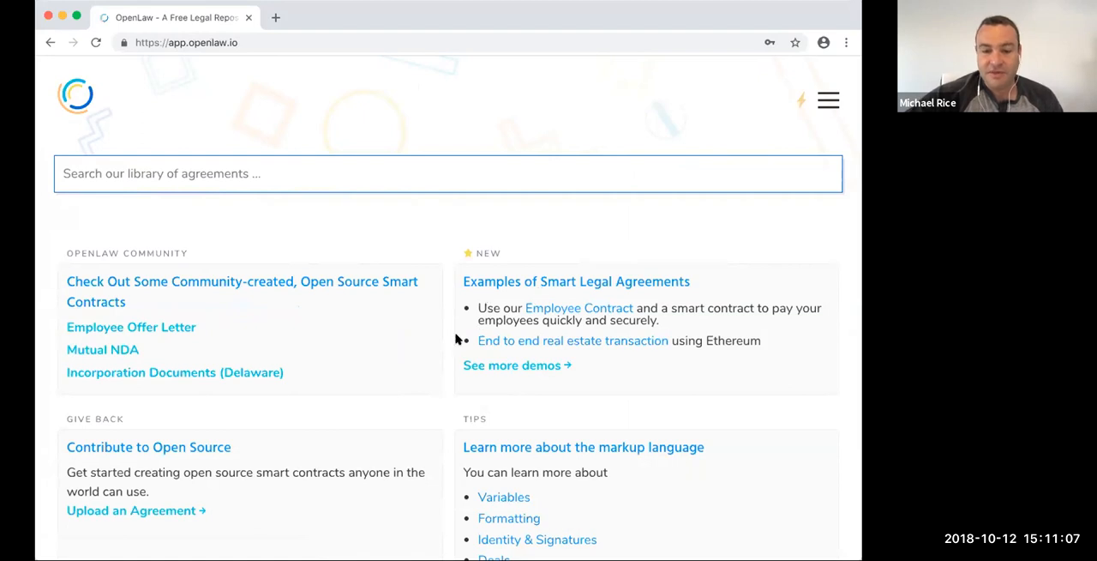
- Look over the logged-in start page and open the list of all templates
{"action": "scroll", "coordinate": [455, 337], "scroll_direction": "down", "scroll_amount": 3}
{"action": "scroll", "coordinate": [480, 318], "scroll_direction": "down", "scroll_amount": 1}
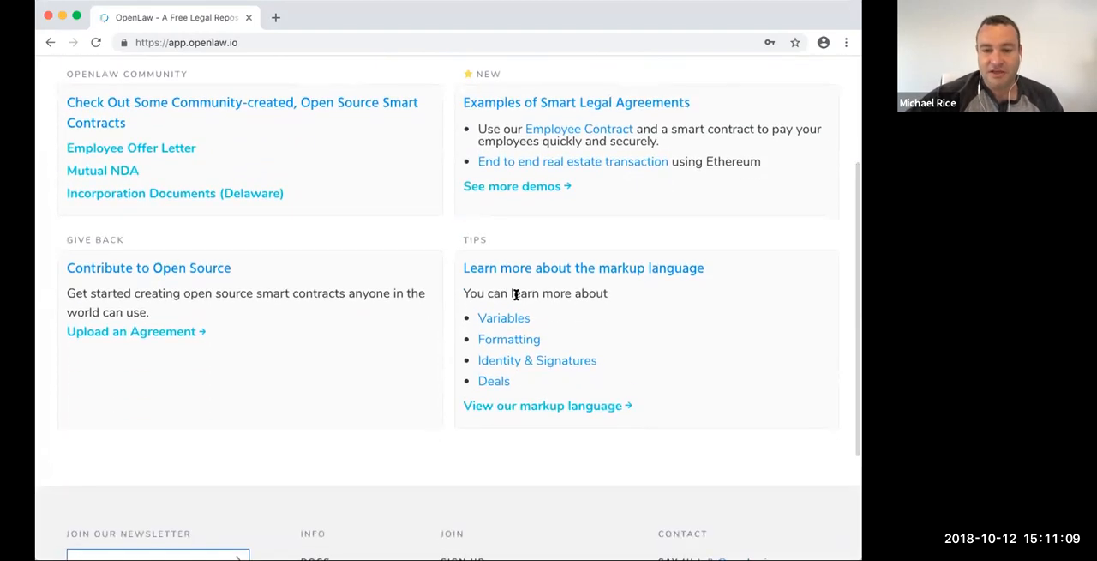
{"action": "scroll", "coordinate": [503, 288], "scroll_direction": "up", "scroll_amount": 1}
{"action": "scroll", "coordinate": [431, 291], "scroll_direction": "up", "scroll_amount": 2}
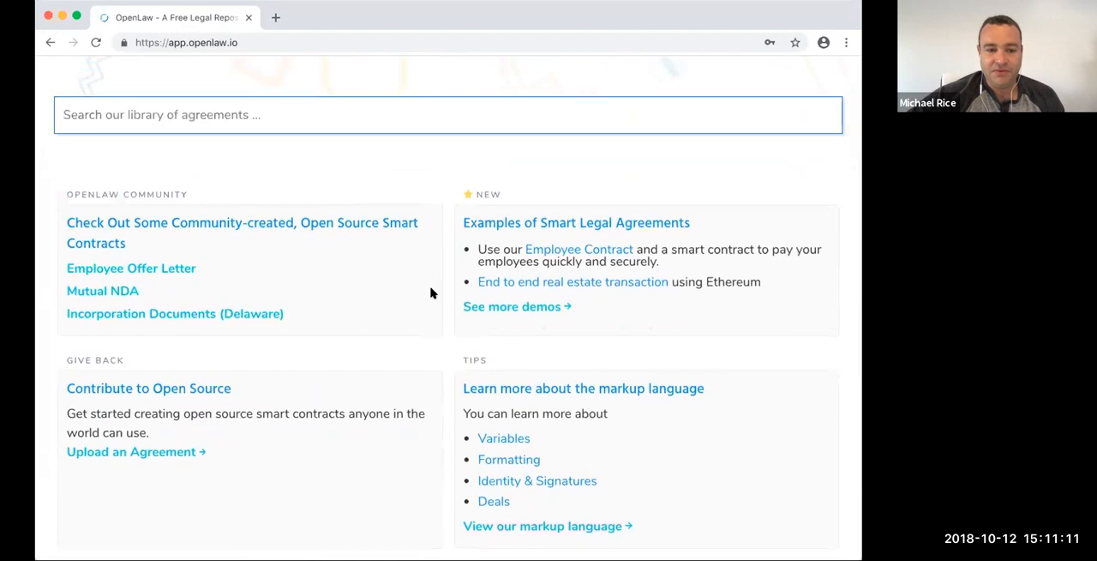
{"action": "scroll", "coordinate": [411, 298], "scroll_direction": "up", "scroll_amount": 2}
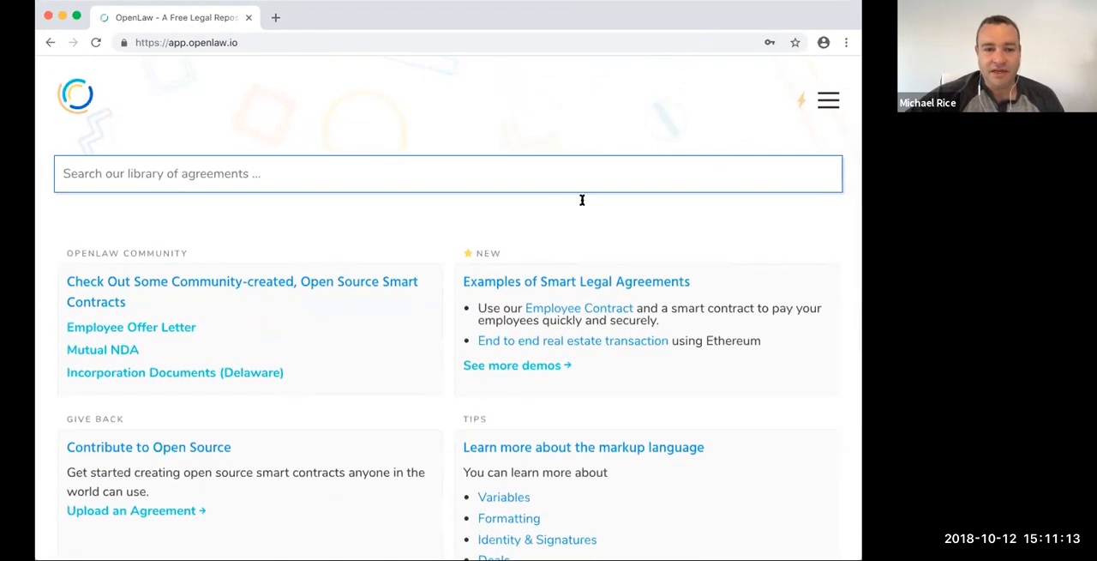
{"action": "left_click", "coordinate": [828, 100]}
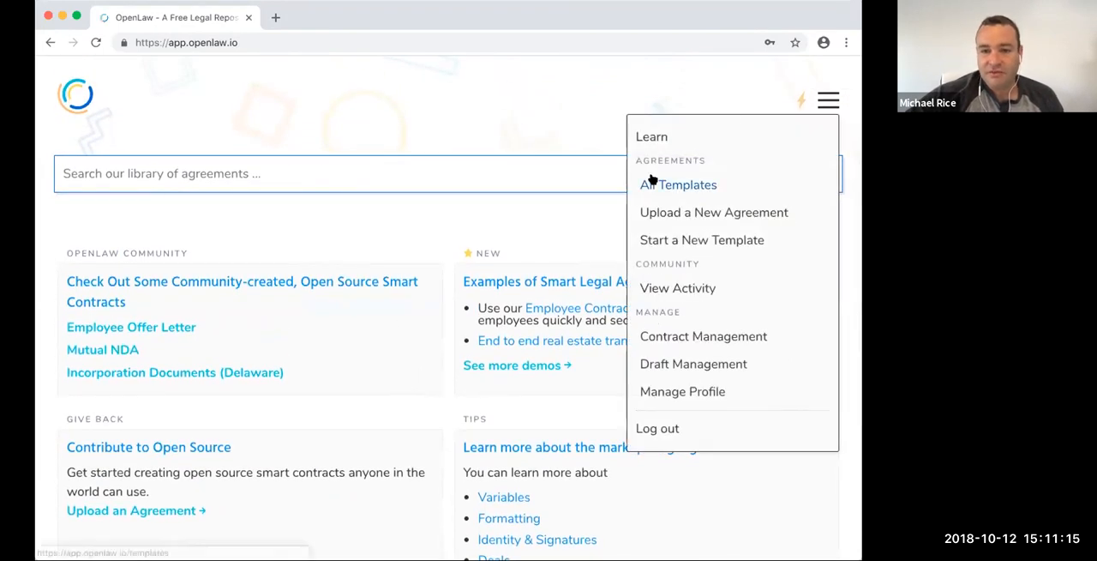
{"action": "left_click", "coordinate": [652, 181]}
- Browse the first page of the all-templates list to see which agreements are available
{"action": "scroll", "coordinate": [505, 281], "scroll_direction": "down", "scroll_amount": 3}
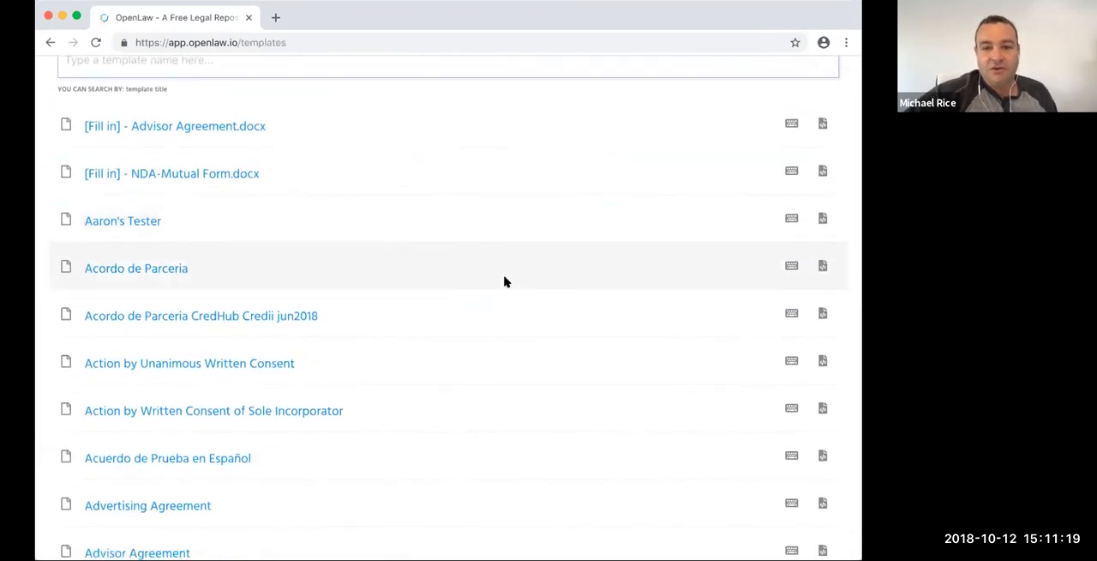
{"action": "scroll", "coordinate": [505, 281], "scroll_direction": "down", "scroll_amount": 6}
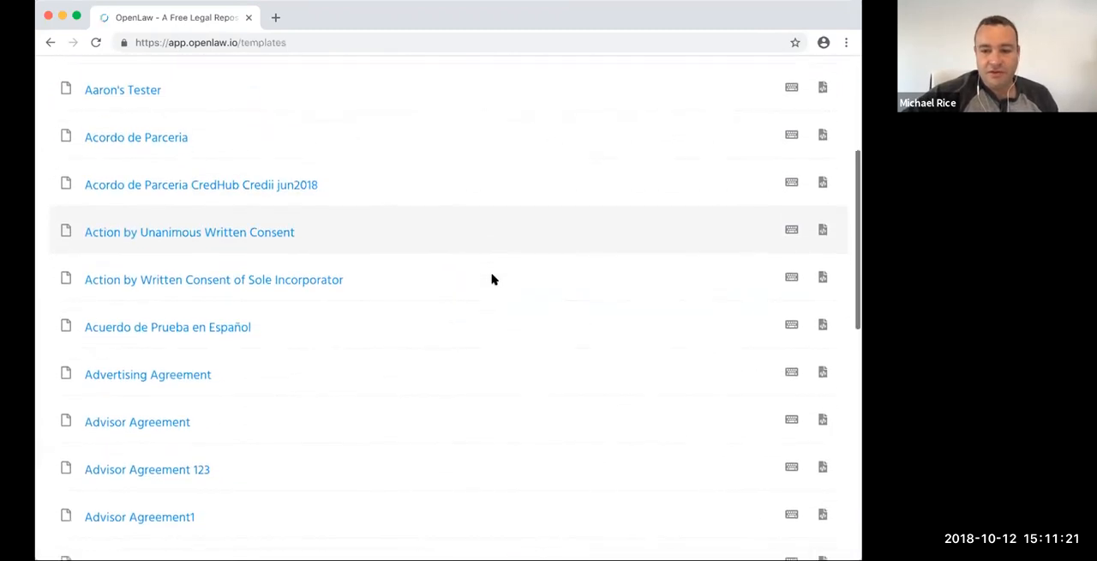
{"action": "scroll", "coordinate": [492, 278], "scroll_direction": "down", "scroll_amount": 8}
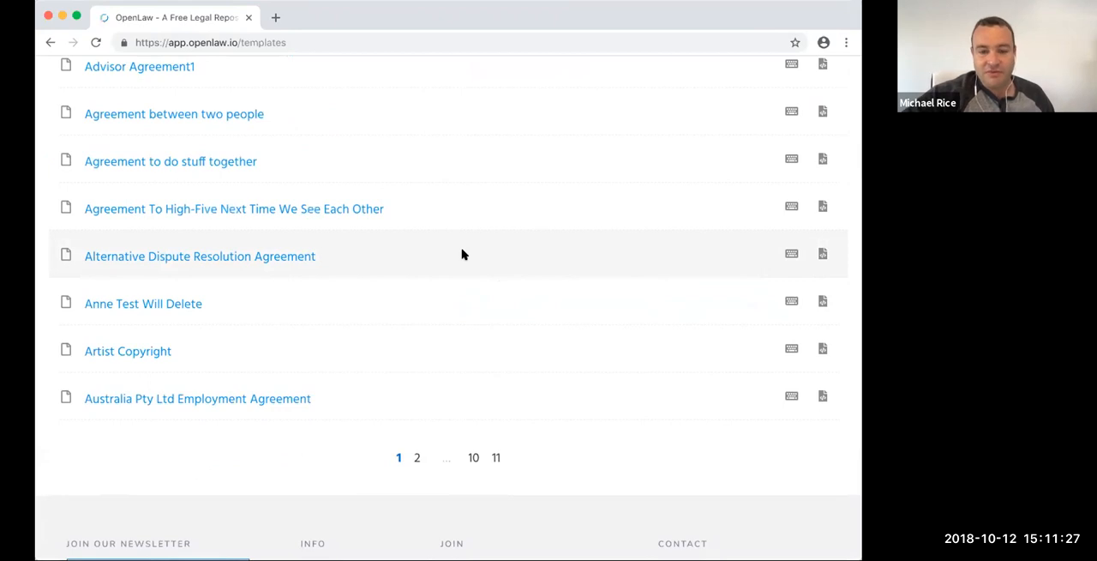
{"action": "scroll", "coordinate": [444, 381], "scroll_direction": "up", "scroll_amount": 8}
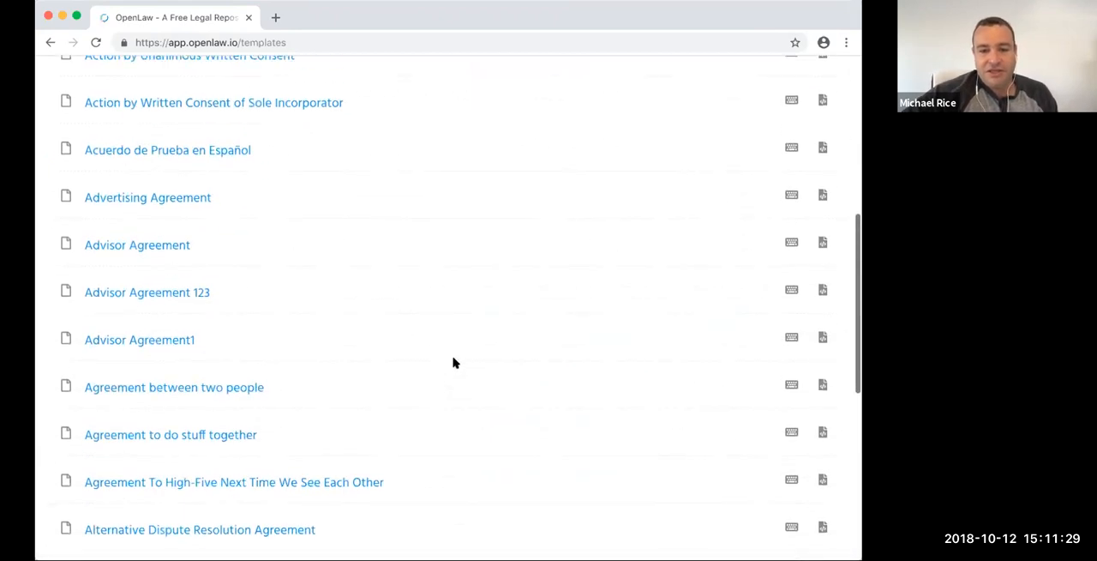
{"action": "scroll", "coordinate": [506, 326], "scroll_direction": "up", "scroll_amount": 6}
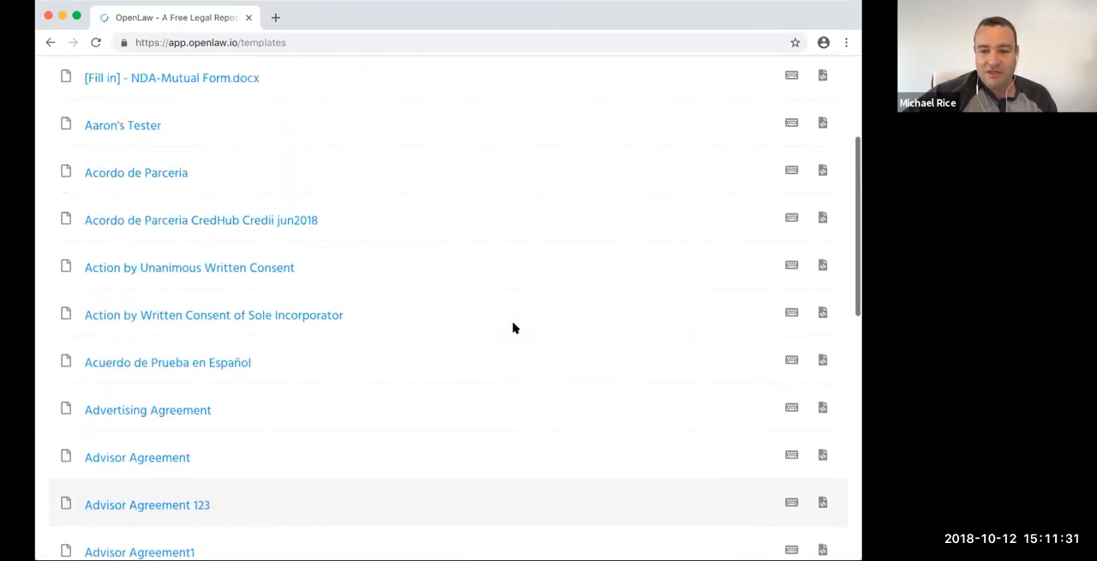
{"action": "scroll", "coordinate": [464, 292], "scroll_direction": "up", "scroll_amount": 4}
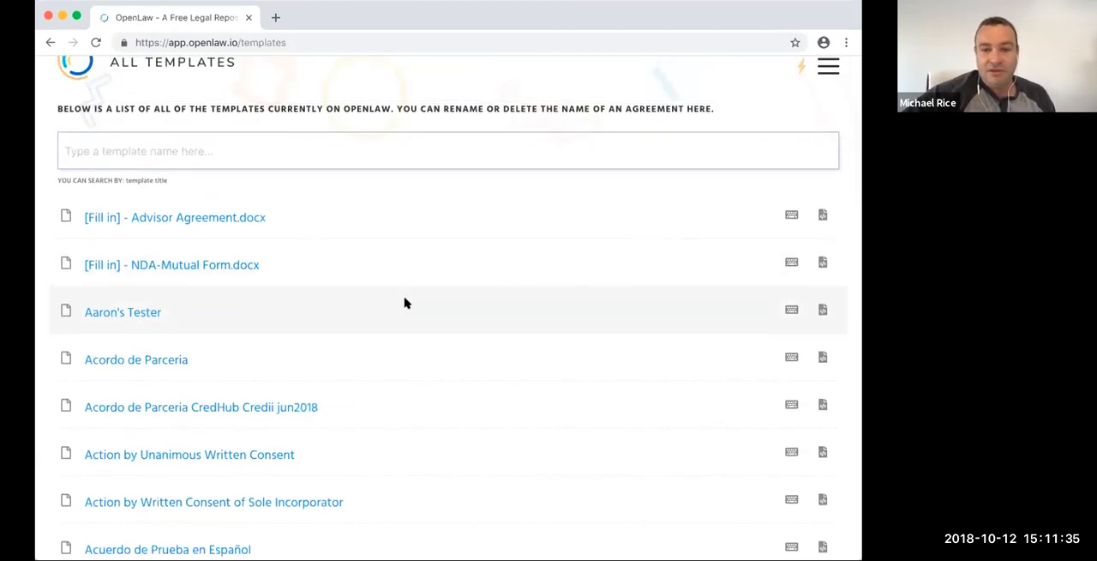
{"action": "scroll", "coordinate": [404, 301], "scroll_direction": "up", "scroll_amount": 2}
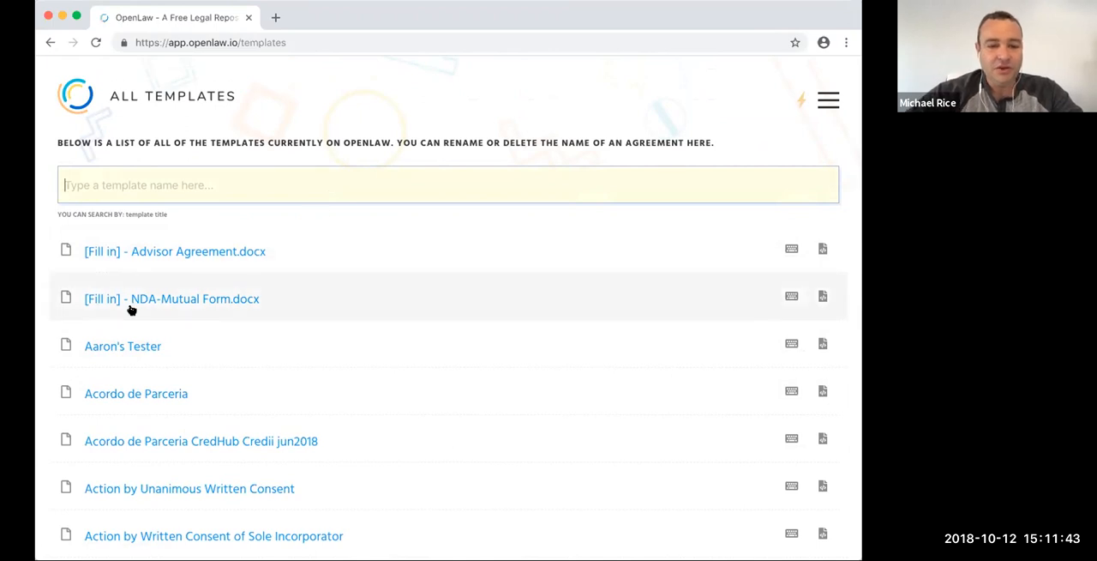
- Search the templates by title for "retainer" and clear the search field
{"action": "scroll", "coordinate": [318, 232], "scroll_direction": "down", "scroll_amount": 1}
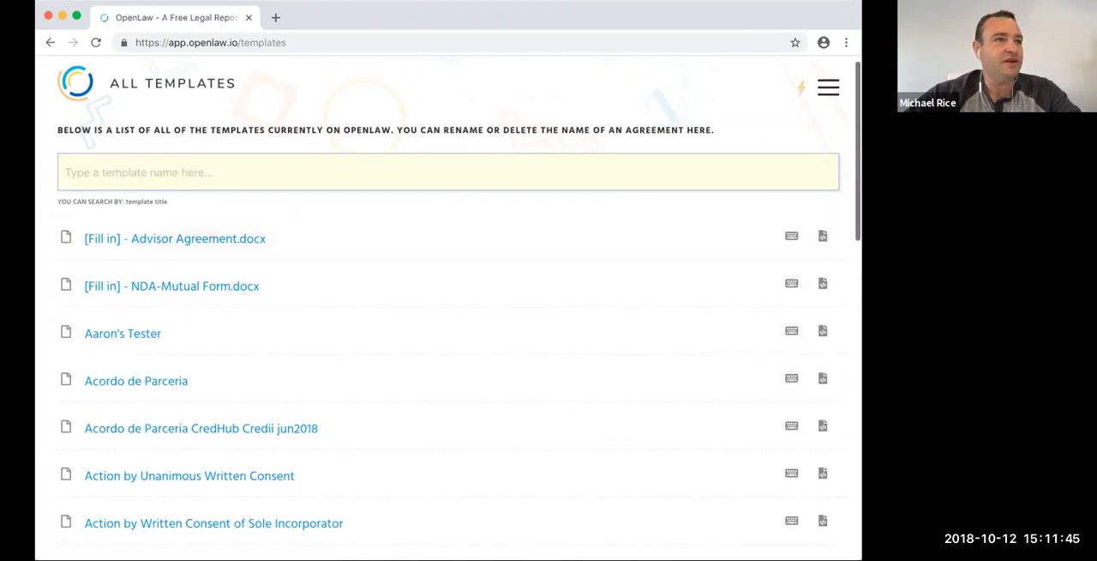
{"action": "type", "text": "retainer"}
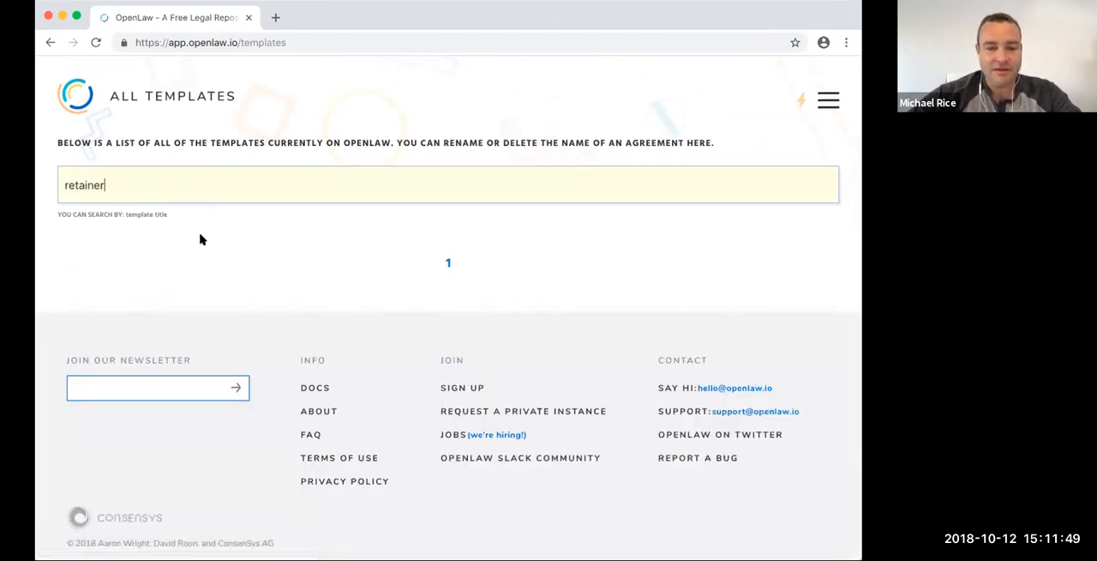
{"action": "left_click_drag", "start_coordinate": [107, 185], "coordinate": [49, 186]}
{"action": "key", "text": "BackSpace"}
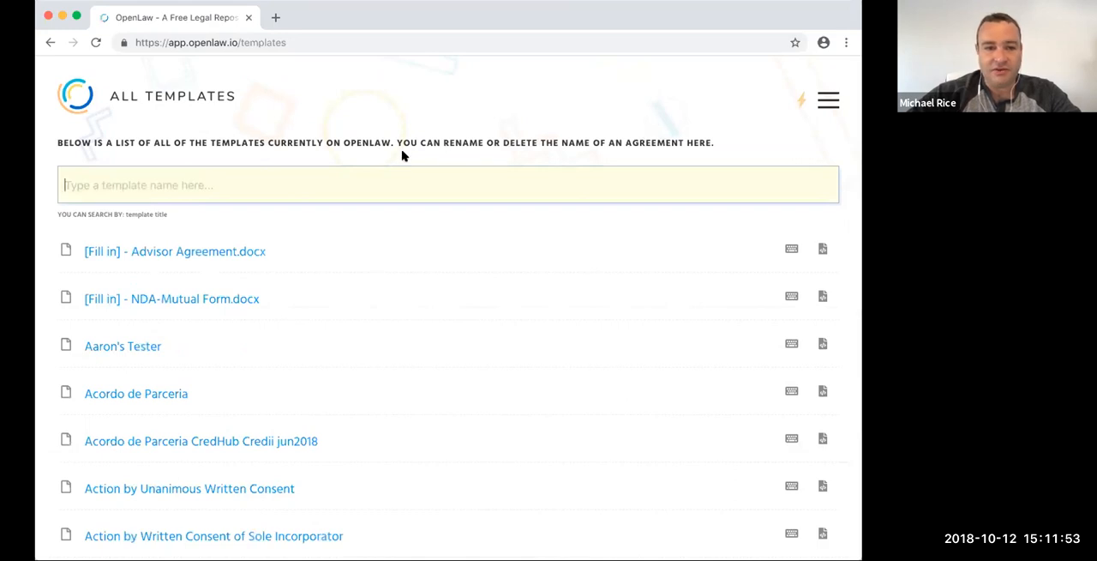
- Upload RETAINER FOR ATTORNEY.docx from the Downloads folder as a new agreement
{"action": "left_click", "coordinate": [829, 102]}
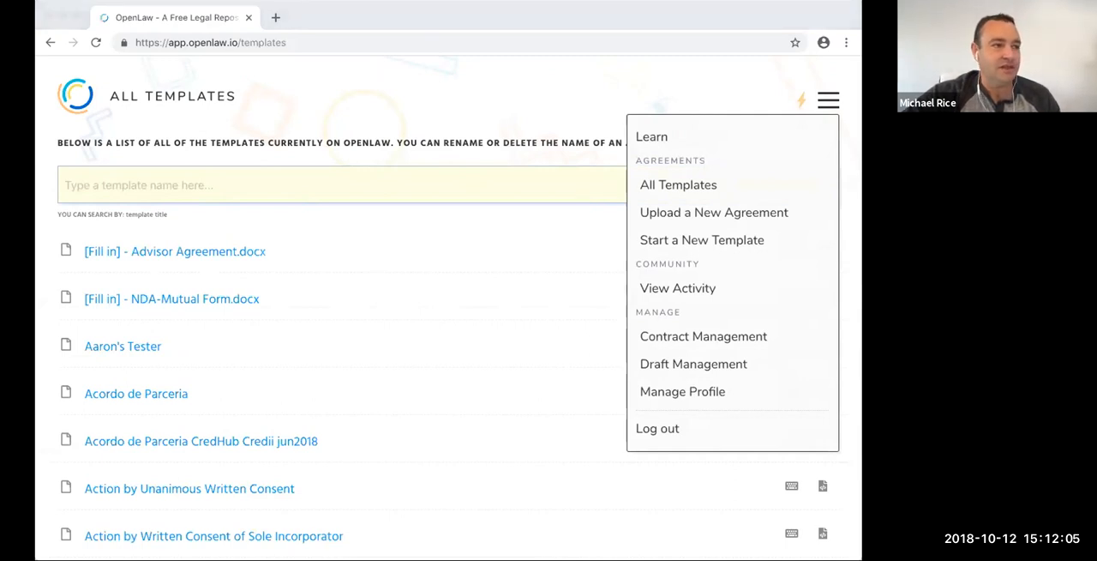
{"action": "left_click", "coordinate": [697, 213]}
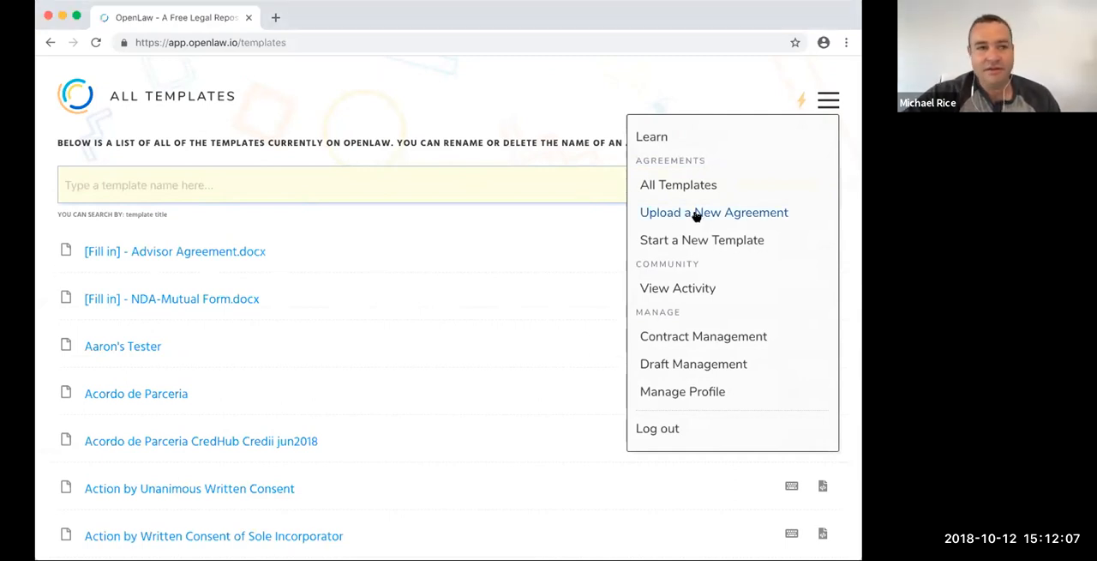
{"action": "left_click", "coordinate": [692, 213]}
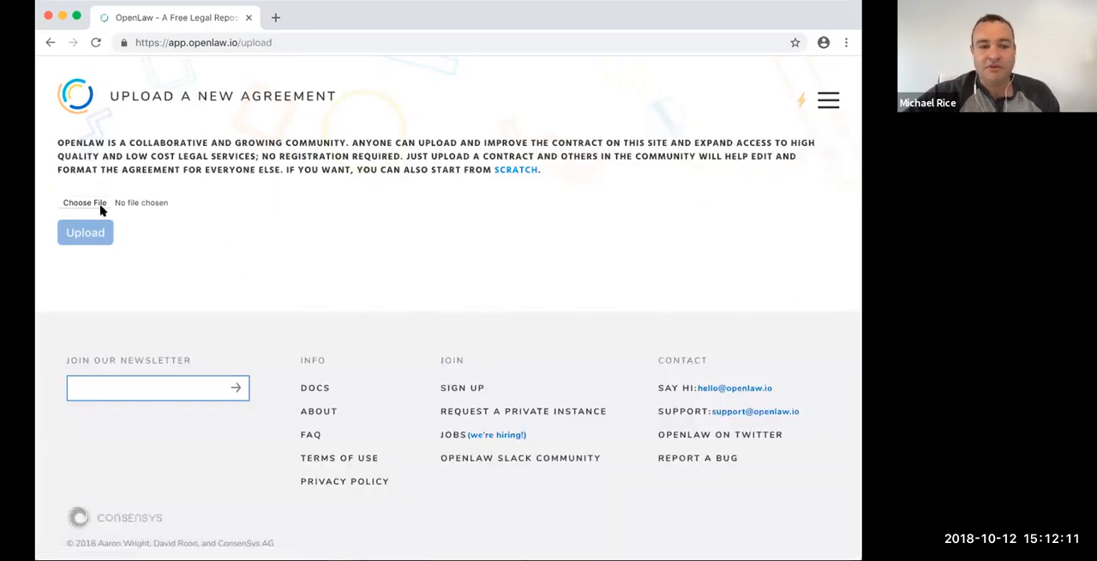
{"action": "left_click", "coordinate": [100, 203]}
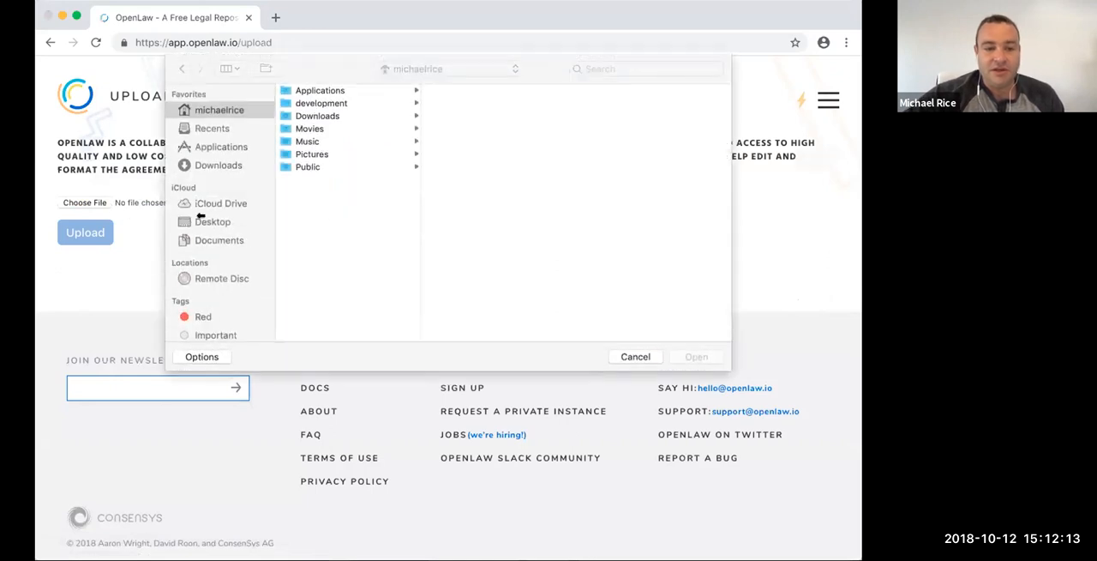
{"action": "left_click", "coordinate": [220, 166]}
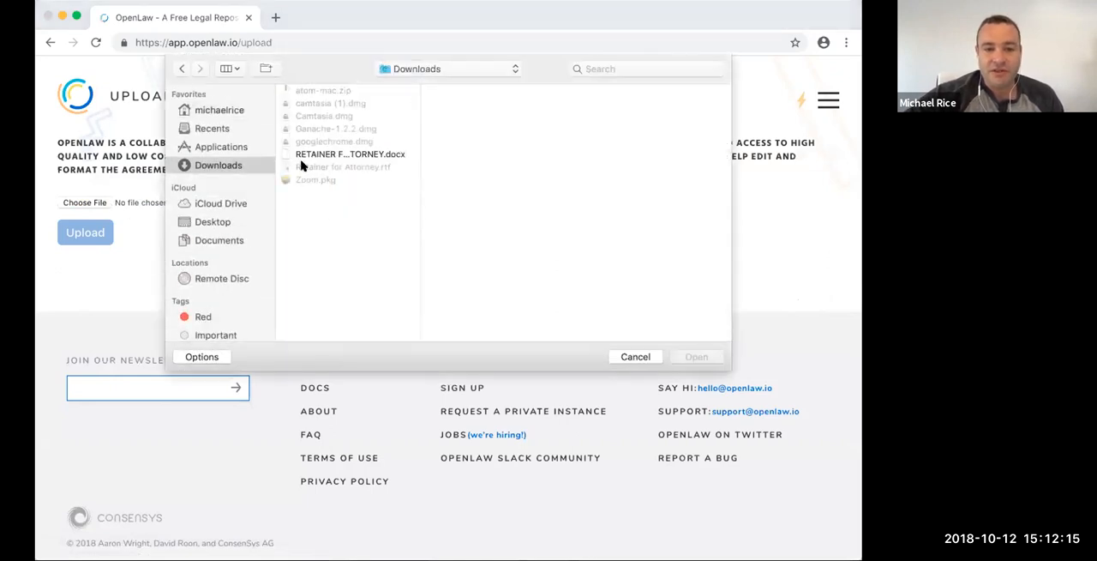
{"action": "double_click", "coordinate": [323, 154]}
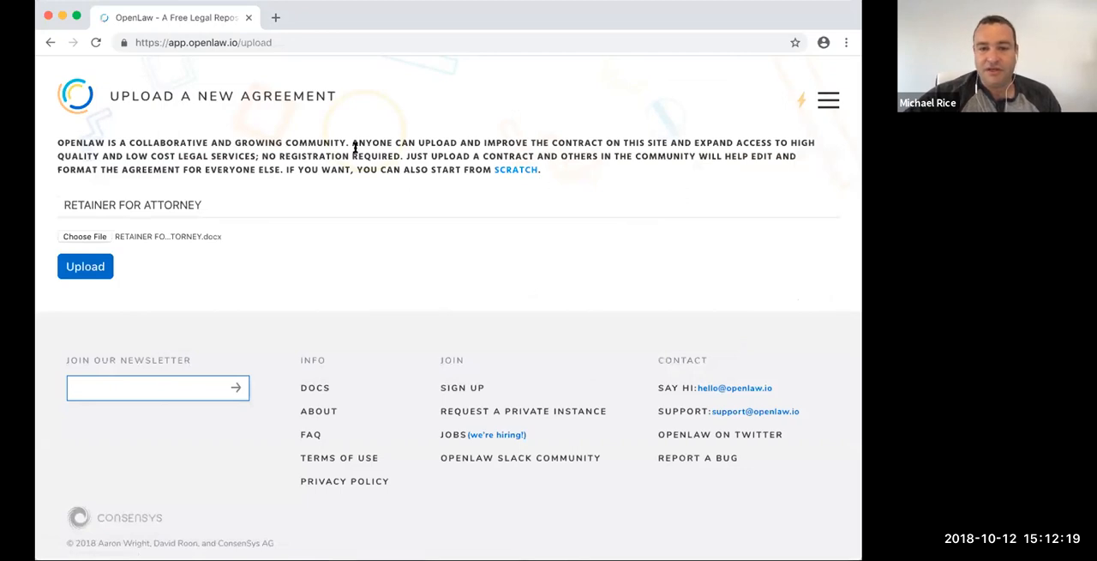
{"action": "left_click", "coordinate": [82, 266]}
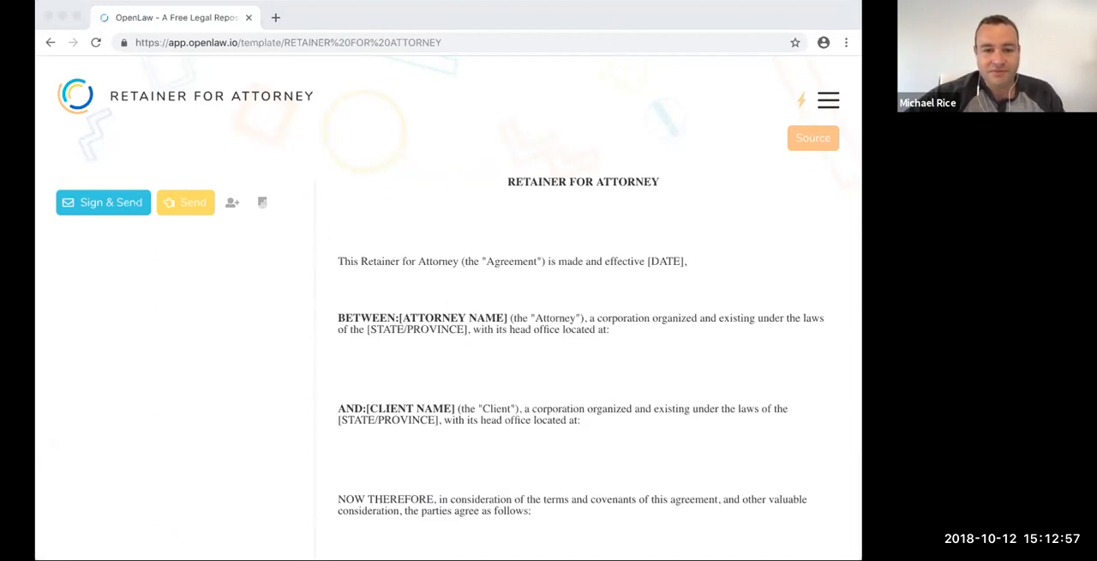
- Read through the uploaded retainer agreement, checking its placeholders, clauses and signature block
{"action": "scroll", "coordinate": [608, 274], "scroll_direction": "down", "scroll_amount": 2}
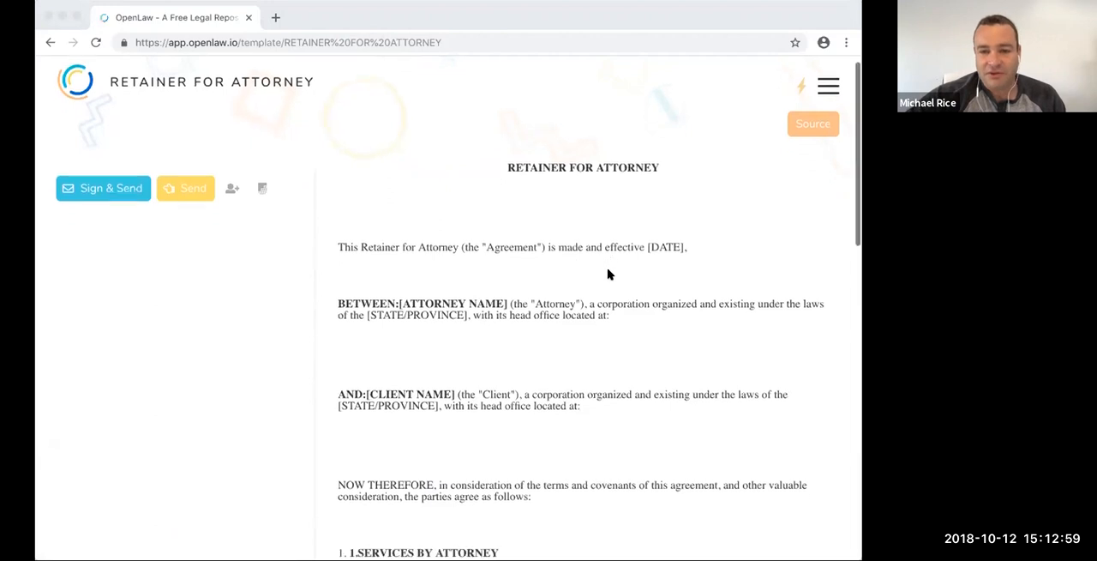
{"action": "scroll", "coordinate": [608, 277], "scroll_direction": "down", "scroll_amount": 4}
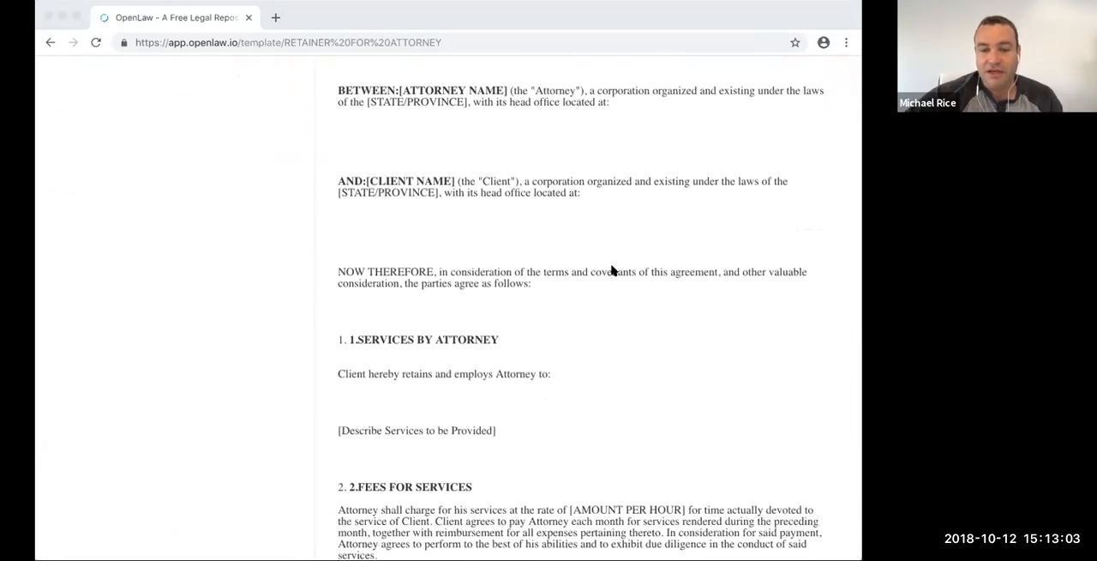
{"action": "scroll", "coordinate": [612, 270], "scroll_direction": "down", "scroll_amount": 10}
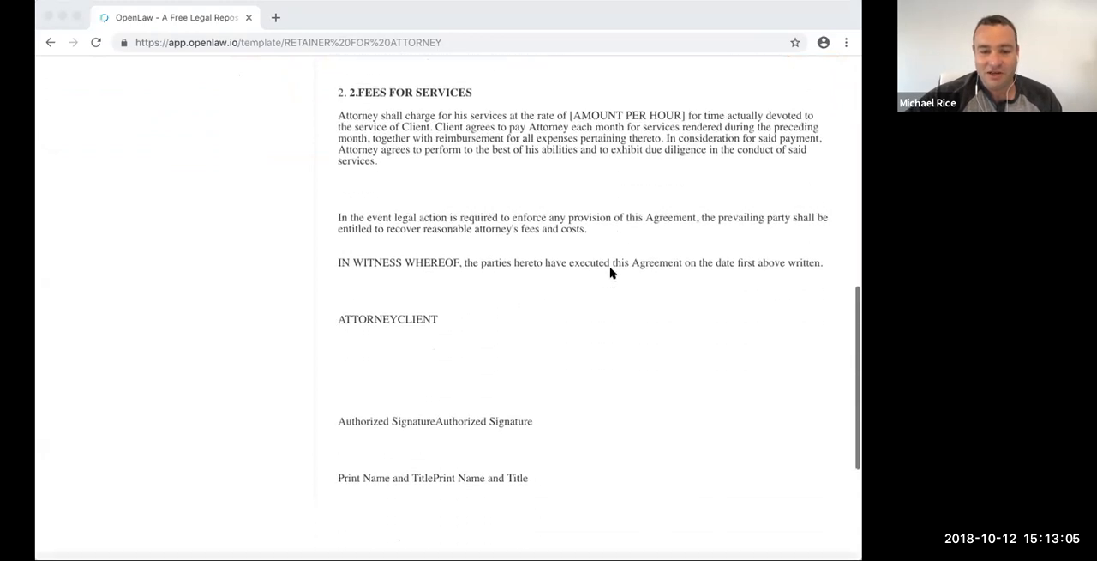
- Open the retainer agreement's source markup and remove the extra blank lines between the title and the opening paragraph, leaving one
{"action": "scroll", "coordinate": [611, 272], "scroll_direction": "down", "scroll_amount": 2}
{"action": "scroll", "coordinate": [611, 271], "scroll_direction": "up", "scroll_amount": 15}
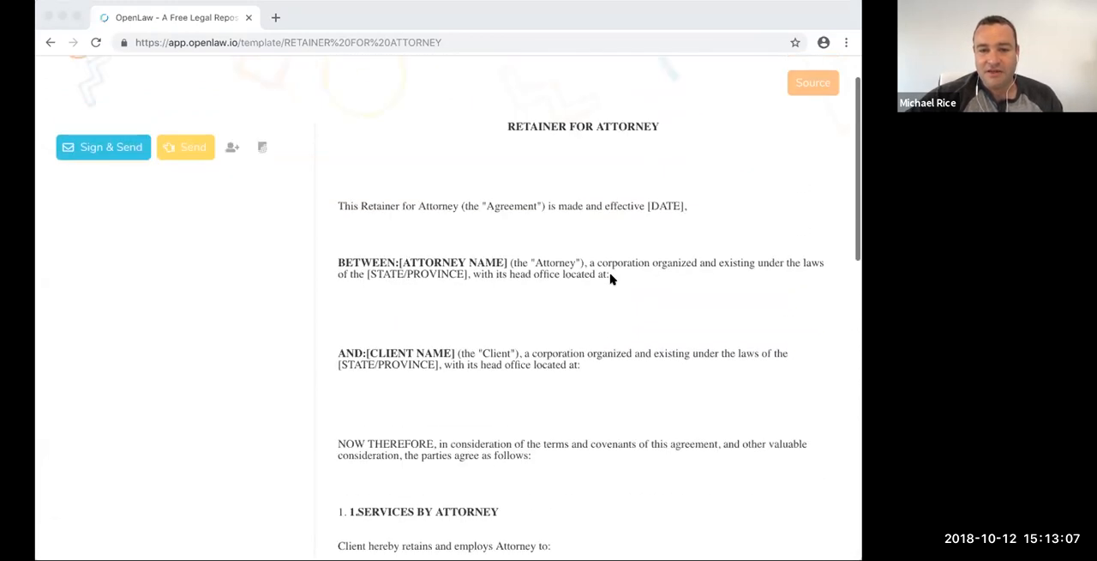
{"action": "scroll", "coordinate": [611, 277], "scroll_direction": "up", "scroll_amount": 1}
{"action": "left_click", "coordinate": [804, 141]}
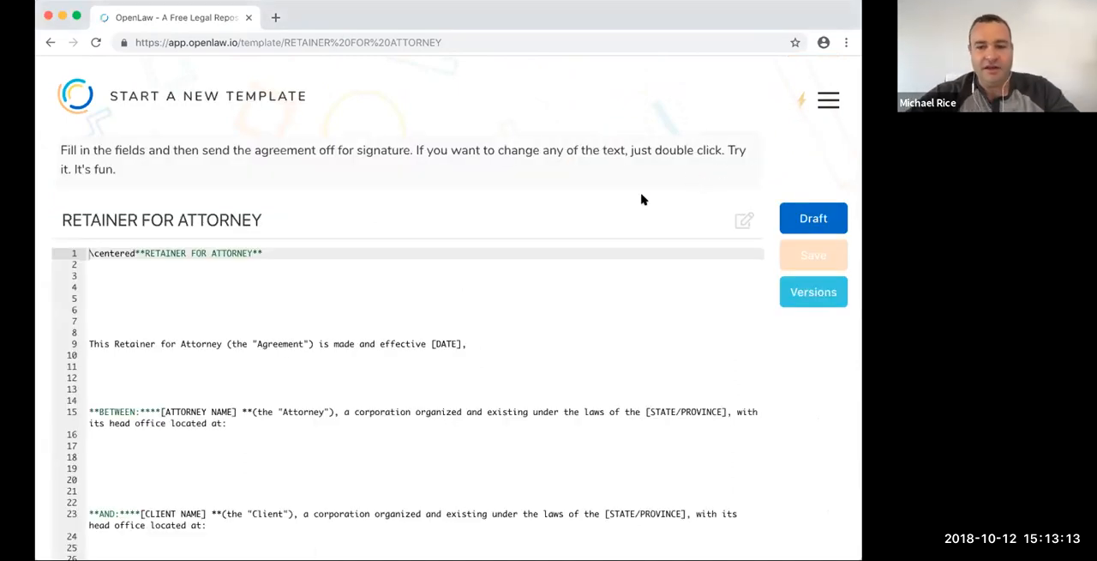
{"action": "left_click", "coordinate": [377, 318]}
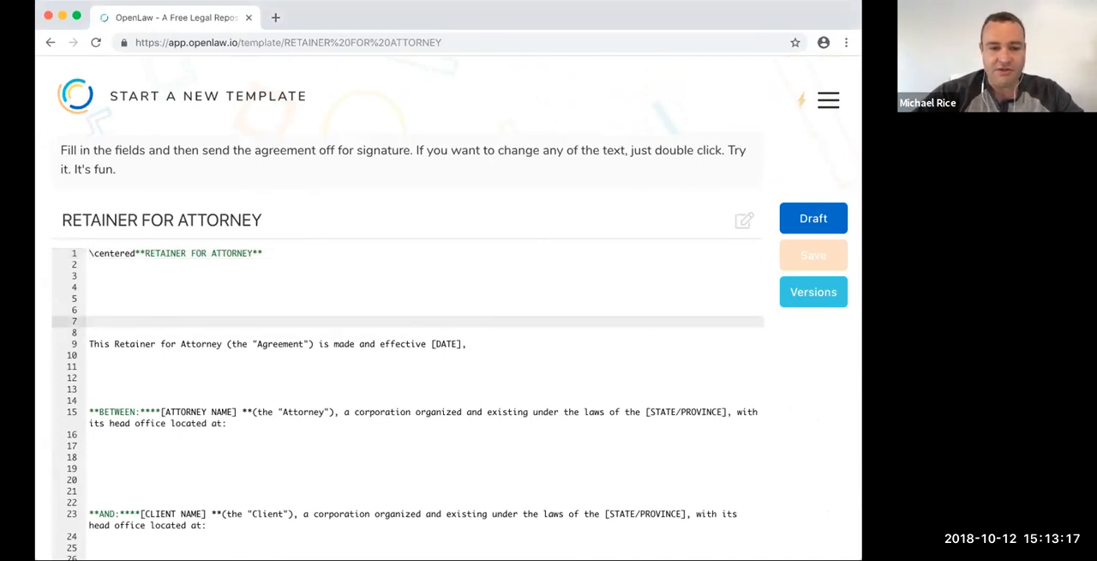
{"action": "key", "text": "BackSpace"}
{"action": "key", "text": "BackSpace"}
{"action": "key", "text": "BackSpace"}
{"action": "key", "text": "BackSpace"}
{"action": "key", "text": "BackSpace"}
{"action": "key", "text": "BackSpace"}
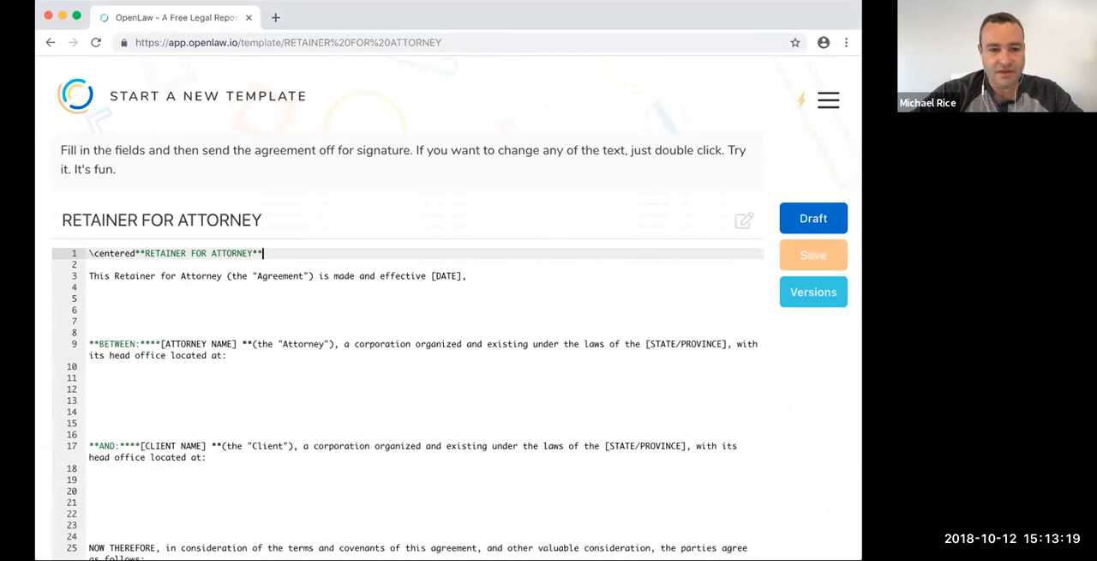
- Delete the surplus blank lines above the BETWEEN paragraph in the source, keeping a single blank line
{"action": "key", "text": "Down"}
{"action": "key", "text": "Down"}
{"action": "key", "text": "Down"}
{"action": "key", "text": "Down"}
{"action": "key", "text": "Down"}
{"action": "key", "text": "Down"}
{"action": "key", "text": "Down"}
{"action": "key", "text": "Up"}
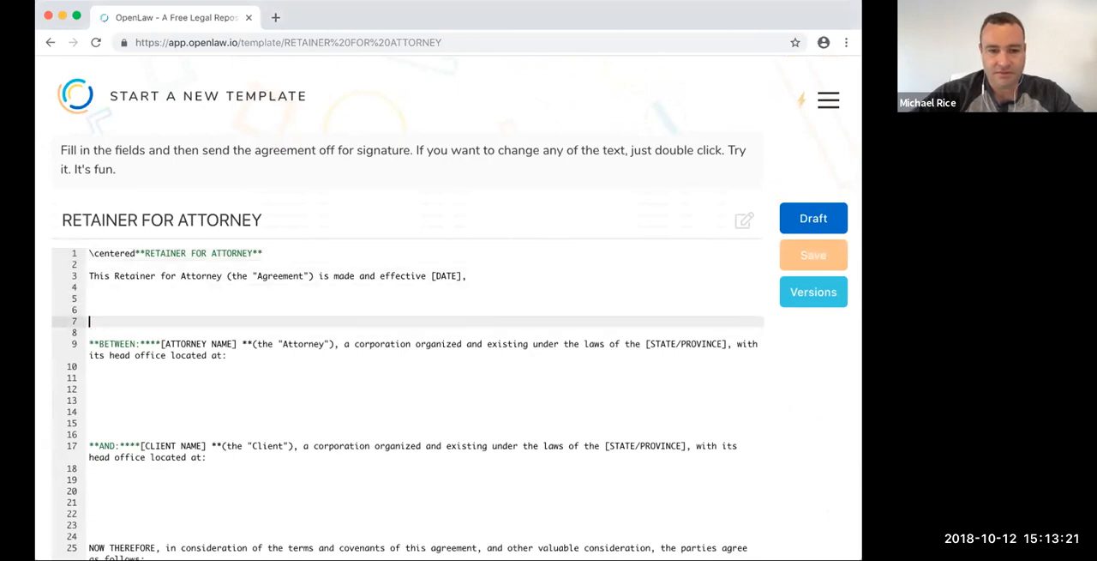
{"action": "key", "text": "BackSpace"}
- Reduce the gap between the BETWEEN and AND party paragraphs to a single blank line
{"action": "key", "text": "BackSpace"}
{"action": "key", "text": "BackSpace"}
{"action": "key", "text": "BackSpace"}
{"action": "key", "text": "Down"}
{"action": "key", "text": "Down"}
{"action": "key", "text": "Down"}
{"action": "key", "text": "Down"}
{"action": "key", "text": "Down"}
{"action": "key", "text": "Down"}
{"action": "key", "text": "Down"}
{"action": "key", "text": "Down"}
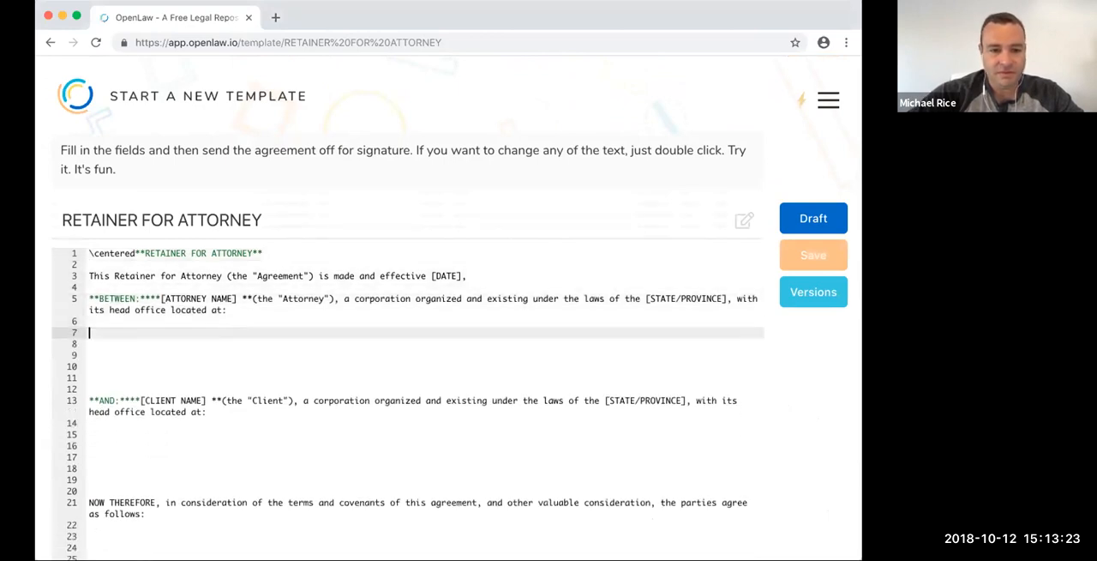
{"action": "key", "text": "Down"}
{"action": "key", "text": "BackSpace"}
{"action": "key", "text": "BackSpace"}
{"action": "key", "text": "BackSpace"}
{"action": "key", "text": "BackSpace"}
{"action": "key", "text": "BackSpace"}
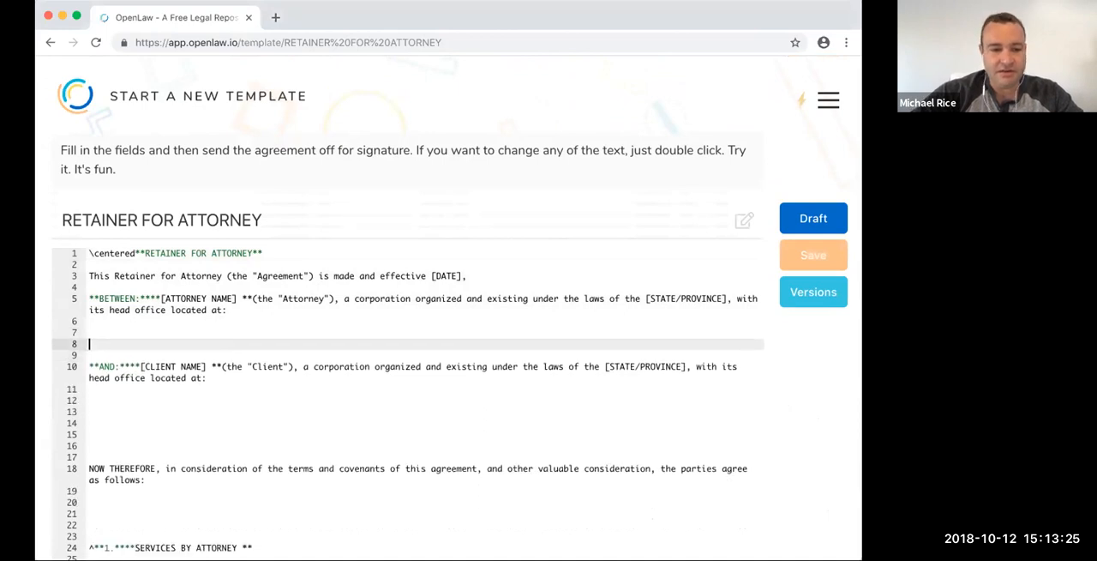
{"action": "key", "text": "BackSpace"}
- Delete the surplus blank lines between the AND paragraph and the NOW THEREFORE paragraph, leaving one
{"action": "key", "text": "Down"}
{"action": "key", "text": "Down"}
{"action": "key", "text": "Down"}
{"action": "key", "text": "Down"}
{"action": "key", "text": "Down"}
{"action": "key", "text": "Down"}
{"action": "key", "text": "Down"}
{"action": "key", "text": "Down"}
{"action": "key", "text": "Down"}
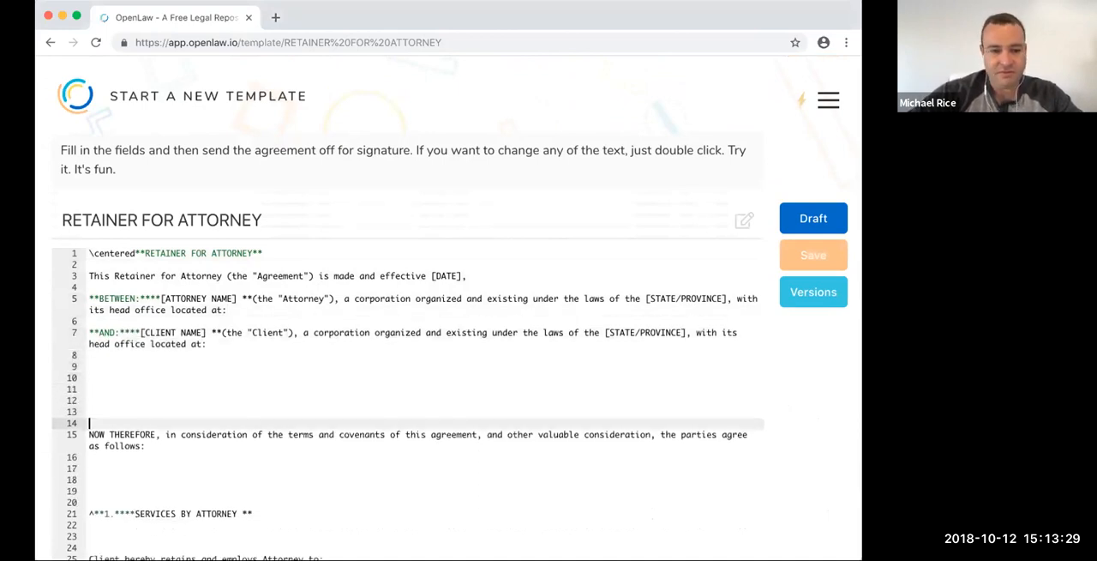
{"action": "key", "text": "BackSpace"}
{"action": "key", "text": "BackSpace"}
{"action": "key", "text": "BackSpace"}
{"action": "key", "text": "BackSpace"}
{"action": "key", "text": "BackSpace"}
{"action": "key", "text": "BackSpace"}
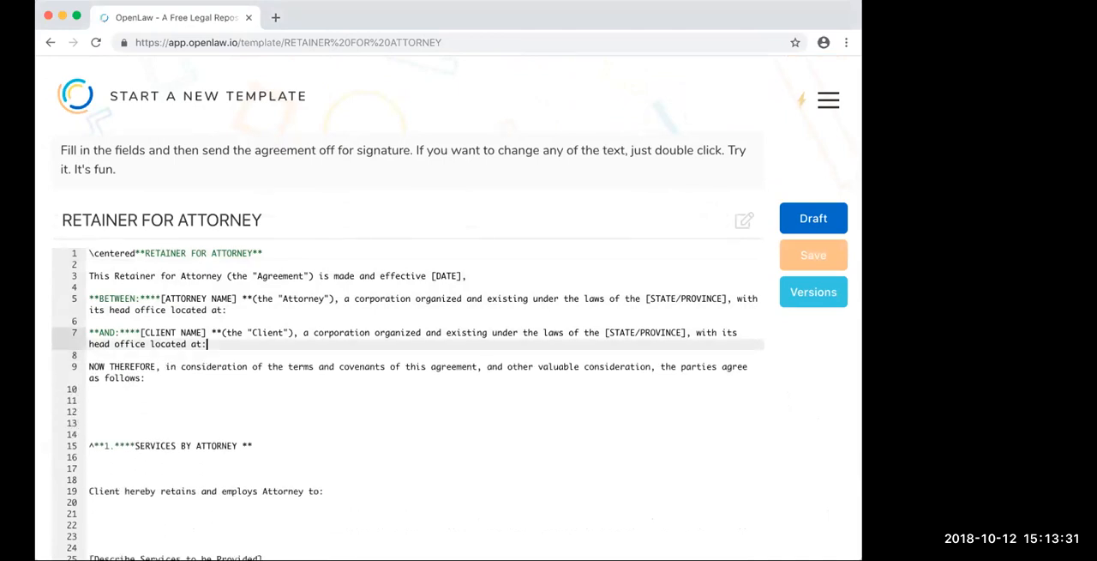
- Remove the extra blank lines above the SERVICES BY ATTORNEY heading, keeping one blank line
{"action": "left_click", "coordinate": [221, 409]}
{"action": "left_click", "coordinate": [219, 423]}
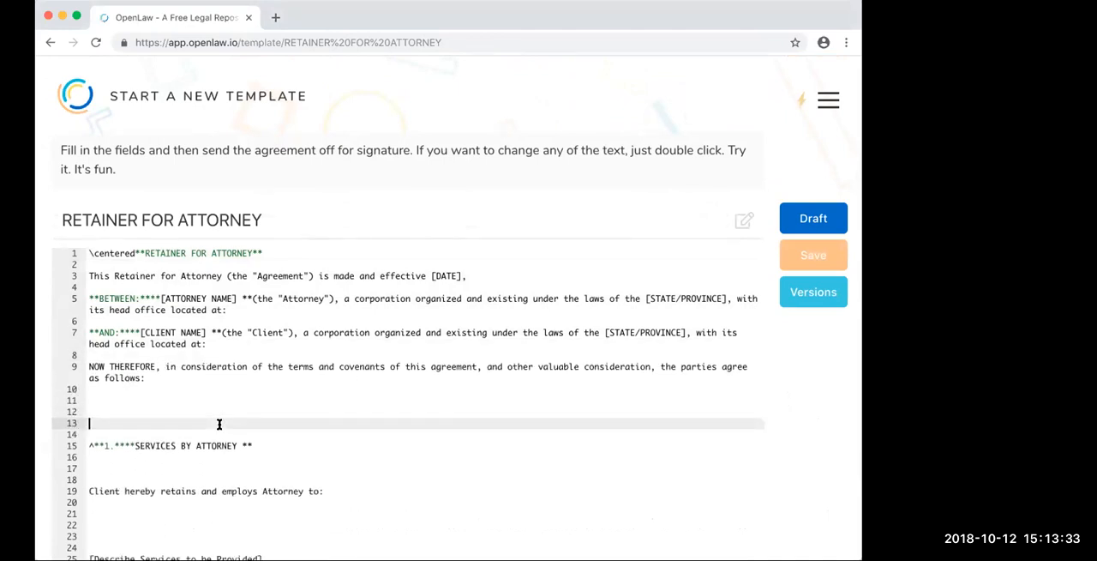
{"action": "key", "text": "BackSpace"}
{"action": "key", "text": "BackSpace"}
{"action": "key", "text": "BackSpace"}
{"action": "key", "text": "BackSpace"}
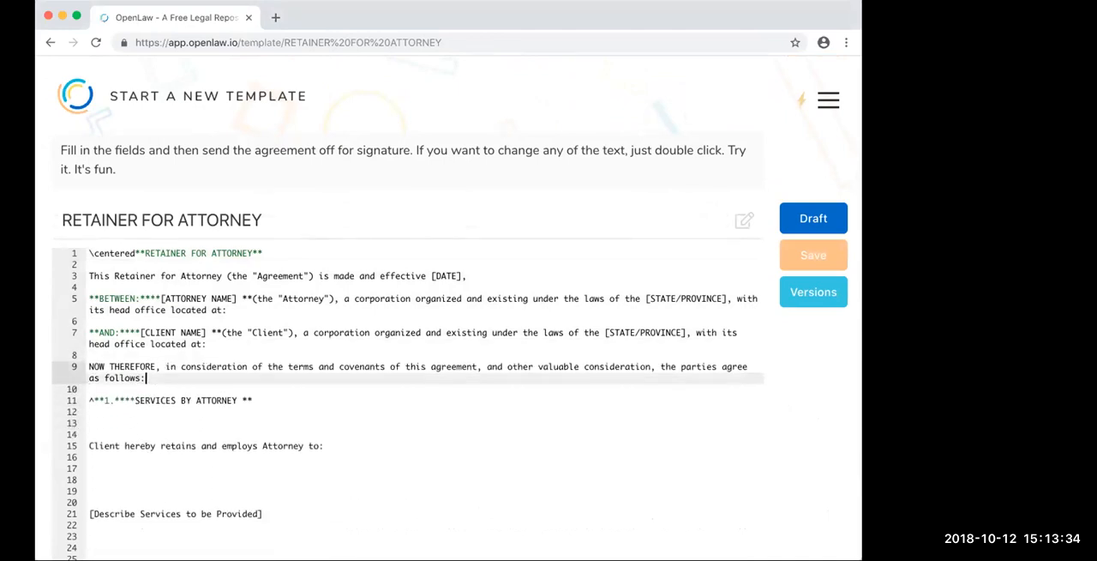
- Leave only one blank line between the SERVICES BY ATTORNEY heading and the "Client hereby retains" line
{"action": "left_click", "coordinate": [173, 425]}
{"action": "key", "text": "BackSpace"}
{"action": "key", "text": "BackSpace"}
{"action": "key", "text": "BackSpace"}
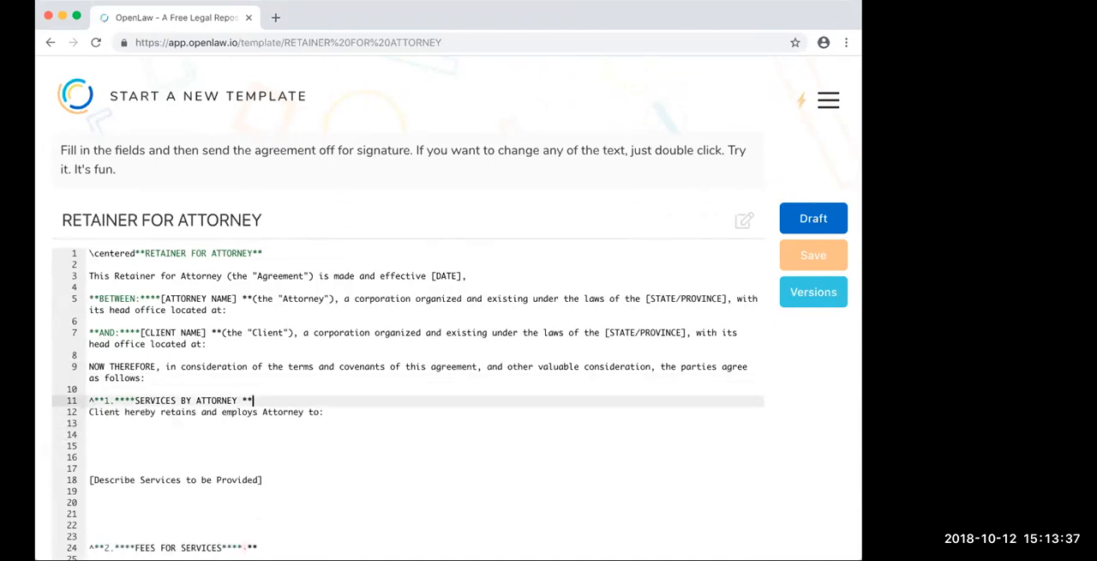
{"action": "key", "text": "Return"}
- Reduce the spacing above and below the [Describe Services to be Provided] placeholder to one blank line each
{"action": "left_click", "coordinate": [134, 477]}
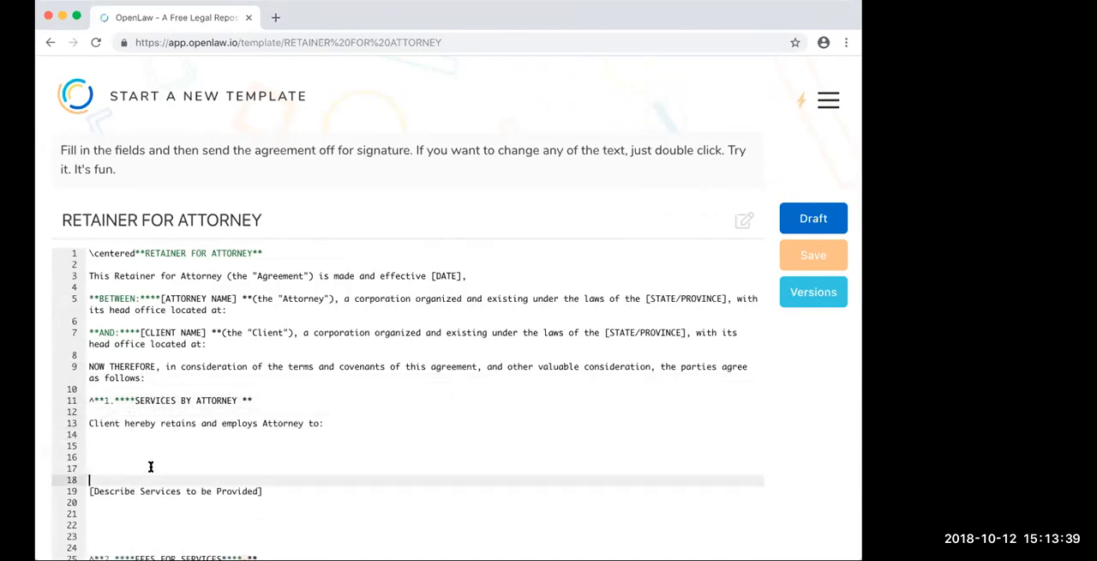
{"action": "key", "text": "BackSpace"}
{"action": "key", "text": "BackSpace"}
{"action": "key", "text": "BackSpace"}
{"action": "key", "text": "BackSpace"}
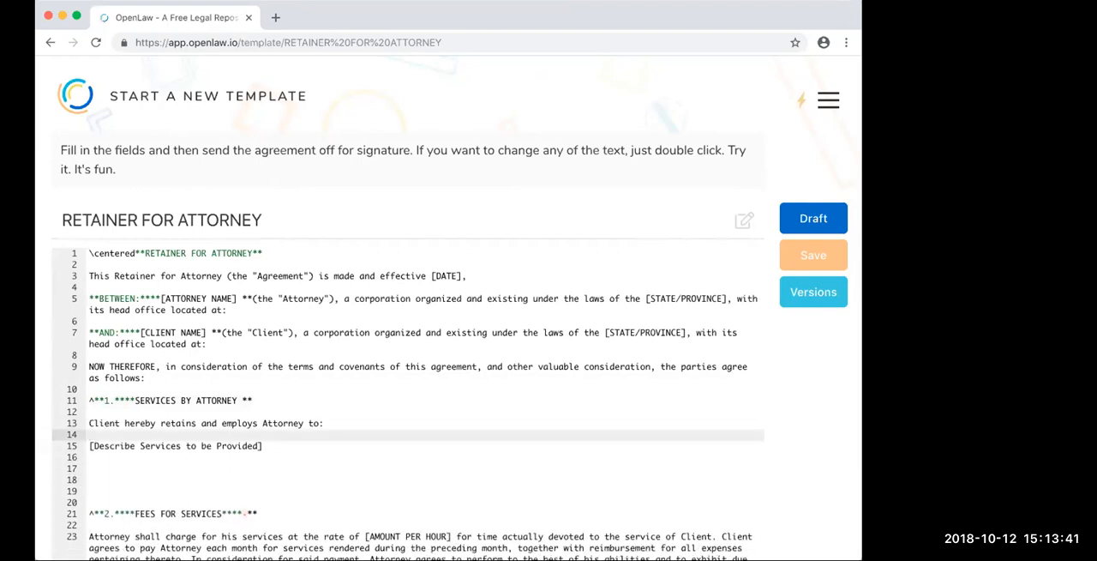
{"action": "left_click", "coordinate": [144, 490]}
{"action": "key", "text": "BackSpace"}
{"action": "key", "text": "BackSpace"}
{"action": "key", "text": "BackSpace"}
{"action": "key", "text": "BackSpace"}
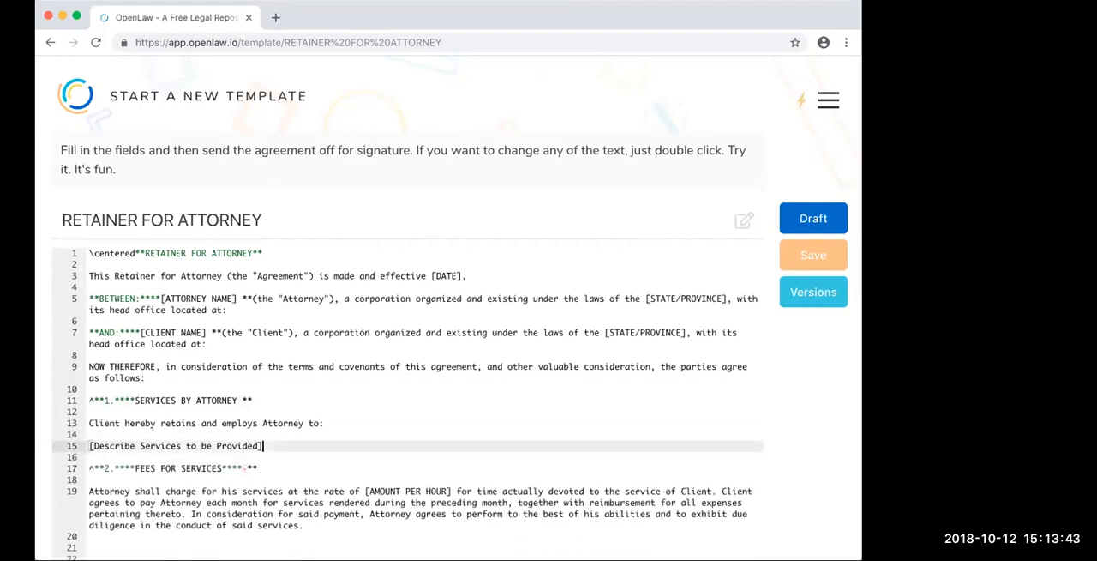
- Remove the extra blank lines above and below the "In the event legal action" paragraph, leaving one on each side
{"action": "scroll", "coordinate": [210, 483], "scroll_direction": "down", "scroll_amount": 3}
{"action": "left_click", "coordinate": [189, 429]}
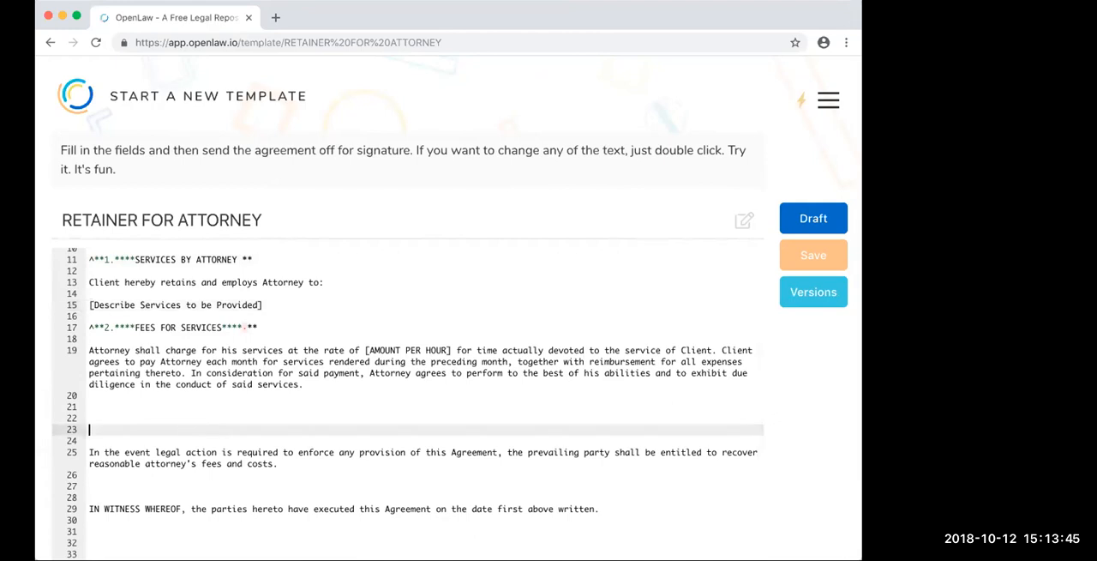
{"action": "key", "text": "BackSpace"}
{"action": "key", "text": "BackSpace"}
{"action": "key", "text": "BackSpace"}
{"action": "key", "text": "BackSpace"}
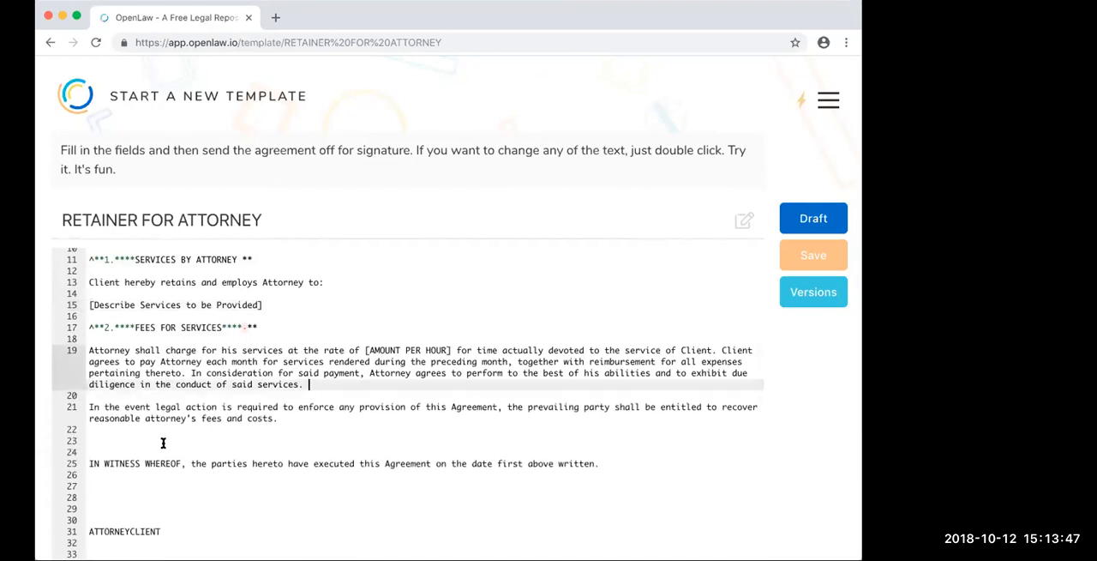
{"action": "left_click", "coordinate": [163, 443]}
{"action": "key", "text": "BackSpace"}
{"action": "key", "text": "BackSpace"}
- Delete three of the blank lines between the IN WITNESS WHEREOF sentence and the ATTORNEYCLIENT line
{"action": "key", "text": "Down"}
{"action": "key", "text": "Down"}
{"action": "key", "text": "Down"}
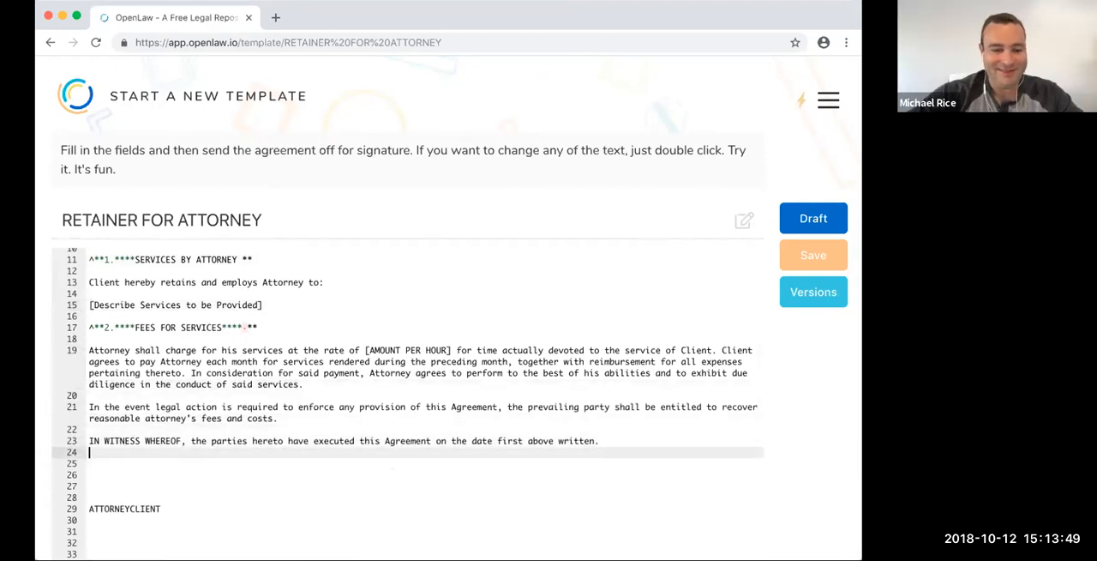
{"action": "key", "text": "Down"}
{"action": "key", "text": "Down"}
{"action": "key", "text": "Down"}
{"action": "key", "text": "Down"}
{"action": "key", "text": "BackSpace"}
{"action": "key", "text": "BackSpace"}
{"action": "key", "text": "BackSpace"}
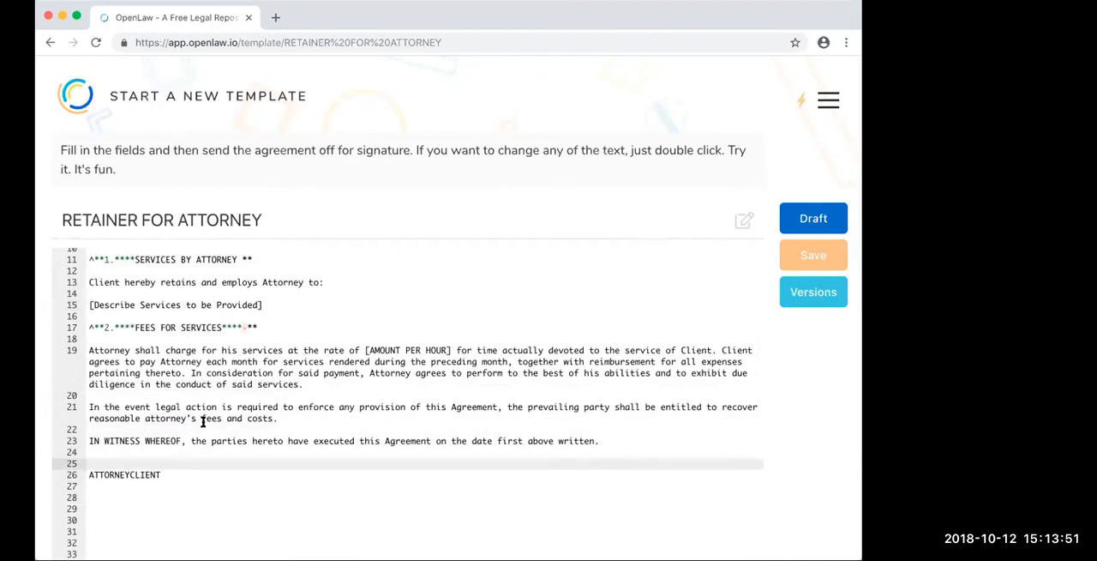
- Preview the agreement in draft view and check its spacing, highlighting the NOW THEREFORE paragraph
{"action": "scroll", "coordinate": [257, 395], "scroll_direction": "up", "scroll_amount": 5}
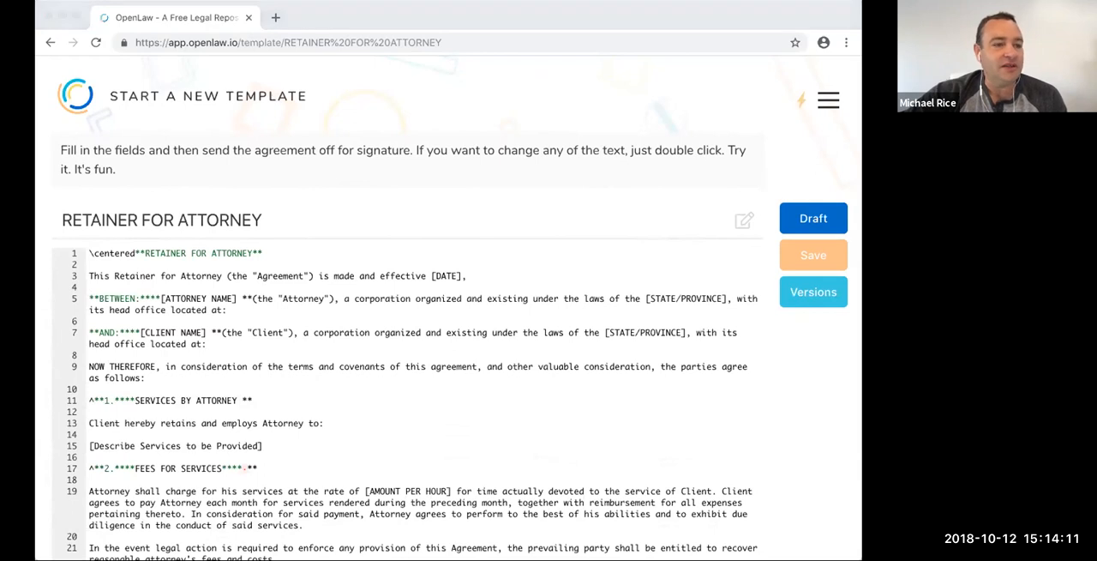
{"action": "left_click", "coordinate": [814, 222]}
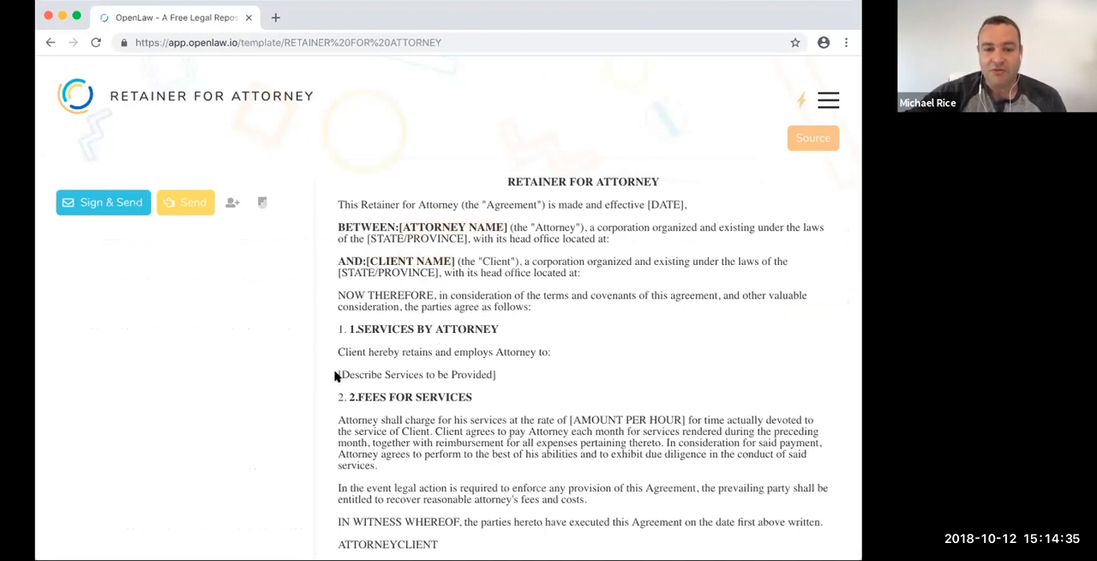
{"action": "scroll", "coordinate": [540, 392], "scroll_direction": "down", "scroll_amount": 2}
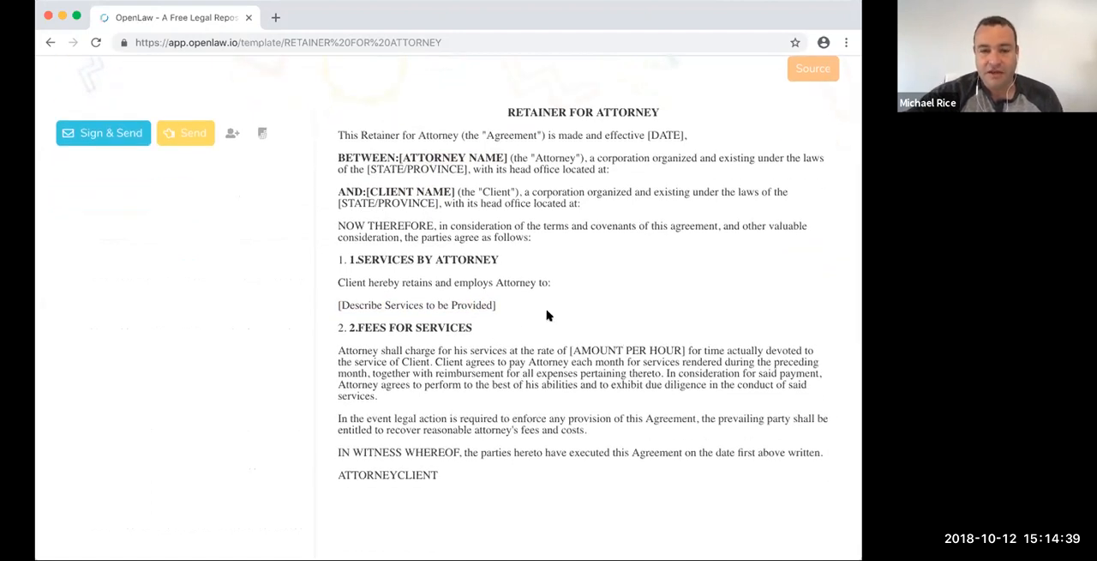
{"action": "scroll", "coordinate": [553, 309], "scroll_direction": "up", "scroll_amount": 2}
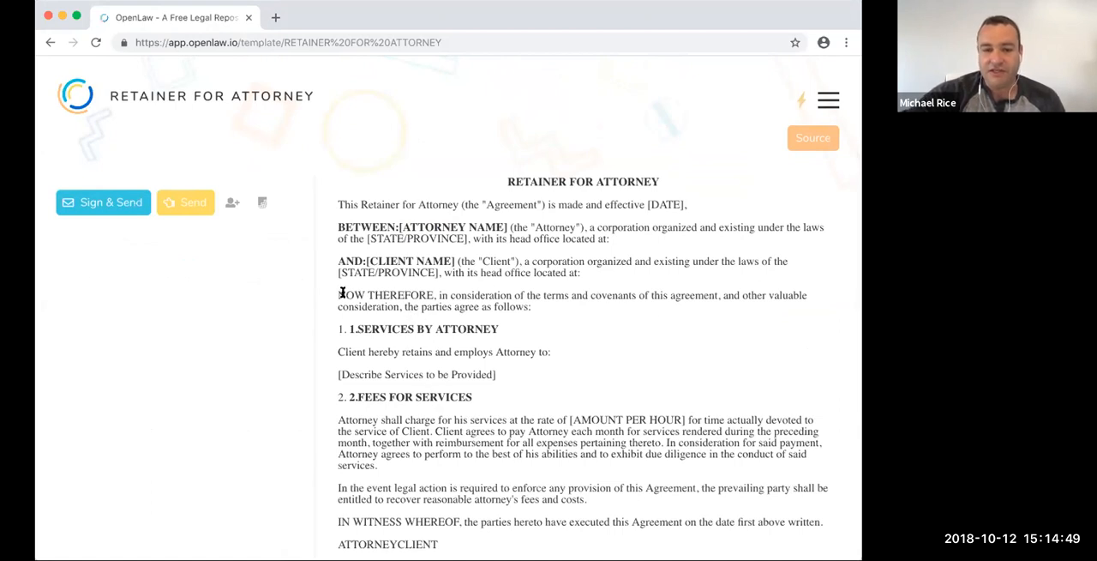
{"action": "left_click_drag", "start_coordinate": [341, 293], "coordinate": [564, 306]}
{"action": "left_click", "coordinate": [564, 307]}
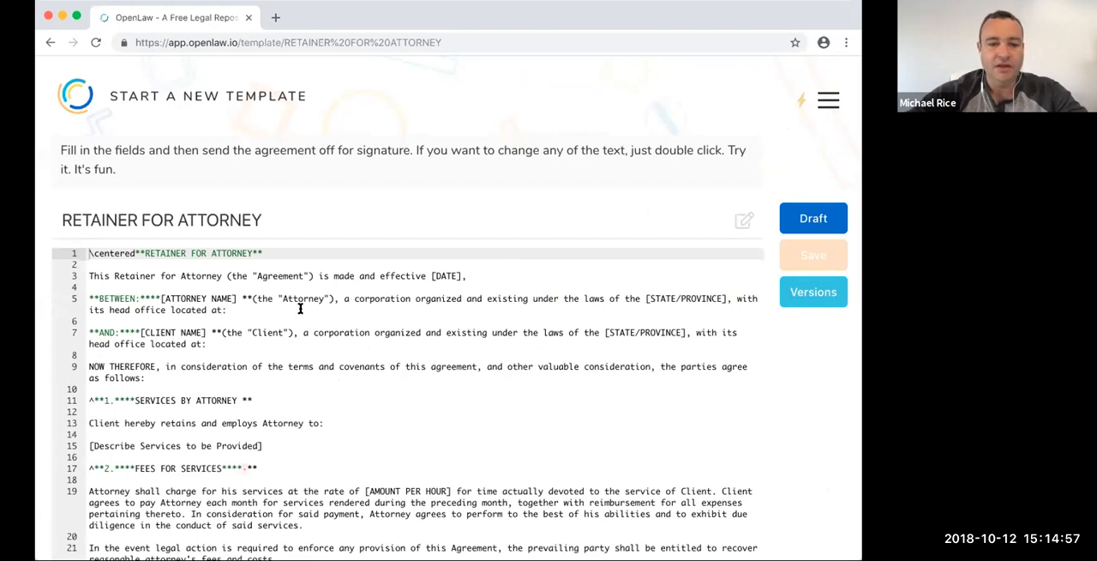
- Open the OpenLaw documentation at docs.openlaw.io in a new browser tab and view its Markup Language topics
{"action": "left_click", "coordinate": [275, 17]}
{"action": "type", "text": "doc."}
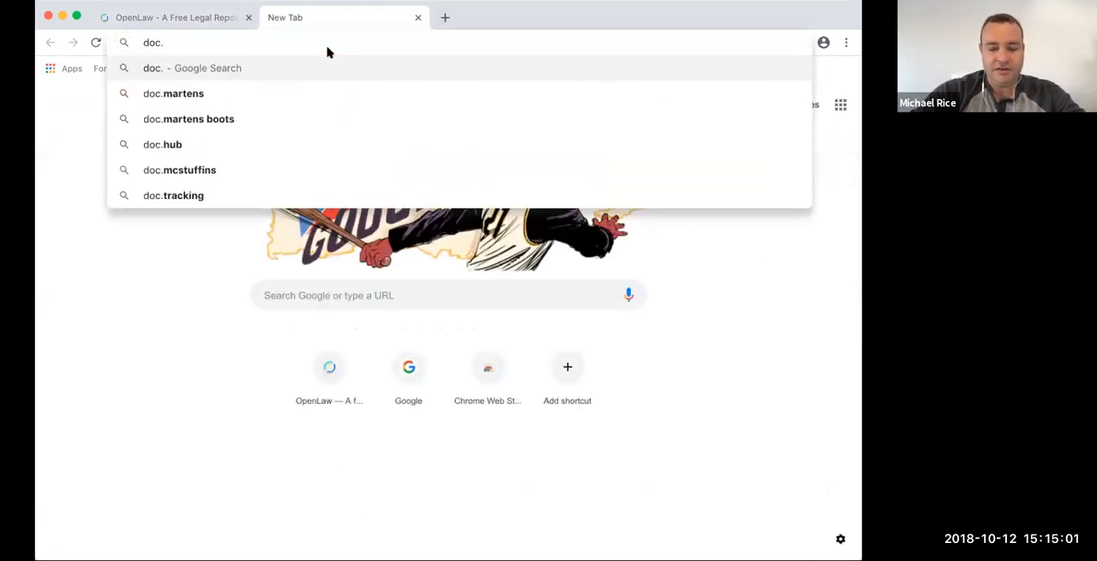
{"action": "type", "text": "openlaw.io"}
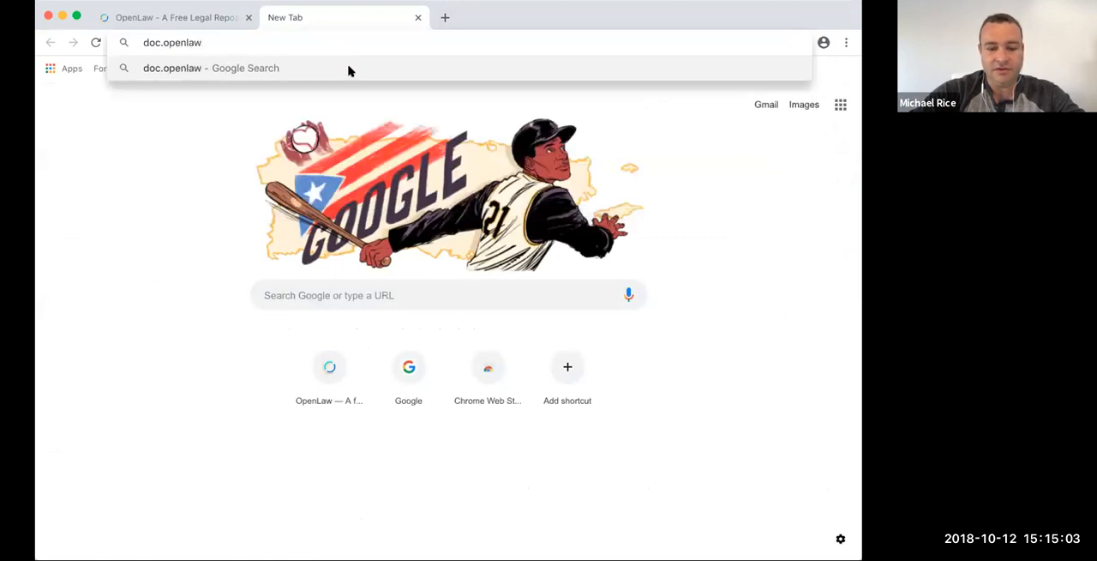
{"action": "key", "text": "Return"}
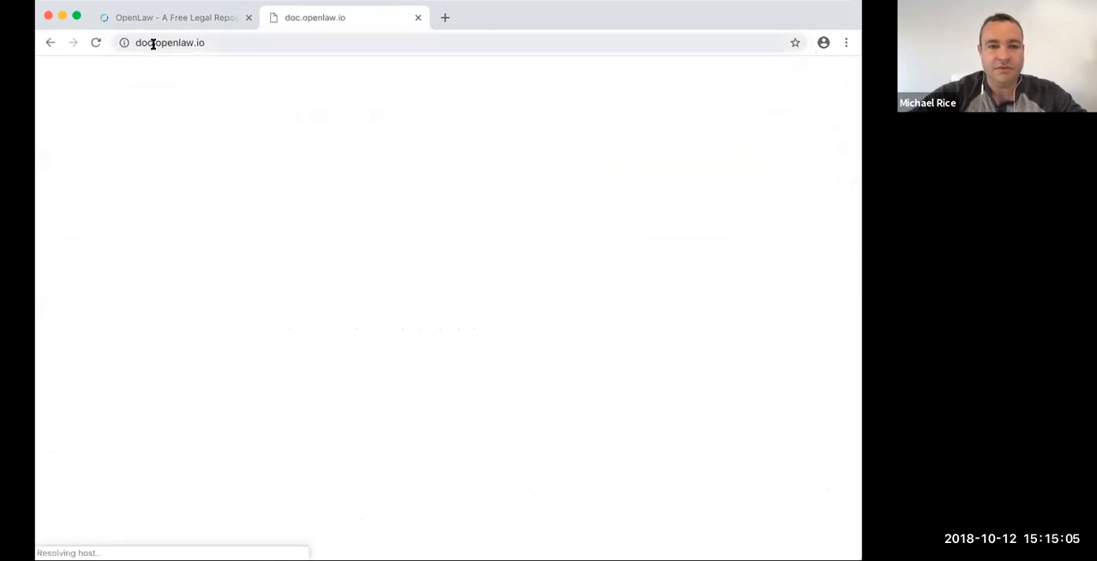
{"action": "left_click", "coordinate": [167, 42]}
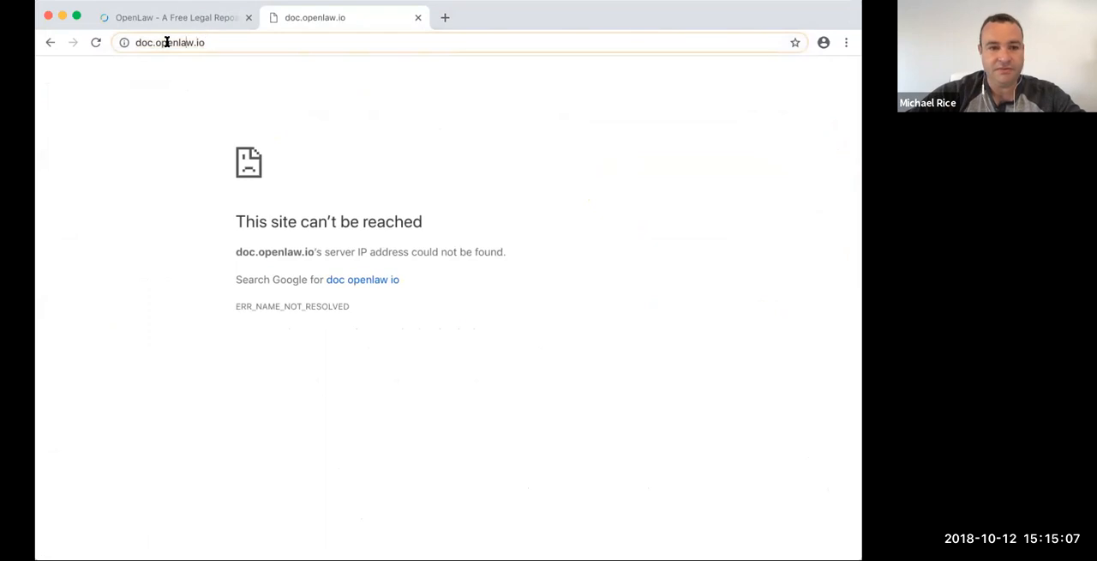
{"action": "type", "text": "s"}
{"action": "key", "text": "Return"}
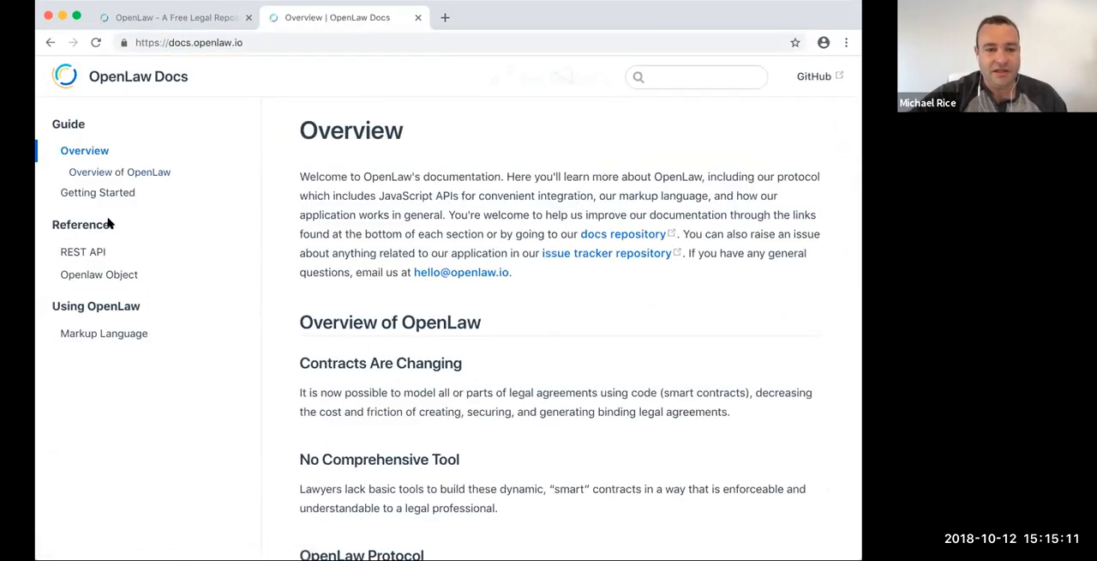
{"action": "left_click", "coordinate": [101, 333]}
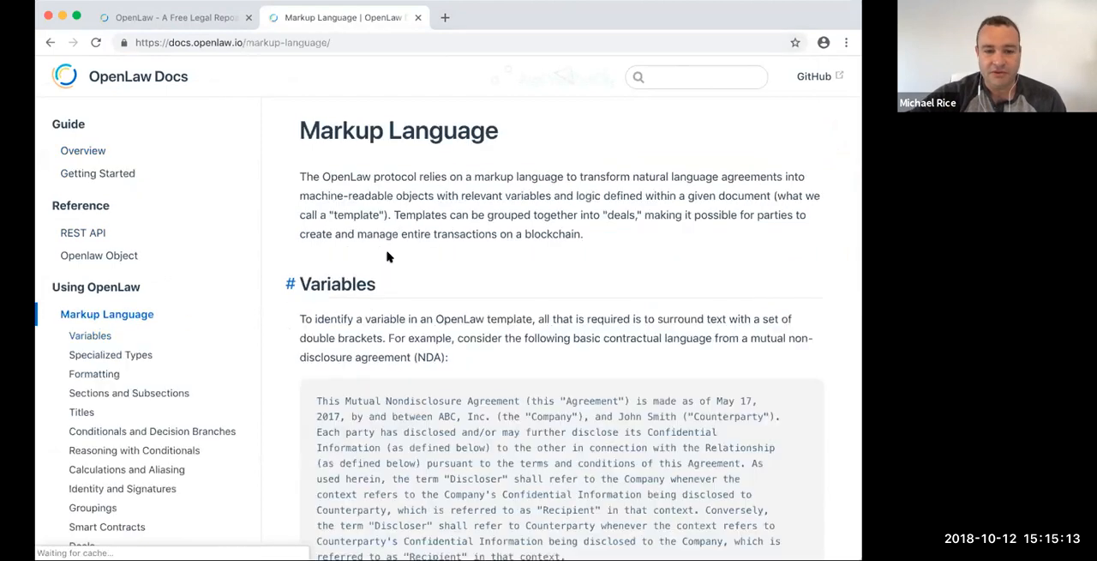
{"action": "scroll", "coordinate": [215, 306], "scroll_direction": "down", "scroll_amount": 1}
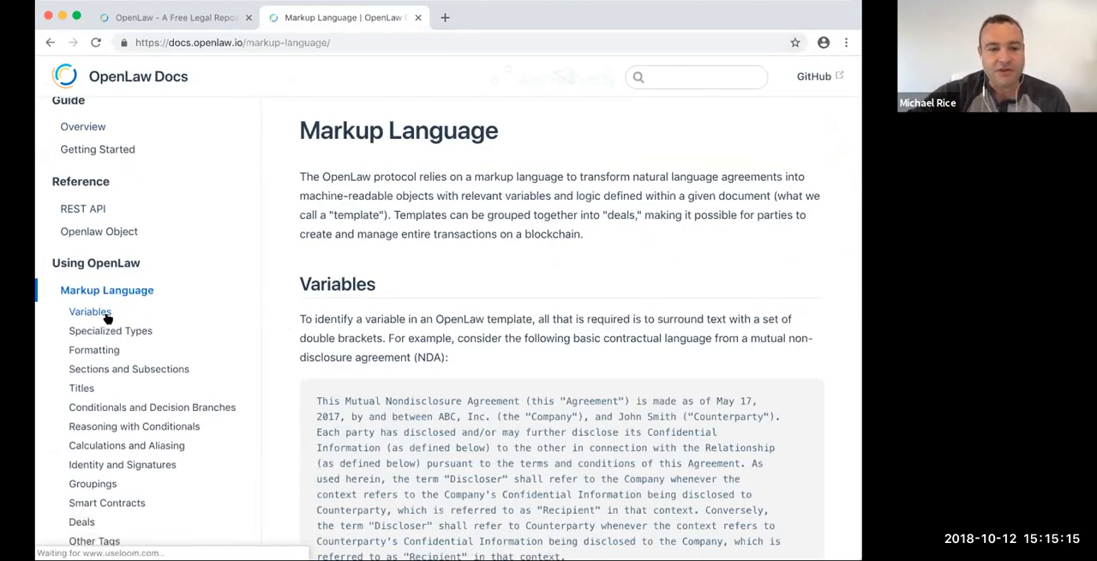
- Return to the retainer template's source and examine the \centered tag before the title
{"action": "left_click", "coordinate": [157, 22]}
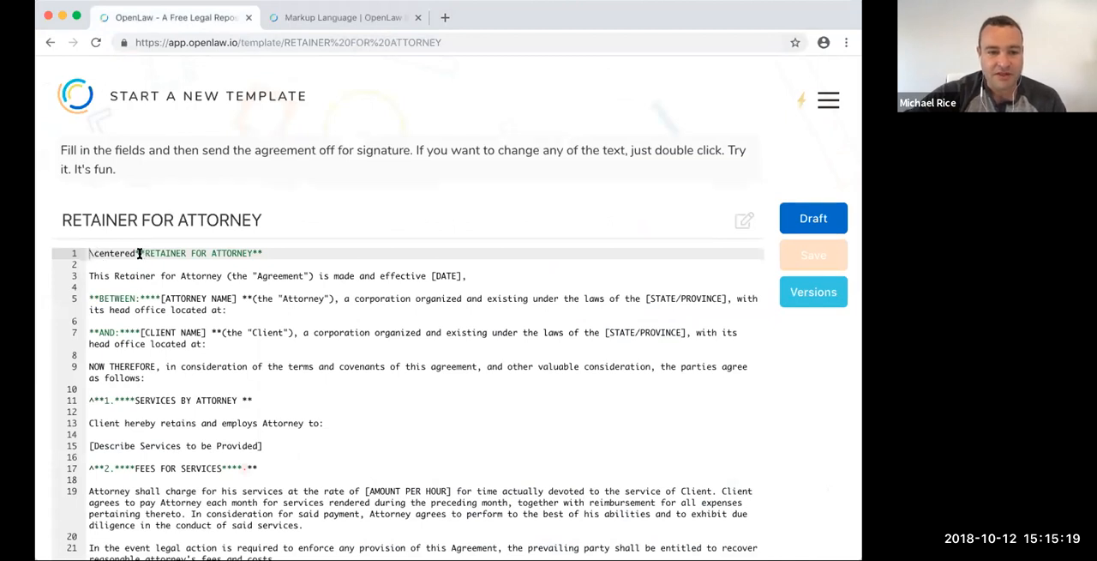
{"action": "left_click_drag", "start_coordinate": [87, 251], "coordinate": [134, 252]}
{"action": "left_click", "coordinate": [135, 252]}
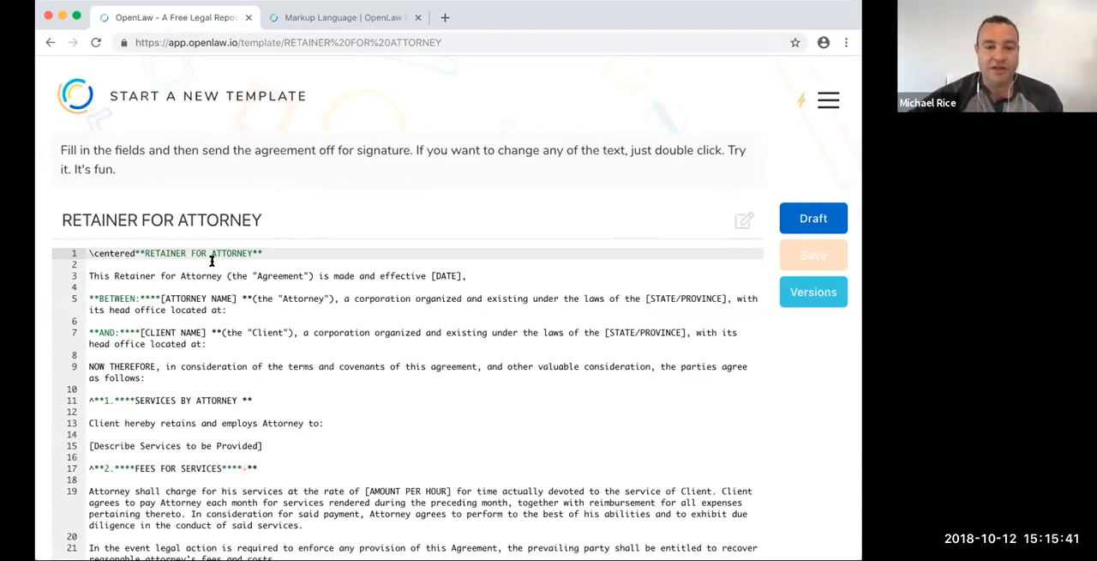
- Insert a space between the adjoining bold markers separating BETWEEN: from [ATTORNEY NAME], and highlight part of the title's \centered tag
{"action": "left_click", "coordinate": [152, 297]}
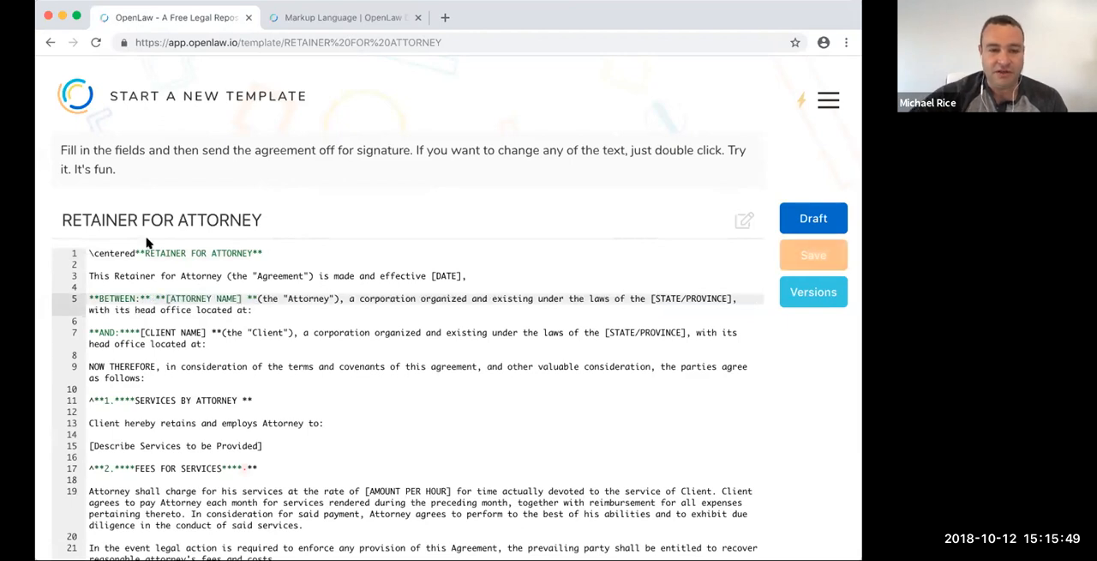
{"action": "mouse_move", "coordinate": [135, 251]}
{"action": "left_mouse_down"}
{"action": "mouse_move", "coordinate": [260, 250]}
{"action": "mouse_move", "coordinate": [122, 251]}
{"action": "left_mouse_up"}
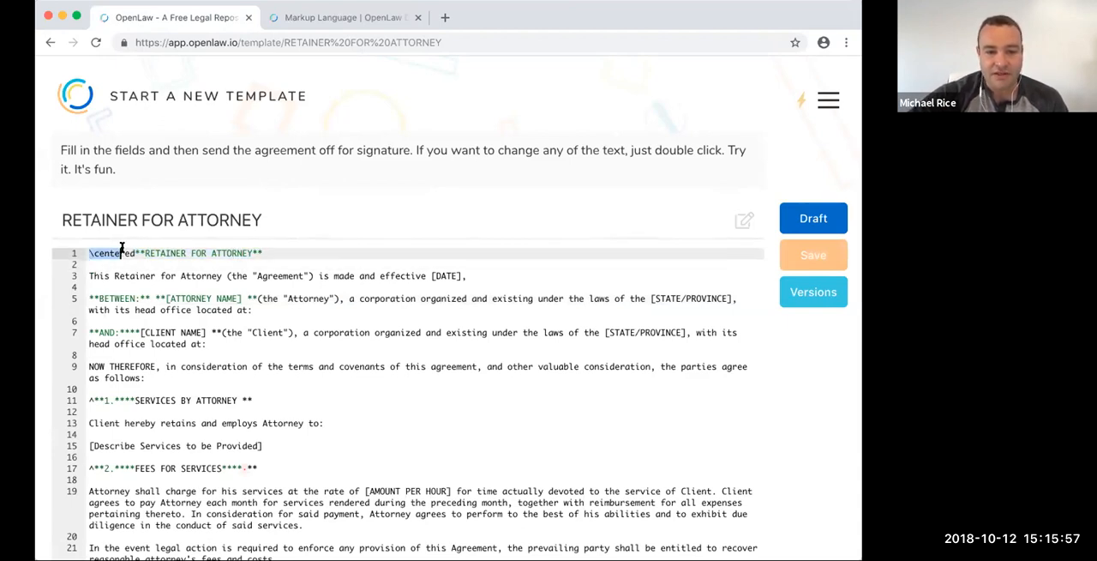
- Review the OpenLaw documentation on Formatting, Sections and Subsections, and Titles for bold, centering and section-level markup
{"action": "left_click", "coordinate": [386, 19]}
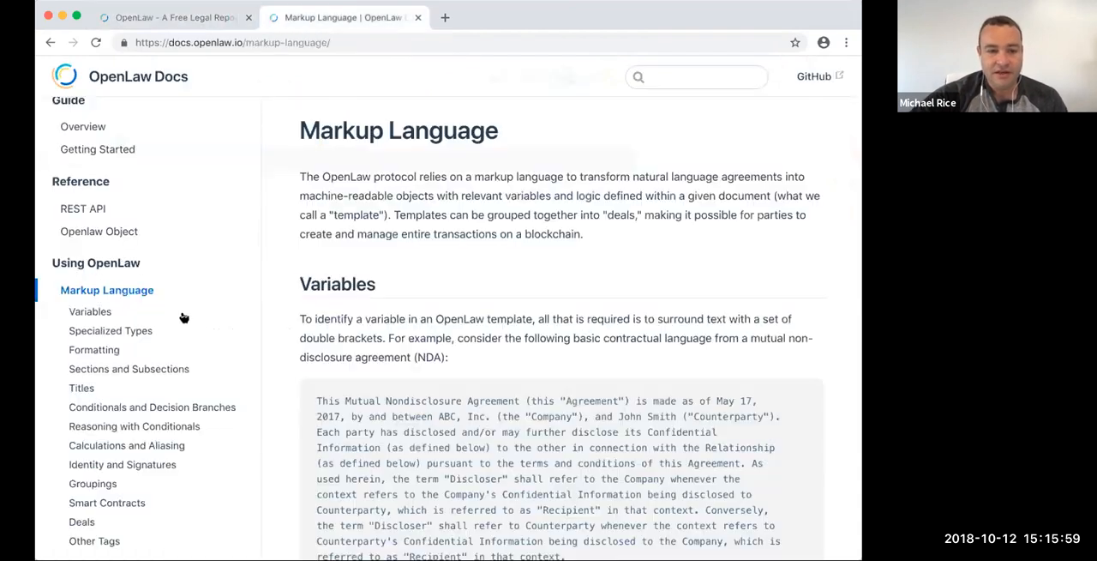
{"action": "left_click", "coordinate": [110, 351]}
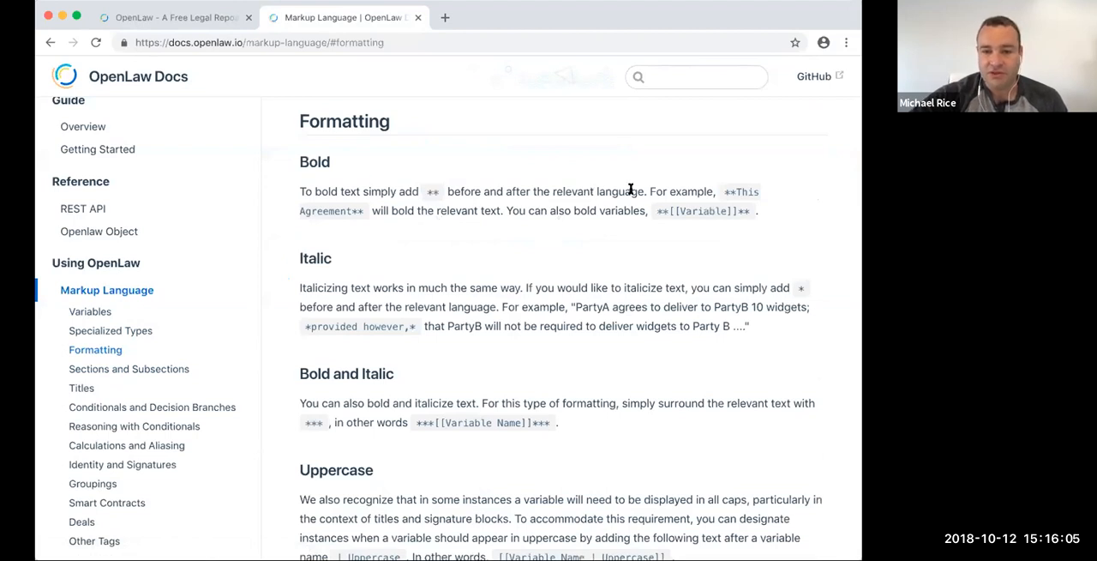
{"action": "scroll", "coordinate": [436, 269], "scroll_direction": "down", "scroll_amount": 3}
{"action": "scroll", "coordinate": [433, 341], "scroll_direction": "down", "scroll_amount": 6}
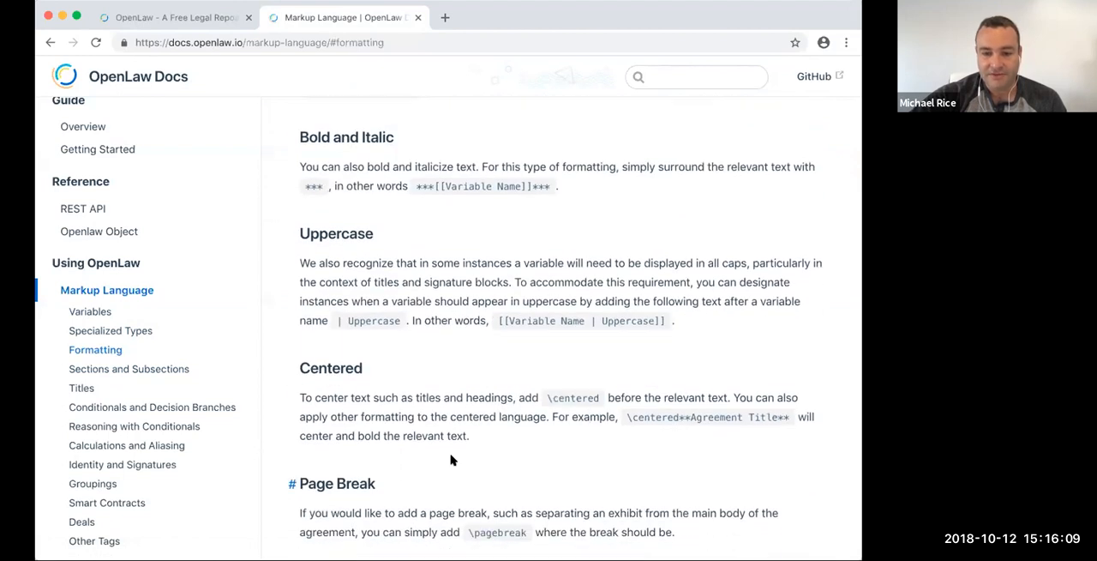
{"action": "scroll", "coordinate": [451, 460], "scroll_direction": "down", "scroll_amount": 4}
{"action": "scroll", "coordinate": [509, 443], "scroll_direction": "down", "scroll_amount": 5}
{"action": "scroll", "coordinate": [436, 434], "scroll_direction": "down", "scroll_amount": 10}
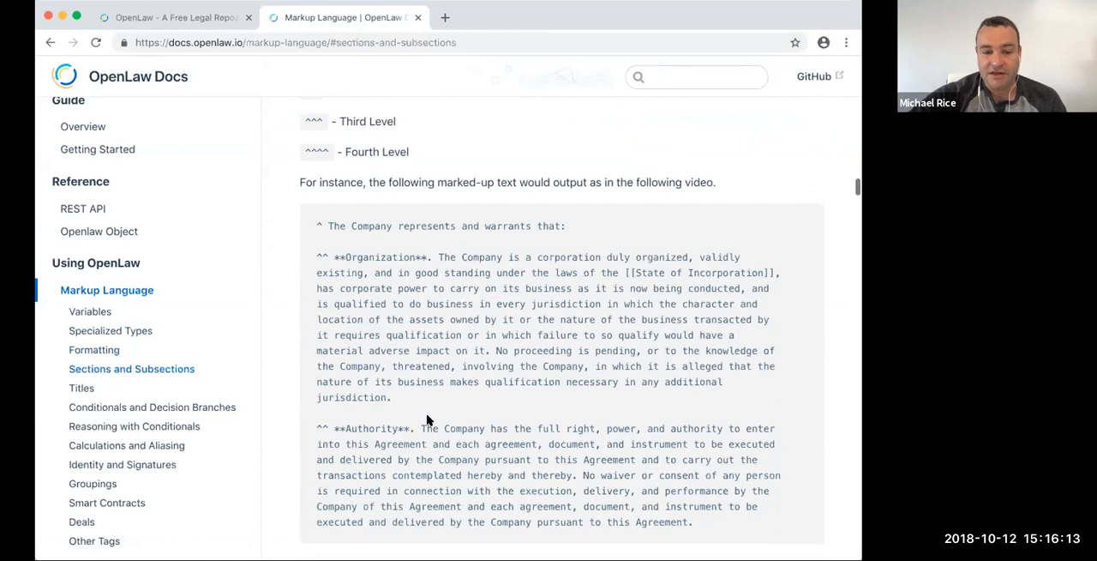
{"action": "scroll", "coordinate": [427, 419], "scroll_direction": "down", "scroll_amount": 11}
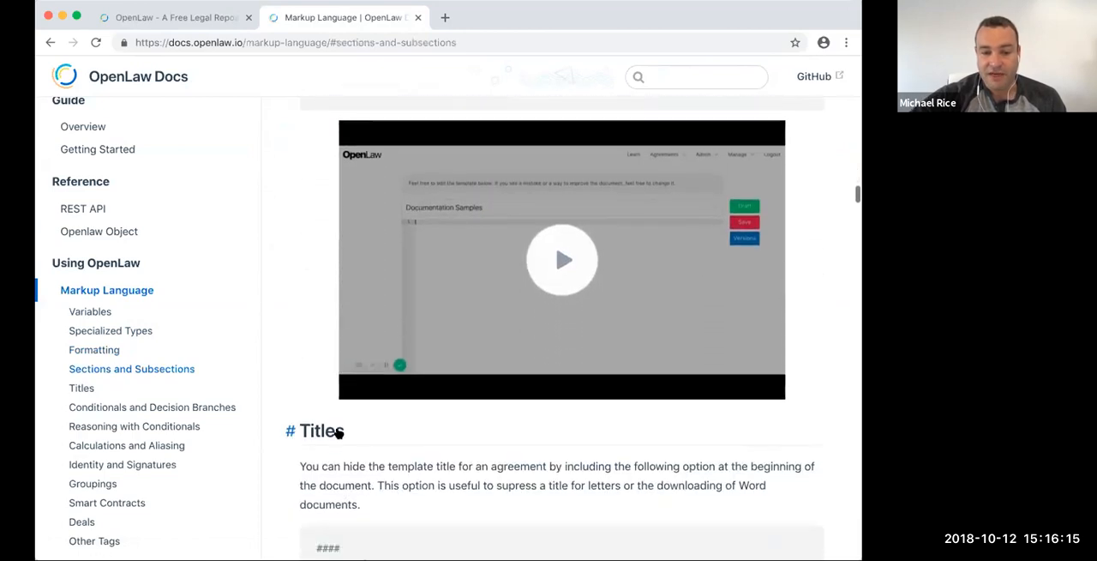
{"action": "scroll", "coordinate": [339, 432], "scroll_direction": "up", "scroll_amount": 15}
- Return to the retainer template's source and delete the manual number 1. and its opening bold markers from the SERVICES BY ATTORNEY heading
{"action": "left_click", "coordinate": [210, 19]}
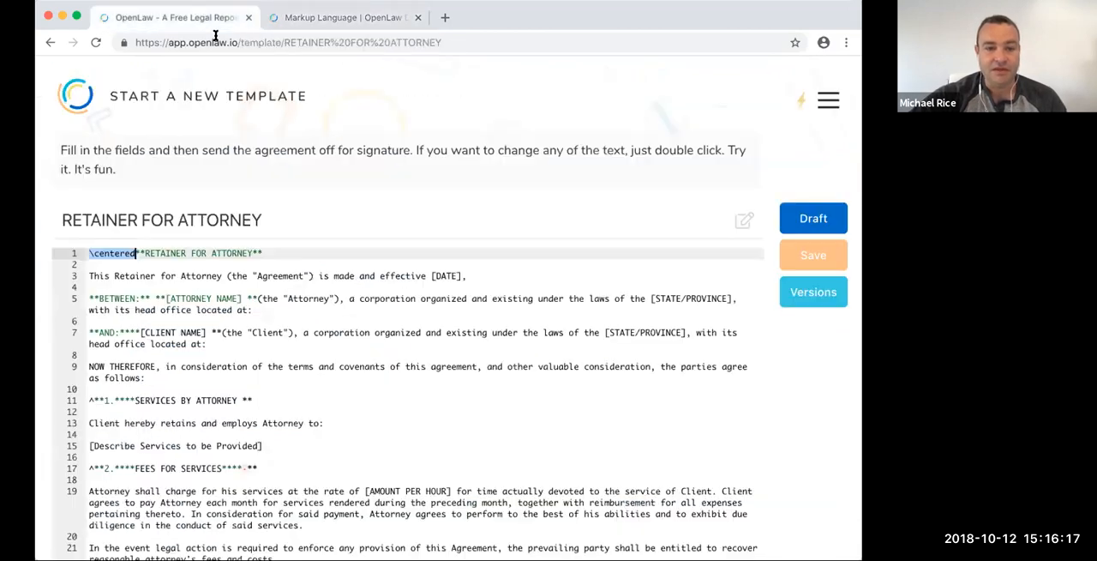
{"action": "left_click", "coordinate": [140, 300]}
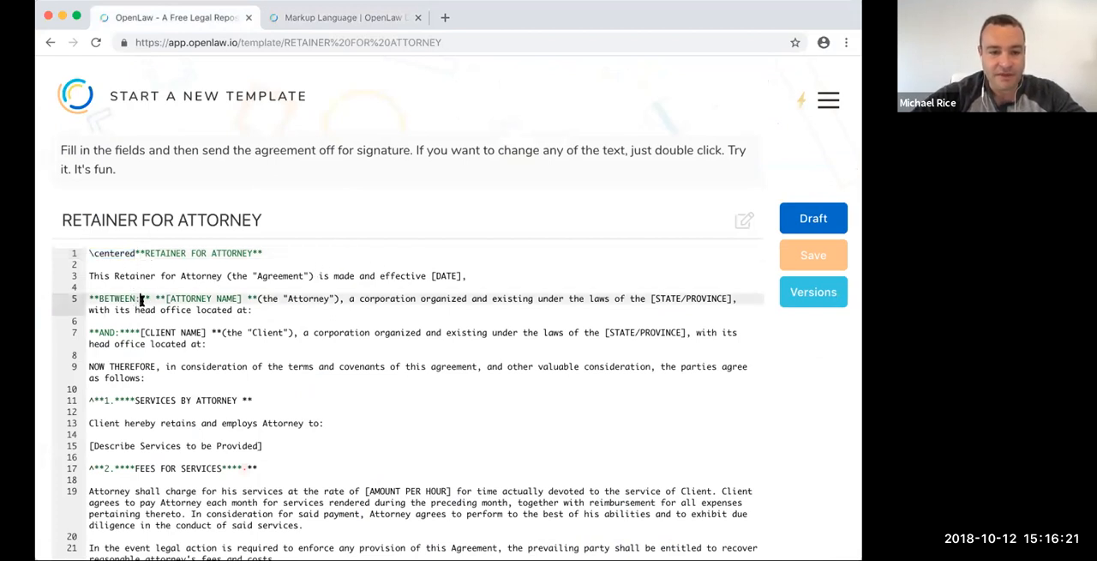
{"action": "scroll", "coordinate": [142, 299], "scroll_direction": "down", "scroll_amount": 2}
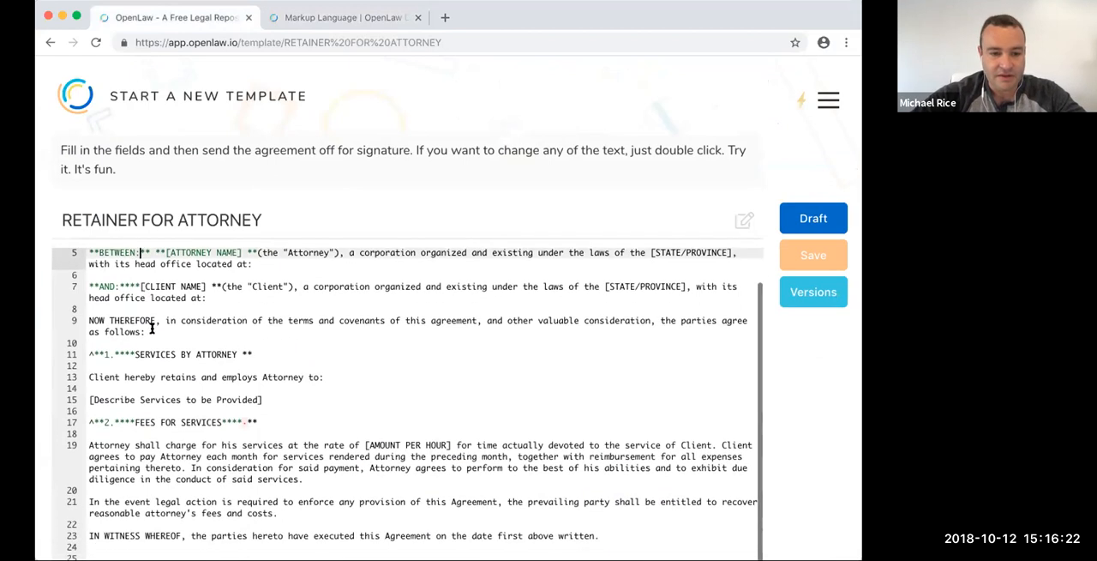
{"action": "left_click", "coordinate": [113, 352]}
{"action": "key", "text": "BackSpace"}
{"action": "key", "text": "BackSpace"}
{"action": "key", "text": "BackSpace"}
{"action": "key", "text": "BackSpace"}
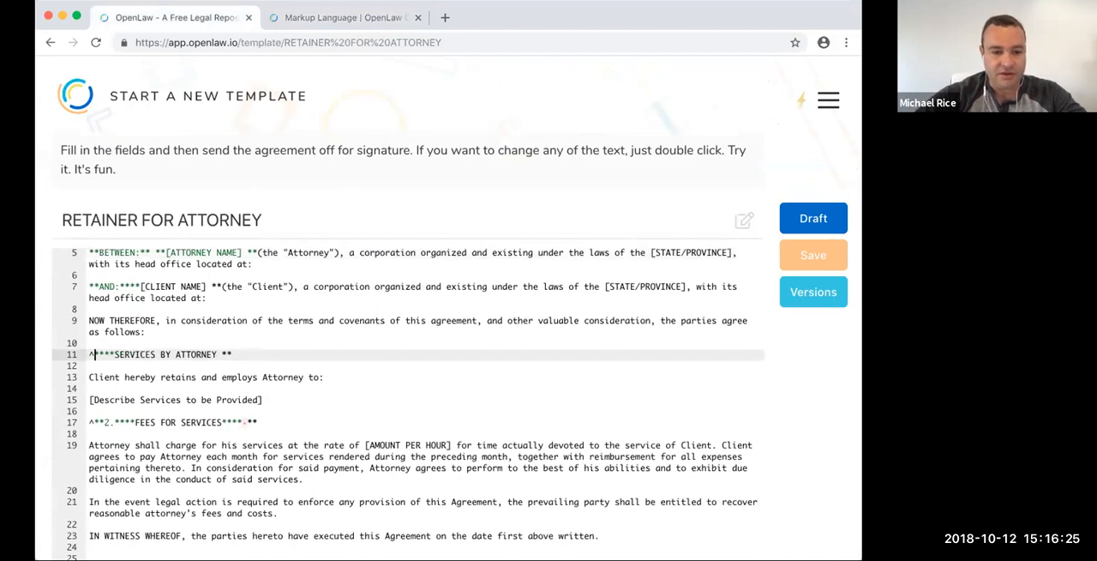
- Delete the manual number 2., its opening bold markers and the stray trailing hyphen from the FEES FOR SERVICES heading
{"action": "left_click", "coordinate": [115, 422]}
{"action": "key", "text": "BackSpace"}
{"action": "key", "text": "BackSpace"}
{"action": "key", "text": "BackSpace"}
{"action": "key", "text": "BackSpace"}
{"action": "left_click", "coordinate": [225, 421]}
{"action": "key", "text": "BackSpace"}
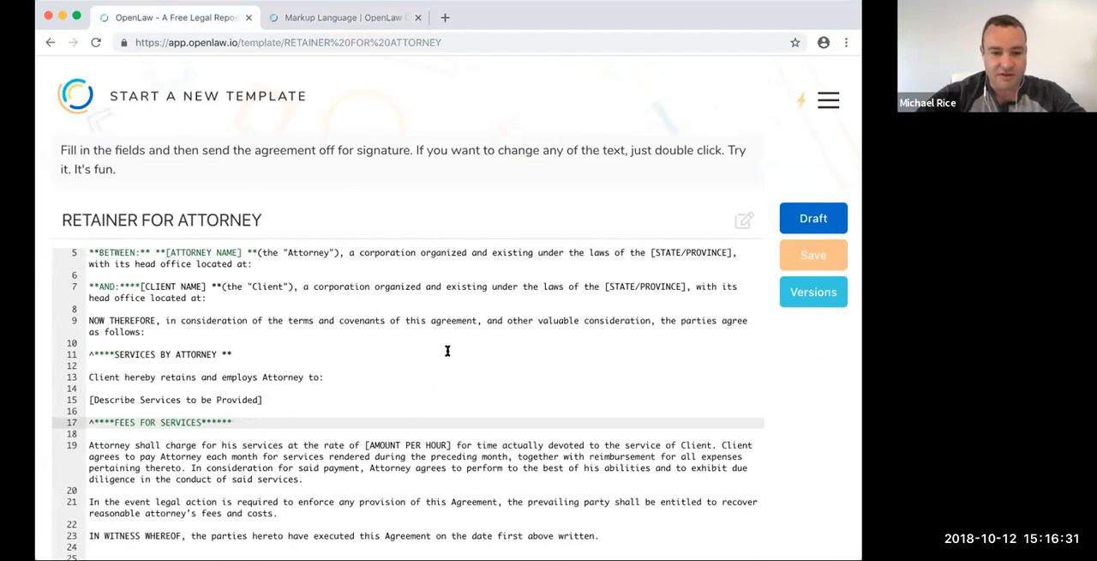
- Remove the trailing space and the duplicate opening bold markers from the heading so it reads ^**SERVICES BY ATTORNEY**
{"action": "scroll", "coordinate": [448, 349], "scroll_direction": "down", "scroll_amount": 3}
{"action": "scroll", "coordinate": [342, 317], "scroll_direction": "up", "scroll_amount": 1}
{"action": "left_click", "coordinate": [222, 290]}
{"action": "key", "text": "BackSpace"}
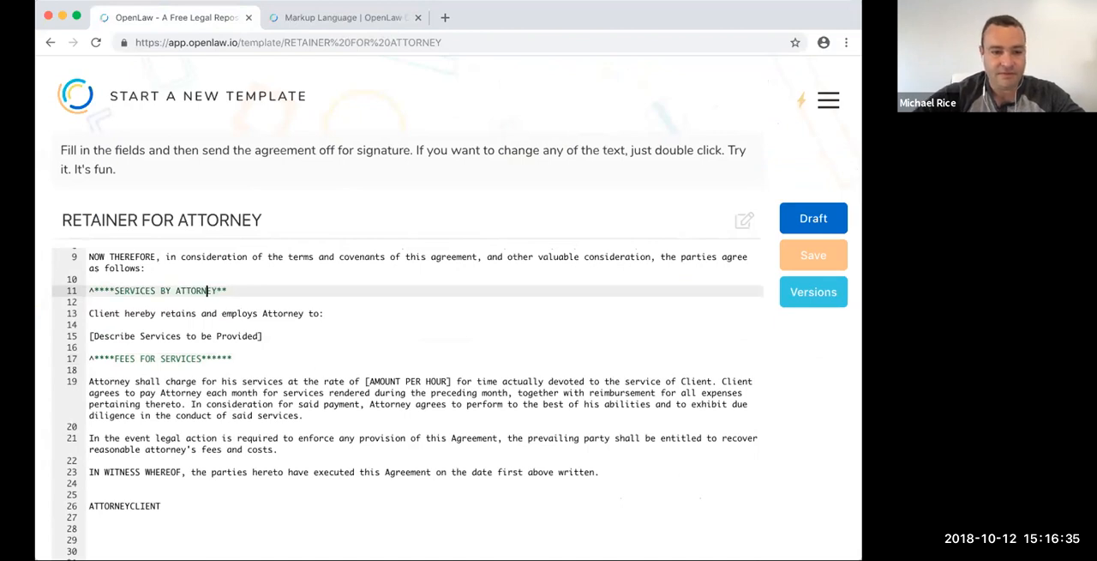
{"action": "left_click_drag", "start_coordinate": [97, 290], "coordinate": [96, 290]}
{"action": "key", "text": "BackSpace"}
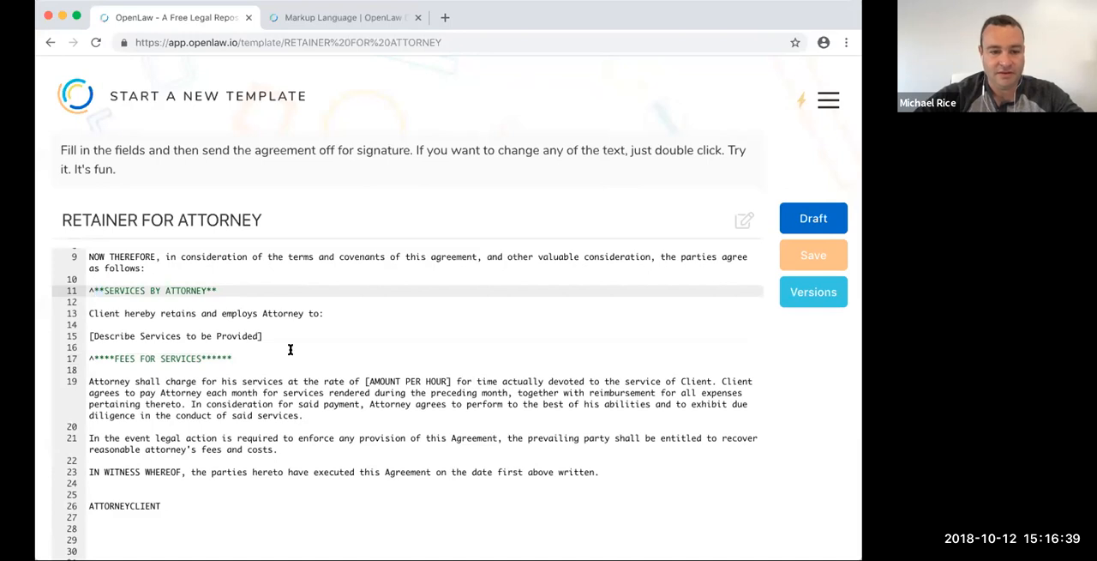
- Insert a space between ATTORNEY and CLIENT in the signature line and save the template
{"action": "scroll", "coordinate": [301, 364], "scroll_direction": "down", "scroll_amount": 1}
{"action": "left_click", "coordinate": [129, 473]}
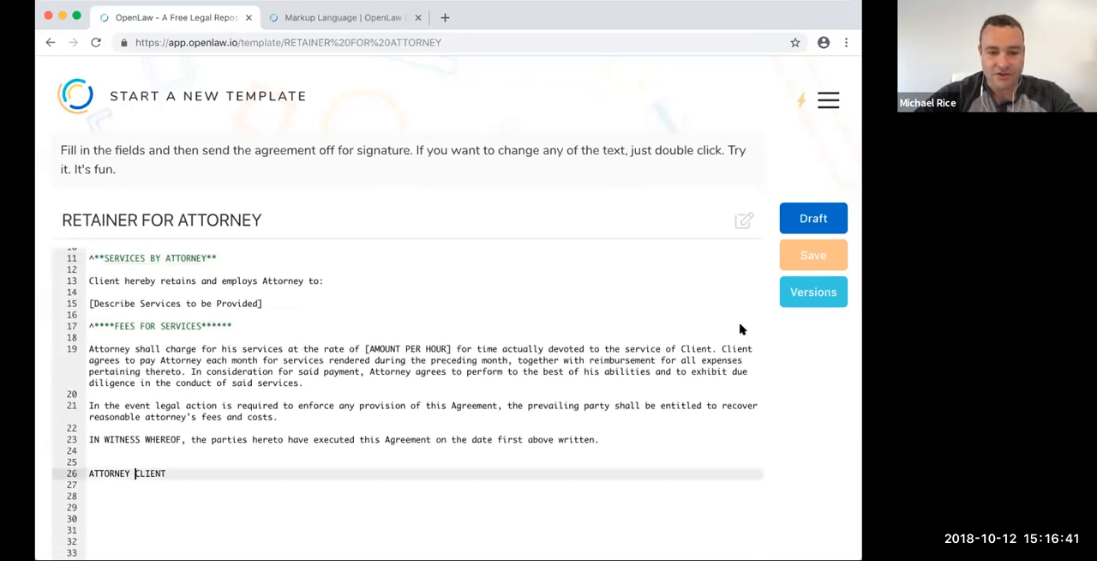
{"action": "left_click", "coordinate": [818, 257]}
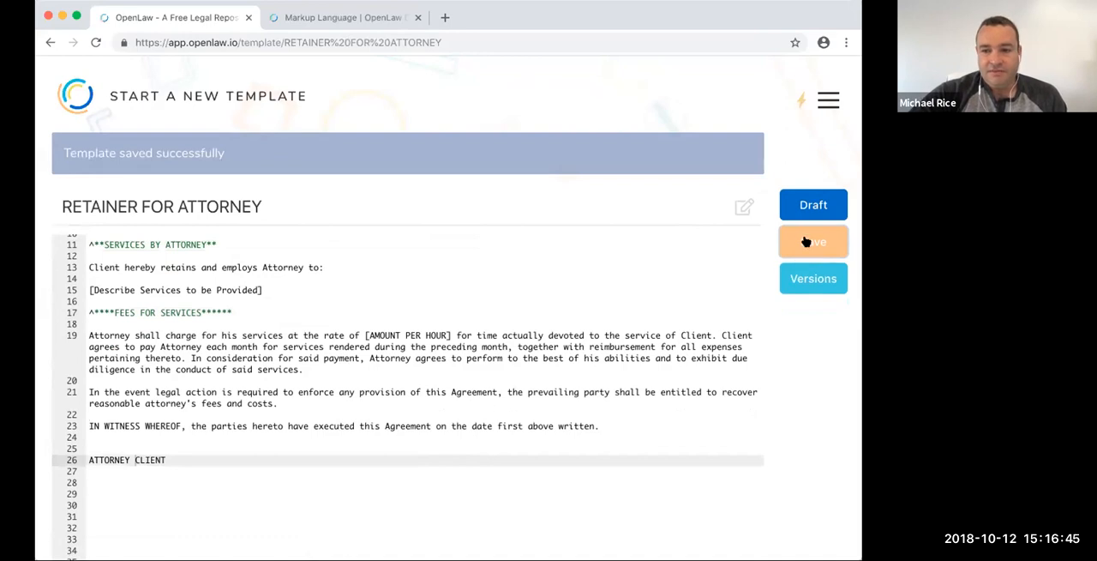
- Preview the agreement in draft view and check the section headings and the bracketed attorney and client name placeholders
{"action": "left_click", "coordinate": [815, 204]}
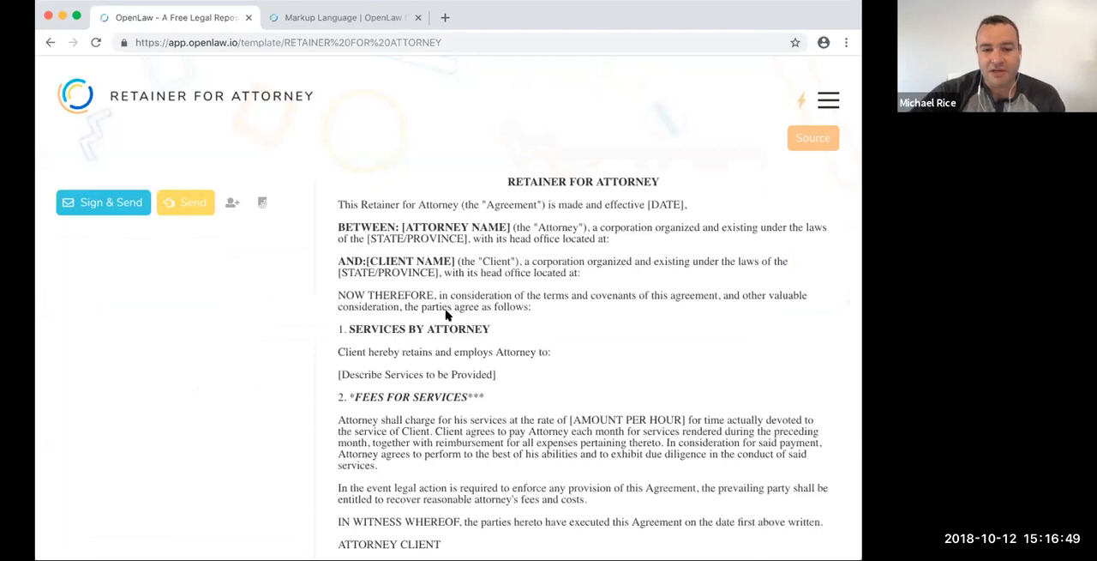
{"action": "scroll", "coordinate": [450, 324], "scroll_direction": "down", "scroll_amount": 2}
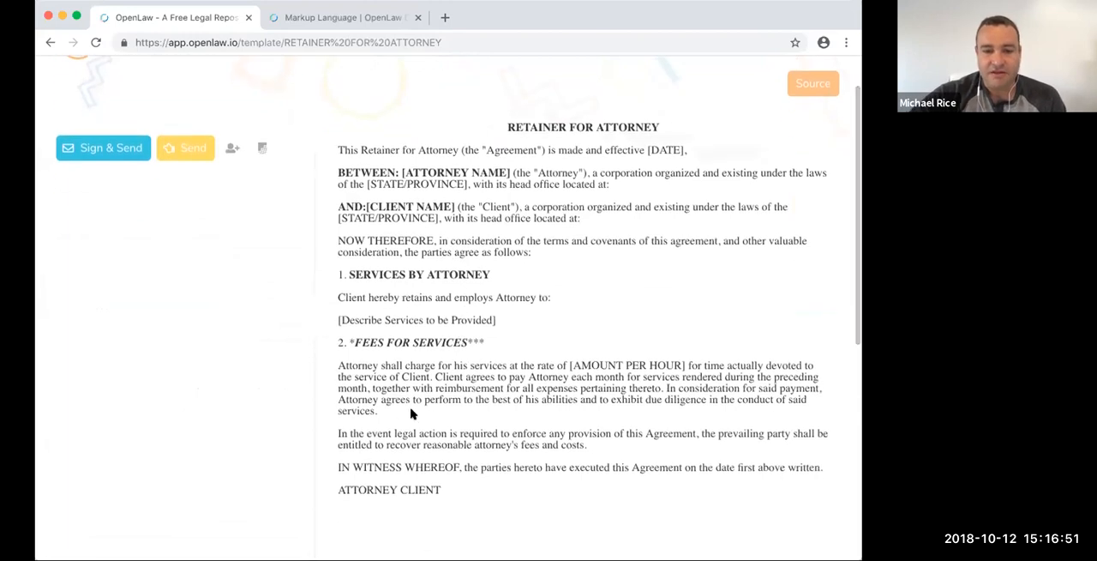
{"action": "left_click_drag", "start_coordinate": [402, 173], "coordinate": [481, 173]}
{"action": "left_click", "coordinate": [371, 203]}
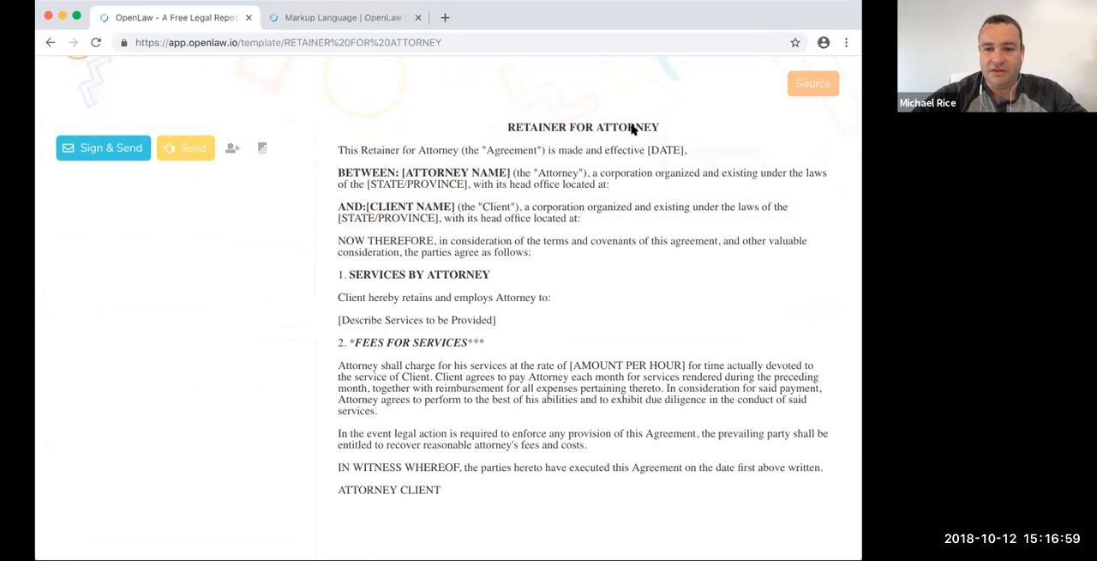
{"action": "scroll", "coordinate": [694, 121], "scroll_direction": "up", "scroll_amount": 1}
- Return to the template source and enclose the DATE placeholder in double brackets to make it a variable
{"action": "left_click", "coordinate": [806, 89]}
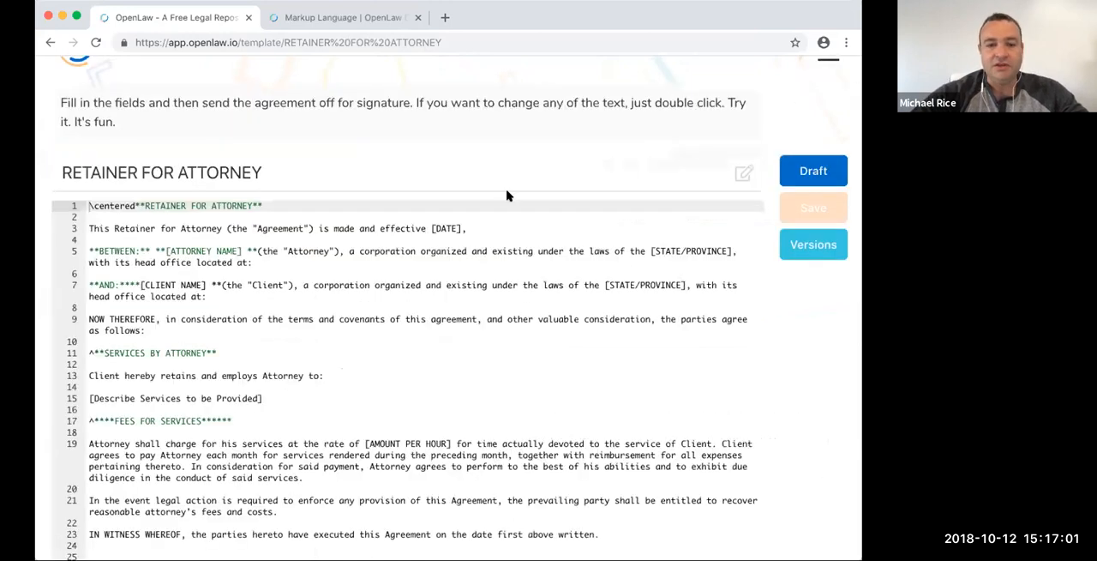
{"action": "left_click", "coordinate": [464, 227]}
{"action": "type", "text": ","}
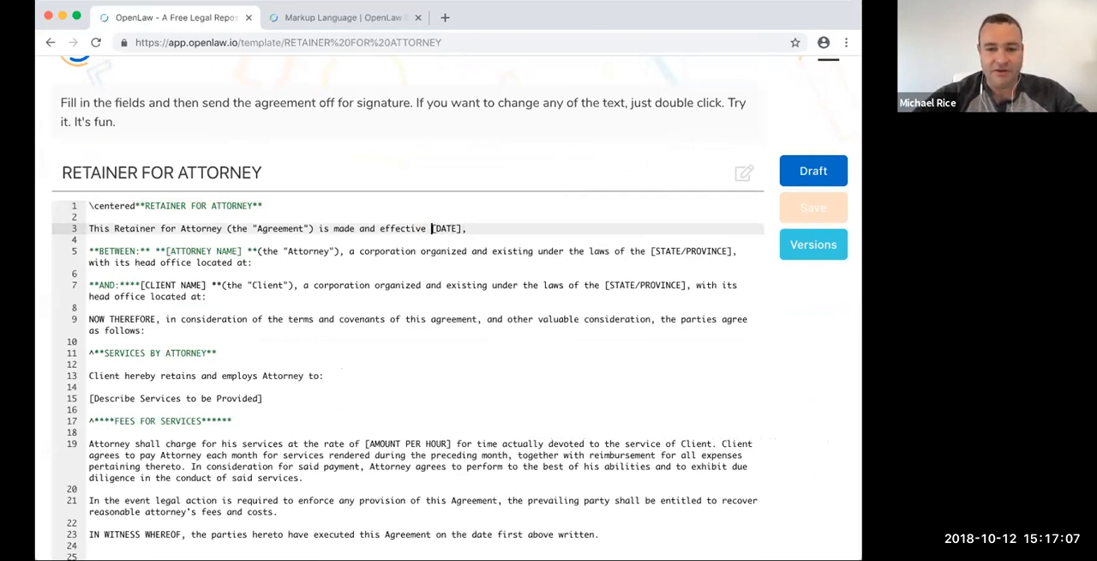
{"action": "type", "text": "["}
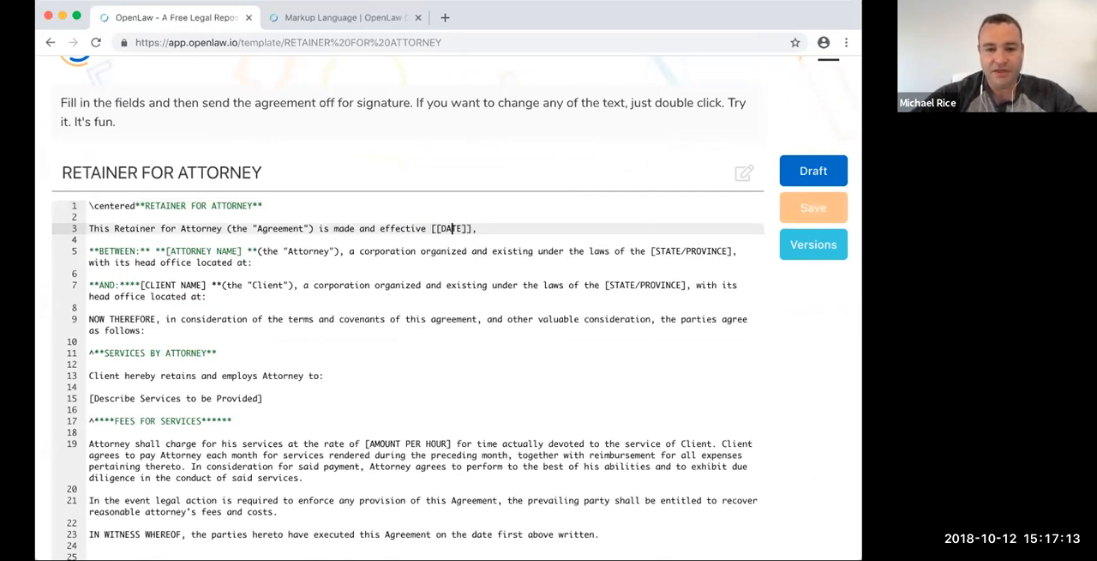
- Rename the DATE variable to Effective Date, followed by a colon and a space inside the brackets
{"action": "left_click_drag", "start_coordinate": [441, 228], "coordinate": [458, 228]}
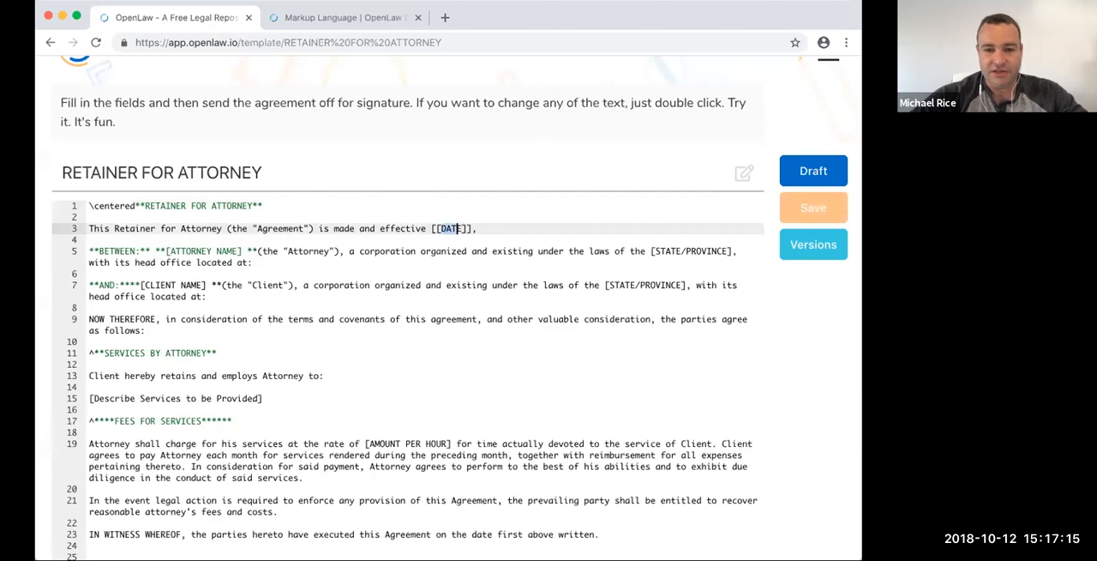
{"action": "type", "text": "Effecti"}
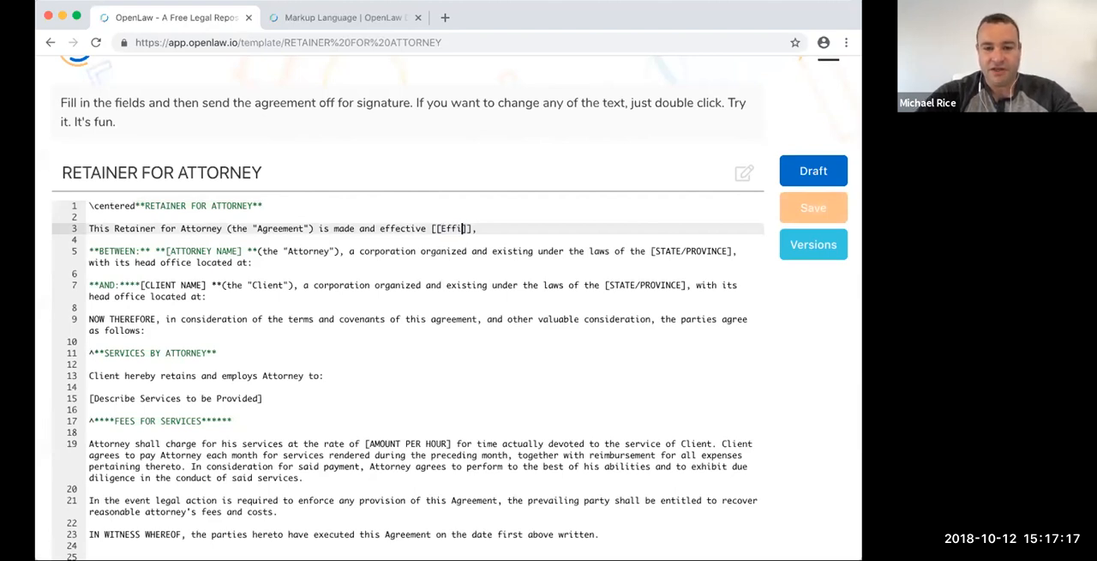
{"action": "type", "text": "ve Date"}
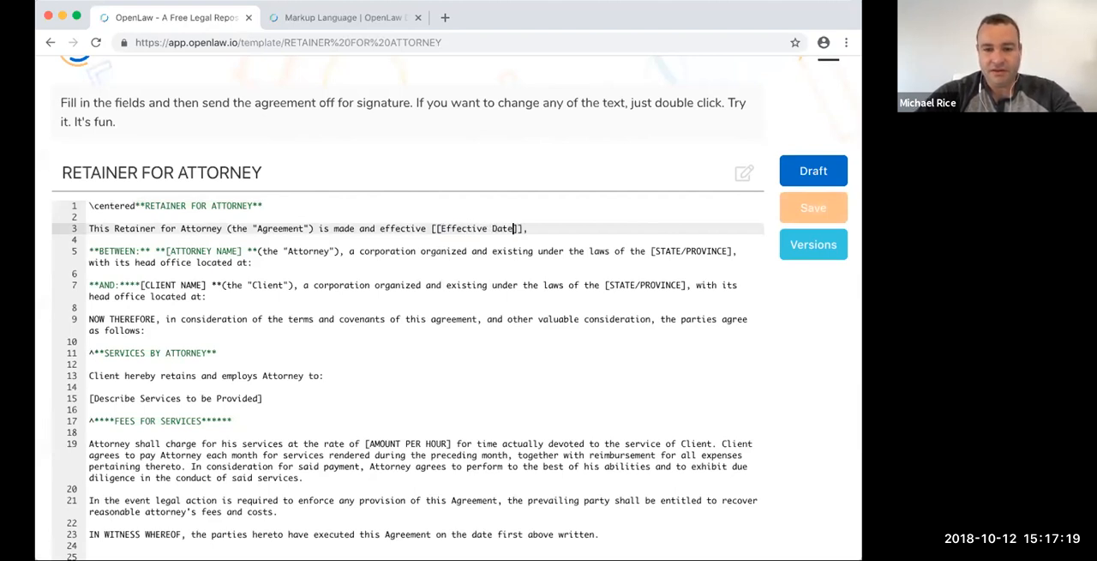
{"action": "type", "text": ":"}
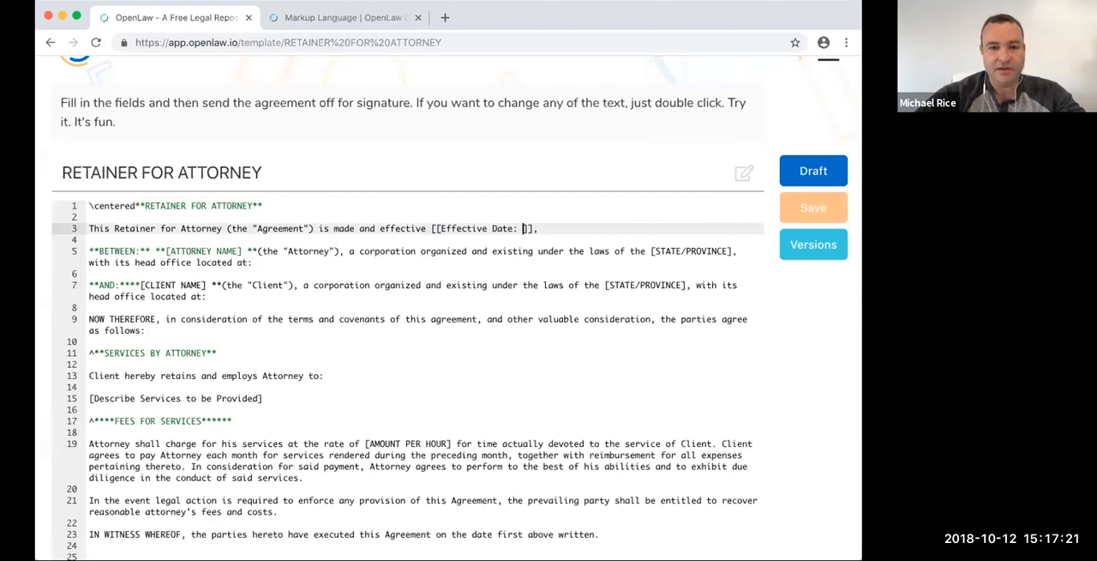
- Review the Variables section of the OpenLaw documentation, including the Number and Date input variable types
{"action": "left_click", "coordinate": [365, 19]}
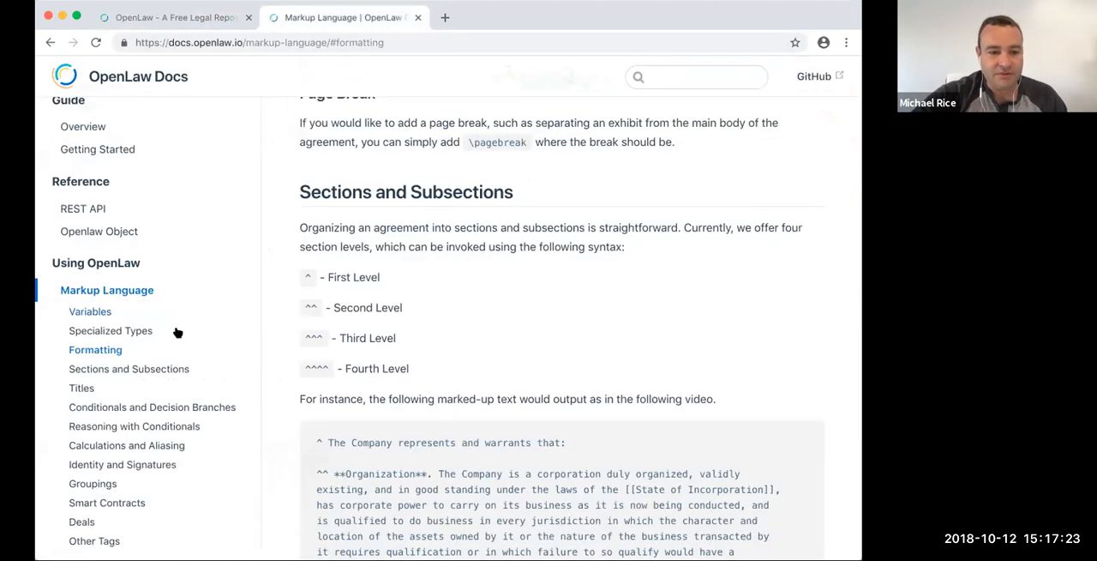
{"action": "left_click", "coordinate": [90, 312]}
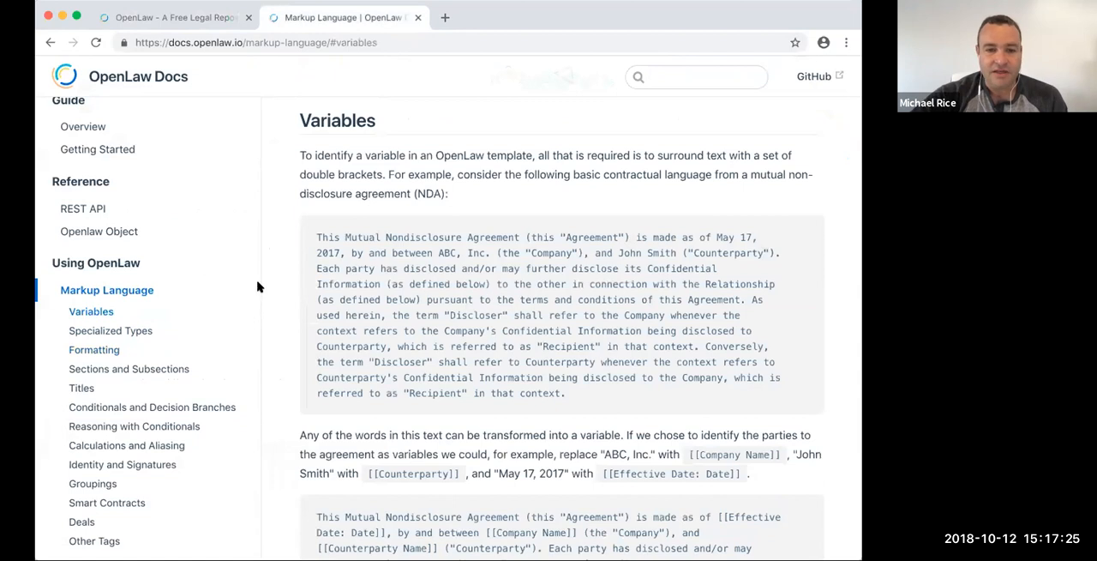
{"action": "scroll", "coordinate": [293, 296], "scroll_direction": "down", "scroll_amount": 5}
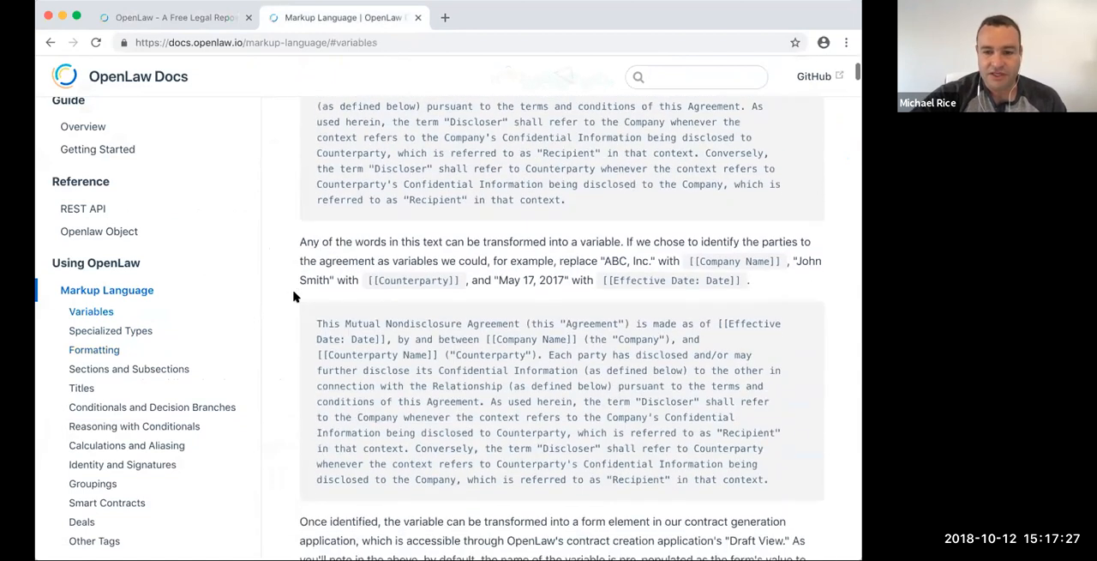
{"action": "scroll", "coordinate": [633, 217], "scroll_direction": "up", "scroll_amount": 2}
{"action": "scroll", "coordinate": [634, 211], "scroll_direction": "down", "scroll_amount": 14}
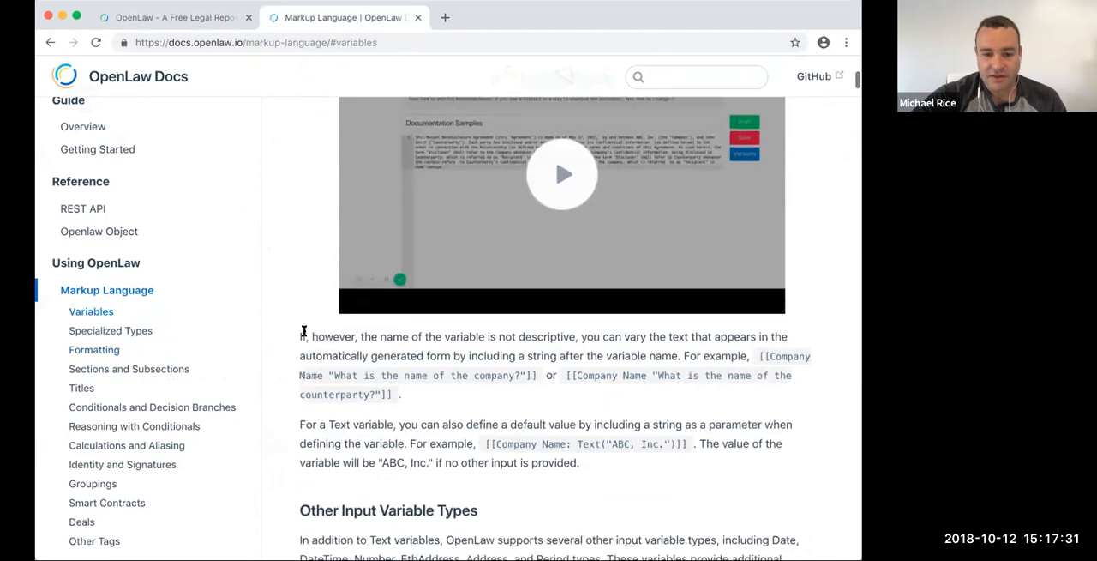
{"action": "scroll", "coordinate": [303, 331], "scroll_direction": "down", "scroll_amount": 10}
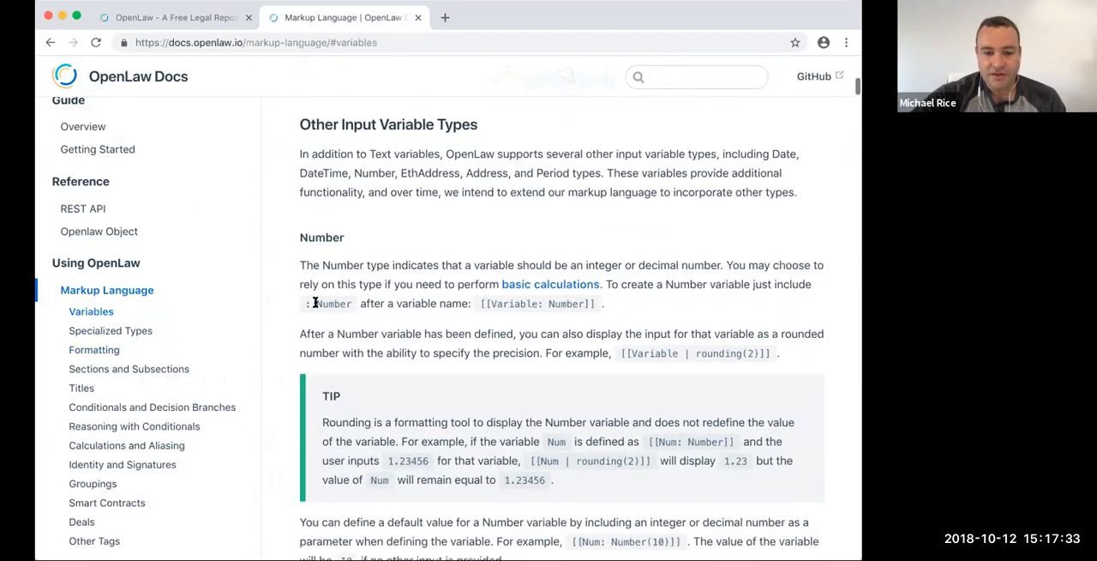
{"action": "scroll", "coordinate": [314, 303], "scroll_direction": "down", "scroll_amount": 10}
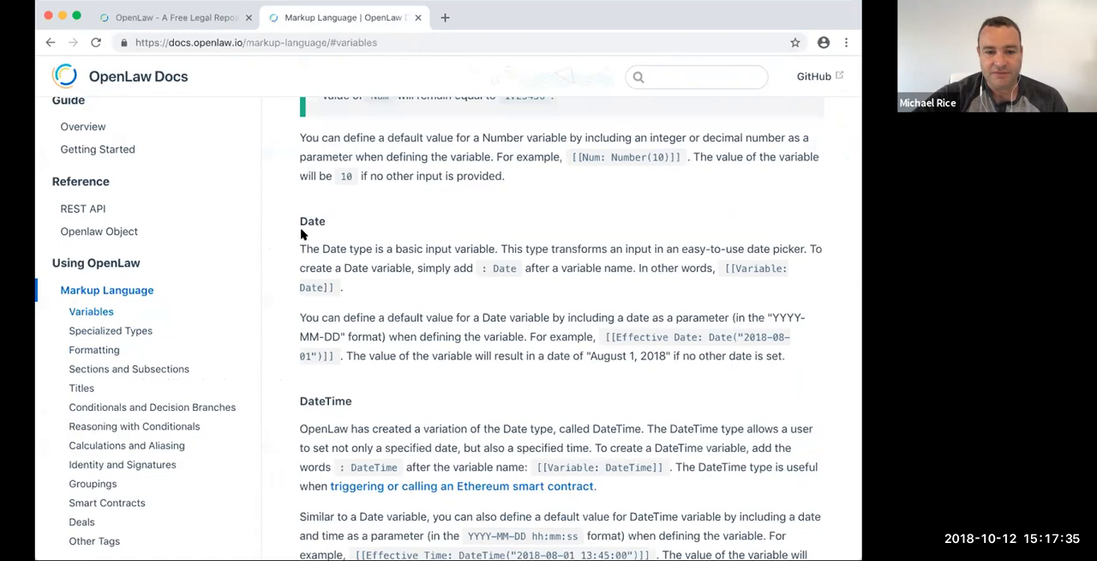
- Return to the template source and delete the colon and space after Effective Date, leaving [[Effective Date]]
{"action": "left_click", "coordinate": [211, 22]}
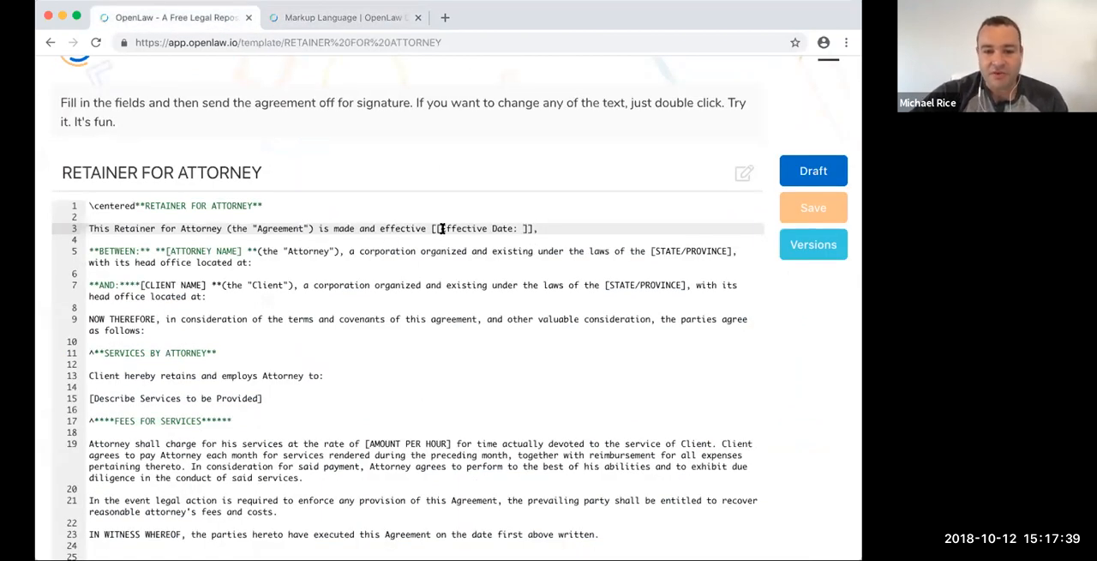
{"action": "left_click_drag", "start_coordinate": [440, 228], "coordinate": [486, 228]}
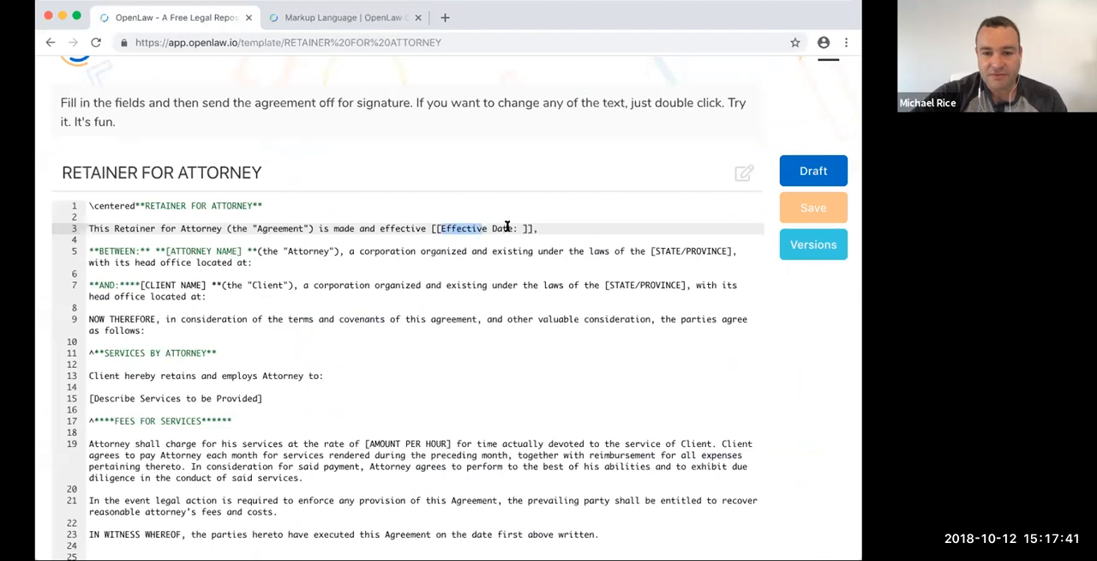
{"action": "left_click", "coordinate": [515, 228]}
{"action": "key", "text": "Delete"}
{"action": "key", "text": "Delete"}
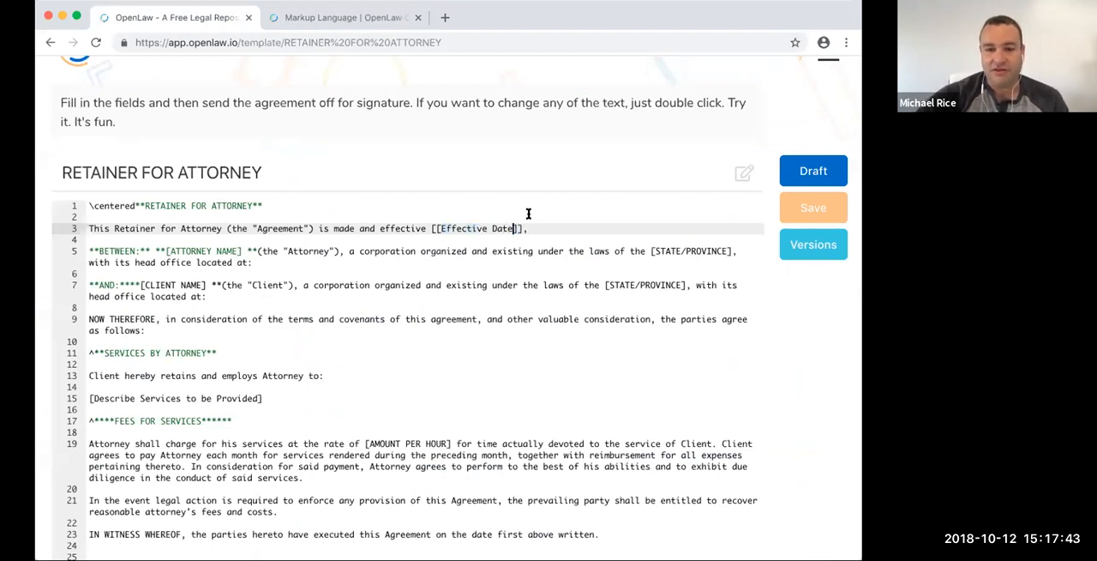
- Save the template and preview the Effective Date variable in draft view
{"action": "left_click", "coordinate": [809, 217]}
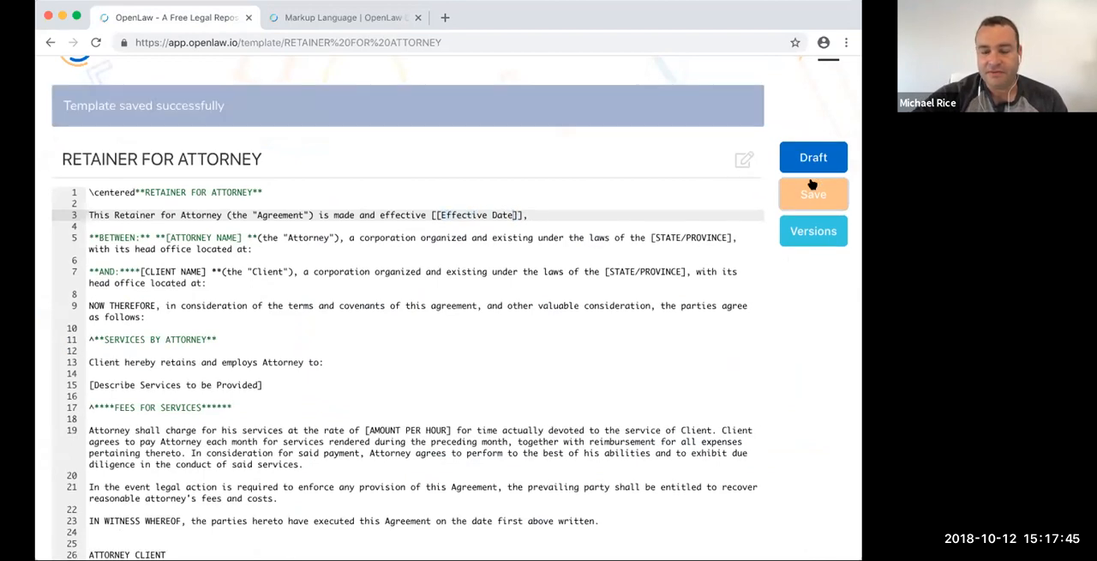
{"action": "left_click", "coordinate": [808, 164]}
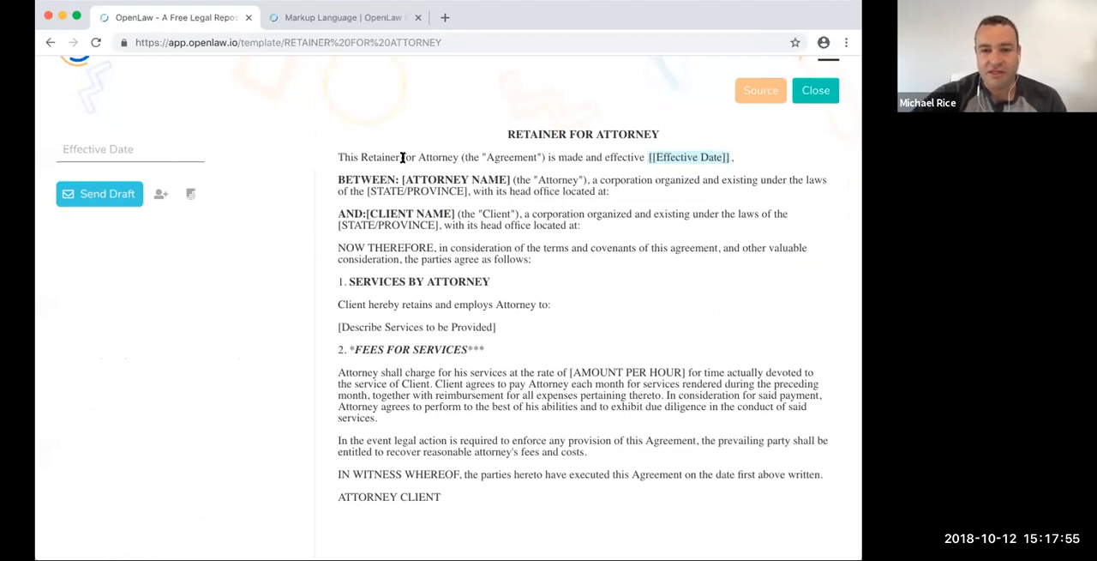
- Fill in the Effective Date field of the draft as plain text with OCtober 12, 2018
{"action": "left_click", "coordinate": [98, 150]}
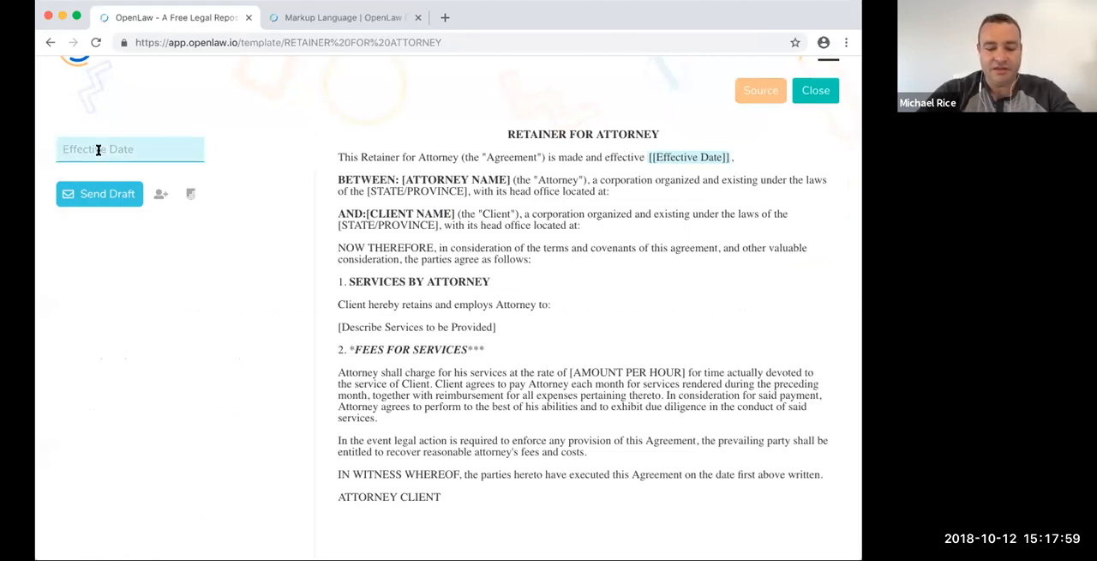
{"action": "type", "text": "OCtober "}
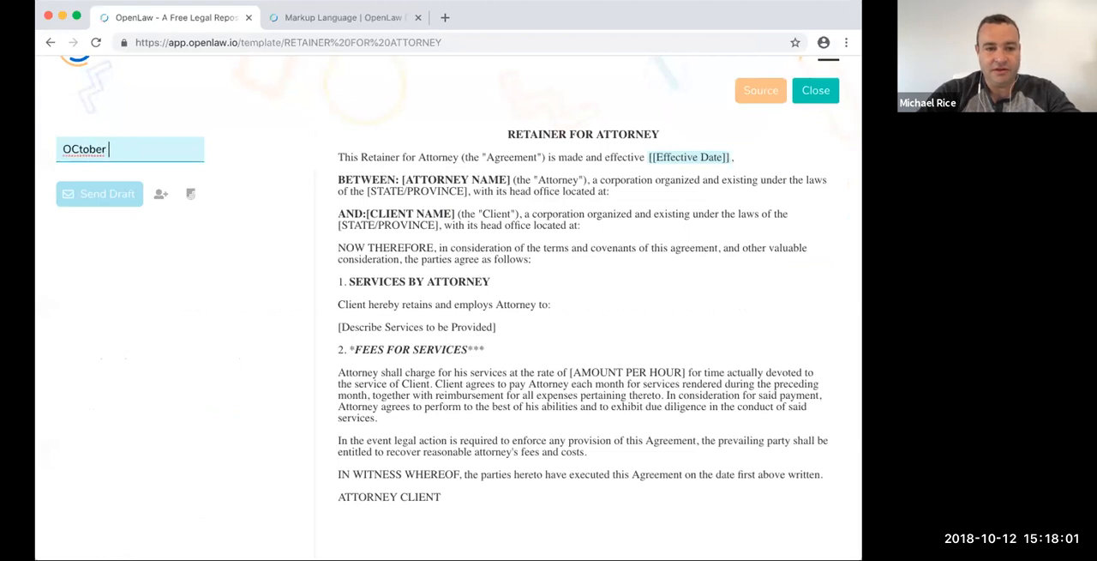
{"action": "type", "text": "12, 2018"}
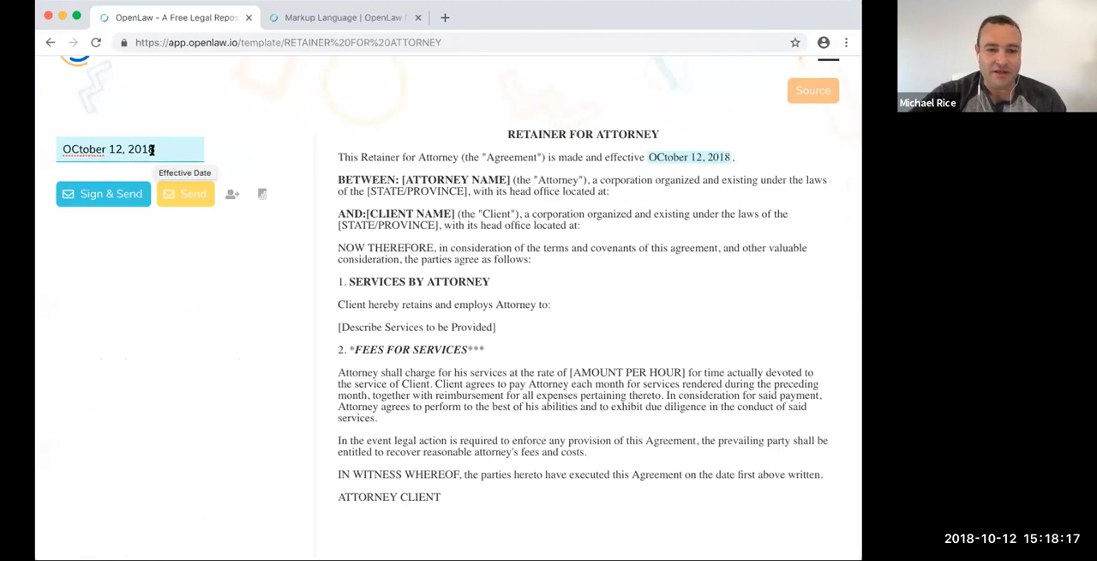
- Give the Effective Date variable the Date type as [[Effective Date: Date]], save the template and preview the draft
{"action": "left_click", "coordinate": [797, 94]}
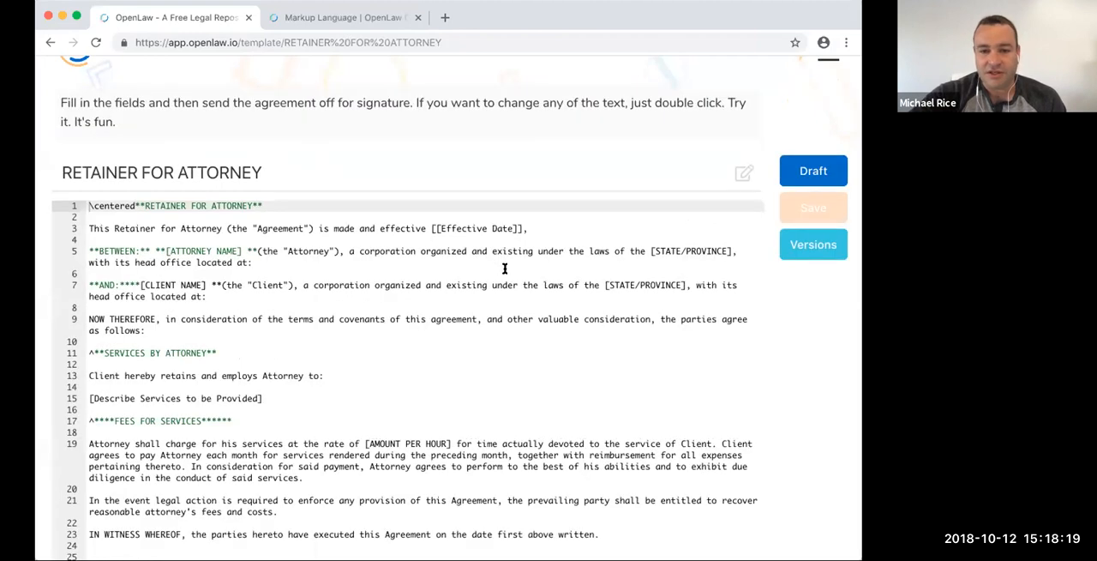
{"action": "left_click", "coordinate": [512, 228]}
{"action": "type", "text": ": Date"}
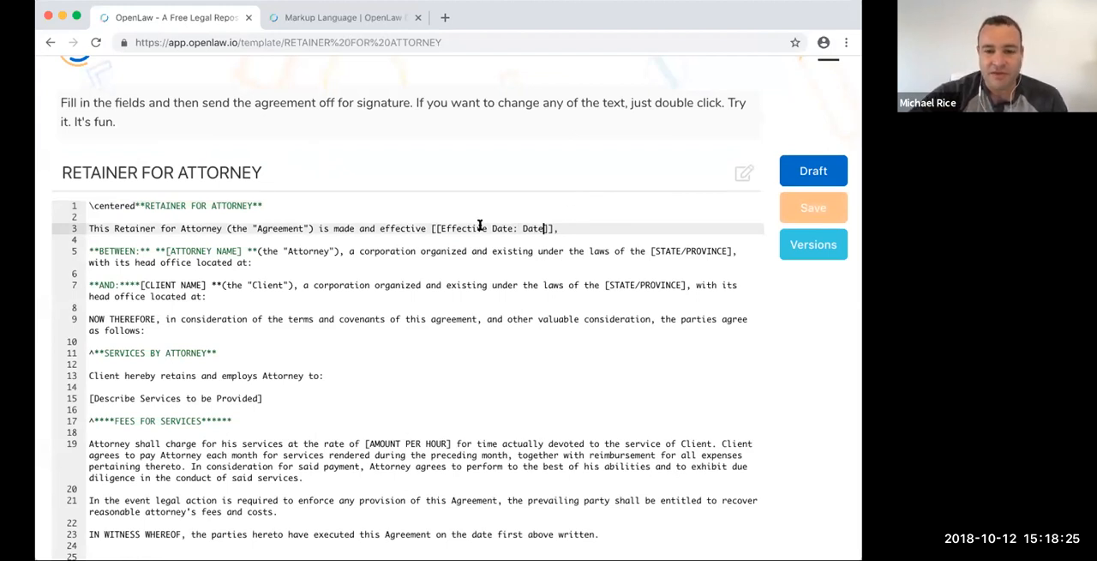
{"action": "left_click", "coordinate": [810, 210]}
{"action": "left_click", "coordinate": [810, 159]}
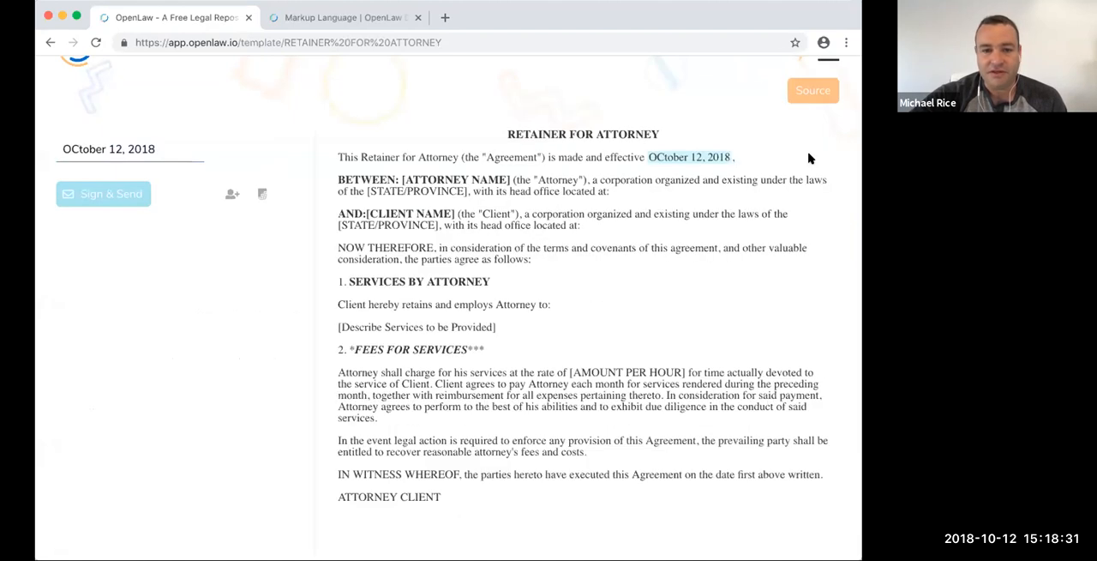
- Clear the Effective Date field in the draft and choose October 12, 2018 from its date picker
{"action": "left_click", "coordinate": [89, 148]}
{"action": "key", "text": "ctrl+a"}
{"action": "key", "text": "BackSpace"}
{"action": "left_click", "coordinate": [86, 152]}
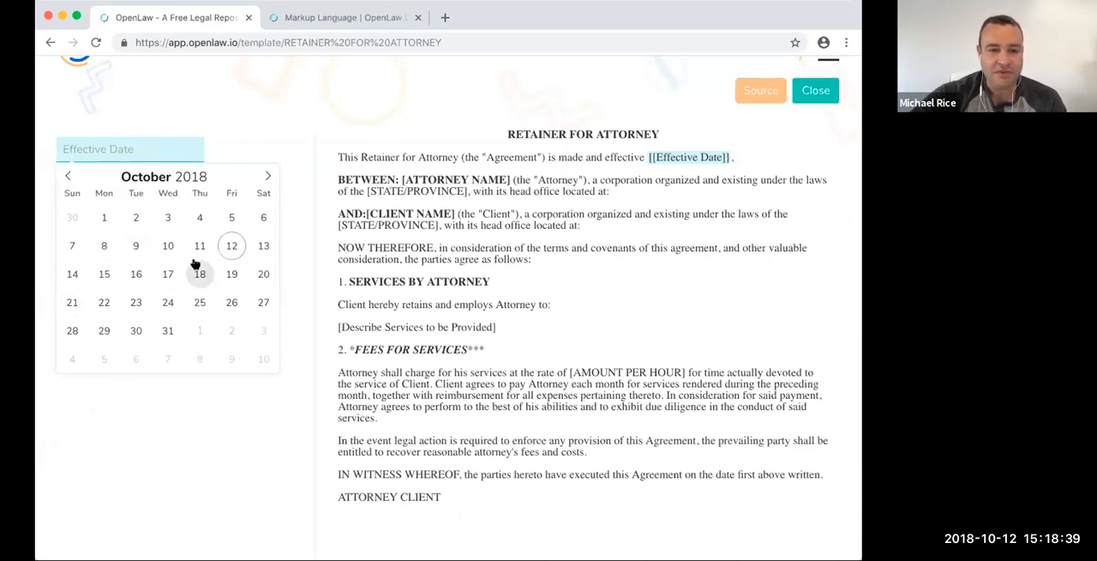
{"action": "left_click", "coordinate": [230, 247]}
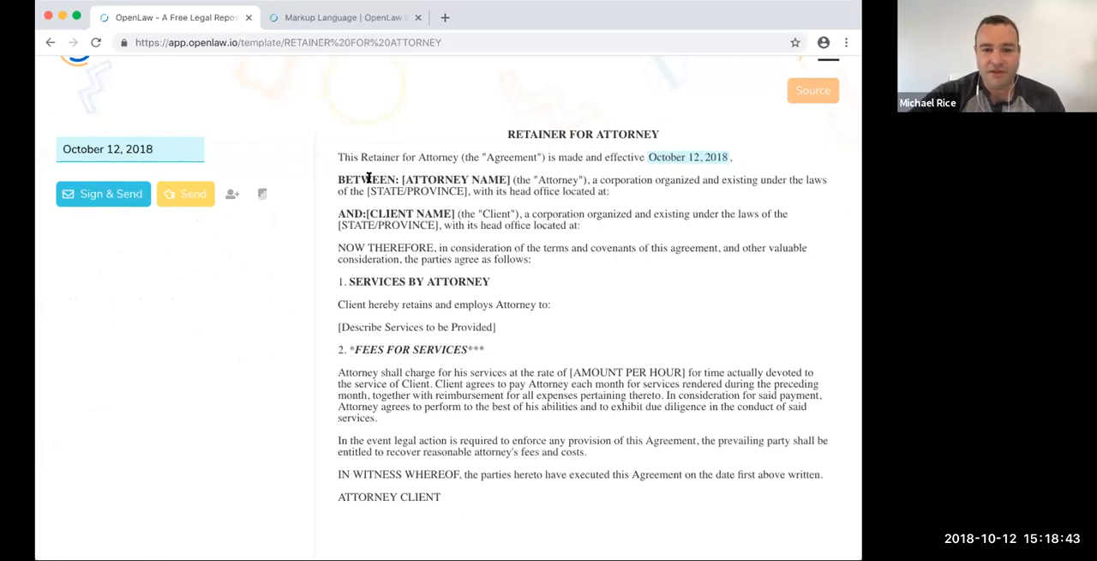
- Return to the template source and replace the attorney name placeholder on line 5 with the variable [[Attorney Name]]
{"action": "left_click", "coordinate": [816, 91]}
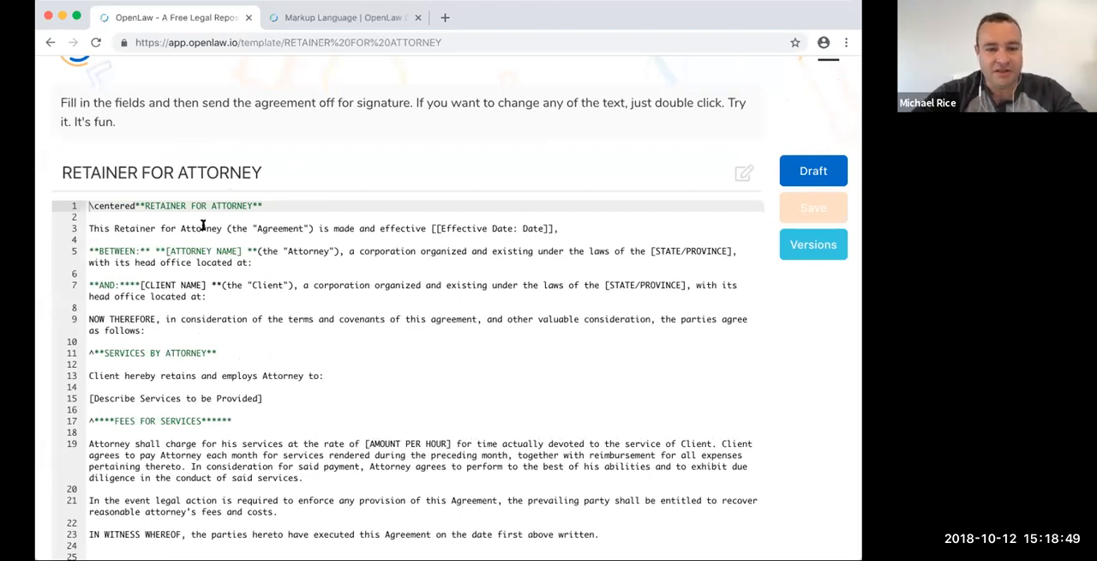
{"action": "left_click", "coordinate": [203, 249]}
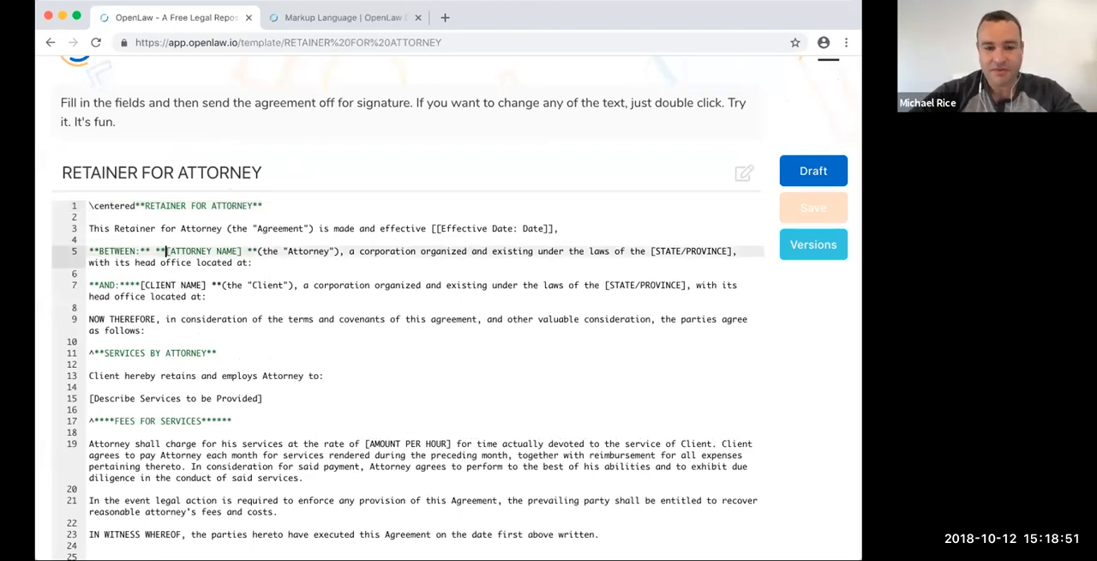
{"action": "left_click_drag", "start_coordinate": [169, 250], "coordinate": [228, 250]}
{"action": "type", "text": "Attorney Name"}
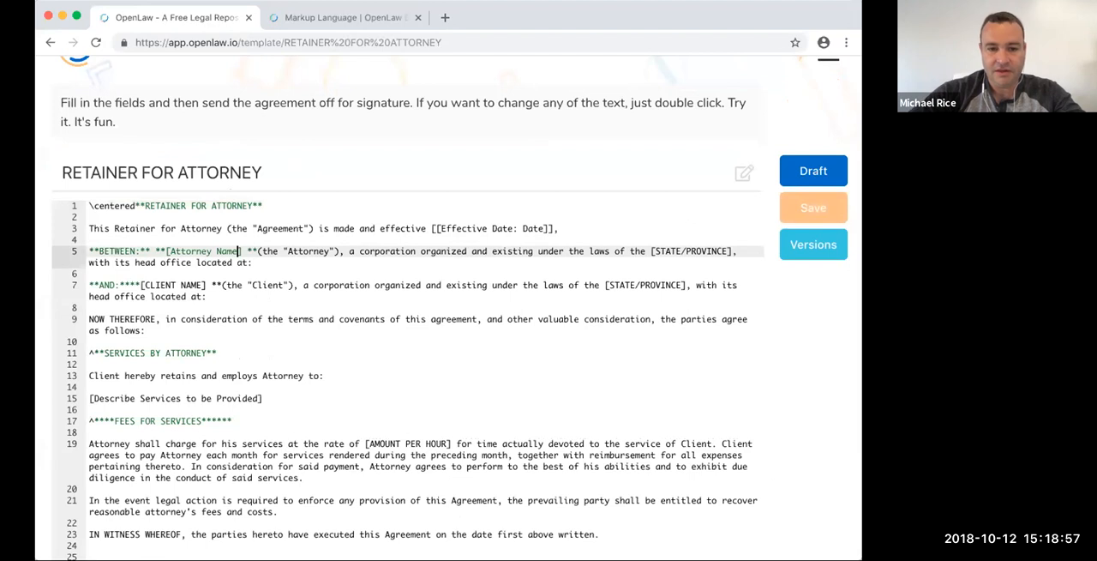
{"action": "type", "text": "]]["}
{"action": "key", "text": "BackSpace"}
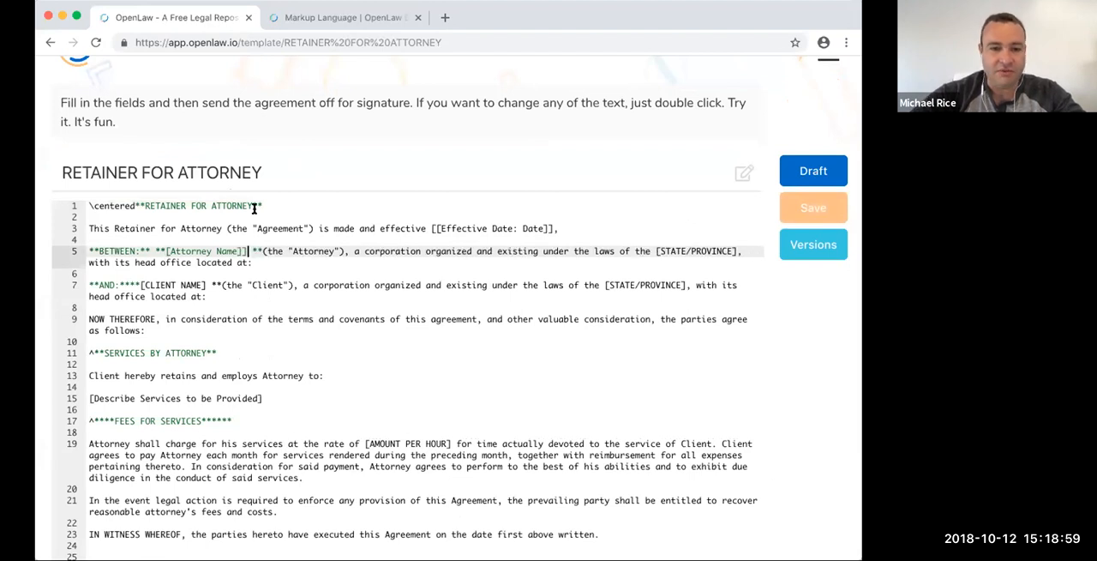
{"action": "left_click", "coordinate": [163, 250]}
{"action": "type", "text": "["}
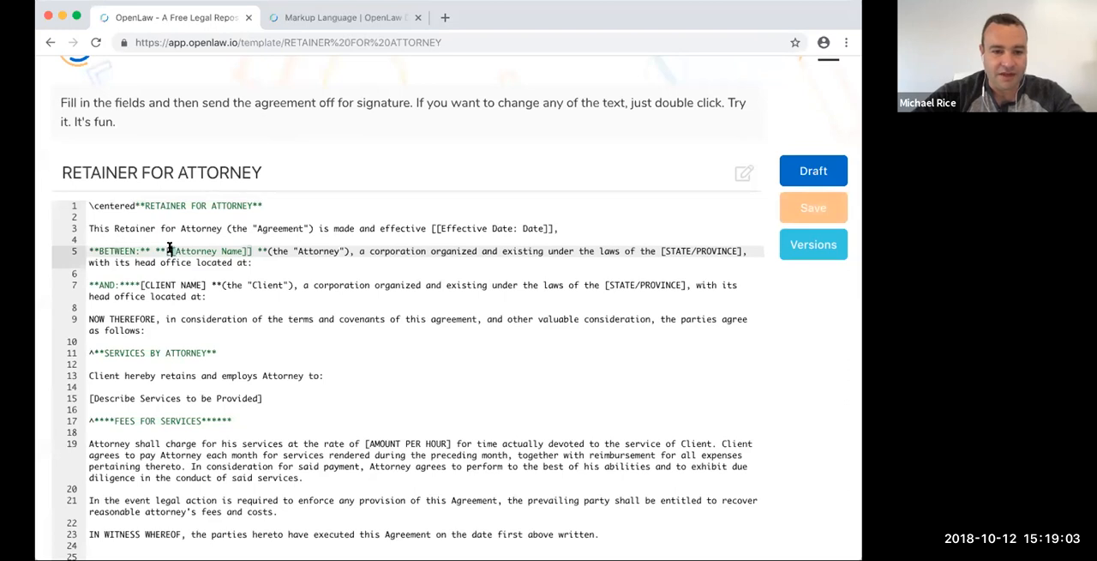
- Replace the client name placeholder on line 7 with the variable [[Client Name]]
{"action": "left_click", "coordinate": [147, 285]}
{"action": "key", "text": "shift+Right"}
{"action": "key", "text": "shift+Right"}
{"action": "key", "text": "shift+Right"}
{"action": "key", "text": "shift+Right"}
{"action": "key", "text": "shift+Right"}
{"action": "key", "text": "shift+Right"}
{"action": "key", "text": "shift+Right"}
{"action": "key", "text": "shift+Right"}
{"action": "key", "text": "shift+Right"}
{"action": "key", "text": "shift+Right"}
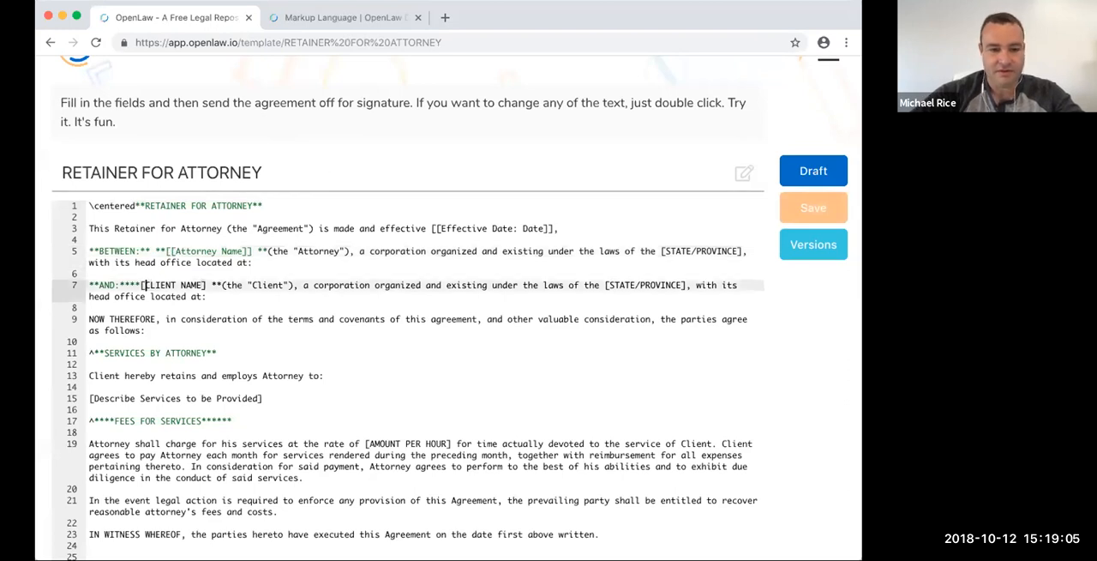
{"action": "type", "text": "Client Name"}
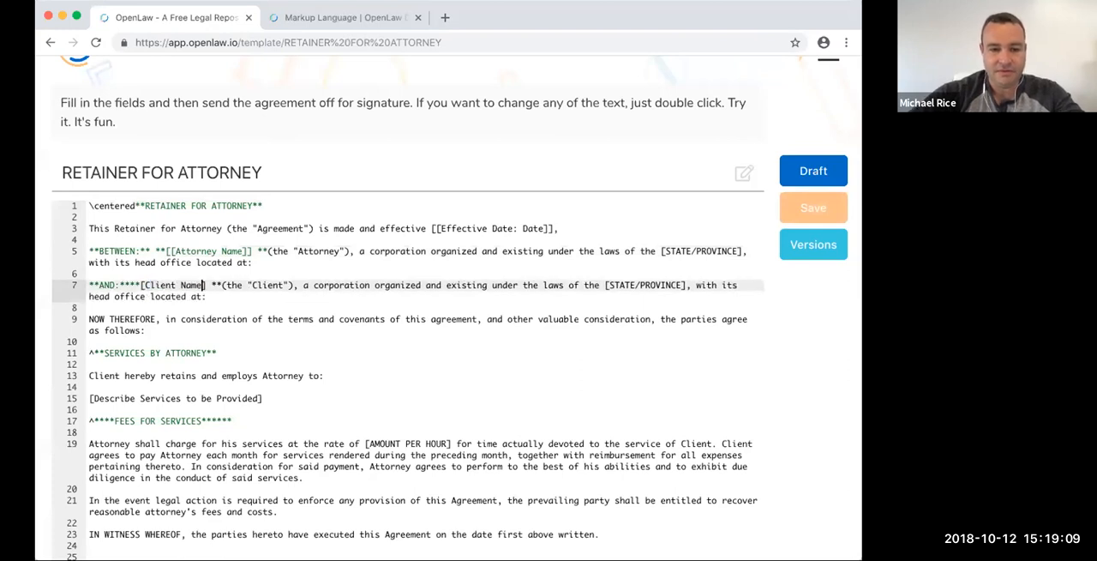
{"action": "type", "text": "]"}
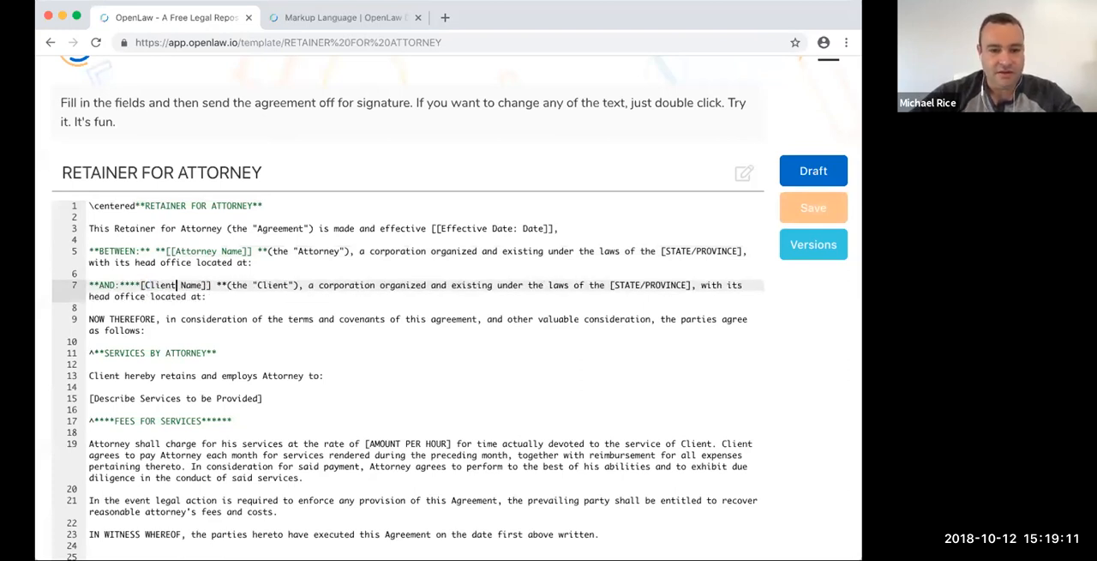
{"action": "type", "text": "["}
- Replace the services description placeholder on line 15 with the variable [[Legal Services]]
{"action": "mouse_move", "coordinate": [266, 398]}
{"action": "left_mouse_down"}
{"action": "mouse_move", "coordinate": [91, 398]}
{"action": "mouse_move", "coordinate": [260, 396]}
{"action": "left_mouse_up"}
{"action": "type", "text": "[Legal"}
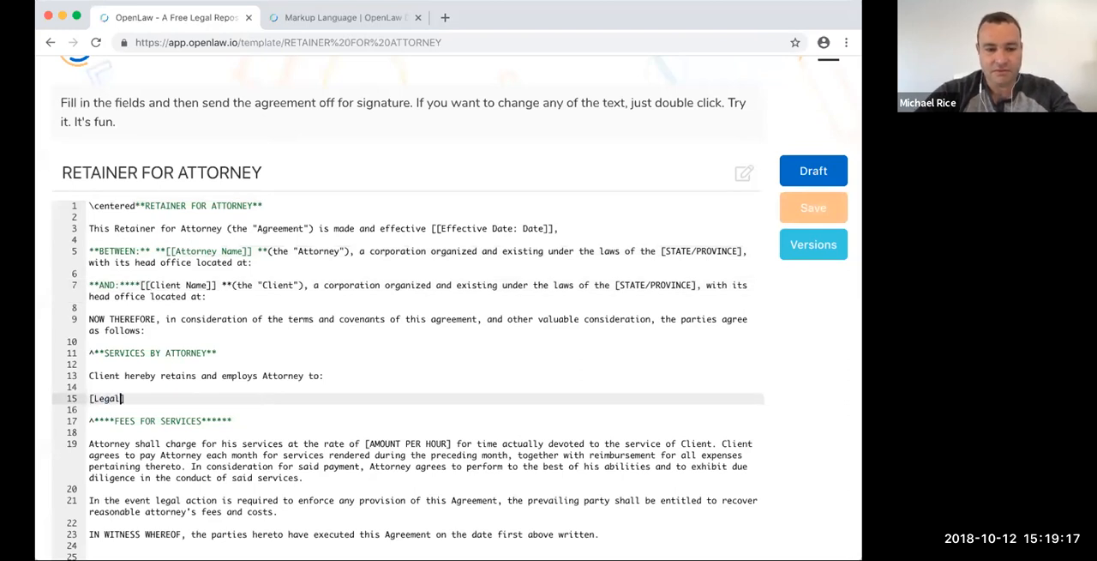
{"action": "type", "text": " Services]"}
{"action": "left_click", "coordinate": [89, 398]}
{"action": "type", "text": "["}
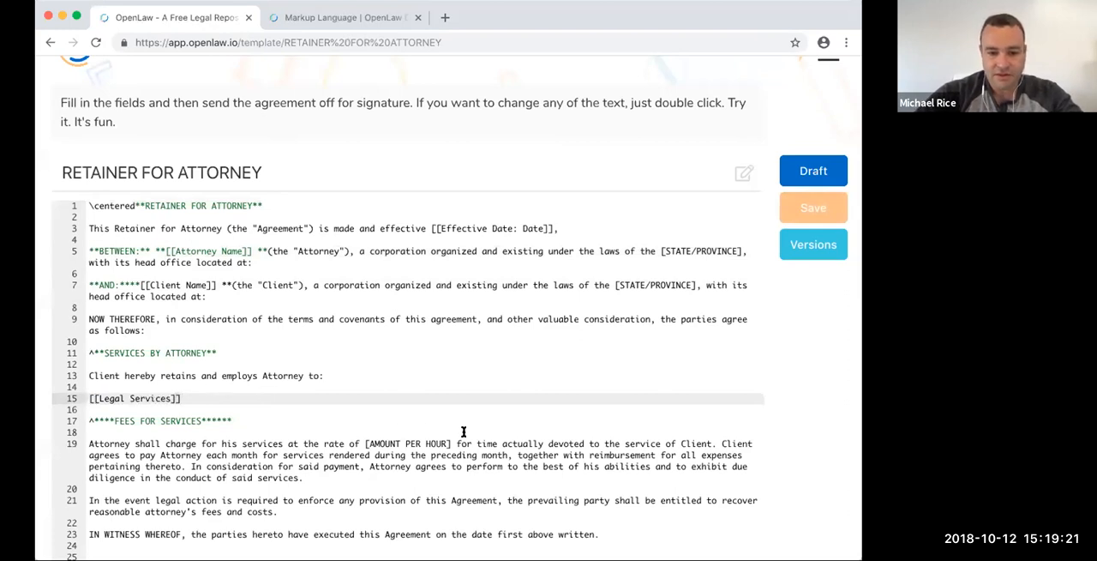
- Replace the amount per hour placeholder in the fees paragraph with the variable [[Hourly Rate]]
{"action": "mouse_move", "coordinate": [360, 439]}
{"action": "left_mouse_down"}
{"action": "mouse_move", "coordinate": [450, 439]}
{"action": "mouse_move", "coordinate": [369, 440]}
{"action": "left_mouse_up"}
{"action": "type", "text": "[Hourly Rate"}
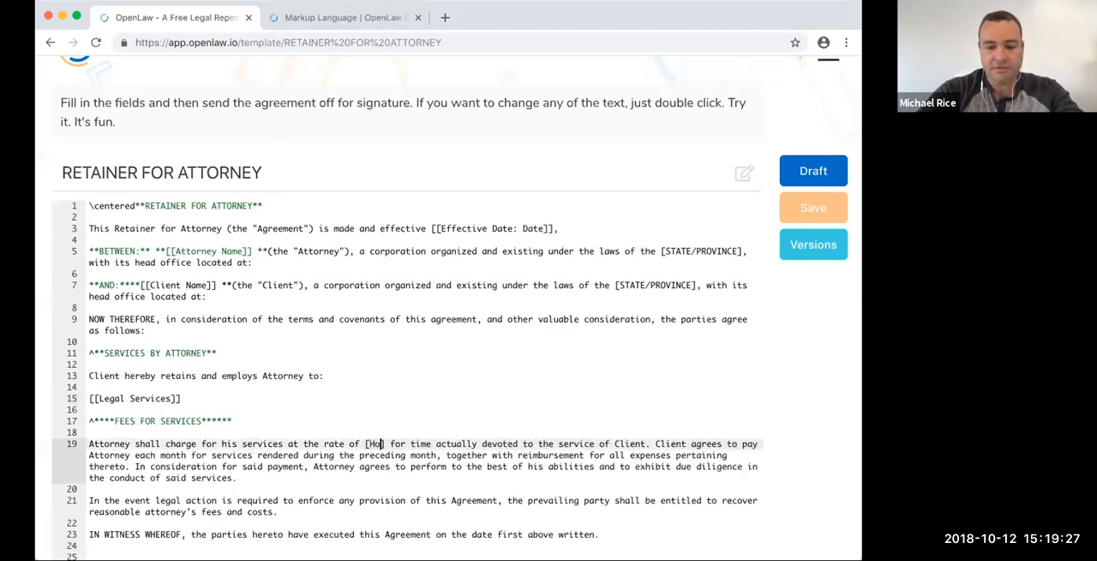
{"action": "type", "text": "]"}
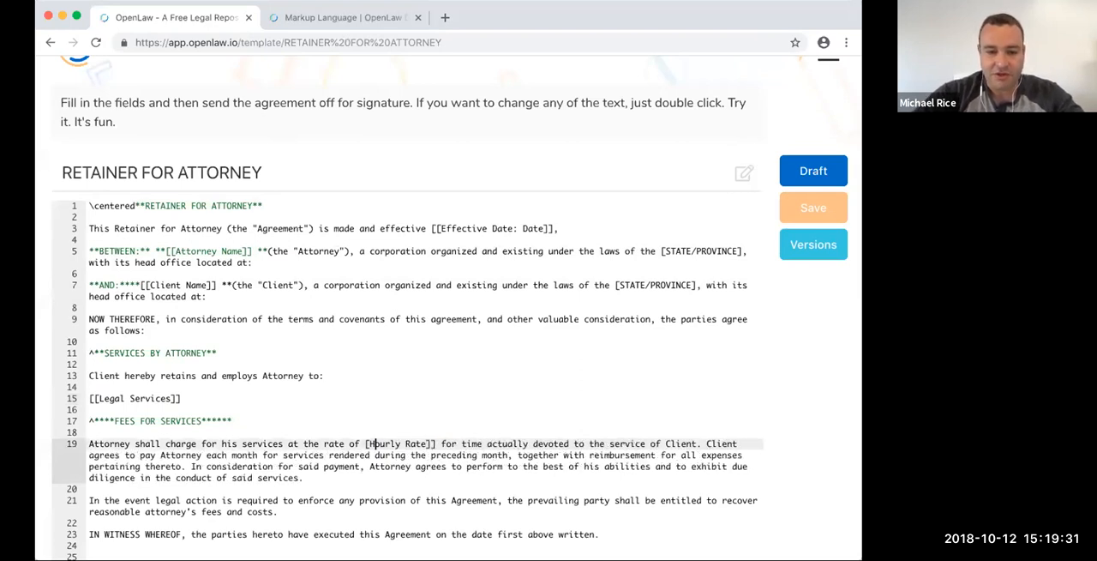
{"action": "type", "text": "["}
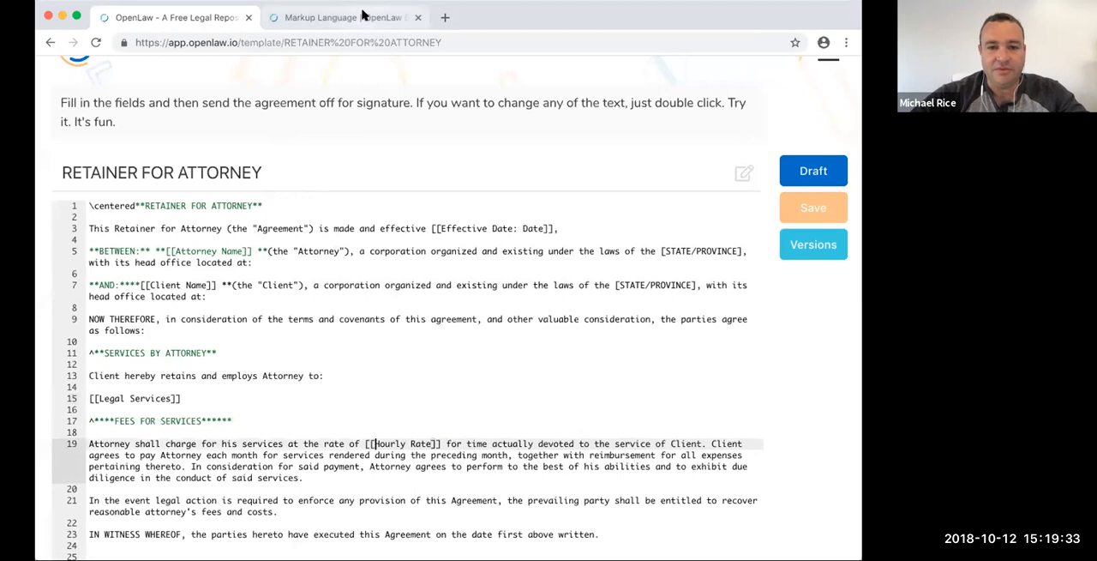
- Review the remaining input variable types and the Validation specialized type in the OpenLaw markup documentation
{"action": "left_click", "coordinate": [404, 16]}
{"action": "scroll", "coordinate": [432, 245], "scroll_direction": "down", "scroll_amount": 5}
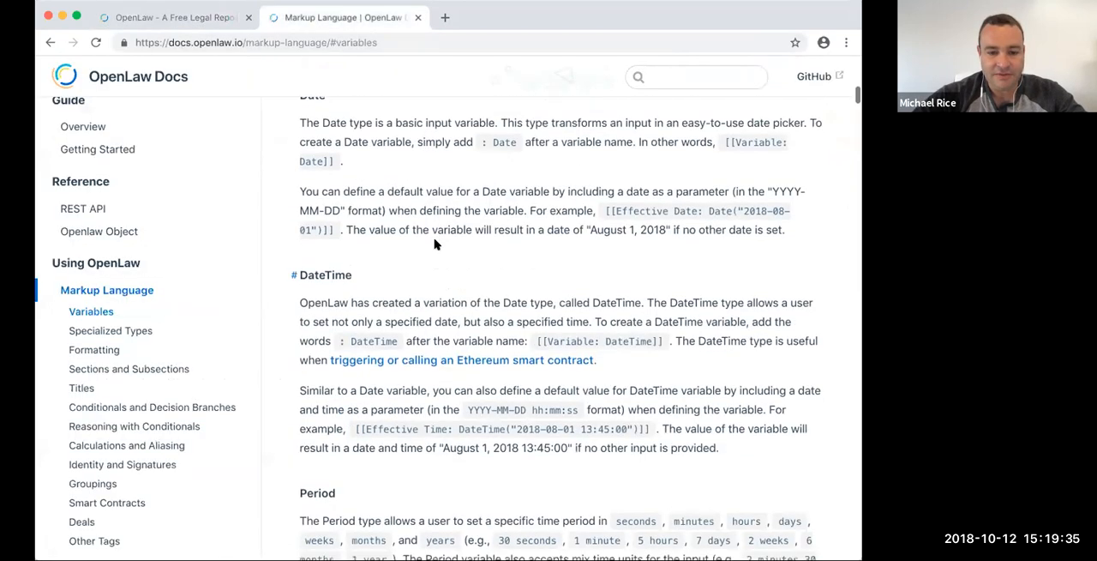
{"action": "scroll", "coordinate": [435, 244], "scroll_direction": "down", "scroll_amount": 12}
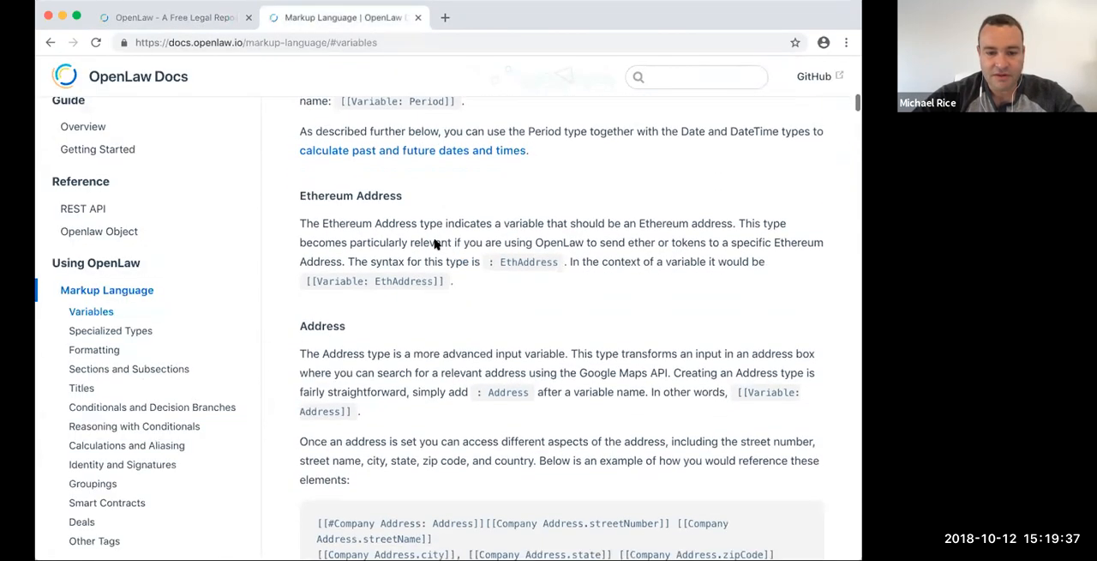
{"action": "scroll", "coordinate": [434, 244], "scroll_direction": "down", "scroll_amount": 10}
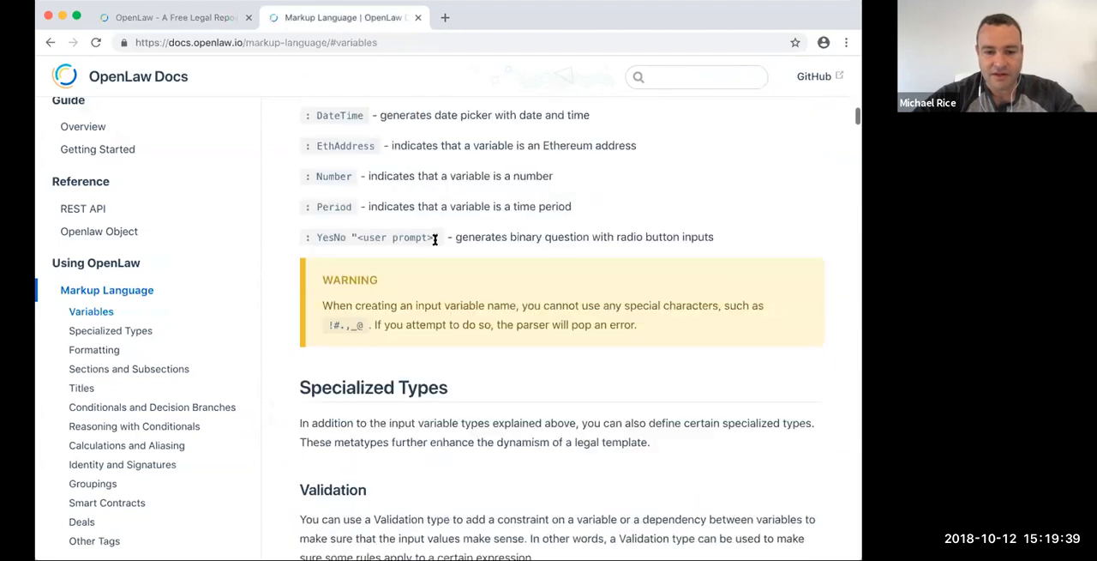
{"action": "scroll", "coordinate": [400, 247], "scroll_direction": "down", "scroll_amount": 4}
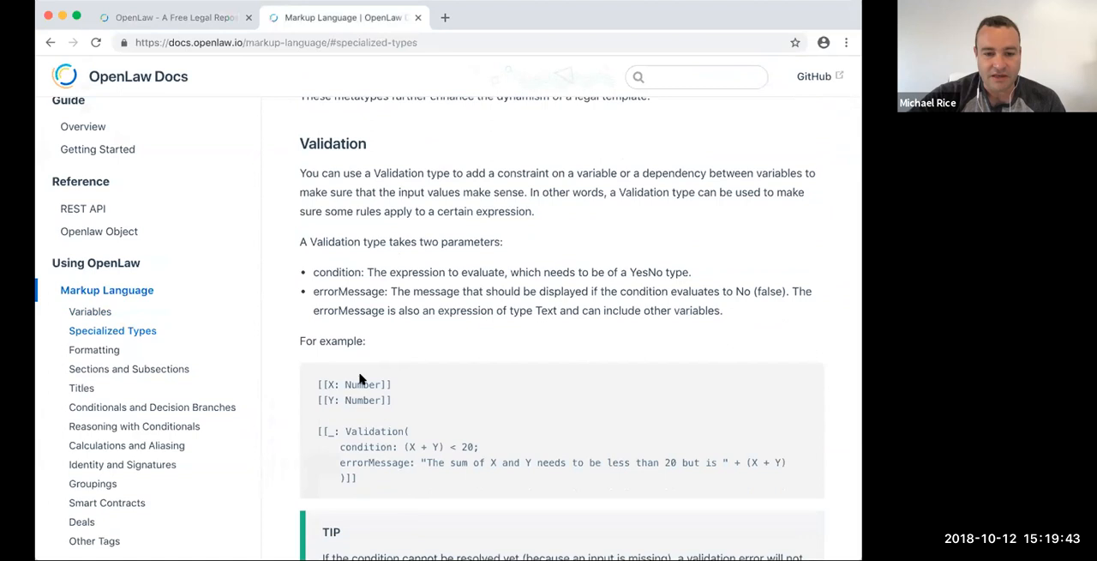
{"action": "scroll", "coordinate": [366, 401], "scroll_direction": "down", "scroll_amount": 1}
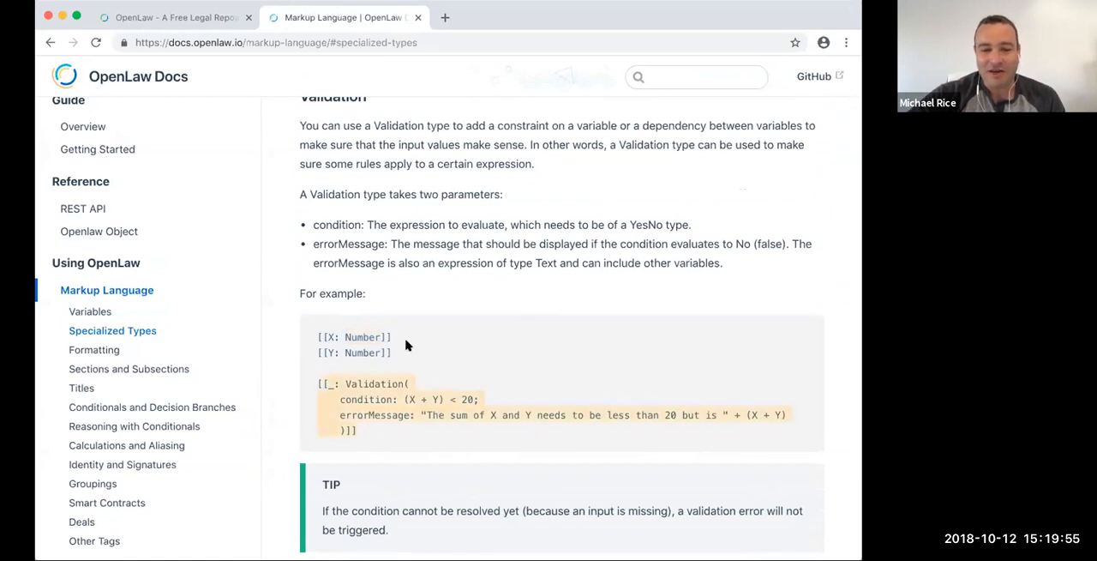
- Return to the template source and delete the ATTORNEY CLIENT line below the IN WITNESS WHEREOF paragraph
{"action": "left_click", "coordinate": [177, 18]}
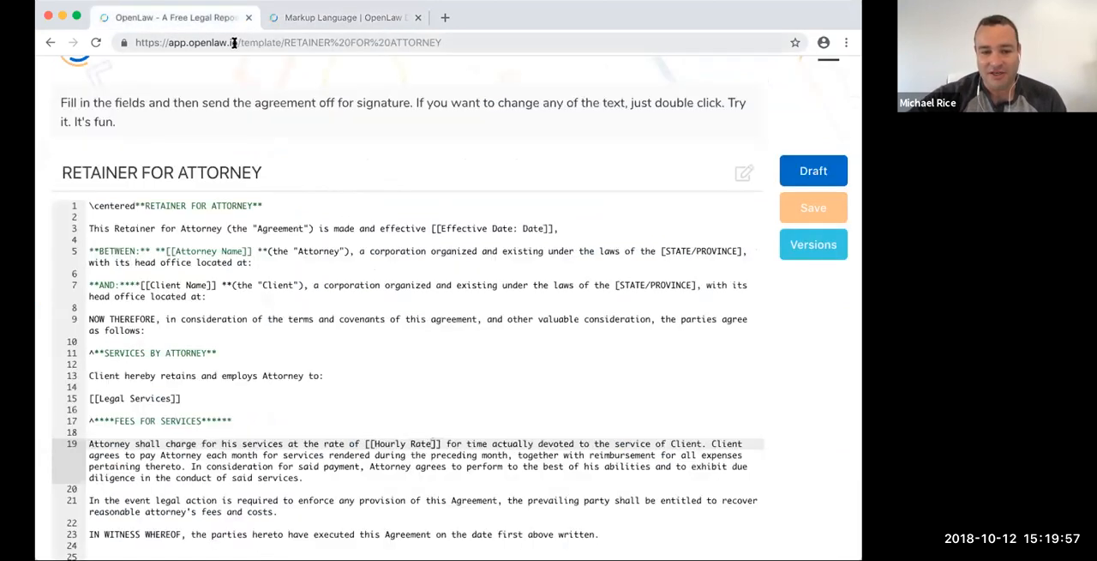
{"action": "scroll", "coordinate": [509, 369], "scroll_direction": "down", "scroll_amount": 2}
{"action": "left_click_drag", "start_coordinate": [167, 477], "coordinate": [60, 474]}
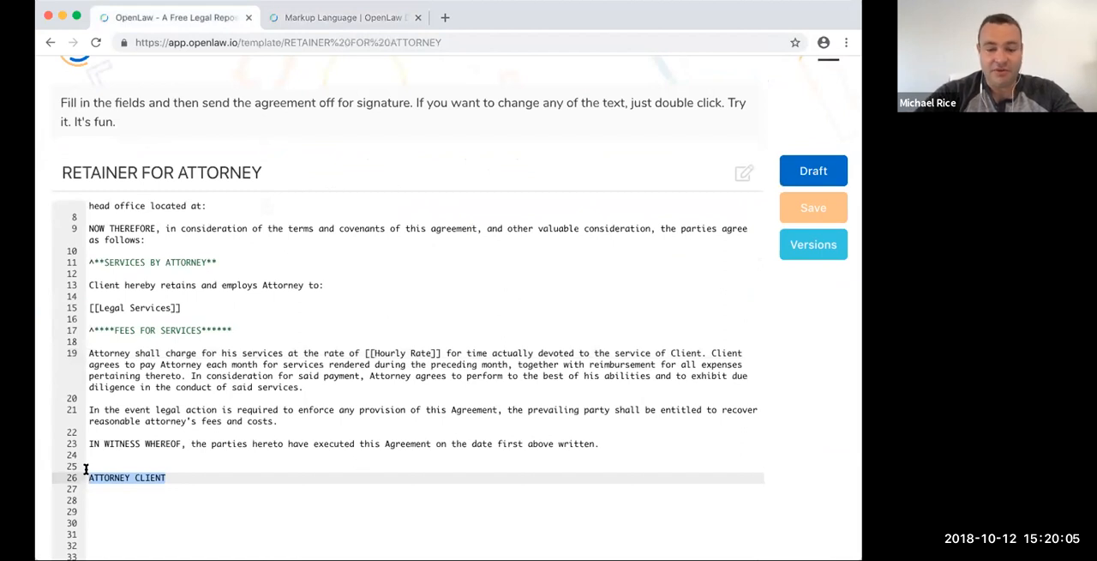
{"action": "key", "text": "BackSpace"}
{"action": "key", "text": "BackSpace"}
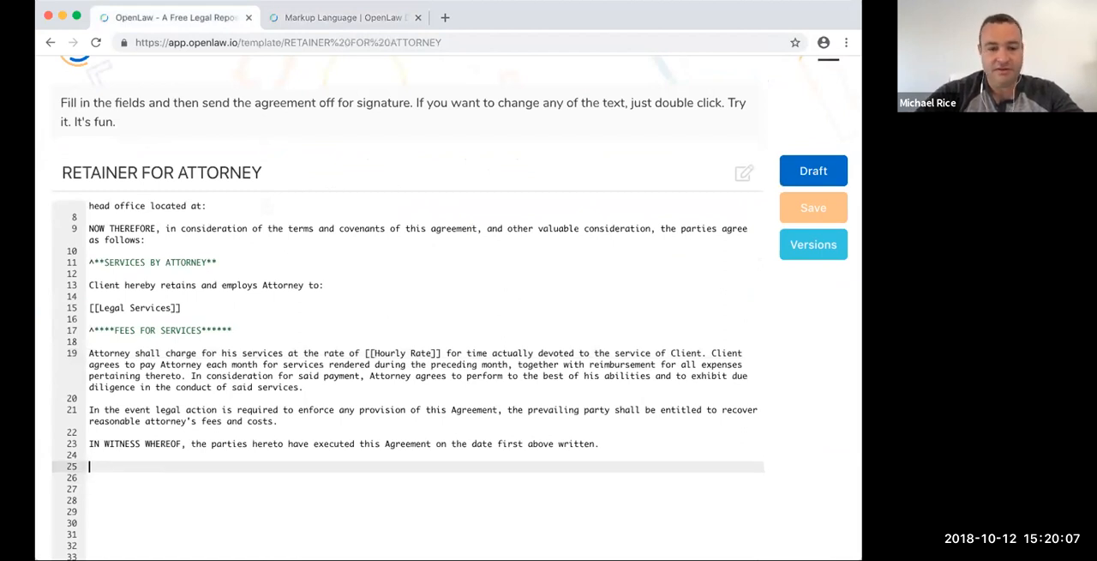
{"action": "type", "text": "[["}
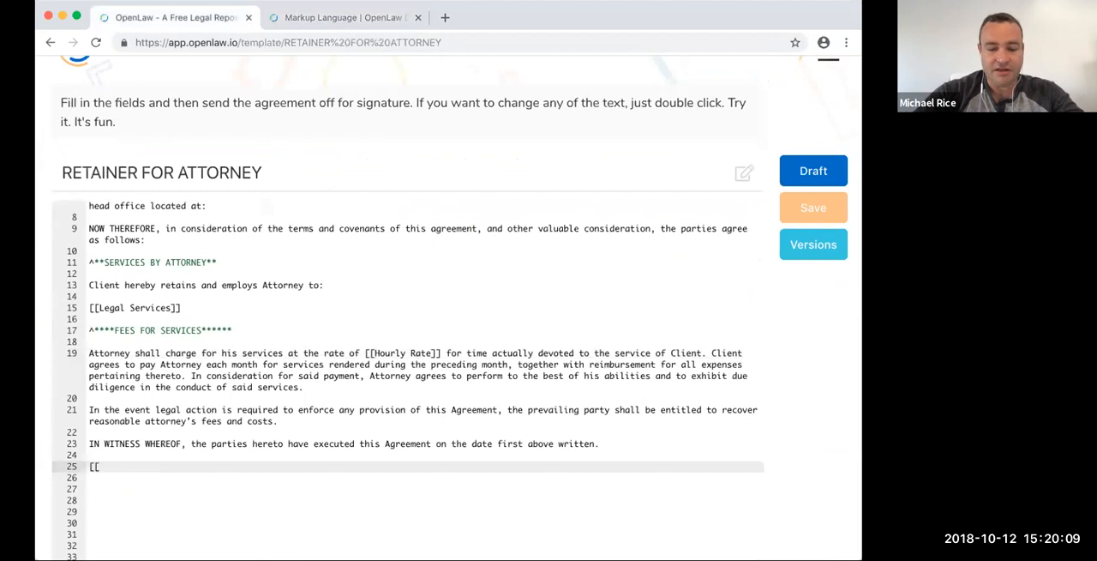
{"action": "type", "text": "A"}
{"action": "key", "text": "BackSpace"}
{"action": "key", "text": "BackSpace"}
{"action": "key", "text": "BackSpace"}
{"action": "key", "text": "BackSpace"}
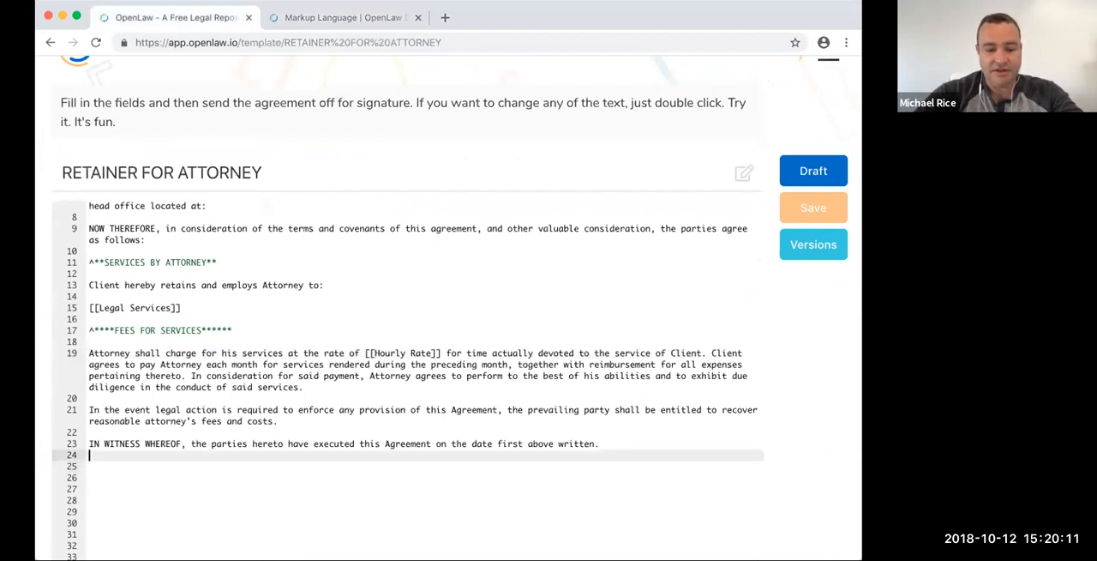
- Add the bold heading **ATTORNEY:** on line 25 below the IN WITNESS WHEREOF paragraph
{"action": "key", "text": "Return"}
{"action": "type", "text": "ATT"}
{"action": "key", "text": "BackSpace"}
{"action": "key", "text": "BackSpace"}
{"action": "key", "text": "BackSpace"}
{"action": "key", "text": "BackSpace"}
{"action": "type", "text": "TTORNEY"}
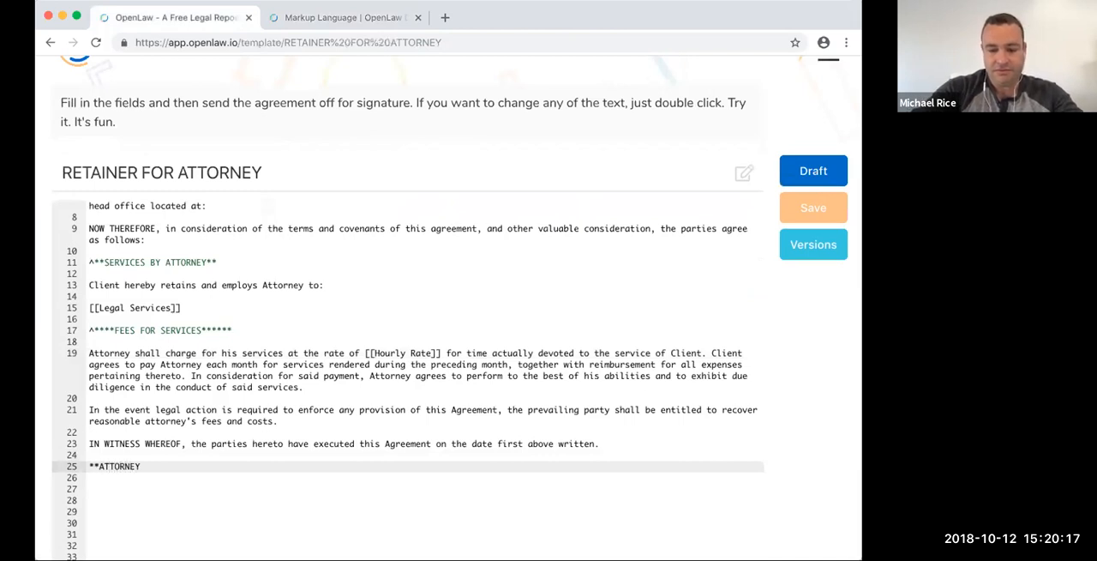
{"action": "type", "text": ":**"}
{"action": "key", "text": "Return"}
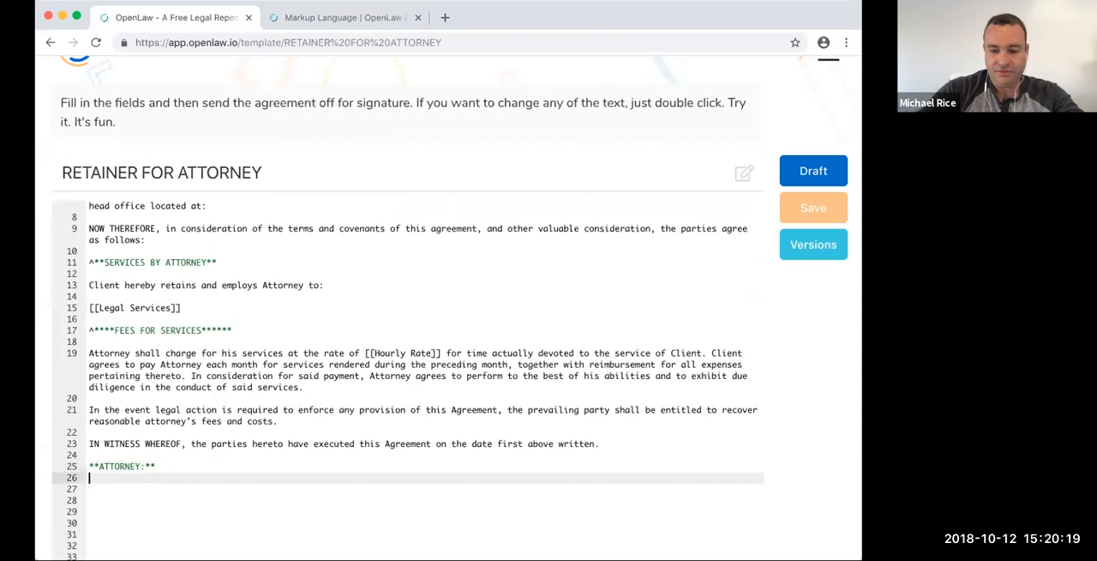
- Add the attorney's signature variable [[Attorney Email: Email | Signature]] on the line below the ATTORNEY heading
{"action": "type", "text": "[Attorne"}
{"action": "key", "text": "BackSpace"}
{"action": "key", "text": "BackSpace"}
{"action": "key", "text": "BackSpace"}
{"action": "key", "text": "BackSpace"}
{"action": "type", "text": "[Attorn"}
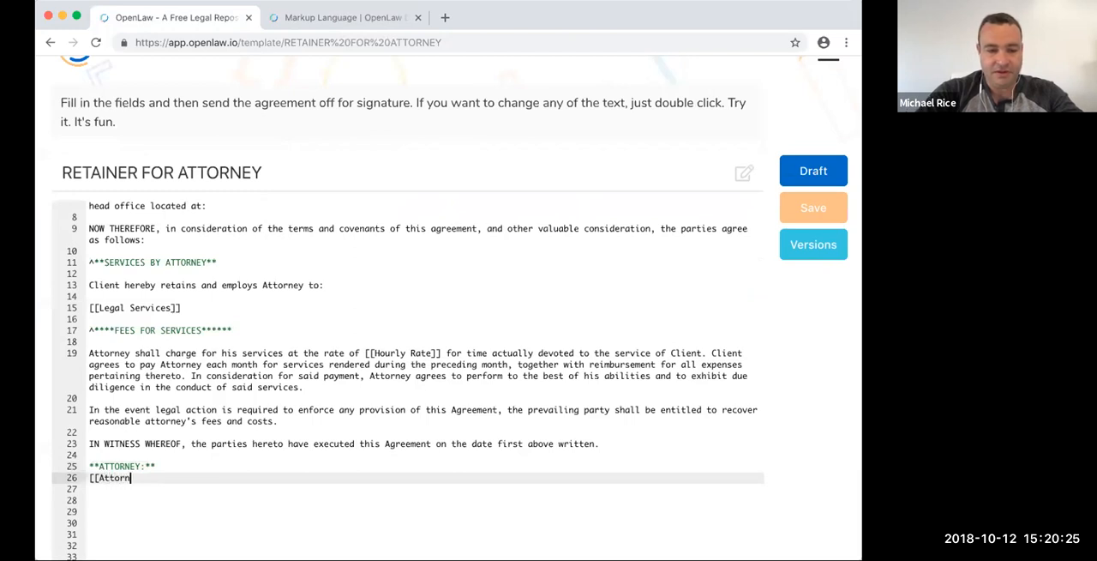
{"action": "type", "text": "ey Email: Email | Signature]]"}
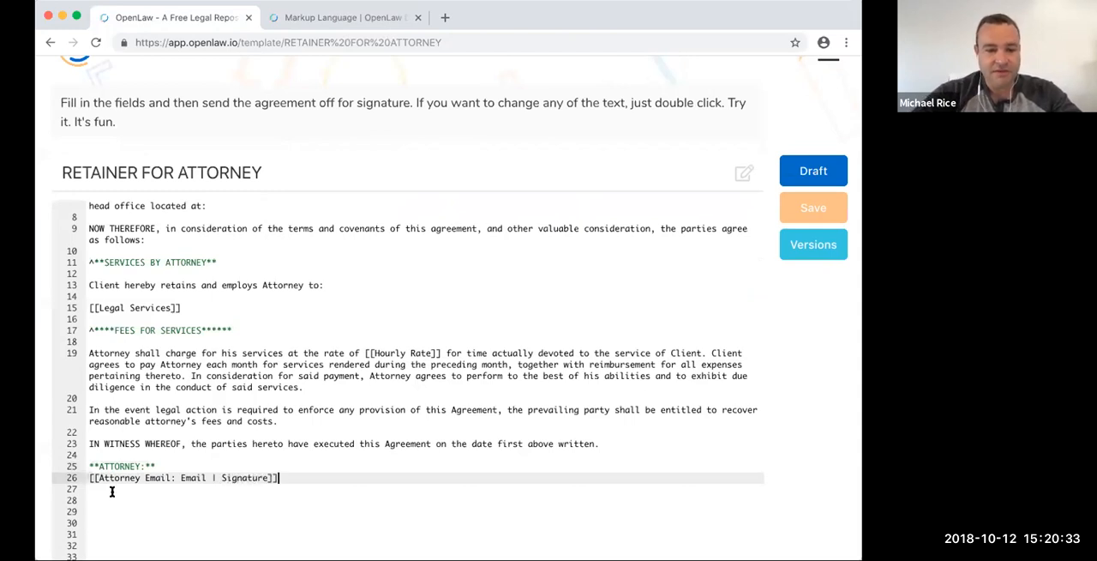
- Duplicate the ATTORNEY signature block on line 28 and delete the leftover blank lines and Authorized Signature text beneath it
{"action": "left_click_drag", "start_coordinate": [311, 485], "coordinate": [63, 468]}
{"action": "key", "text": "super+c"}
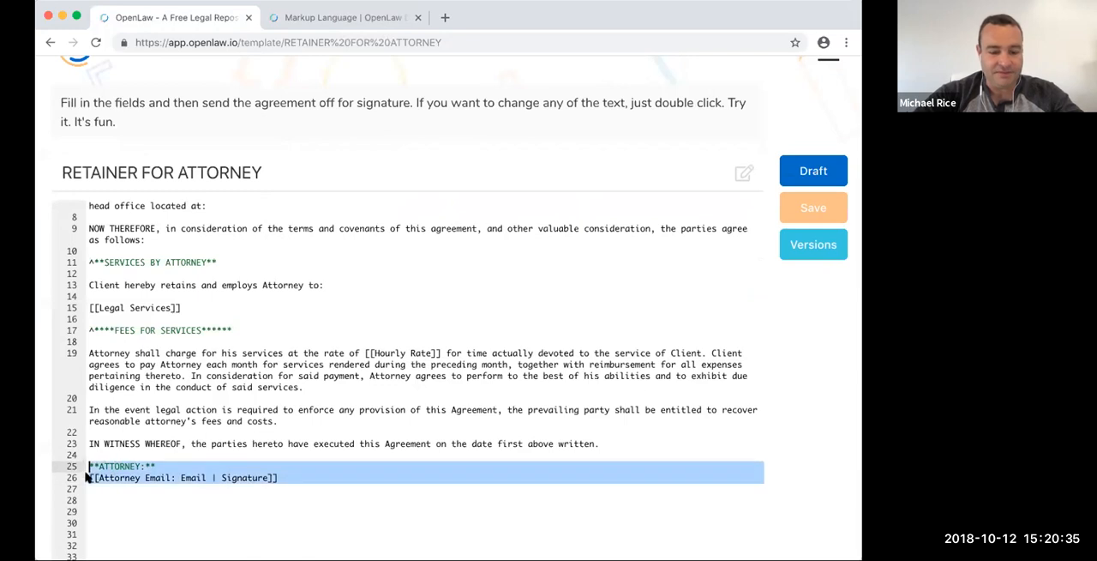
{"action": "left_click", "coordinate": [153, 511]}
{"action": "left_click", "coordinate": [163, 499]}
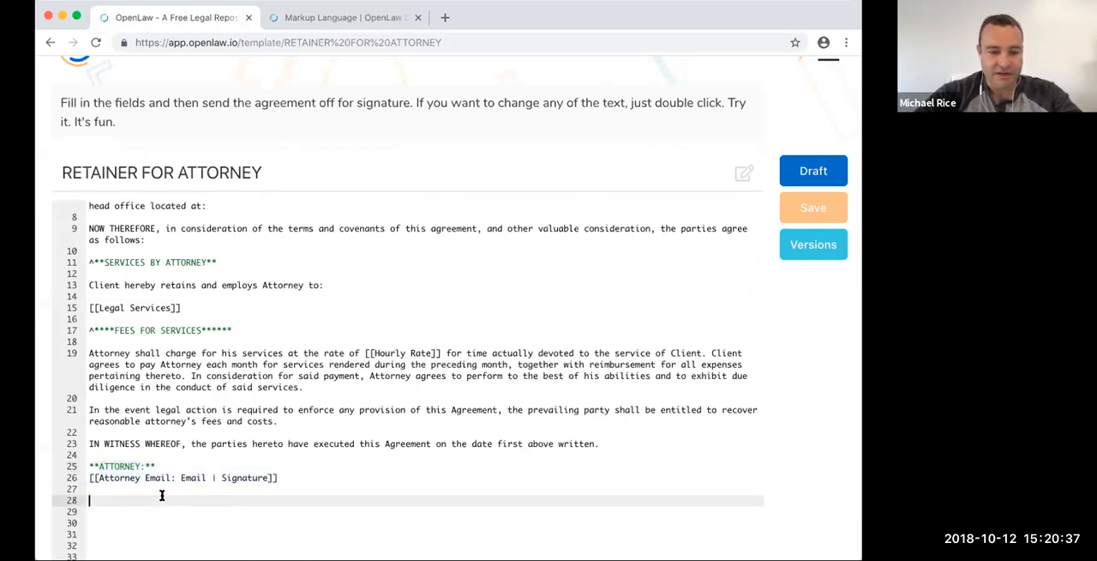
{"action": "key", "text": "super+v"}
{"action": "scroll", "coordinate": [217, 482], "scroll_direction": "down", "scroll_amount": 3}
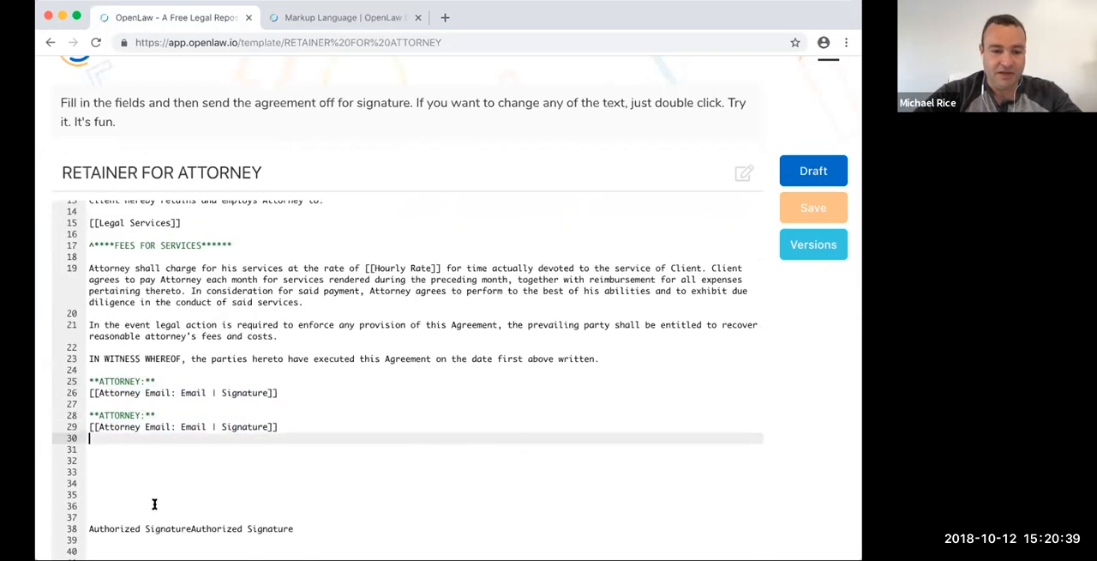
{"action": "left_click_drag", "start_coordinate": [314, 533], "coordinate": [110, 442]}
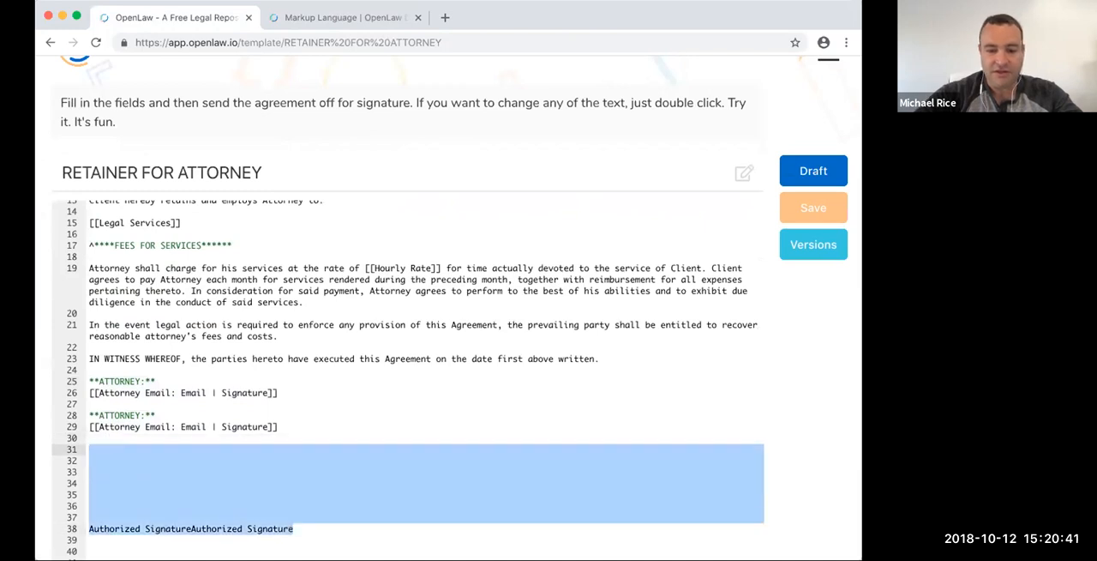
{"action": "key", "text": "BackSpace"}
- Change the duplicated block's heading to CLIENT and its variable name to Client Email, and try to save the template
{"action": "double_click", "coordinate": [117, 492]}
{"action": "type", "text": "CLIENT"}
{"action": "left_click", "coordinate": [130, 506]}
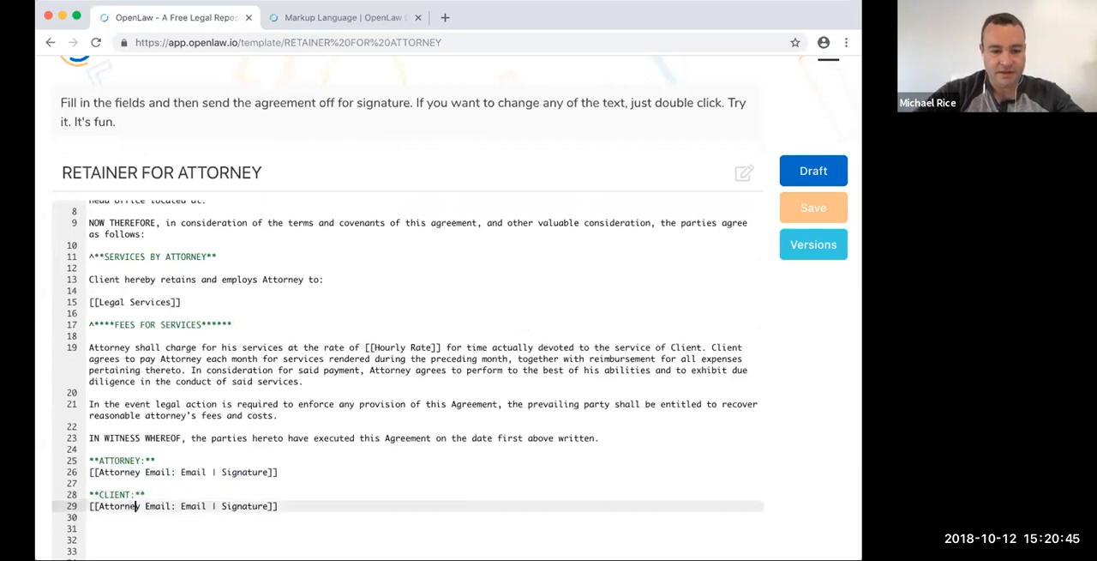
{"action": "left_click_drag", "start_coordinate": [143, 506], "coordinate": [101, 506]}
{"action": "type", "text": "Client"}
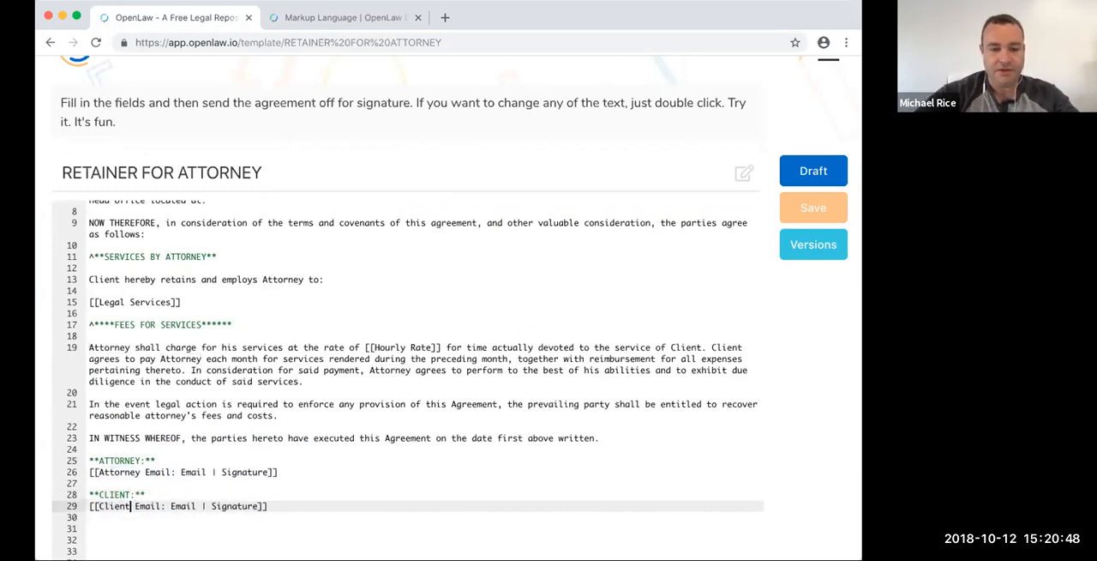
{"action": "left_click", "coordinate": [826, 209]}
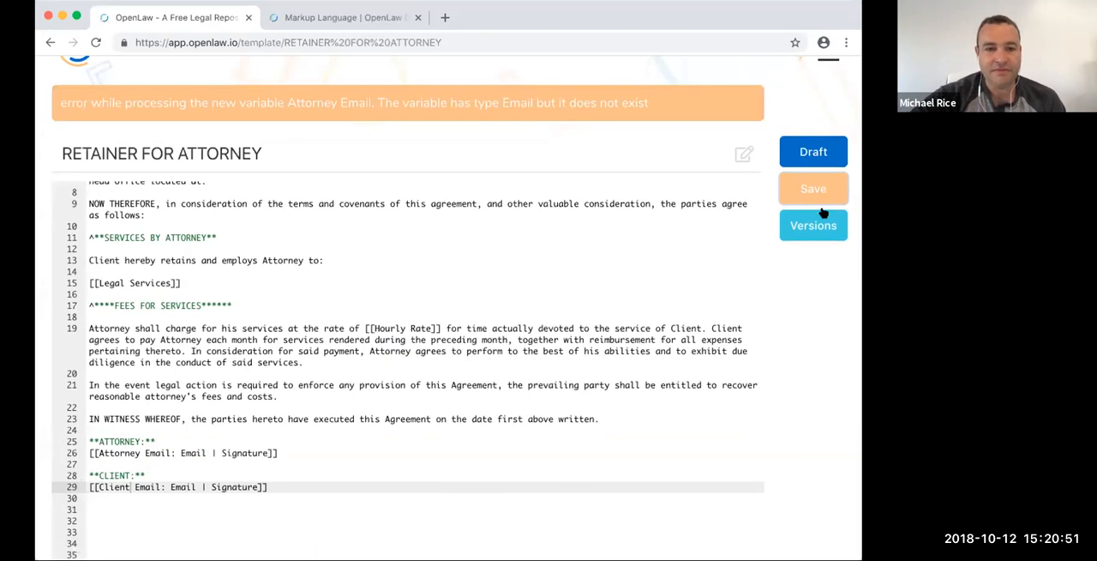
{"action": "scroll", "coordinate": [395, 293], "scroll_direction": "up", "scroll_amount": 2}
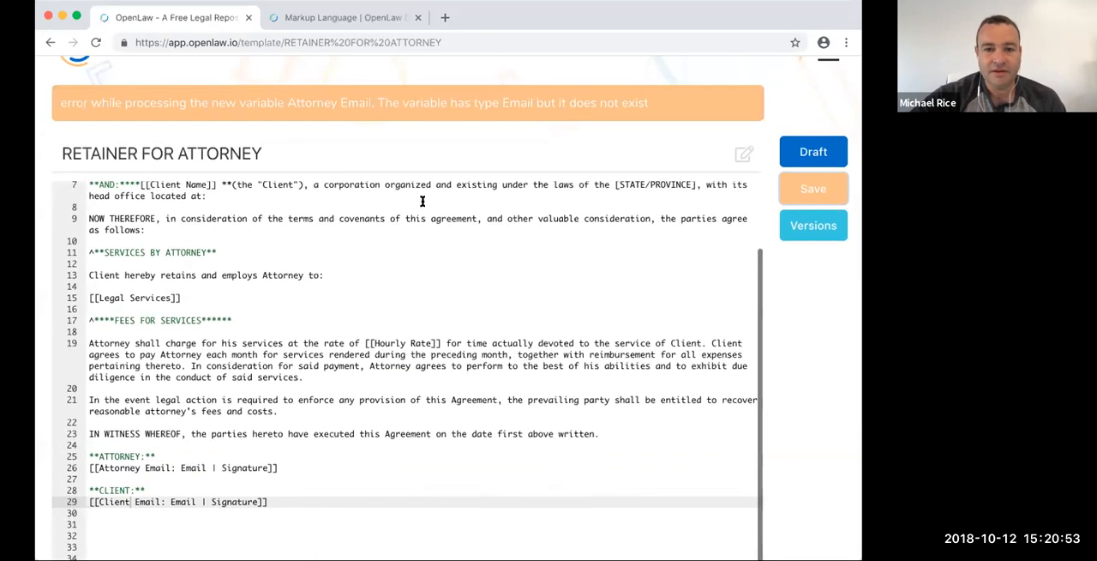
- Add the variable [[Attorney Email: Email]] on its own line above the centered title at the start of the template
{"action": "left_click_drag", "start_coordinate": [206, 489], "coordinate": [75, 487]}
{"action": "key", "text": "super+c"}
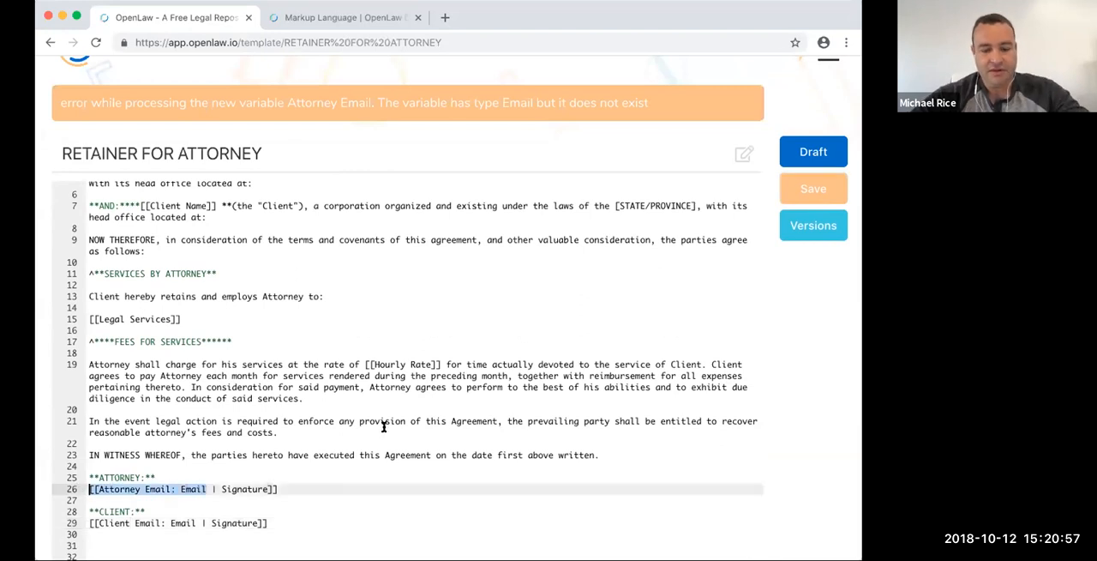
{"action": "scroll", "coordinate": [410, 388], "scroll_direction": "up", "scroll_amount": 3}
{"action": "left_click", "coordinate": [86, 196]}
{"action": "left_click", "coordinate": [86, 188]}
{"action": "key", "text": "Return"}
{"action": "key", "text": "Up"}
{"action": "key", "text": "super+v"}
{"action": "type", "text": "]]"}
{"action": "key", "text": "Return"}
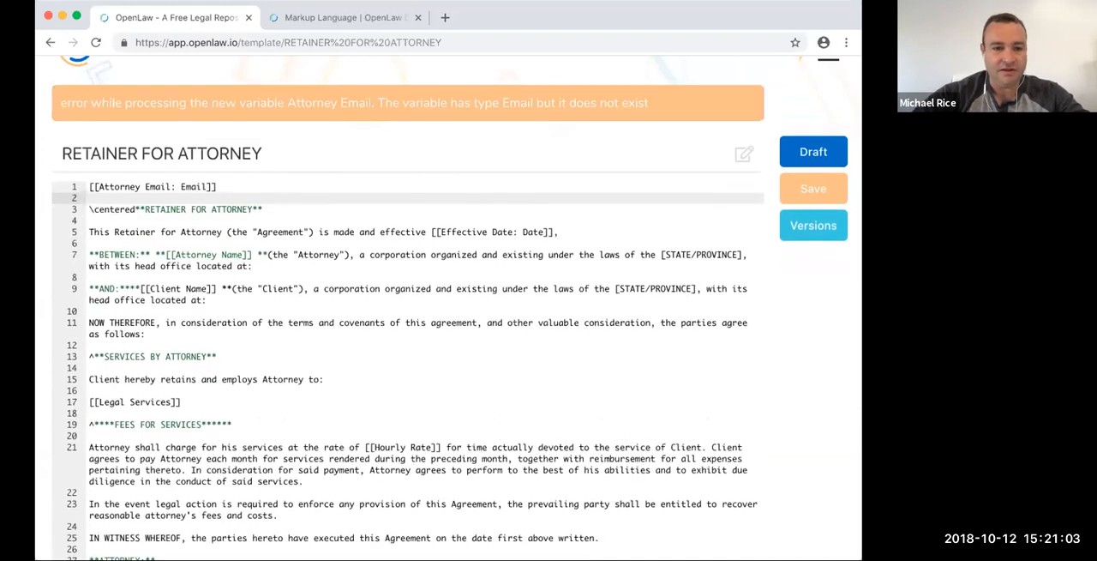
- Duplicate the Attorney Email variable on line 2 and change the copy to [[Client Email: Email]]
{"action": "left_click_drag", "start_coordinate": [217, 186], "coordinate": [82, 186]}
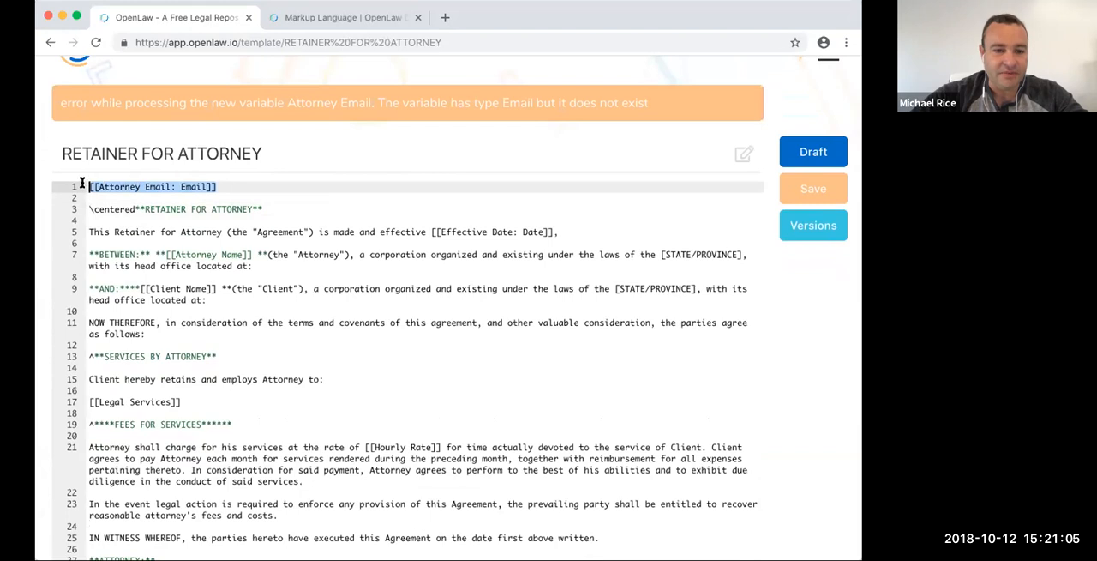
{"action": "key", "text": "super+c"}
{"action": "left_click", "coordinate": [102, 197]}
{"action": "key", "text": "super+v"}
{"action": "key", "text": "Return"}
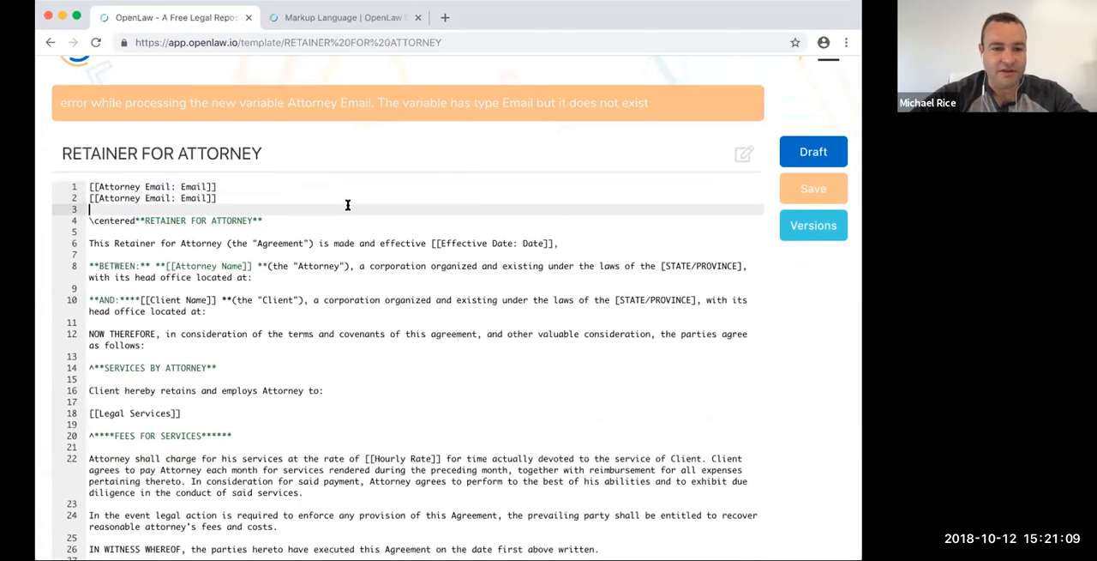
{"action": "double_click", "coordinate": [123, 198]}
{"action": "type", "text": "Client"}
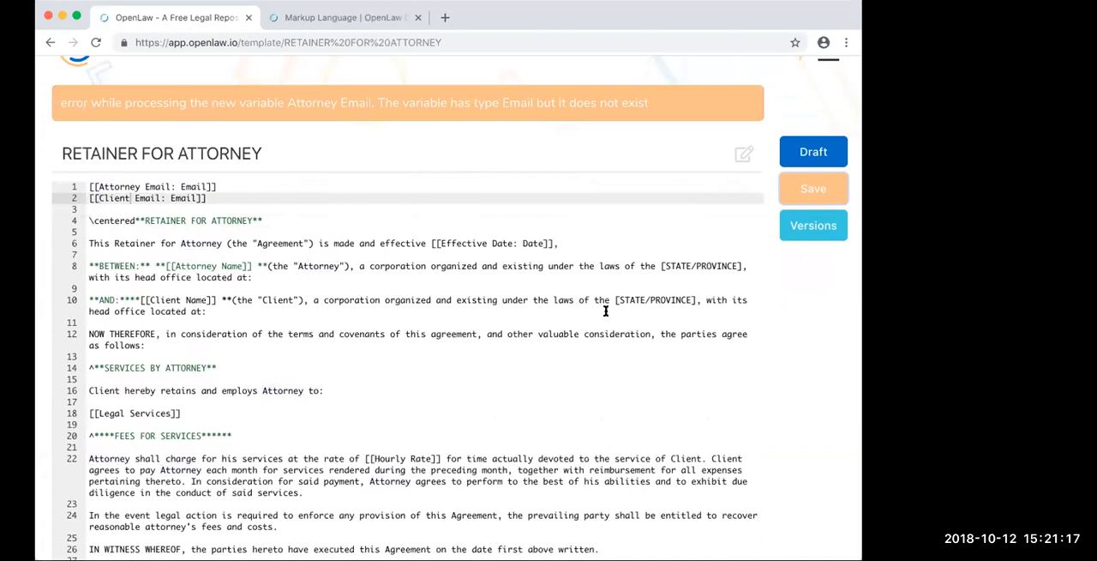
- Replace Signature with Identity in the email variables under the ATTORNEY and CLIENT headings, and try to save the template
{"action": "scroll", "coordinate": [605, 311], "scroll_direction": "down", "scroll_amount": 3}
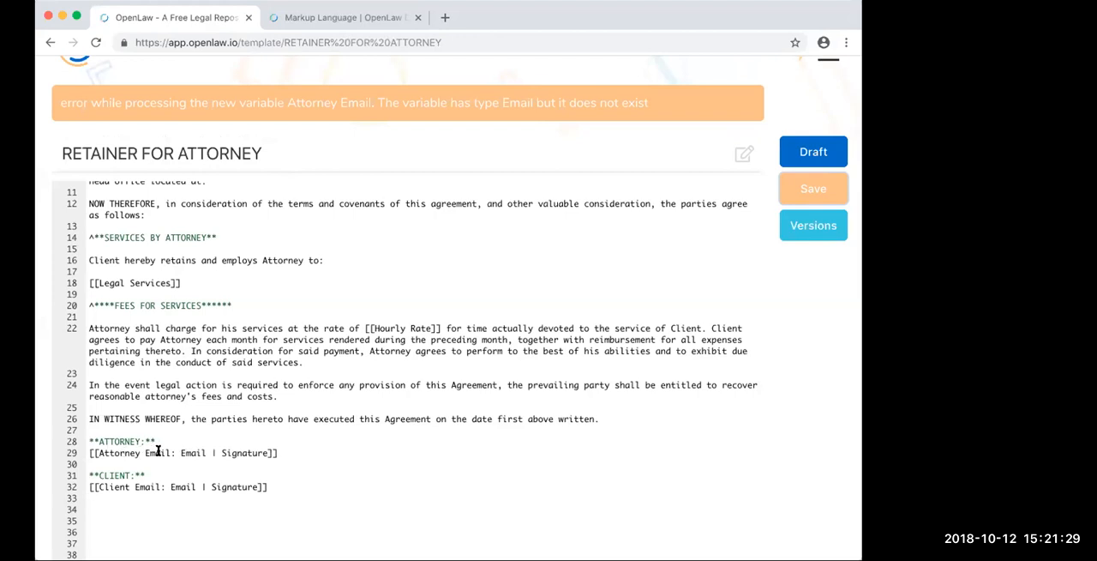
{"action": "double_click", "coordinate": [247, 451]}
{"action": "type", "text": "Identity"}
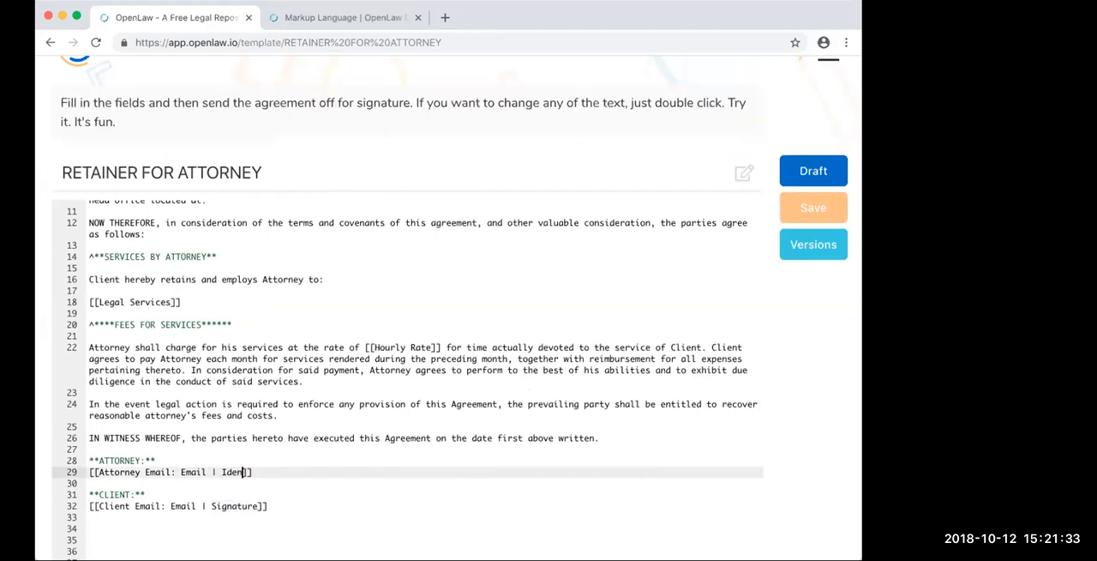
{"action": "double_click", "coordinate": [242, 452]}
{"action": "key", "text": "ctrl+c"}
{"action": "double_click", "coordinate": [248, 485]}
{"action": "key", "text": "ctrl+v"}
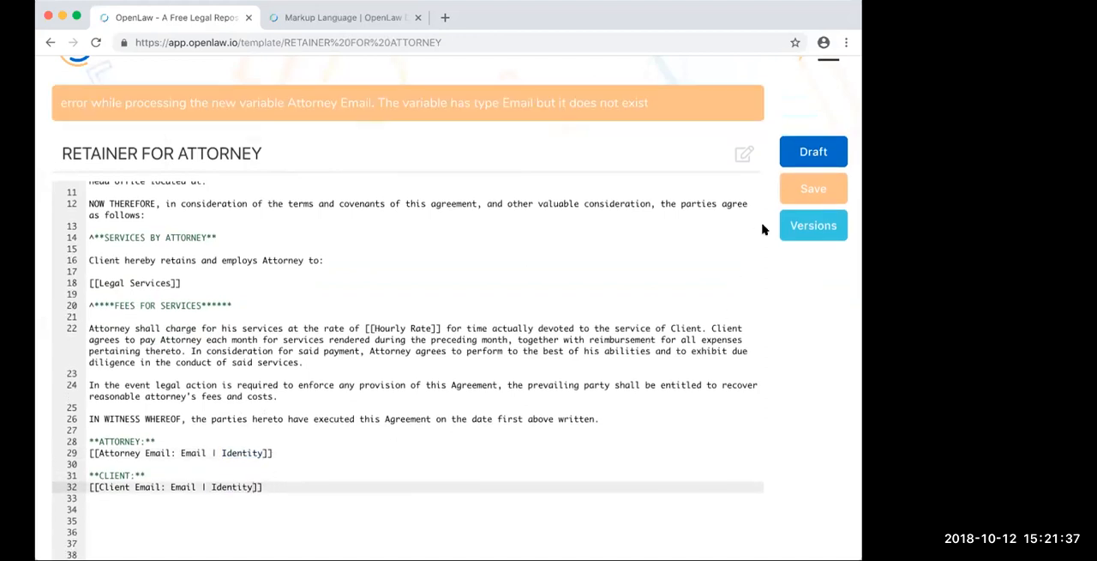
{"action": "left_click", "coordinate": [793, 197]}
- Reduce the signature variables to [[Attorney Email: Identity]] and [[Client Email: Identity]] by removing the Email type and separator
{"action": "double_click", "coordinate": [185, 452]}
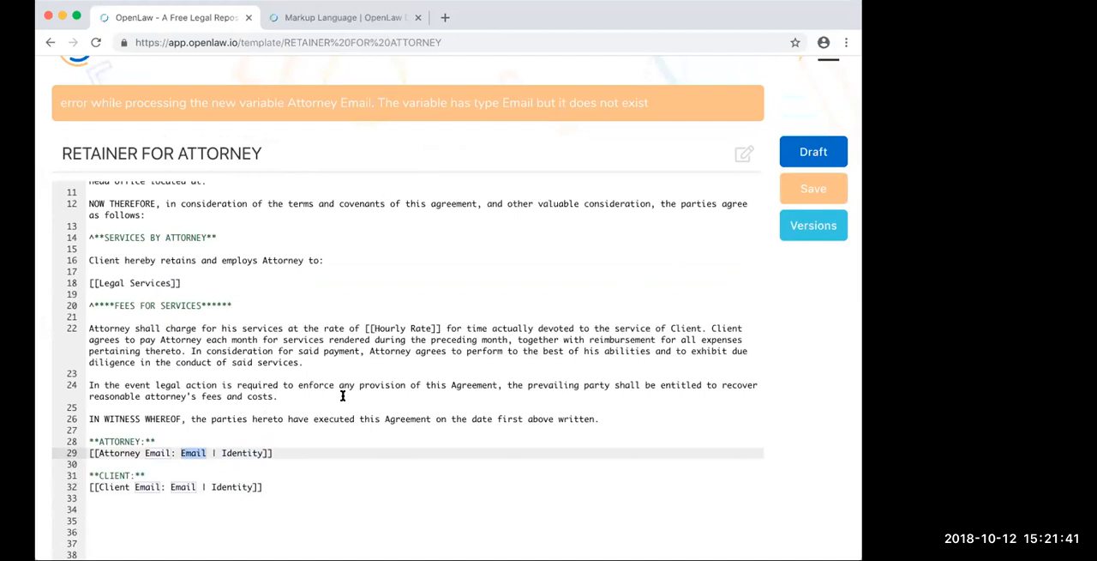
{"action": "left_click", "coordinate": [203, 452]}
{"action": "left_click_drag", "start_coordinate": [216, 452], "coordinate": [192, 451]}
{"action": "key", "text": "BackSpace"}
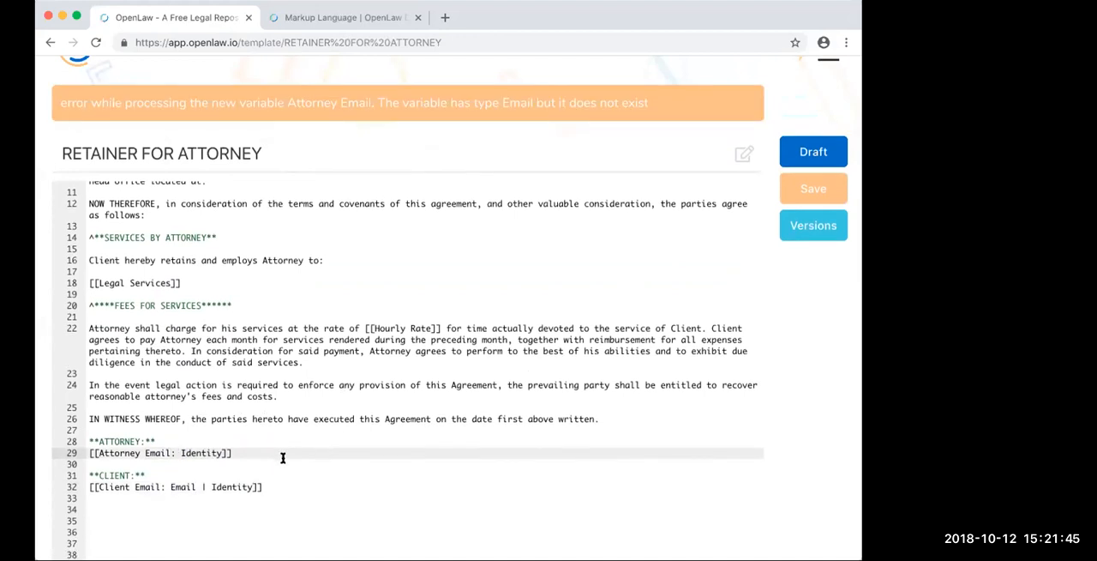
{"action": "left_click_drag", "start_coordinate": [171, 486], "coordinate": [204, 486]}
{"action": "key", "text": "BackSpace"}
{"action": "key", "text": "BackSpace"}
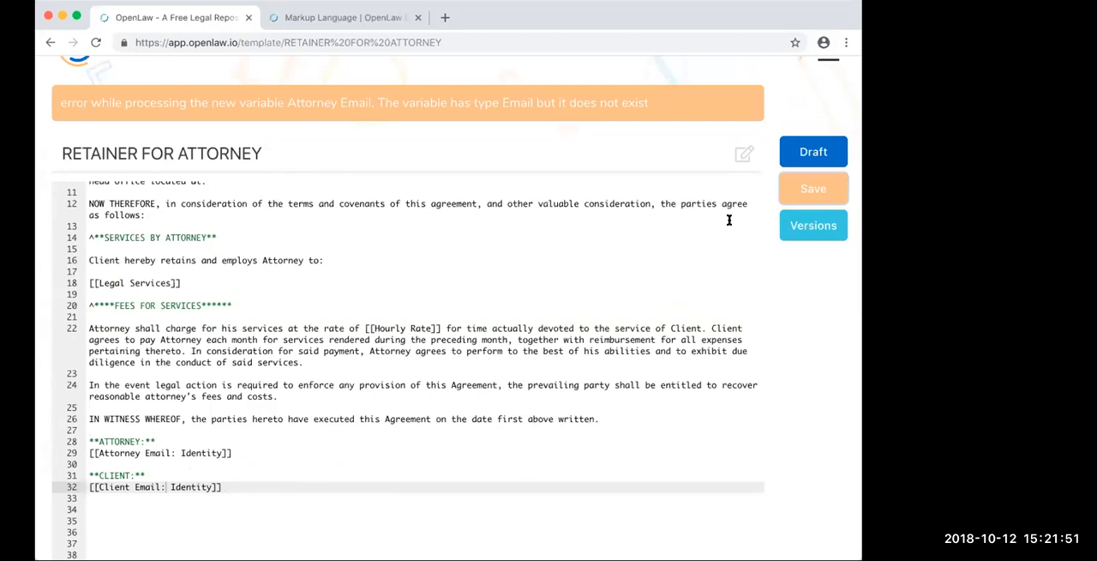
- Delete the two email variables above the title and both Identity variables under the signature headings, and save the template
{"action": "scroll", "coordinate": [727, 217], "scroll_direction": "up", "scroll_amount": 3}
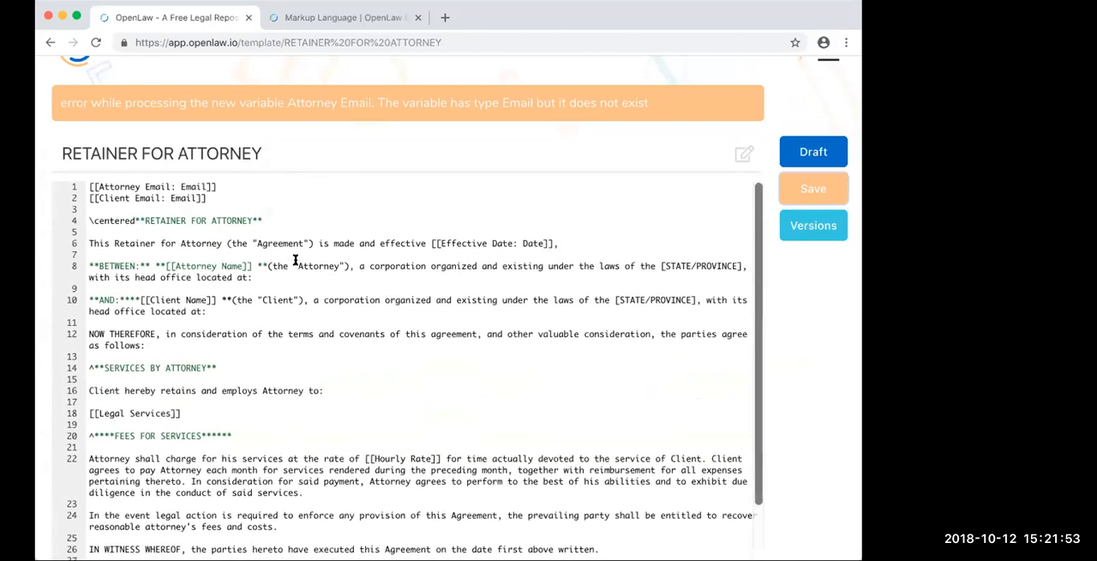
{"action": "left_click_drag", "start_coordinate": [212, 198], "coordinate": [72, 186]}
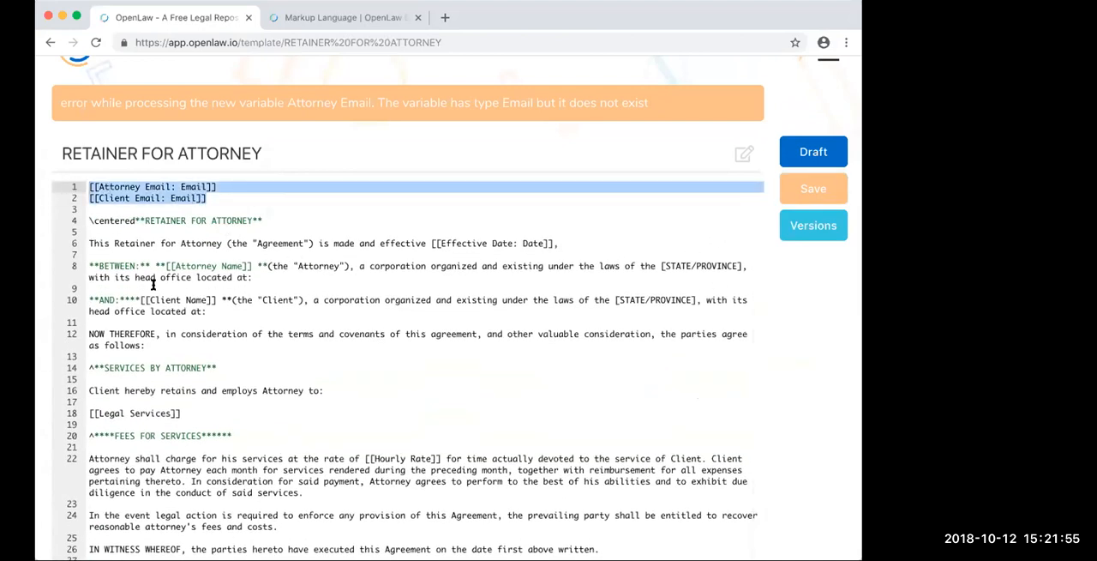
{"action": "key", "text": "BackSpace"}
{"action": "scroll", "coordinate": [220, 467], "scroll_direction": "down", "scroll_amount": 3}
{"action": "left_click_drag", "start_coordinate": [223, 487], "coordinate": [54, 480]}
{"action": "key", "text": "BackSpace"}
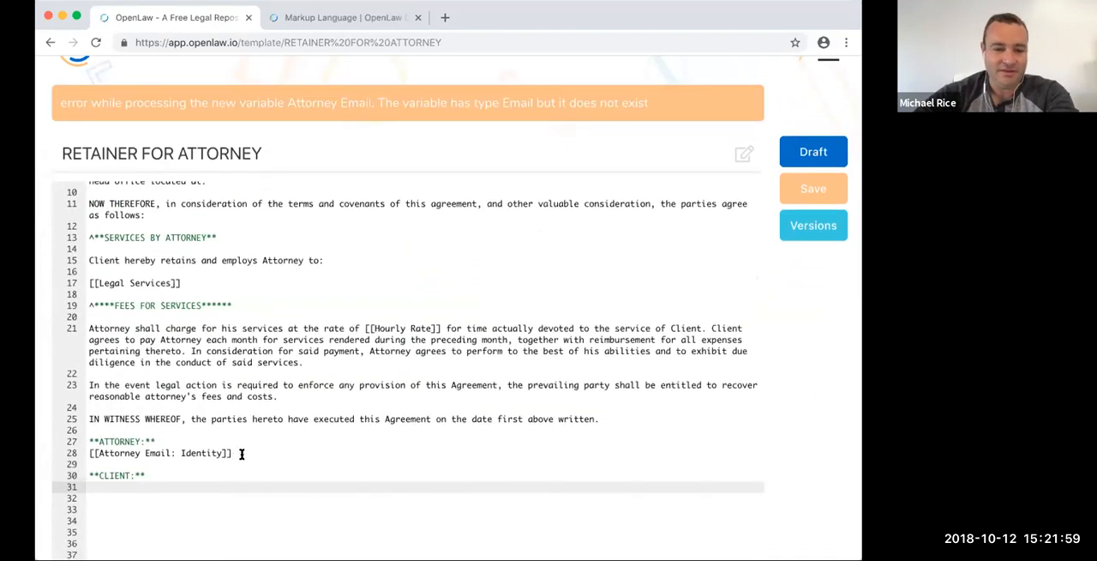
{"action": "left_click_drag", "start_coordinate": [233, 455], "coordinate": [214, 440]}
{"action": "key", "text": "BackSpace"}
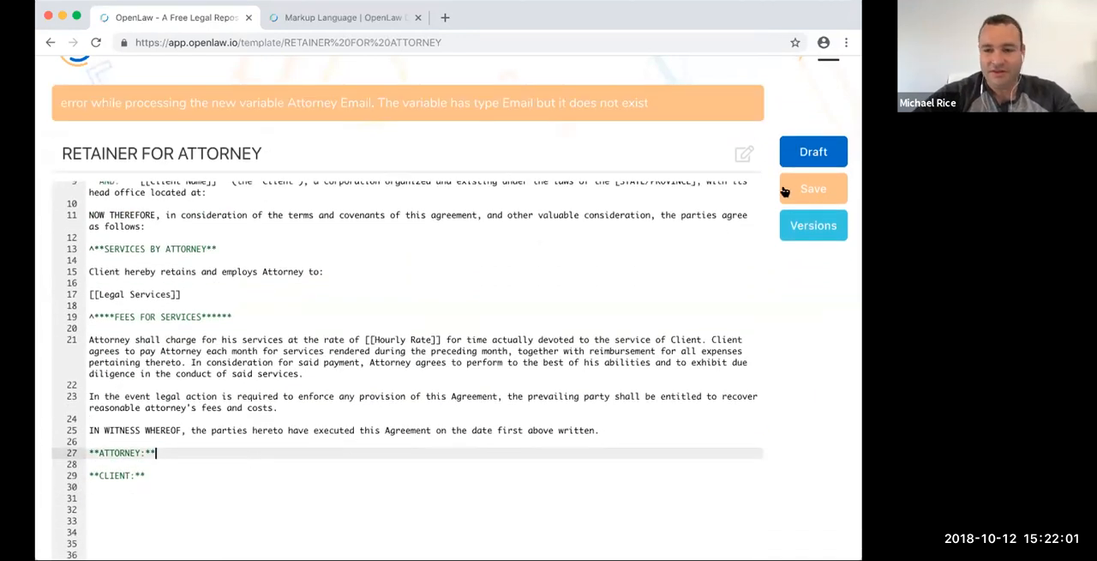
{"action": "left_click", "coordinate": [811, 191]}
- Open the template's draft form and fill in the Attorney Name and Client Name fields with the parties' first names
{"action": "left_click", "coordinate": [814, 160]}
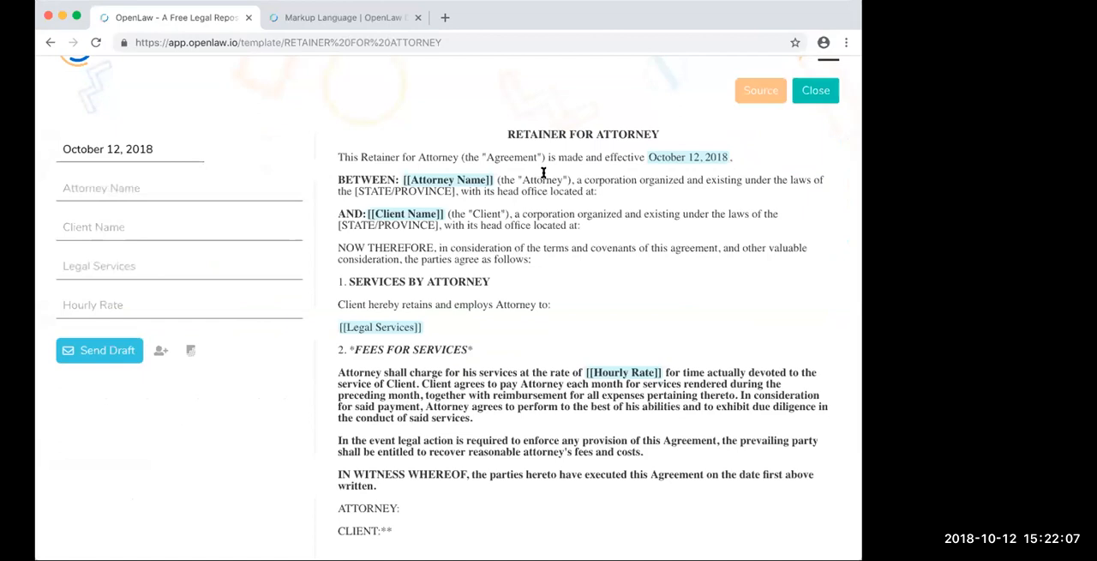
{"action": "left_click", "coordinate": [93, 187]}
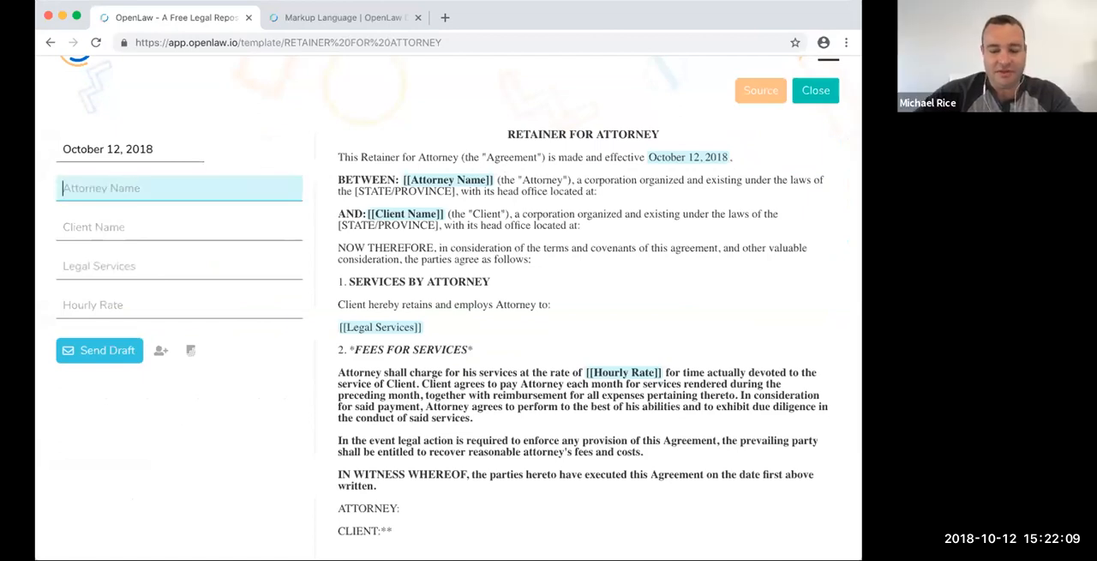
{"action": "key", "text": "Tab"}
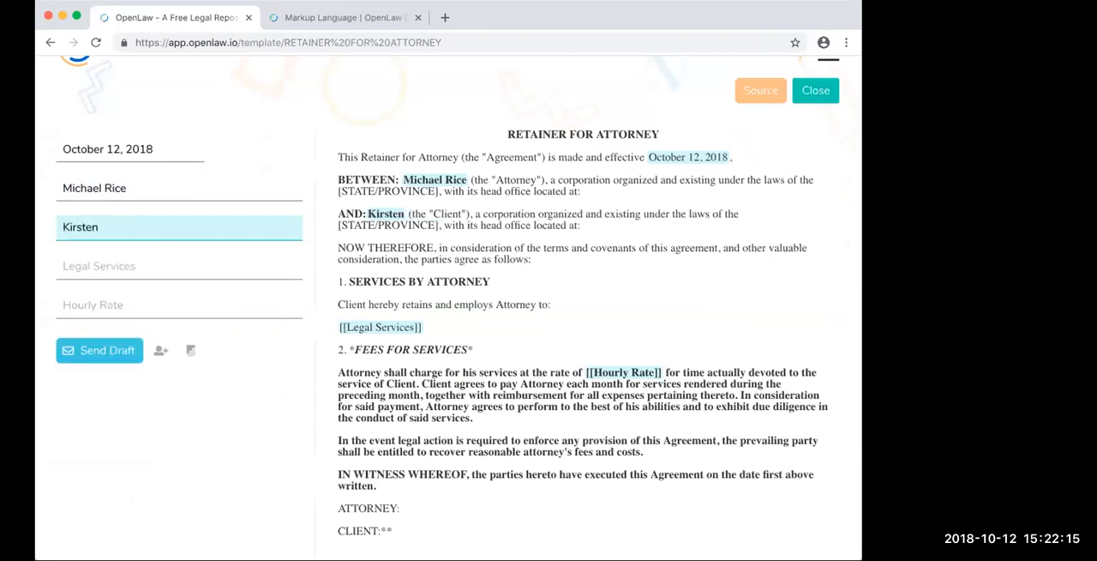
{"action": "key", "text": "BackSpace"}
{"action": "double_click", "coordinate": [106, 185]}
{"action": "key", "text": "BackSpace"}
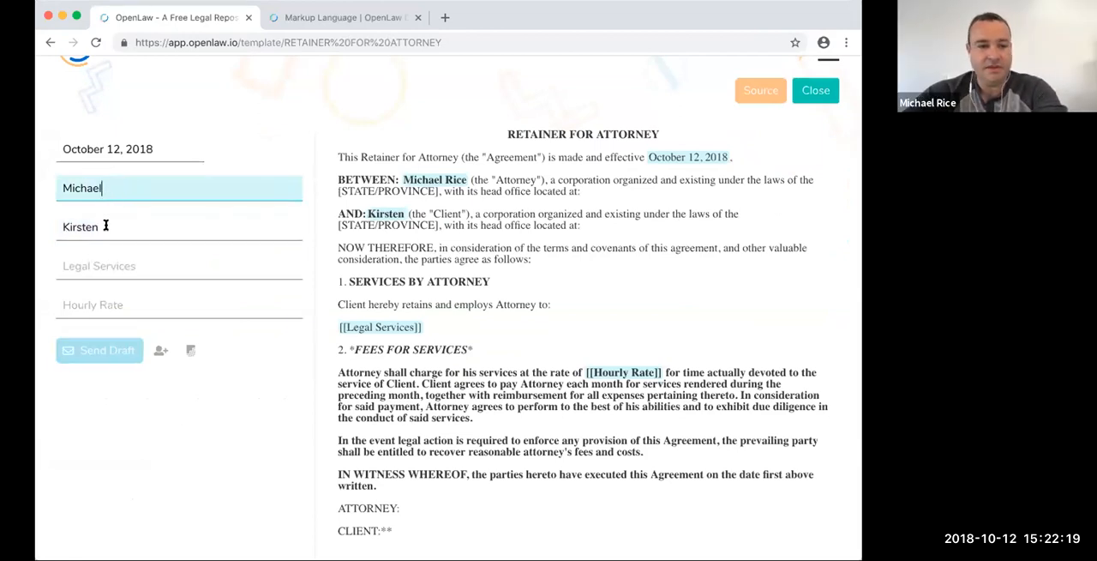
- Set Legal Services to "Provide advice on legal issues" and Hourly Rate to 100, and try to sign and send the agreement
{"action": "left_click", "coordinate": [102, 258]}
{"action": "type", "text": "Provide advice on legal issuees"}
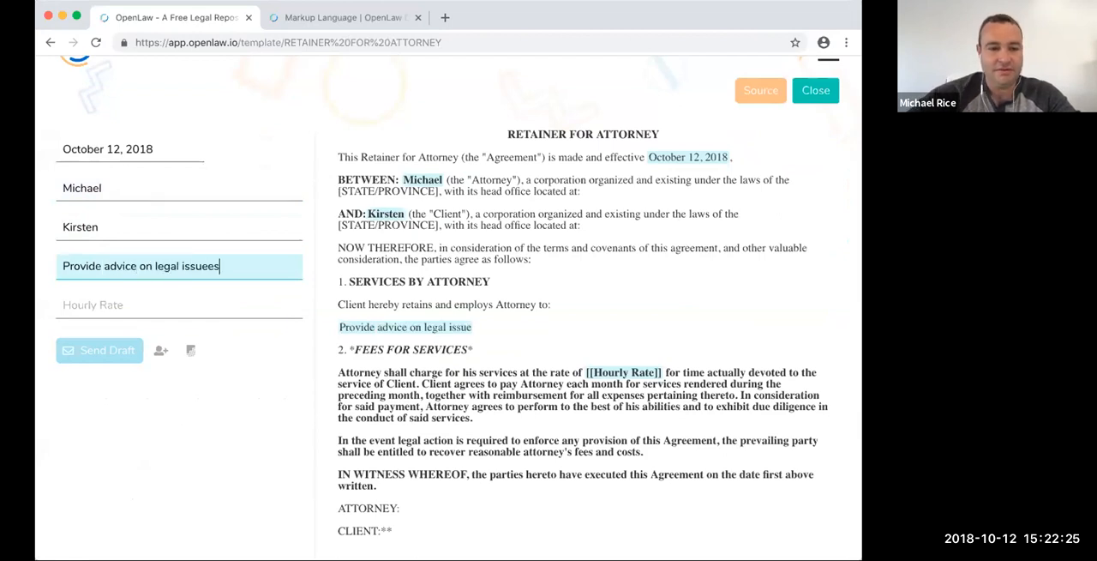
{"action": "key", "text": "BackSpace"}
{"action": "key", "text": "BackSpace"}
{"action": "type", "text": "s"}
{"action": "left_click", "coordinate": [78, 304]}
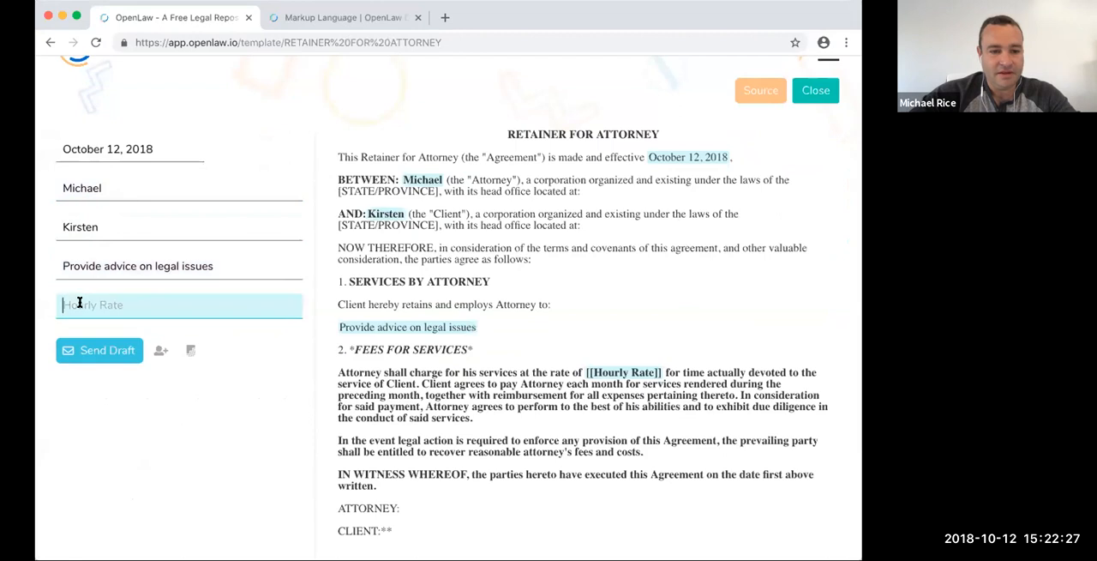
{"action": "type", "text": "100"}
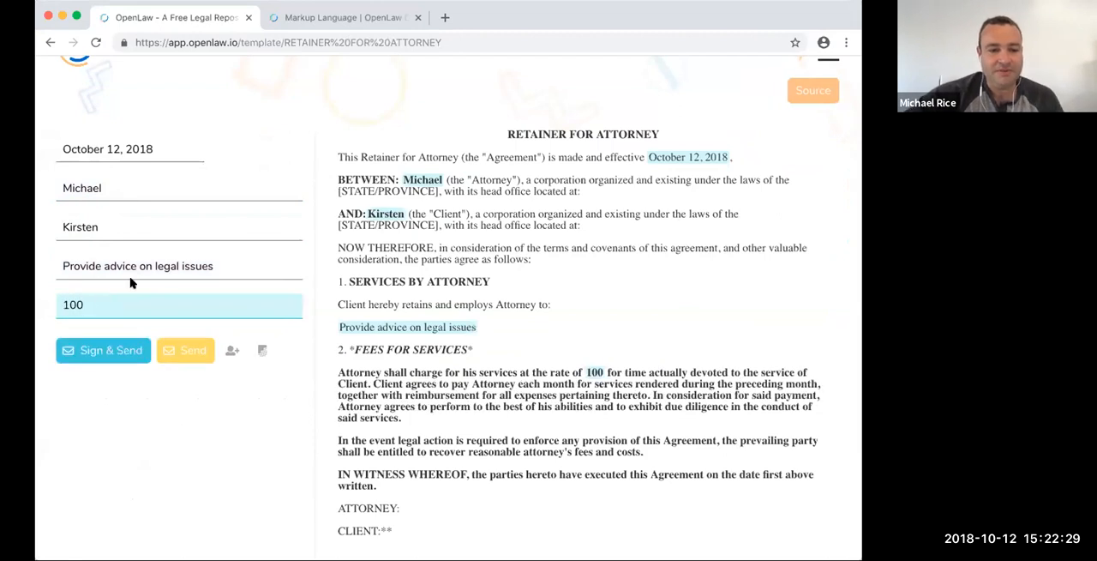
{"action": "left_click", "coordinate": [109, 351]}
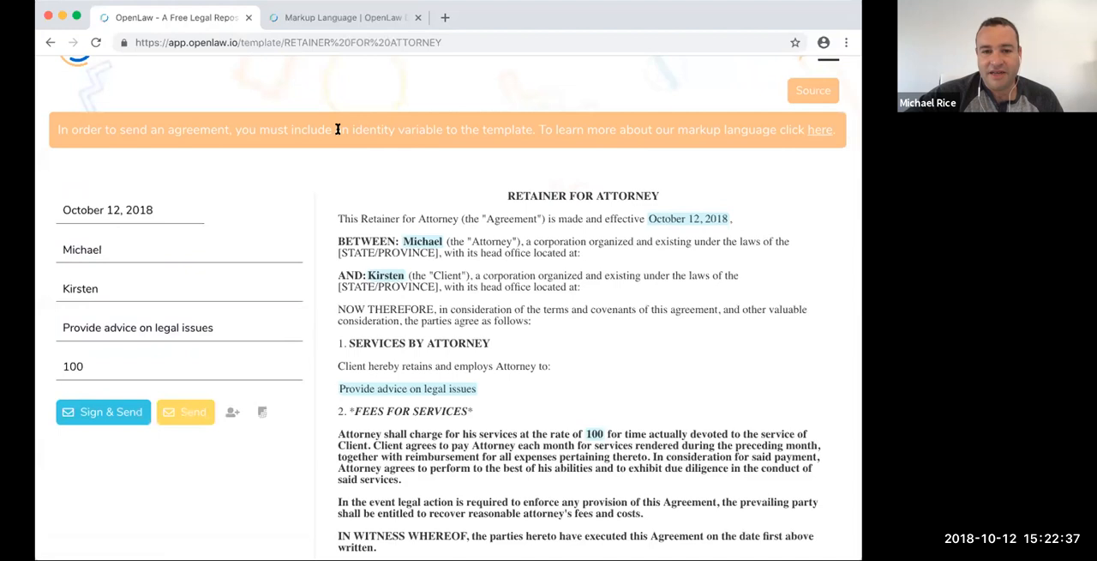
- Return to the template source and copy the [[Attorney Name]] variable onto a new line below the ATTORNEY heading
{"action": "left_click", "coordinate": [826, 91]}
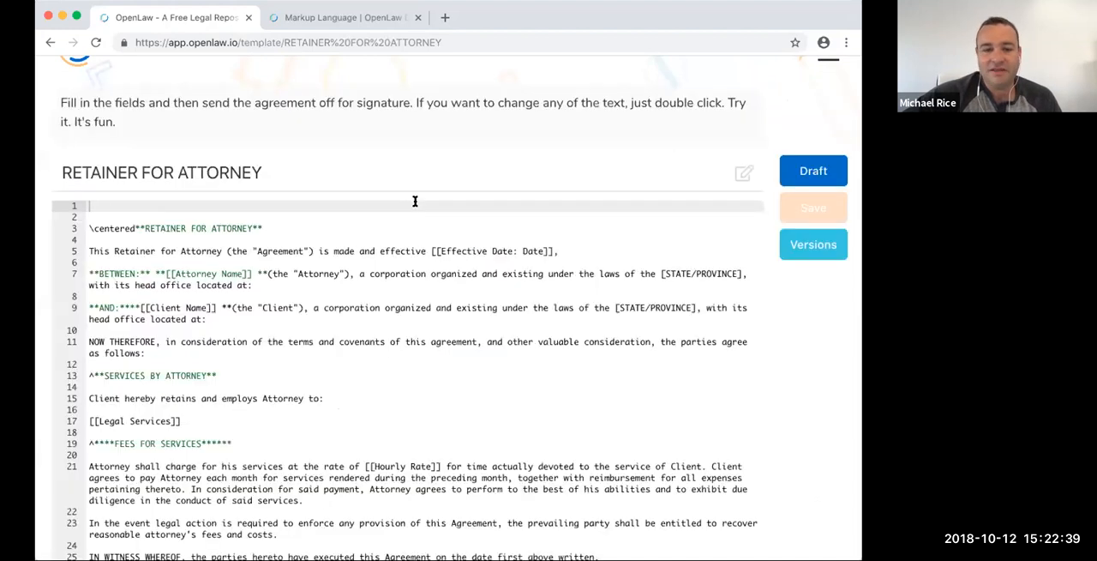
{"action": "scroll", "coordinate": [367, 257], "scroll_direction": "down", "scroll_amount": 3}
{"action": "scroll", "coordinate": [368, 259], "scroll_direction": "down", "scroll_amount": 1}
{"action": "scroll", "coordinate": [220, 371], "scroll_direction": "up", "scroll_amount": 1}
{"action": "scroll", "coordinate": [220, 370], "scroll_direction": "down", "scroll_amount": 1}
{"action": "scroll", "coordinate": [221, 370], "scroll_direction": "up", "scroll_amount": 3}
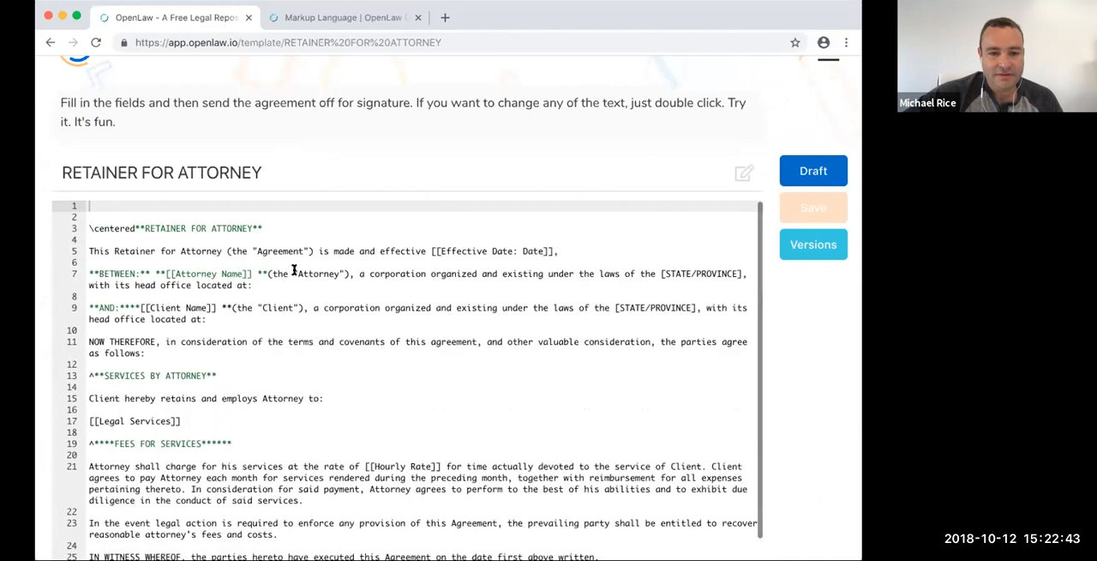
{"action": "left_click_drag", "start_coordinate": [165, 273], "coordinate": [249, 272]}
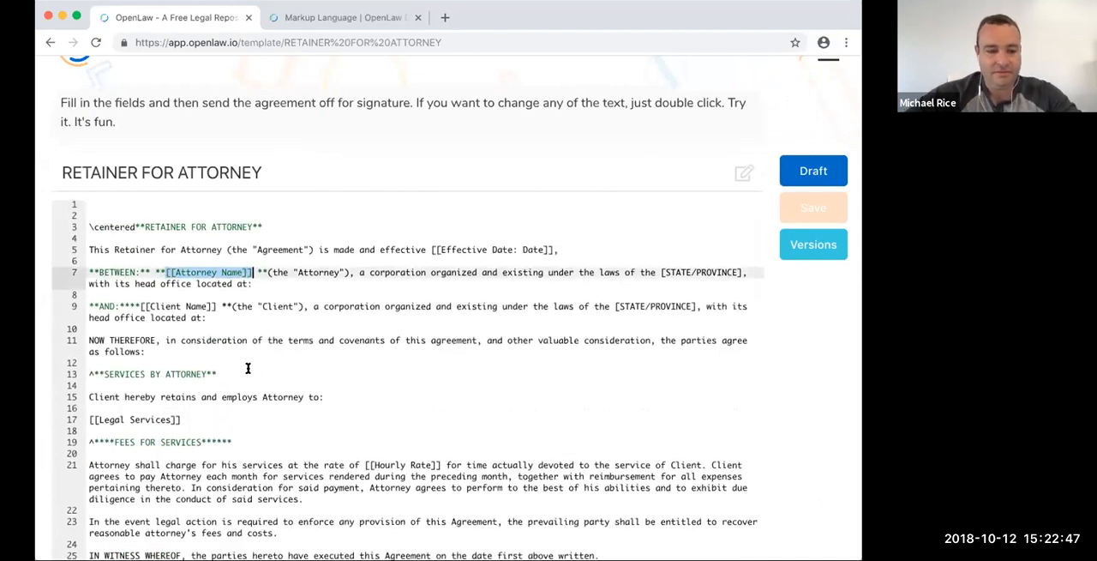
{"action": "scroll", "coordinate": [248, 368], "scroll_direction": "down", "scroll_amount": 2}
{"action": "left_click", "coordinate": [111, 480]}
{"action": "key", "text": "Return"}
{"action": "key", "text": "Up"}
{"action": "key", "text": "super+v"}
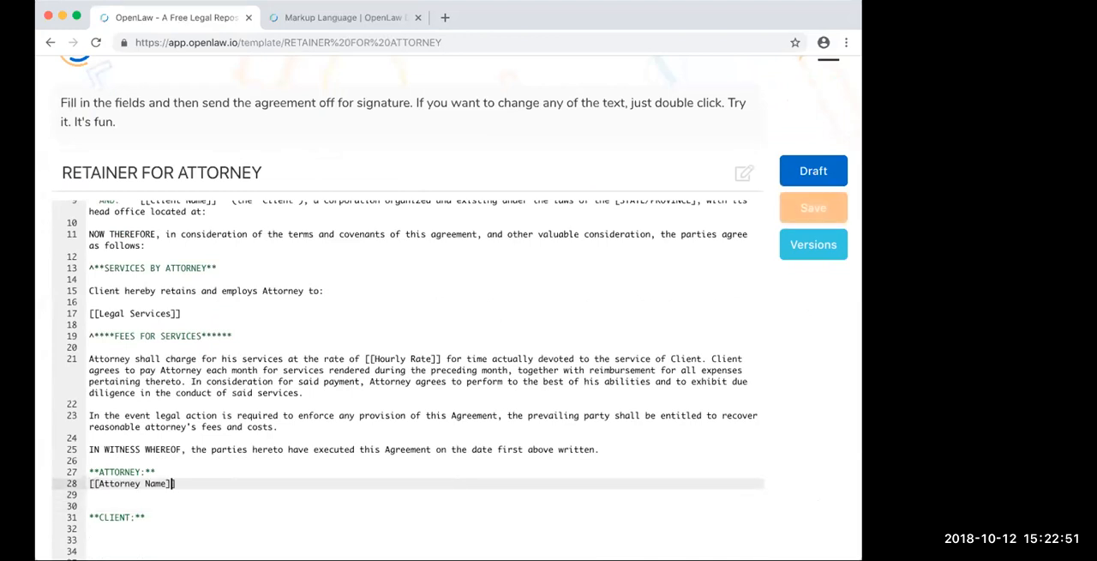
- Add the Identity type to the Attorney Name variable below the ATTORNEY heading so it reads [[Attorney Name: Identity]]
{"action": "key", "text": "Left"}
{"action": "type", "text": ": Identity"}
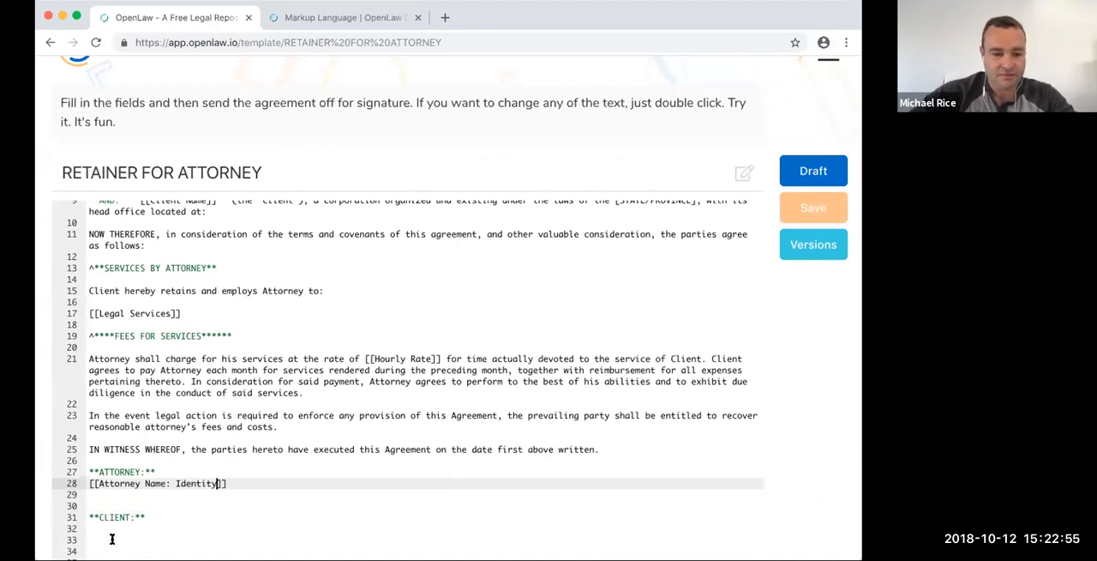
- Add [[Client Name: Identity]] on the line below the CLIENT heading and try to save the template
{"action": "left_click", "coordinate": [111, 528]}
{"action": "key", "text": "super+v"}
{"action": "double_click", "coordinate": [100, 528]}
{"action": "type", "text": "Client"}
{"action": "key", "text": "Right"}
{"action": "key", "text": "Right"}
{"action": "key", "text": "Right"}
{"action": "key", "text": "Right"}
{"action": "type", "text": ": Identit"}
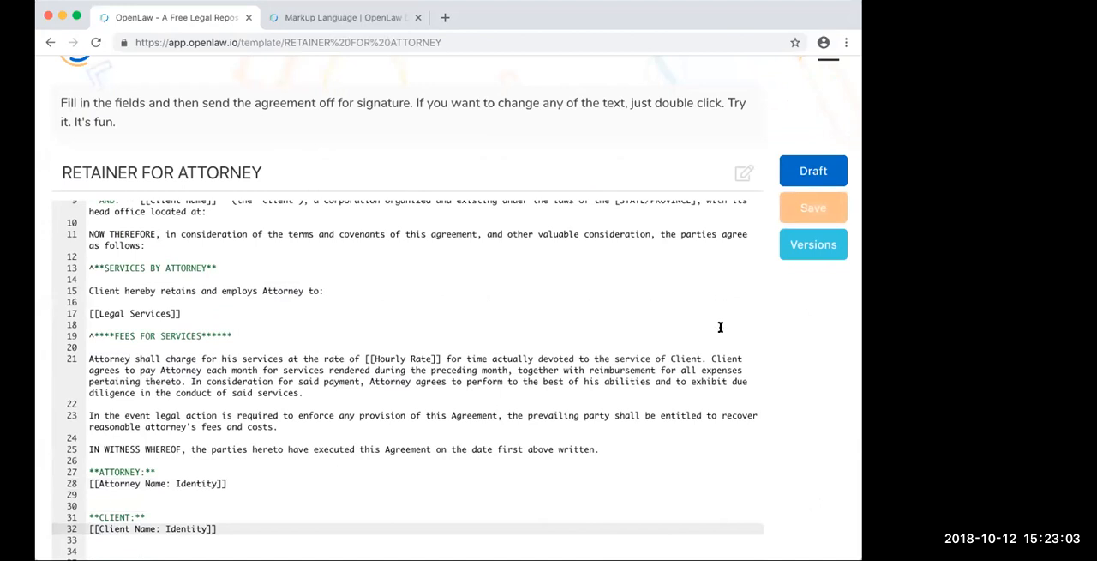
{"action": "left_click", "coordinate": [797, 210]}
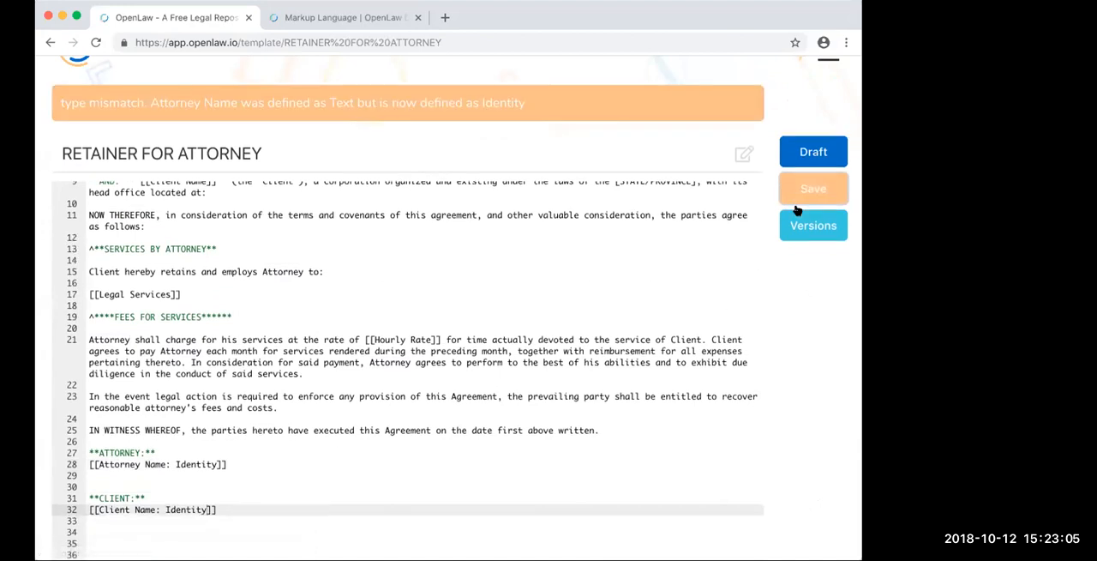
- Rename the two Identity variables under the signature headings to Attorney Email and Client Email
{"action": "scroll", "coordinate": [552, 214], "scroll_direction": "up", "scroll_amount": 3}
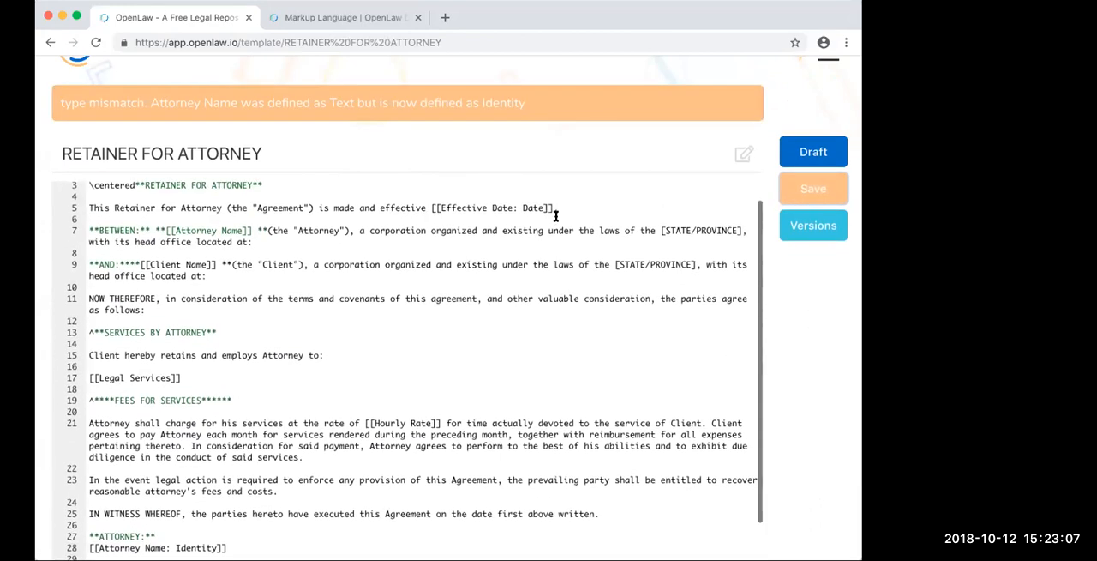
{"action": "scroll", "coordinate": [235, 235], "scroll_direction": "down", "scroll_amount": 3}
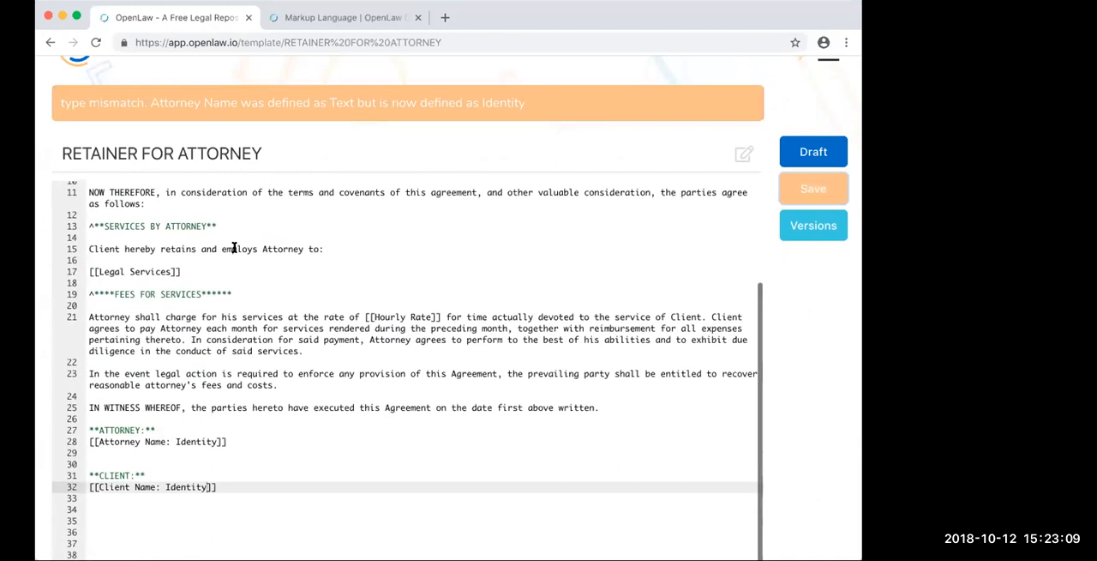
{"action": "double_click", "coordinate": [156, 441]}
{"action": "type", "text": "Email"}
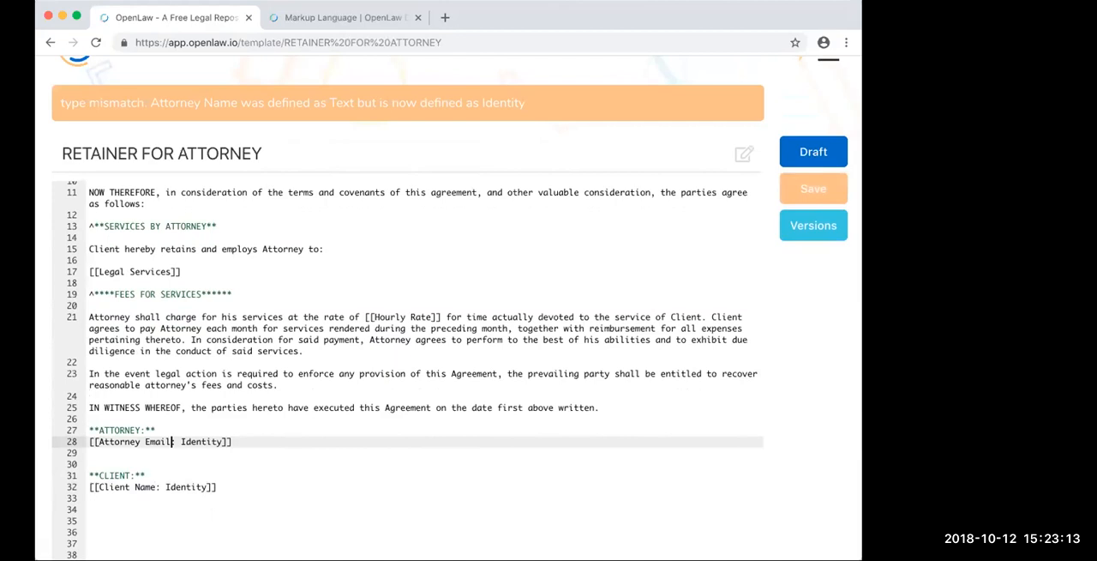
{"action": "double_click", "coordinate": [139, 486]}
{"action": "type", "text": "Email"}
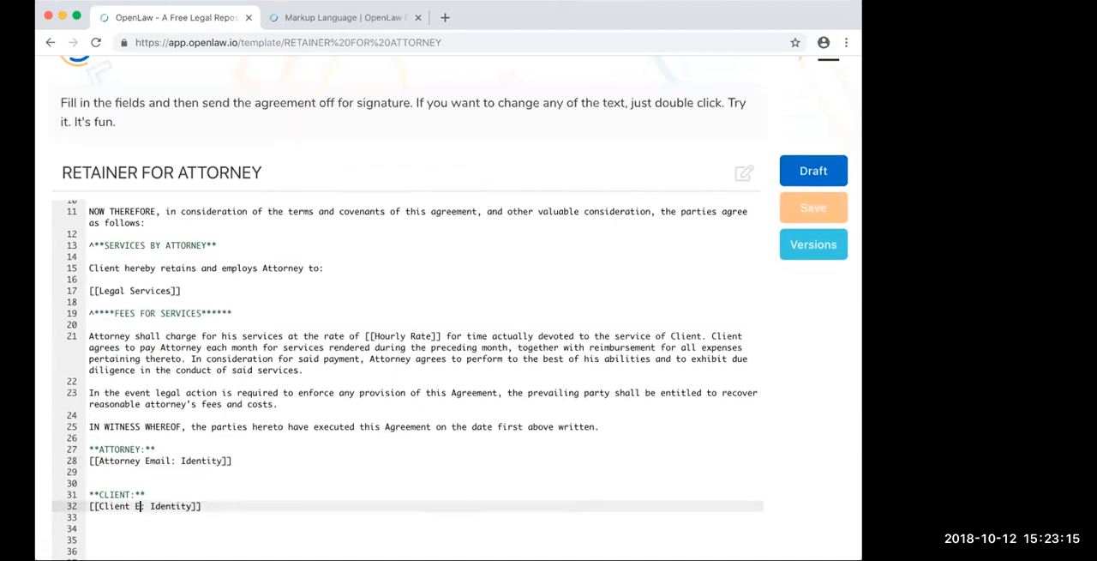
- Replace the colon before Identity with a pipe (|) in both signature email variables and save the template
{"action": "key", "text": "Delete"}
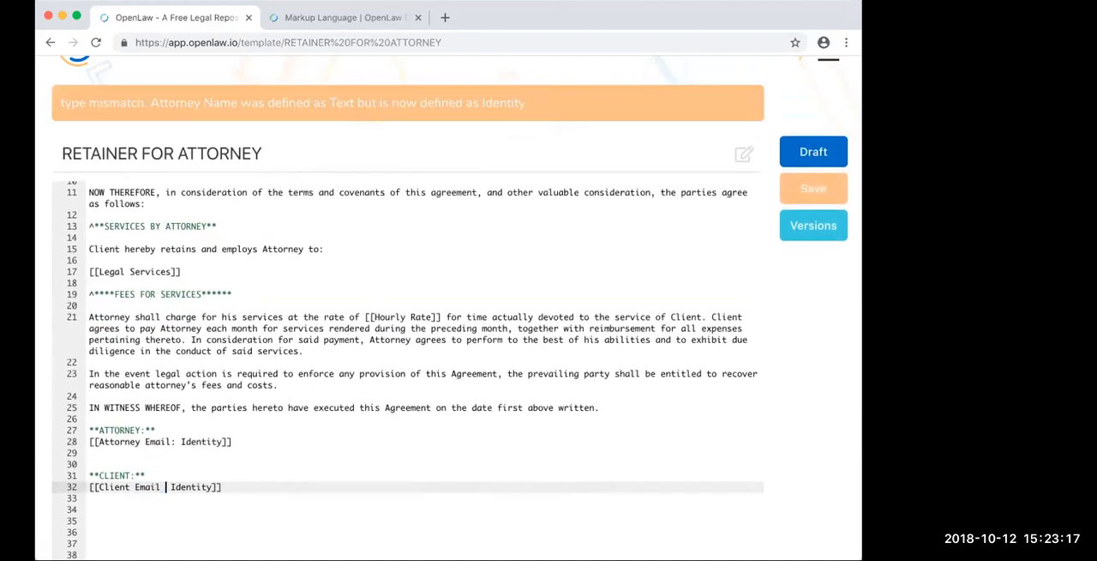
{"action": "type", "text": "|"}
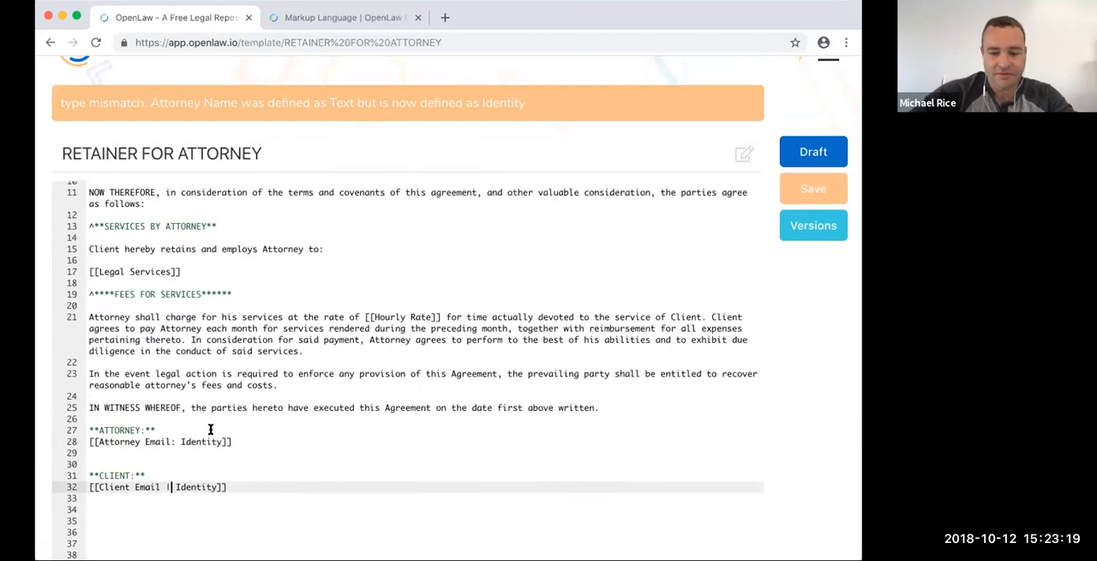
{"action": "double_click", "coordinate": [173, 442]}
{"action": "type", "text": "|"}
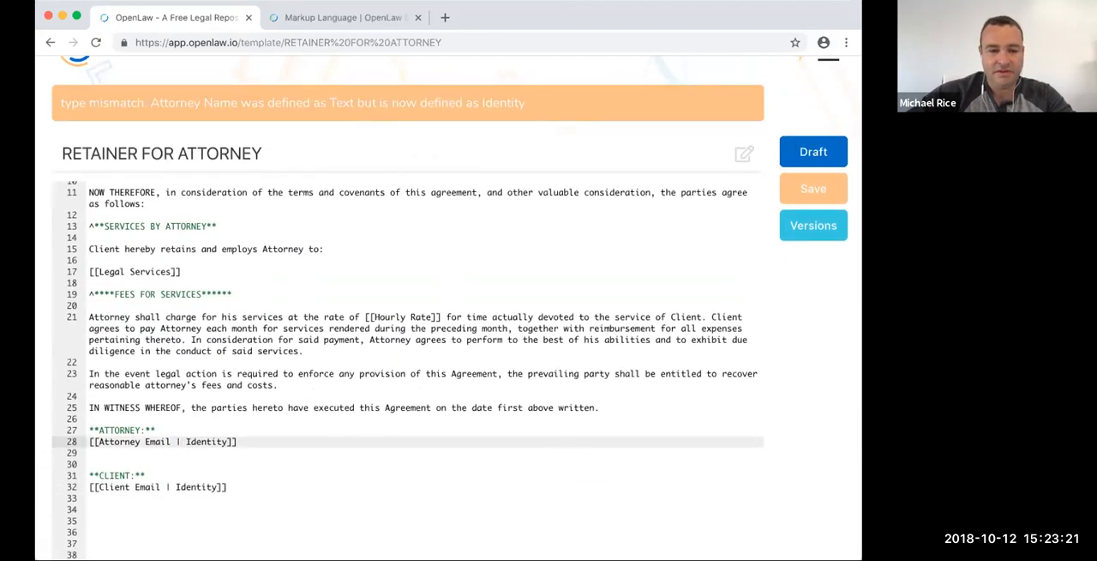
{"action": "left_click", "coordinate": [795, 185]}
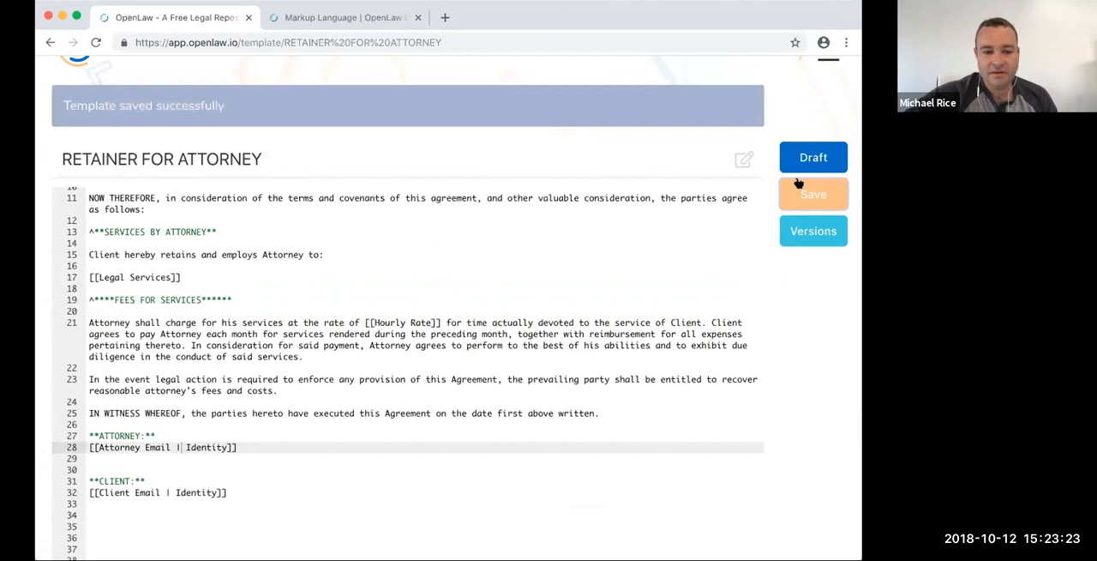
- Open the template's draft form and fill in the Attorney Email field with the attorney's e-mail address
{"action": "left_click", "coordinate": [838, 160]}
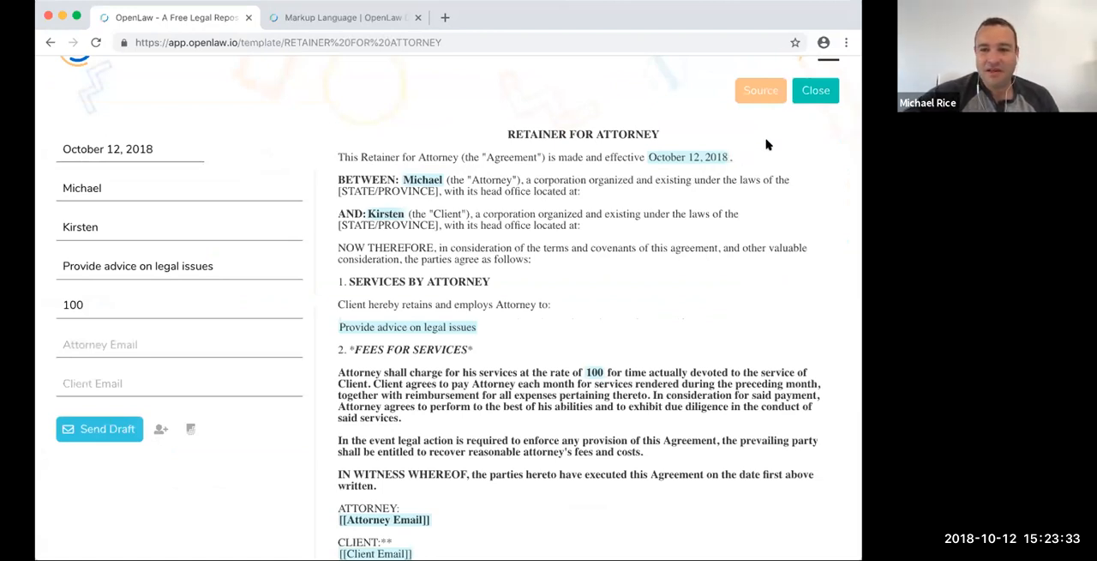
{"action": "scroll", "coordinate": [204, 356], "scroll_direction": "up", "scroll_amount": 1}
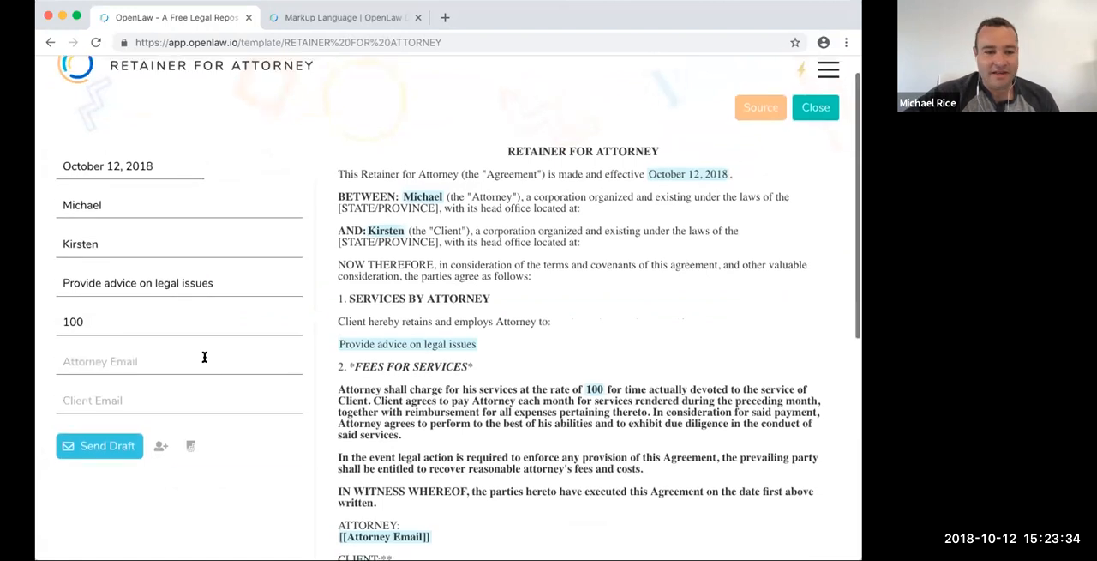
{"action": "left_click", "coordinate": [85, 349]}
{"action": "key", "text": "Tab"}
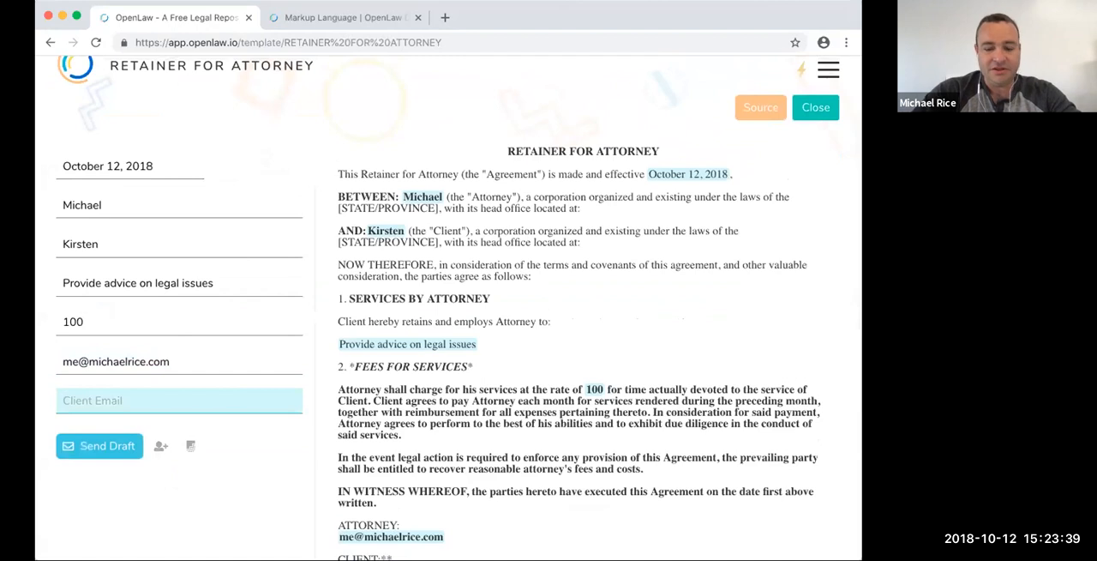
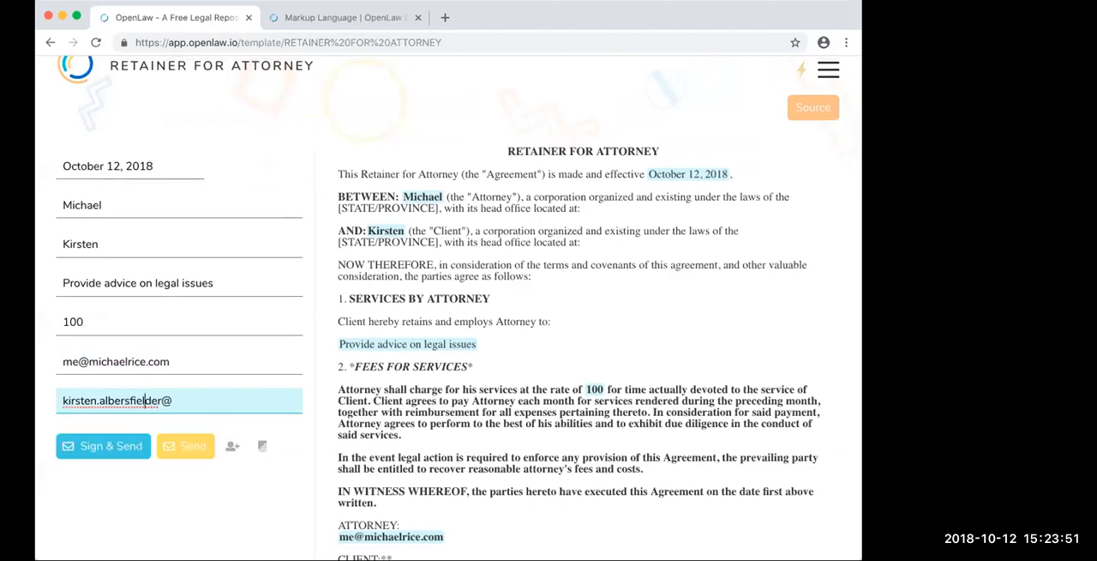
- Fill in the Client Email field with the client's e-mail address, correcting the misspelled parts
{"action": "key", "text": "Right"}
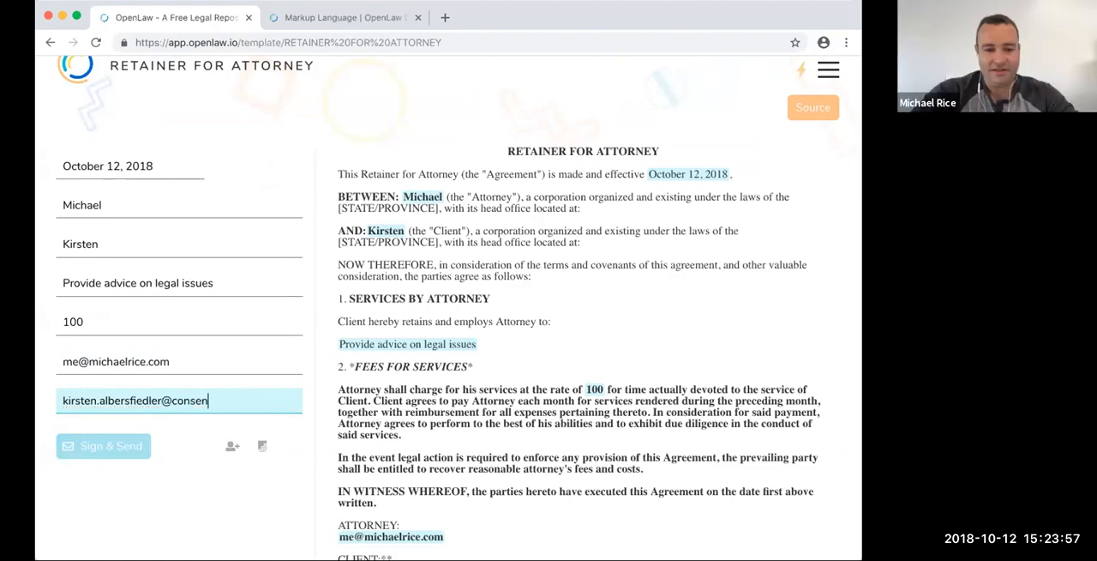
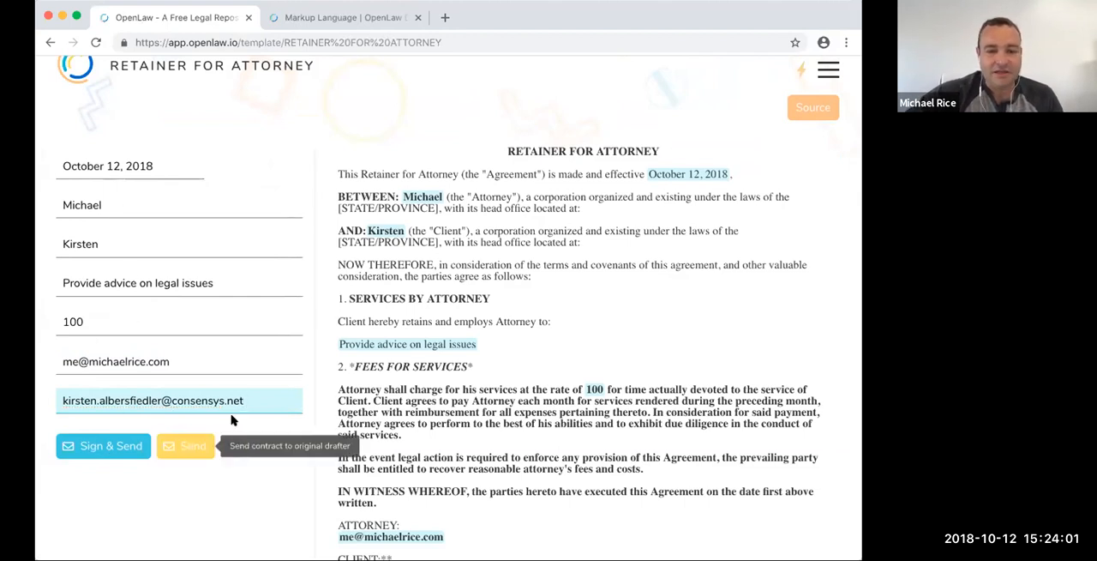
- Try to sign and send the completed agreement, and return to the template source
{"action": "scroll", "coordinate": [493, 306], "scroll_direction": "down", "scroll_amount": 1}
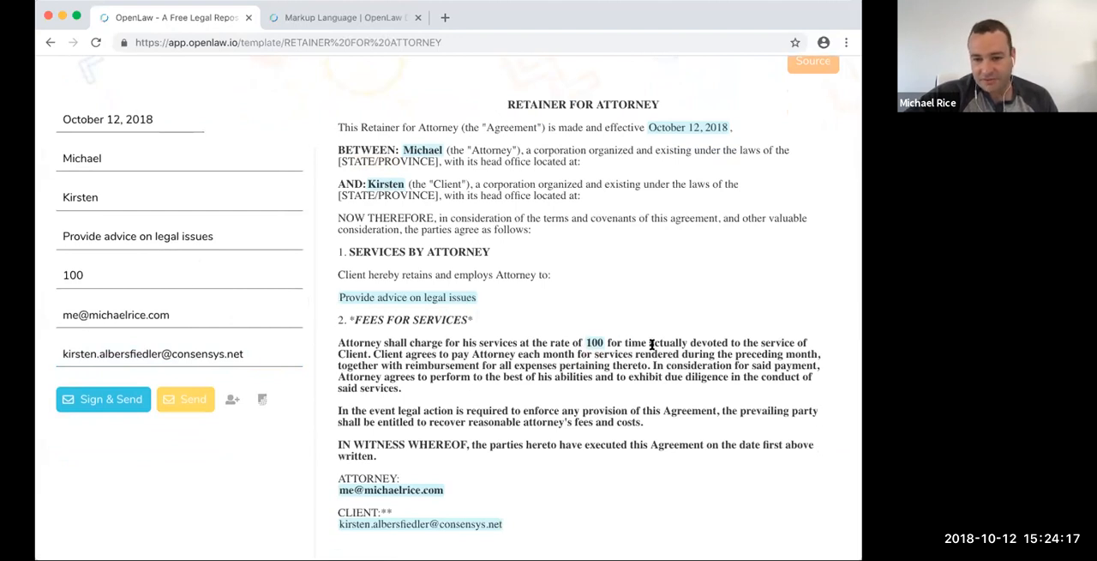
{"action": "scroll", "coordinate": [428, 360], "scroll_direction": "down", "scroll_amount": 1}
{"action": "left_click", "coordinate": [114, 374]}
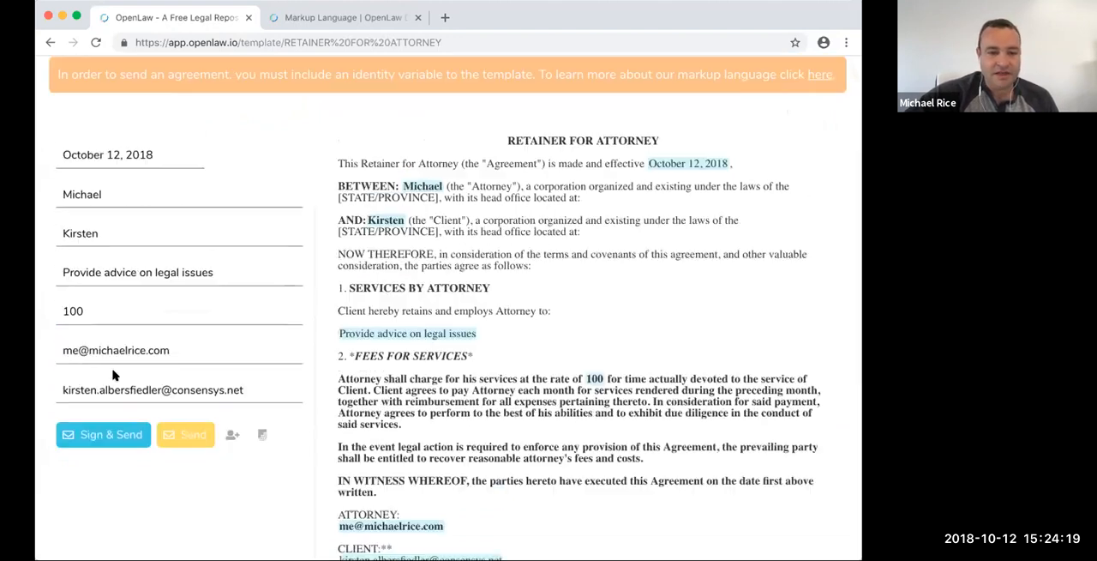
{"action": "scroll", "coordinate": [406, 280], "scroll_direction": "up", "scroll_amount": 1}
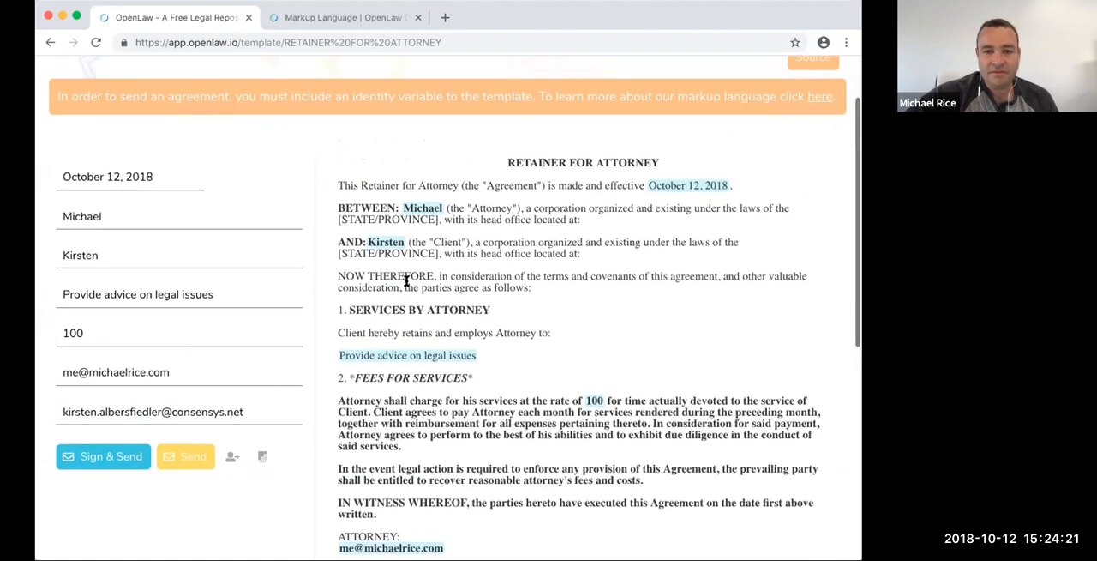
{"action": "scroll", "coordinate": [407, 280], "scroll_direction": "up", "scroll_amount": 3}
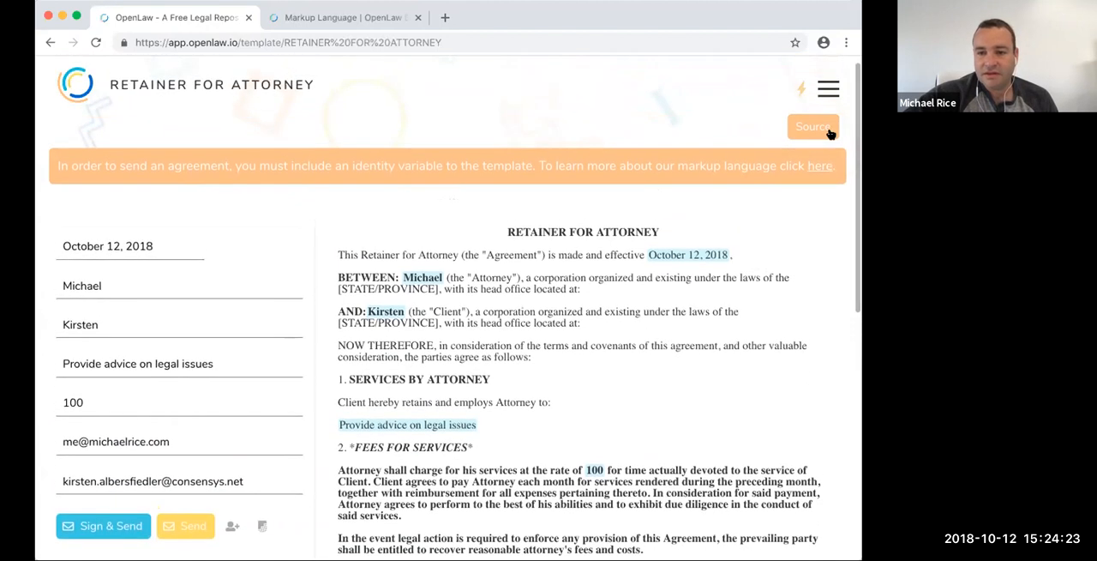
{"action": "left_click", "coordinate": [813, 127]}
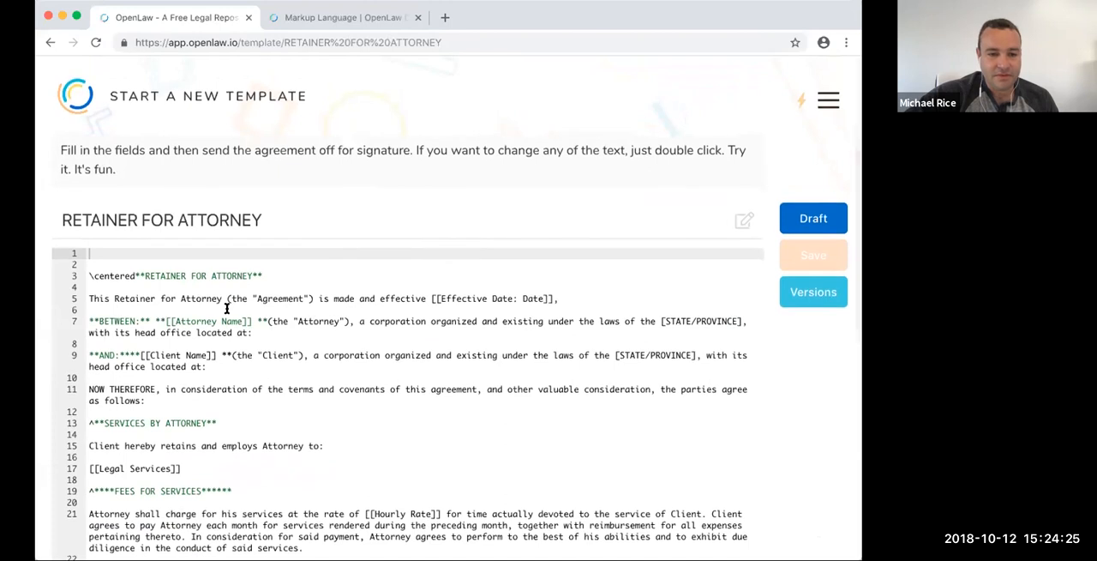
- Copy the [[Attorney Name]] variable from the BETWEEN clause onto the blank first line above the title
{"action": "scroll", "coordinate": [247, 367], "scroll_direction": "down", "scroll_amount": 1}
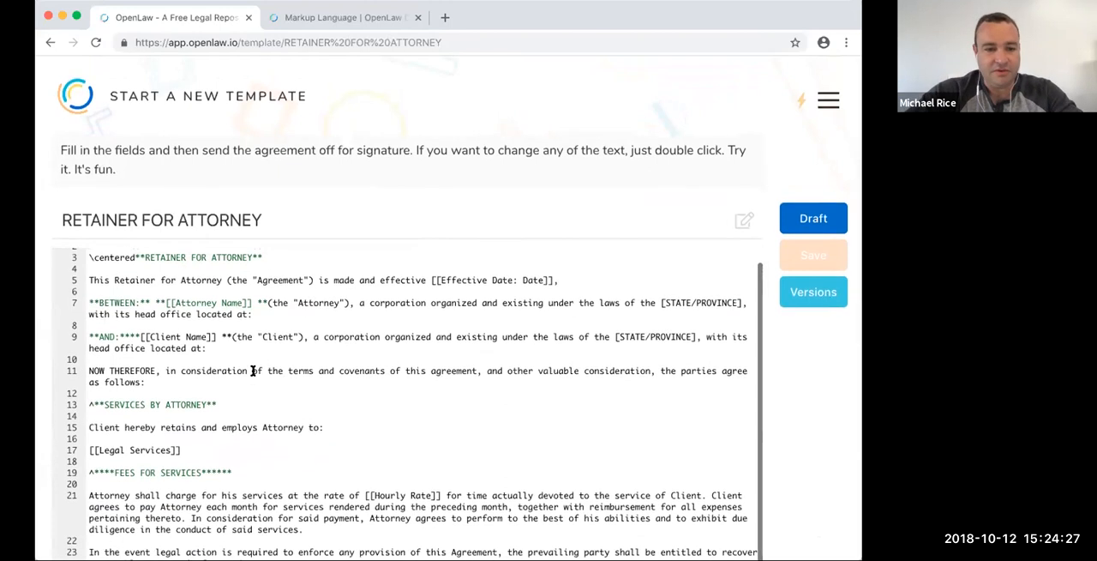
{"action": "scroll", "coordinate": [249, 364], "scroll_direction": "up", "scroll_amount": 1}
{"action": "left_click_drag", "start_coordinate": [168, 321], "coordinate": [248, 321]}
{"action": "key", "text": "ctrl+c"}
{"action": "left_click", "coordinate": [199, 251]}
{"action": "key", "text": "ctrl+v"}
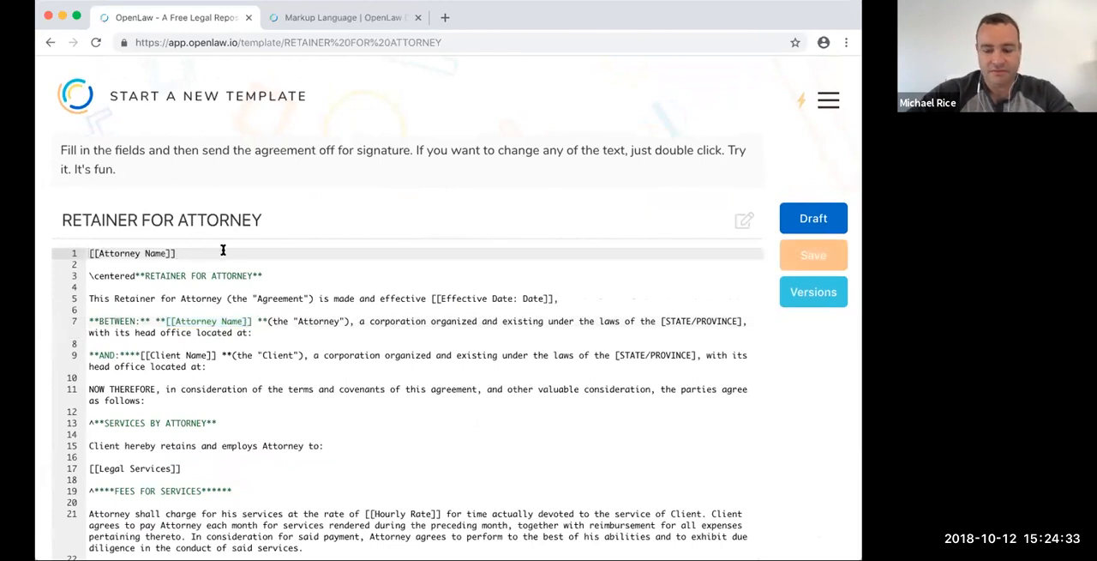
- Delete the [[Attorney Name]] copy and the blank lines above the title so the title starts on line 1
{"action": "scroll", "coordinate": [221, 370], "scroll_direction": "down", "scroll_amount": 4}
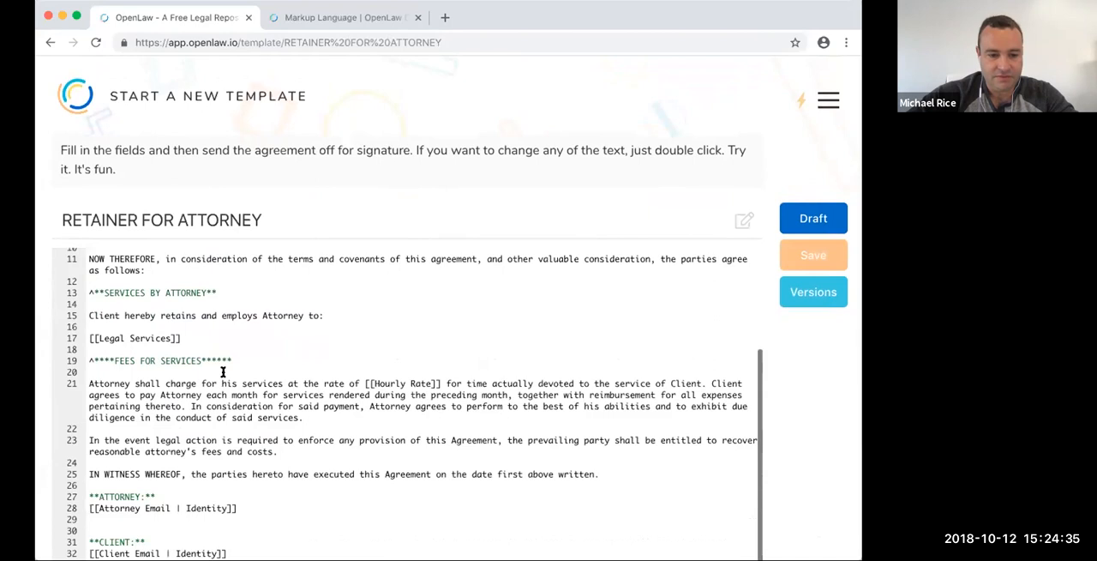
{"action": "scroll", "coordinate": [196, 445], "scroll_direction": "up", "scroll_amount": 5}
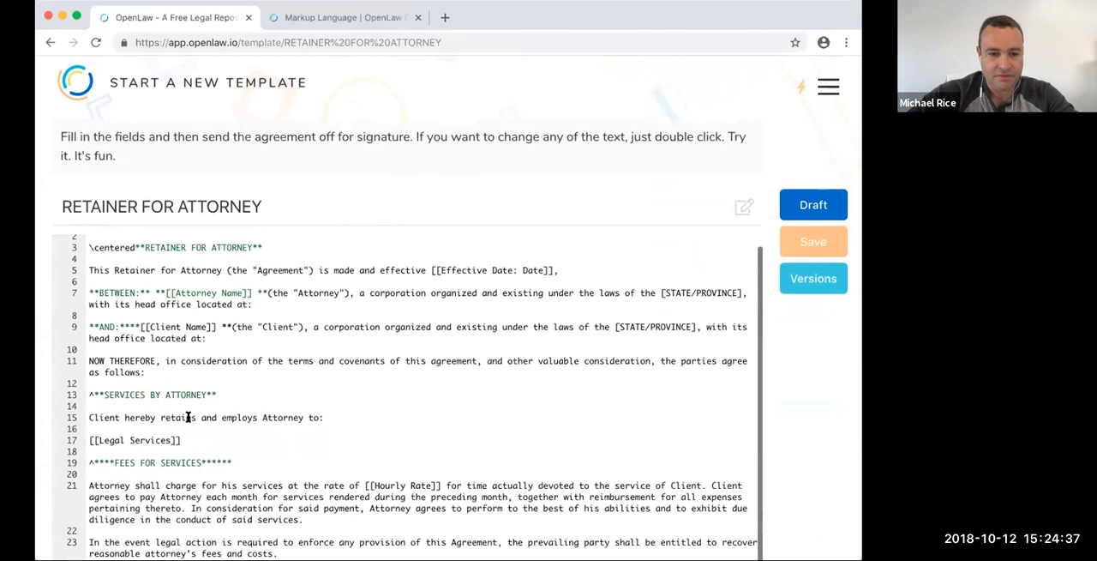
{"action": "left_click_drag", "start_coordinate": [199, 254], "coordinate": [67, 243]}
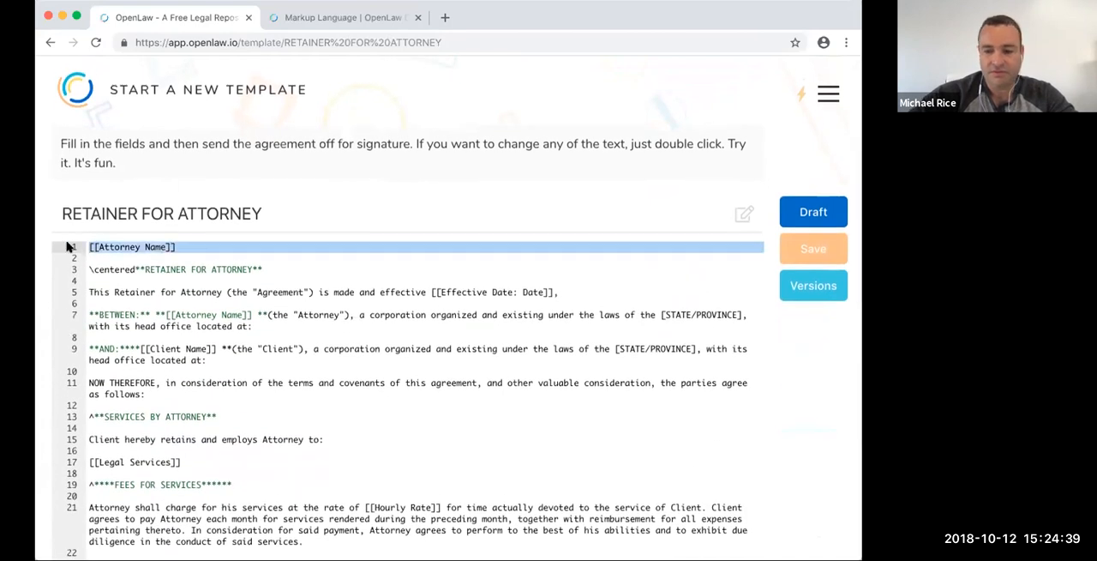
{"action": "key", "text": "BackSpace"}
{"action": "key", "text": "Down"}
{"action": "key", "text": "BackSpace"}
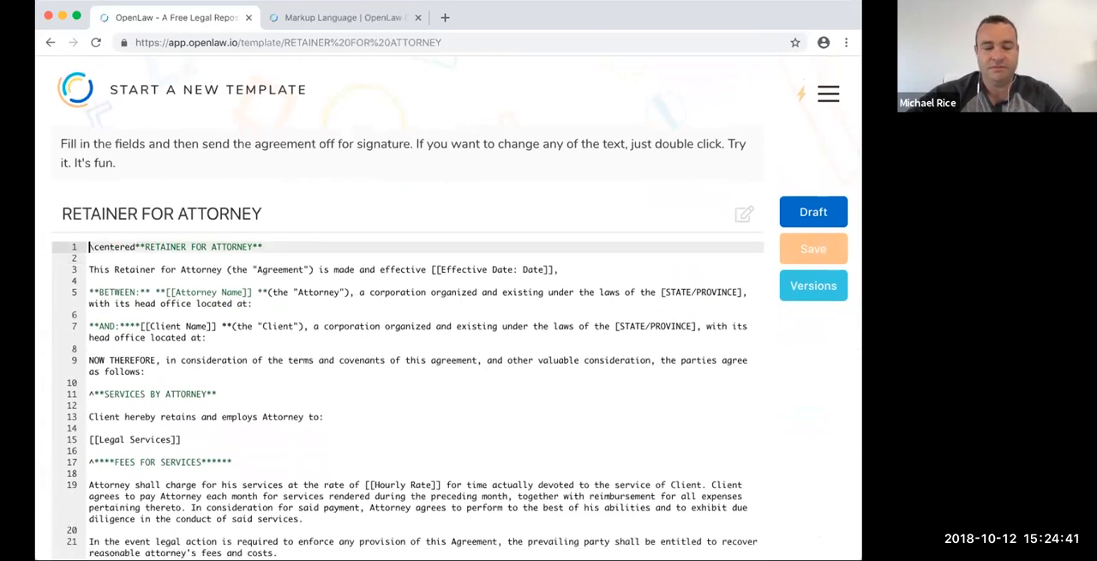
- Examine the Basic Identity syntax in the Identity and Signatures section of the OpenLaw markup documentation, and return to the template's signature variables
{"action": "left_click", "coordinate": [300, 15]}
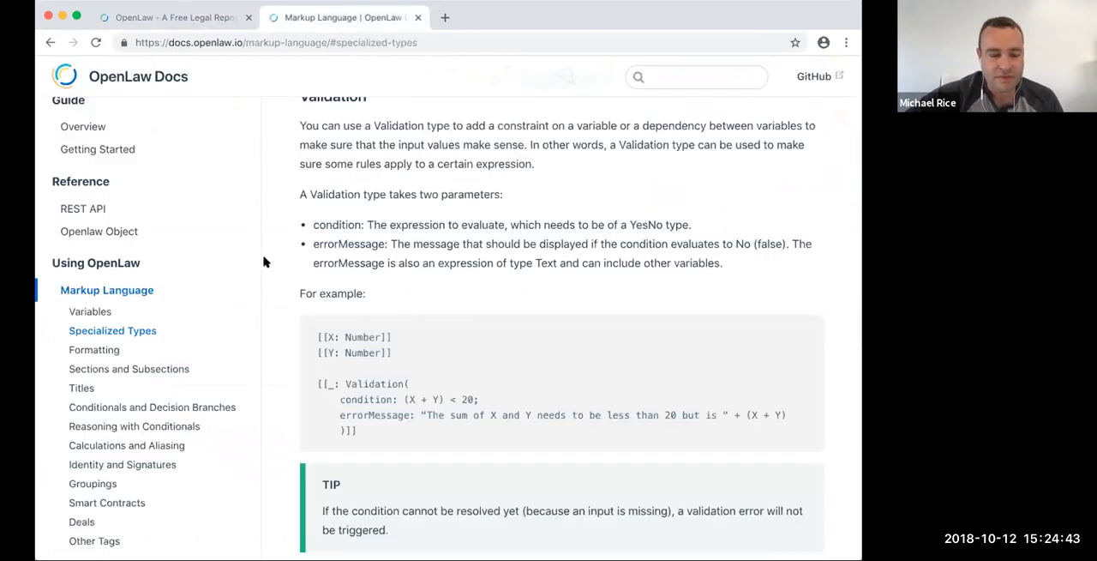
{"action": "left_click", "coordinate": [89, 464]}
{"action": "scroll", "coordinate": [324, 461], "scroll_direction": "down", "scroll_amount": 1}
{"action": "scroll", "coordinate": [324, 461], "scroll_direction": "down", "scroll_amount": 1}
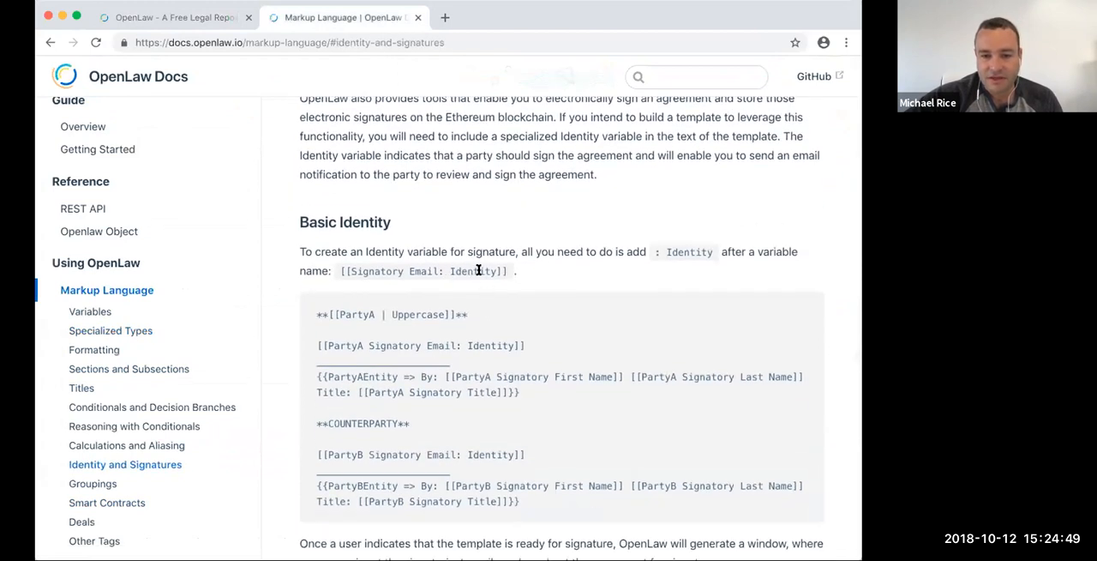
{"action": "scroll", "coordinate": [478, 270], "scroll_direction": "down", "scroll_amount": 3}
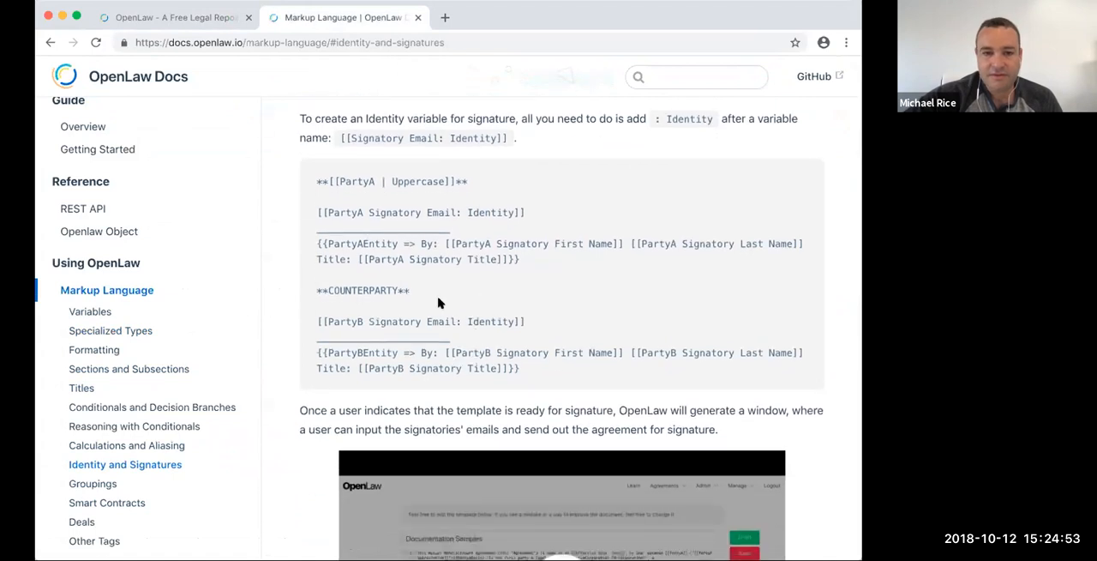
{"action": "left_click", "coordinate": [210, 21]}
{"action": "scroll", "coordinate": [430, 331], "scroll_direction": "down", "scroll_amount": 3}
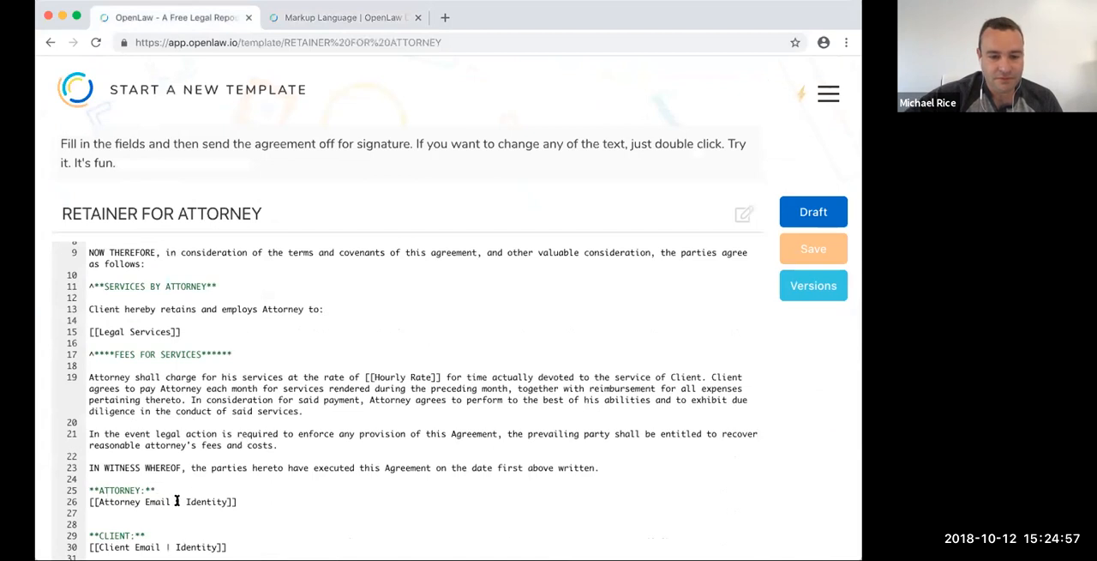
- Check the Identity syntax in the markup documentation and replace the pipe with a colon in the Attorney Email and Client Email signature variables
{"action": "left_click", "coordinate": [324, 25]}
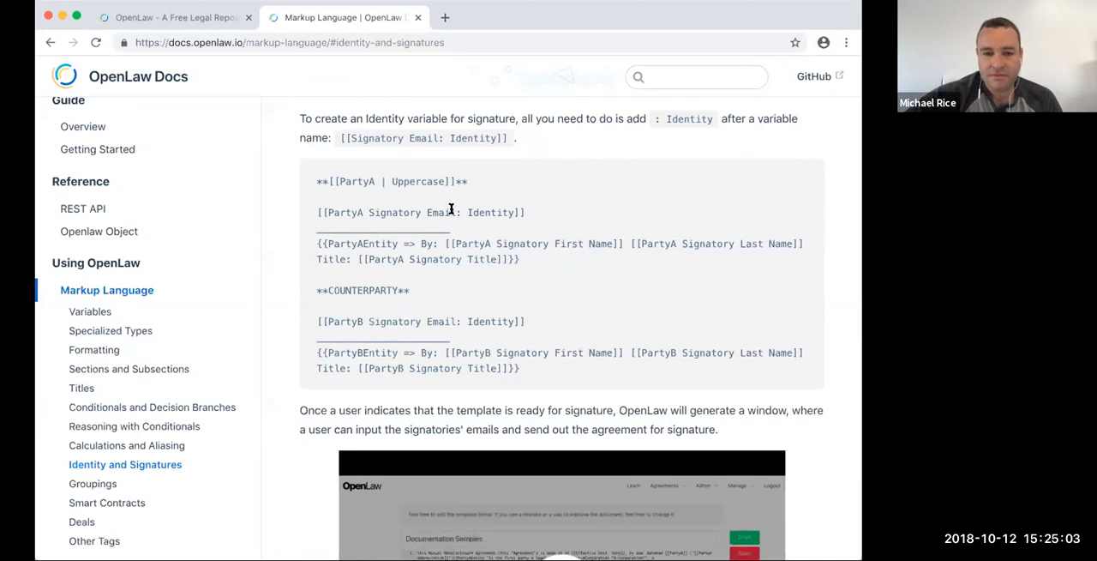
{"action": "left_click", "coordinate": [176, 17]}
{"action": "scroll", "coordinate": [267, 402], "scroll_direction": "down", "scroll_amount": 1}
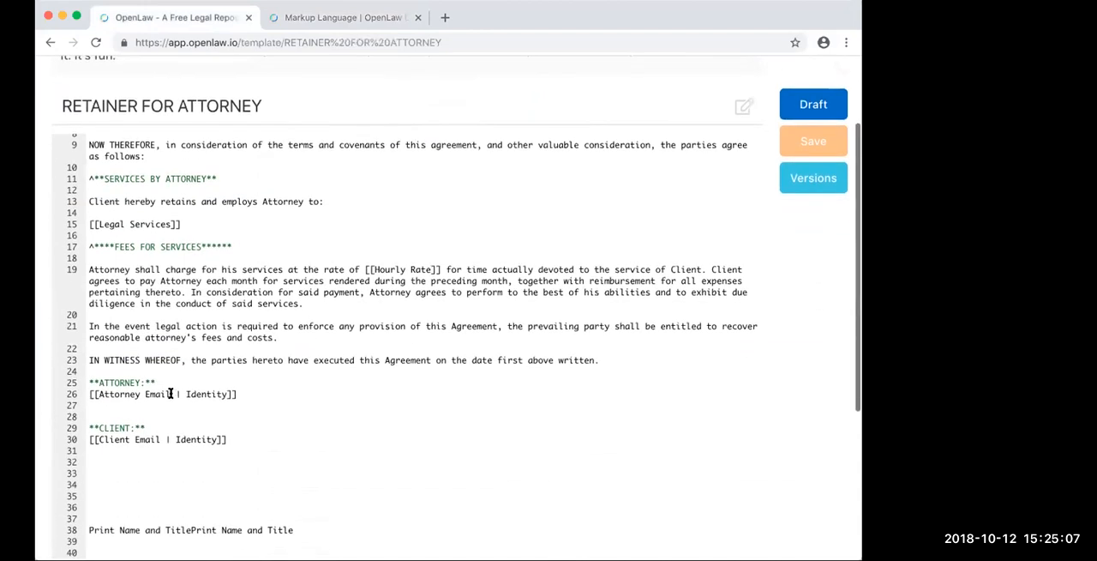
{"action": "left_click", "coordinate": [170, 393]}
{"action": "type", "text": ":"}
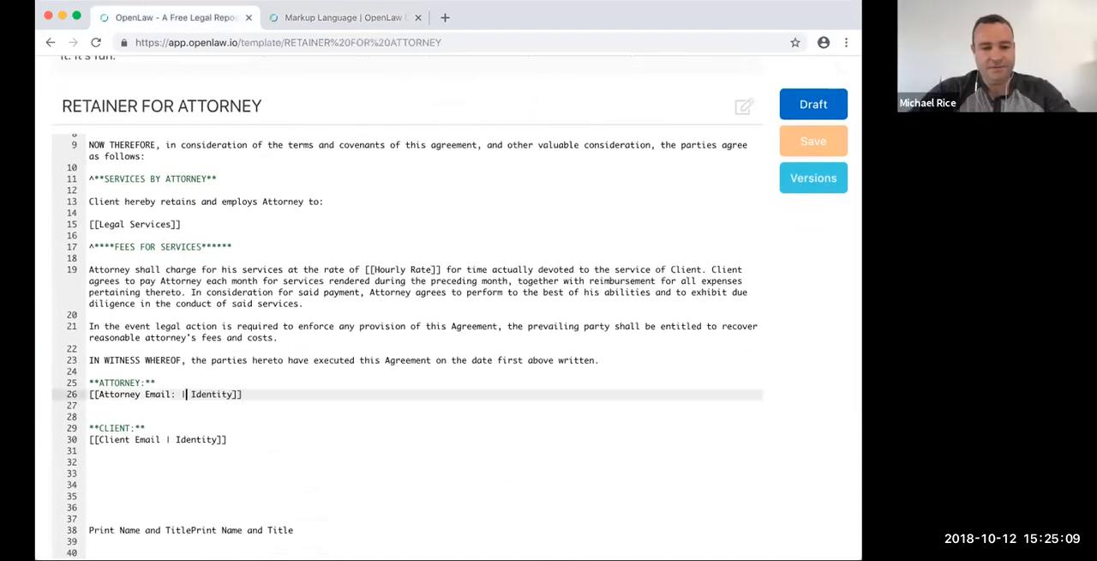
{"action": "key", "text": "Delete"}
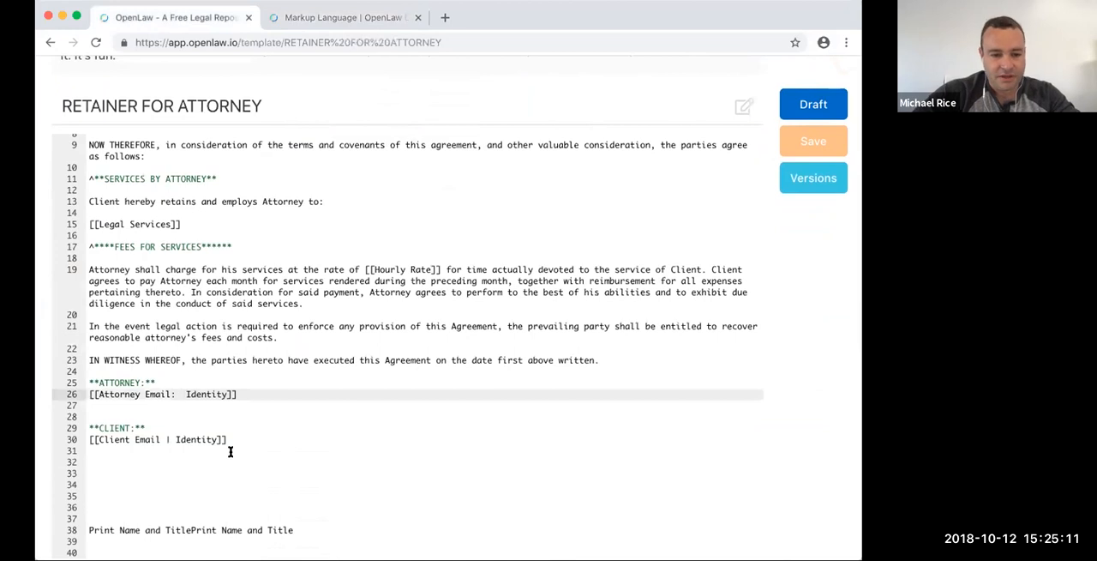
{"action": "left_click_drag", "start_coordinate": [159, 438], "coordinate": [171, 439]}
{"action": "type", "text": ":"}
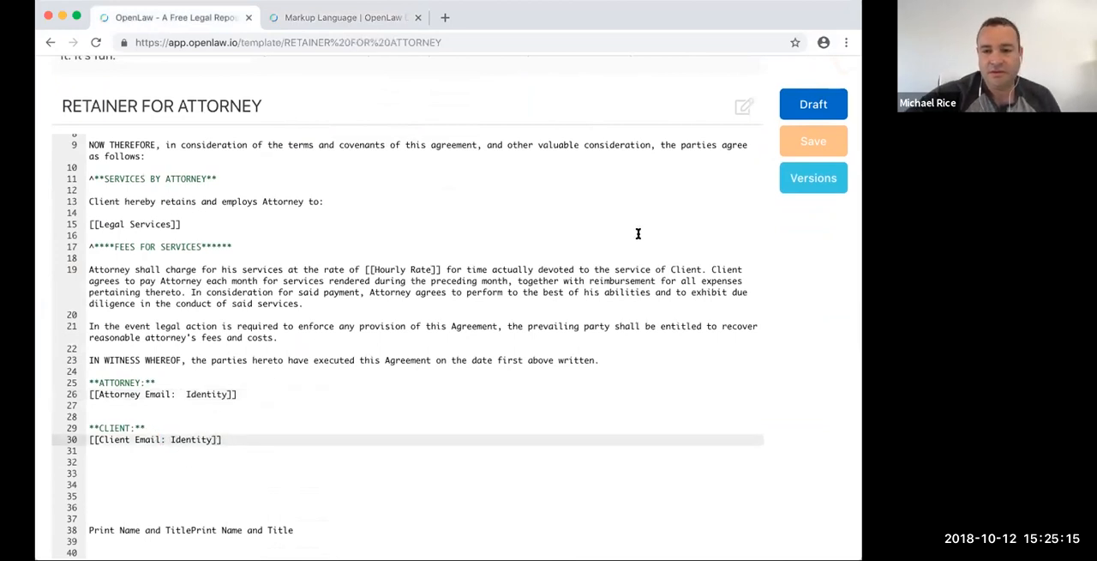
- Save the template, try to sign and send the agreement from its draft, and return to the template source
{"action": "left_click", "coordinate": [817, 146]}
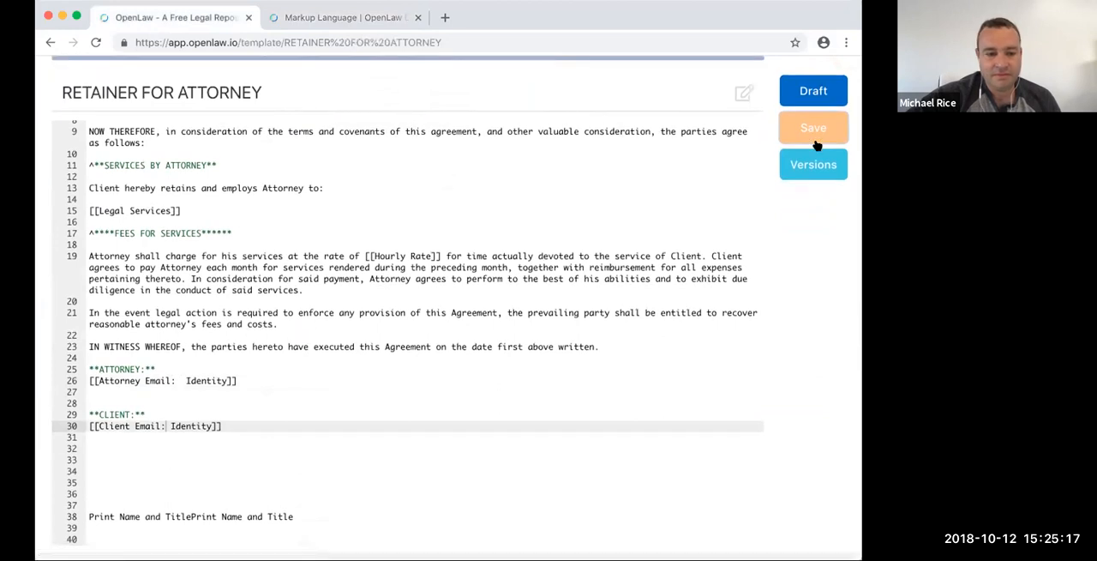
{"action": "scroll", "coordinate": [590, 201], "scroll_direction": "up", "scroll_amount": 5}
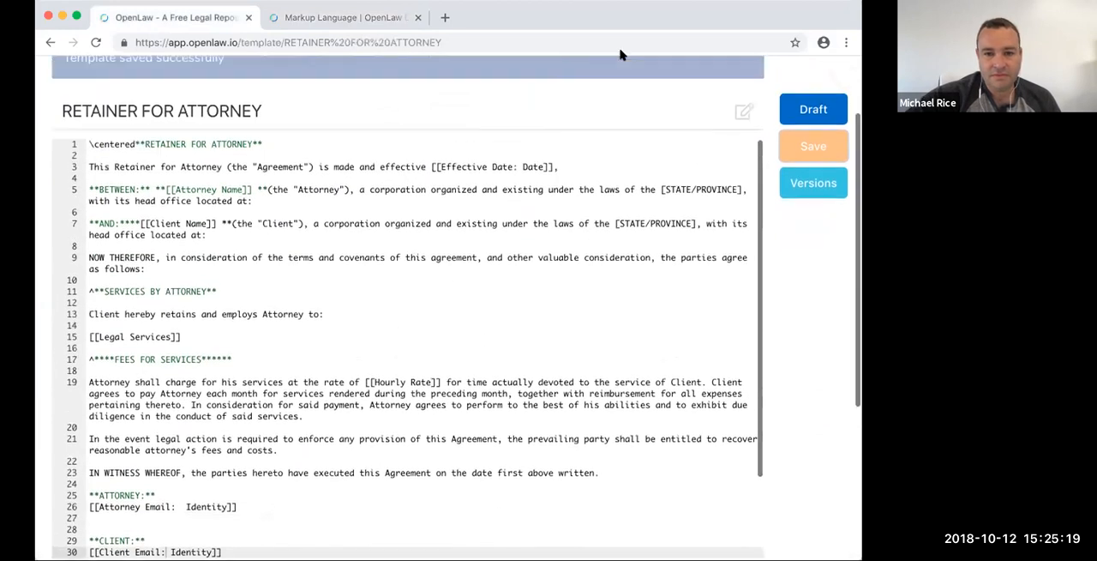
{"action": "scroll", "coordinate": [623, 55], "scroll_direction": "up", "scroll_amount": 1}
{"action": "left_click", "coordinate": [810, 135]}
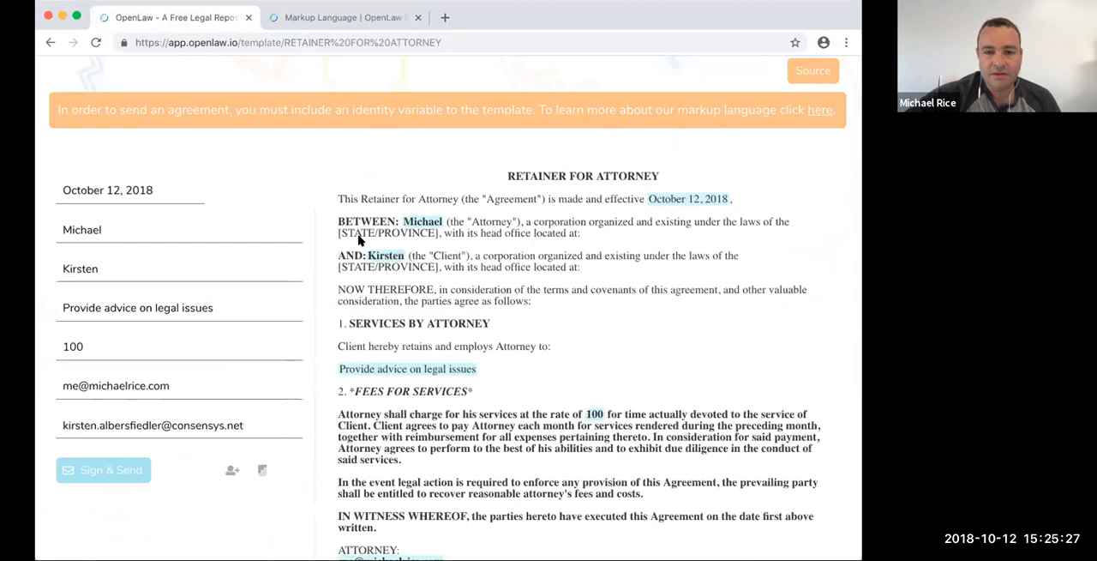
{"action": "double_click", "coordinate": [475, 194]}
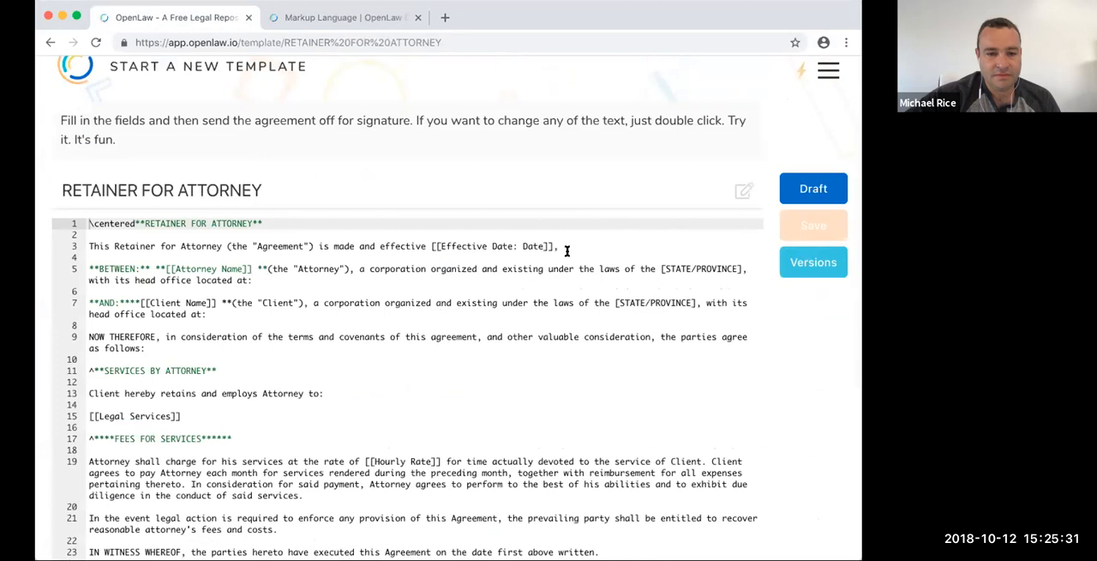
- Remove the extra space before Identity so the attorney signature variable reads [[Attorney Email: Identity]]
{"action": "scroll", "coordinate": [566, 248], "scroll_direction": "up", "scroll_amount": 1}
{"action": "scroll", "coordinate": [755, 323], "scroll_direction": "down", "scroll_amount": 4}
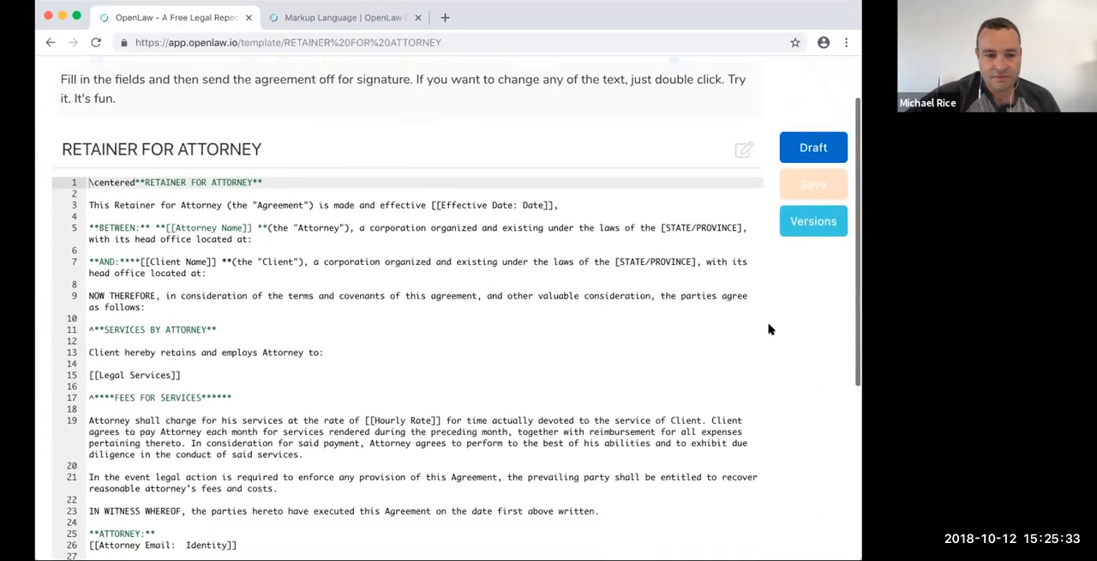
{"action": "scroll", "coordinate": [768, 329], "scroll_direction": "down", "scroll_amount": 1}
{"action": "left_click", "coordinate": [186, 433]}
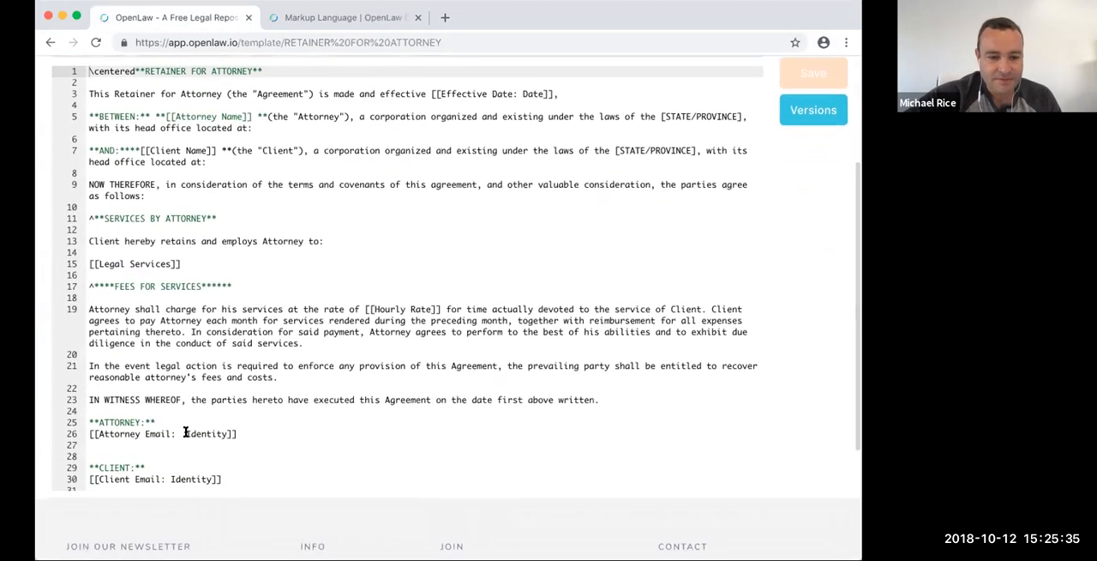
{"action": "key", "text": "BackSpace"}
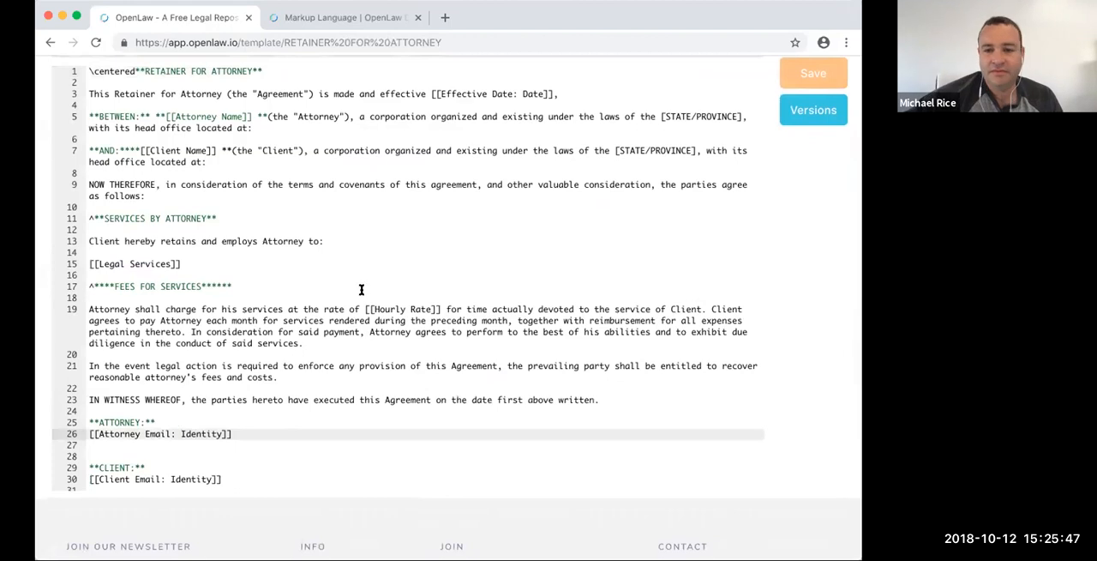
- Save the corrected template, open its draft, and try again to sign and send the agreement
{"action": "scroll", "coordinate": [793, 291], "scroll_direction": "up", "scroll_amount": 2}
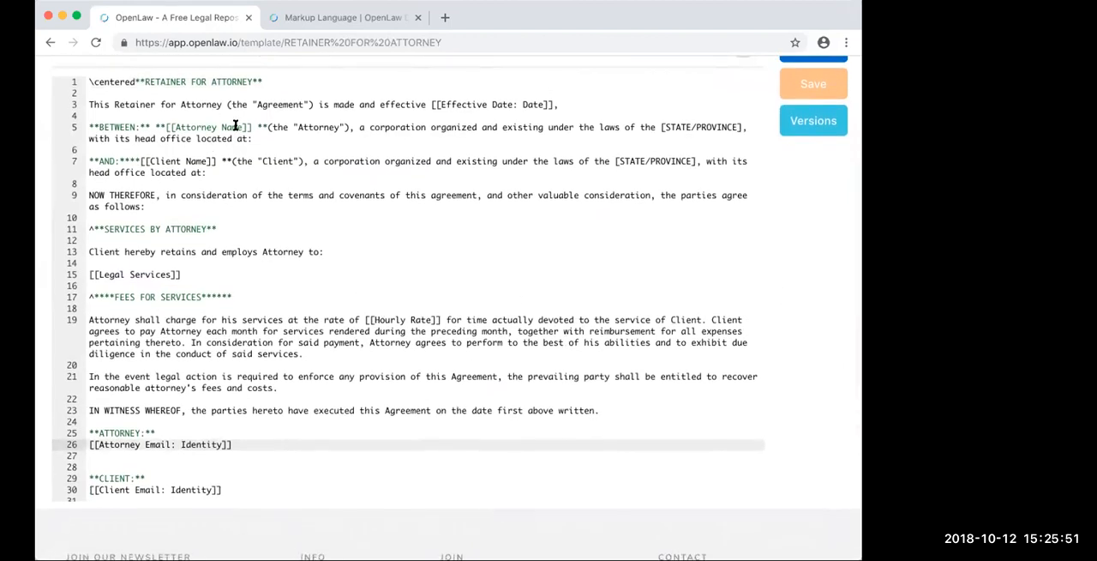
{"action": "left_click", "coordinate": [178, 162]}
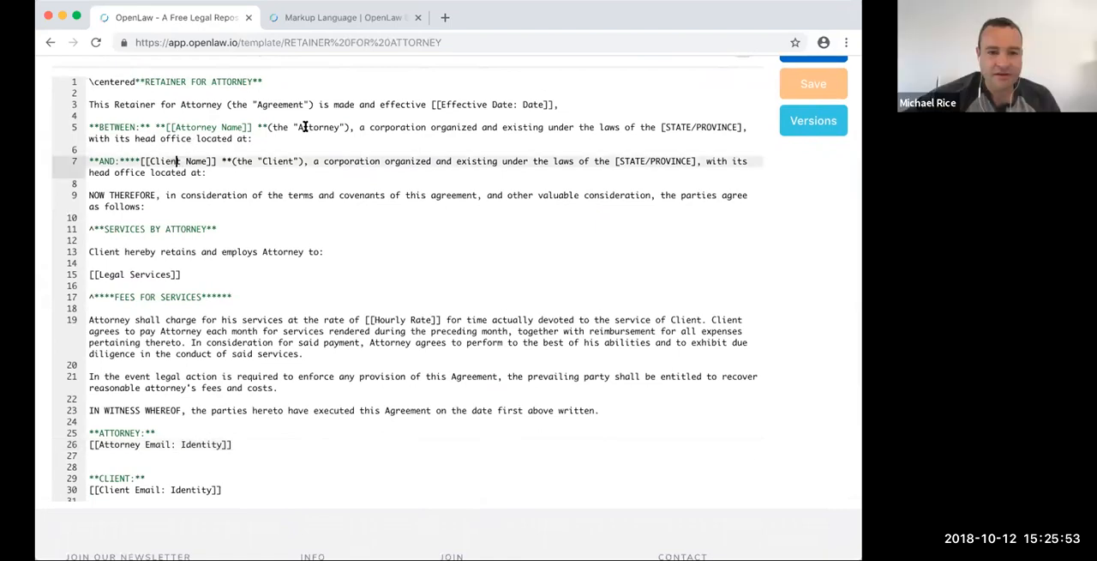
{"action": "left_click", "coordinate": [184, 125]}
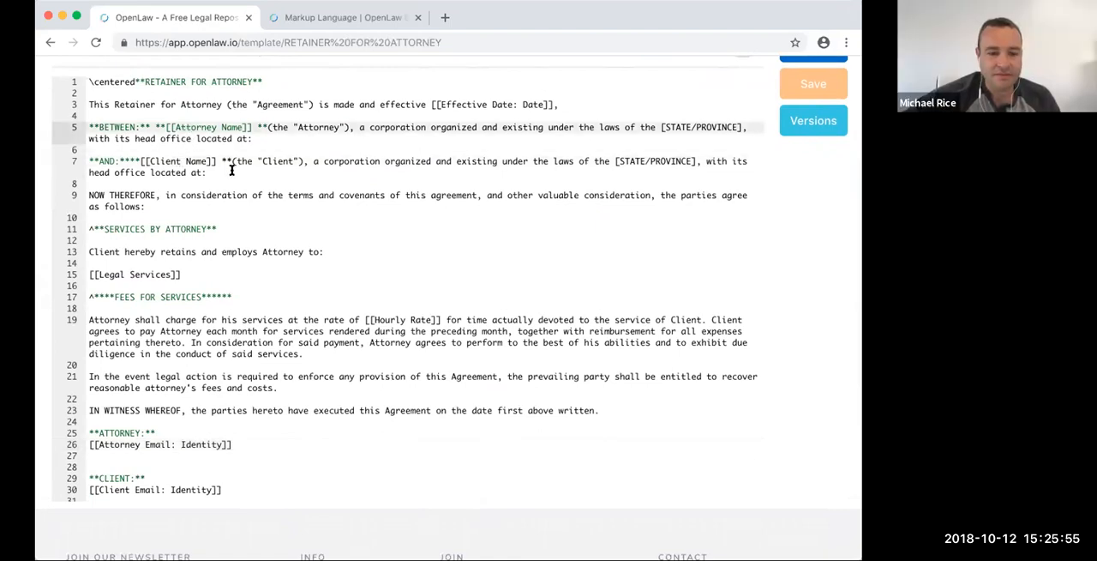
{"action": "scroll", "coordinate": [409, 133], "scroll_direction": "up", "scroll_amount": 2}
{"action": "scroll", "coordinate": [409, 135], "scroll_direction": "up", "scroll_amount": 3}
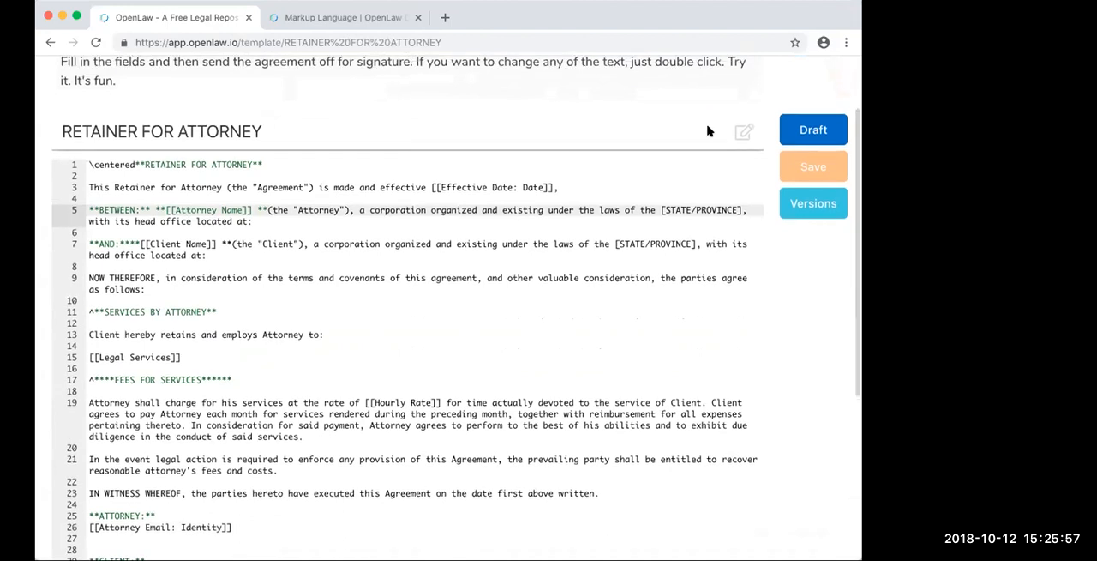
{"action": "left_click", "coordinate": [798, 221]}
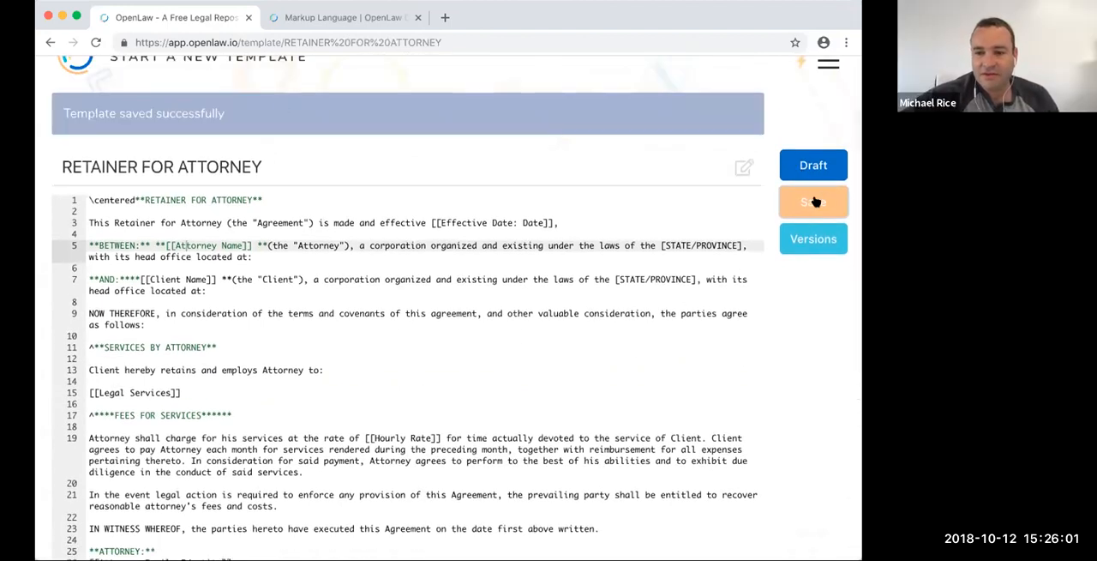
{"action": "left_click", "coordinate": [814, 164]}
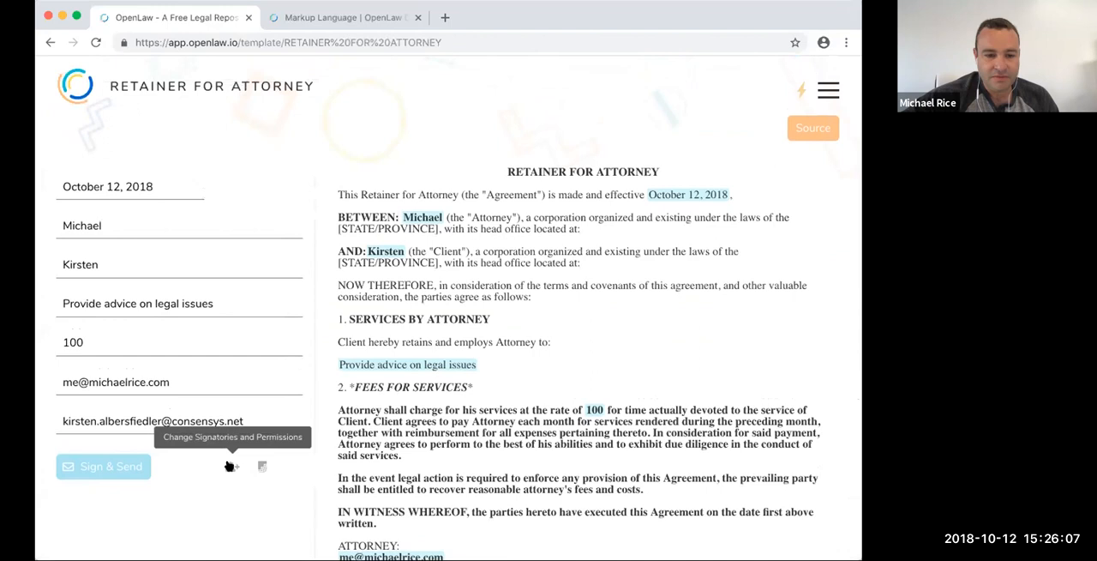
{"action": "left_click", "coordinate": [132, 465]}
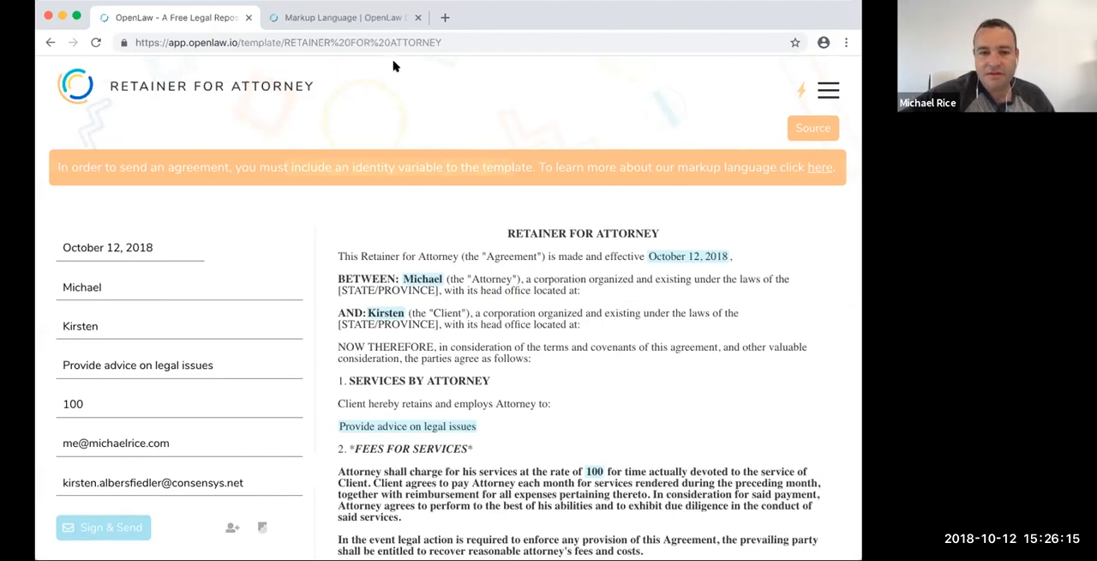
- Recheck the Identity variable example in the markup documentation, and open the list of all OpenLaw templates
{"action": "left_click", "coordinate": [322, 18]}
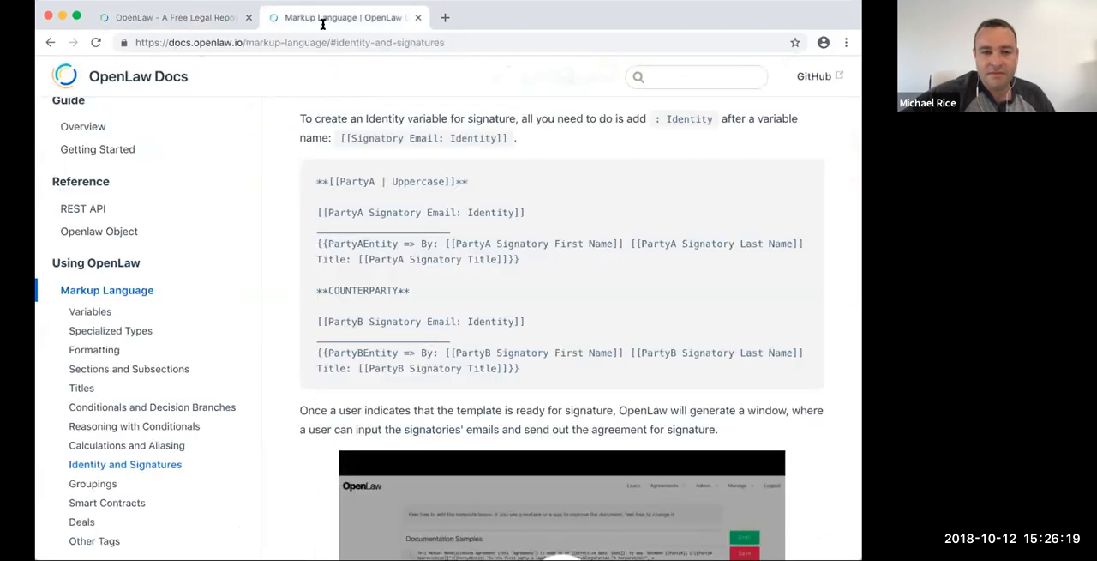
{"action": "left_click", "coordinate": [158, 17]}
{"action": "left_click", "coordinate": [829, 101]}
{"action": "left_click", "coordinate": [670, 177]}
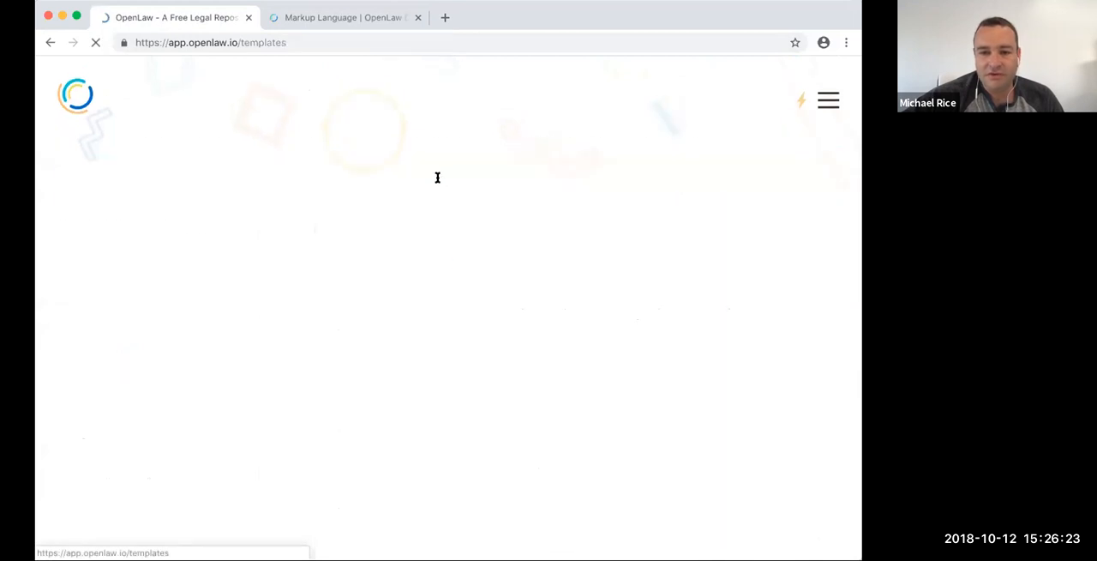
{"action": "left_click", "coordinate": [232, 183]}
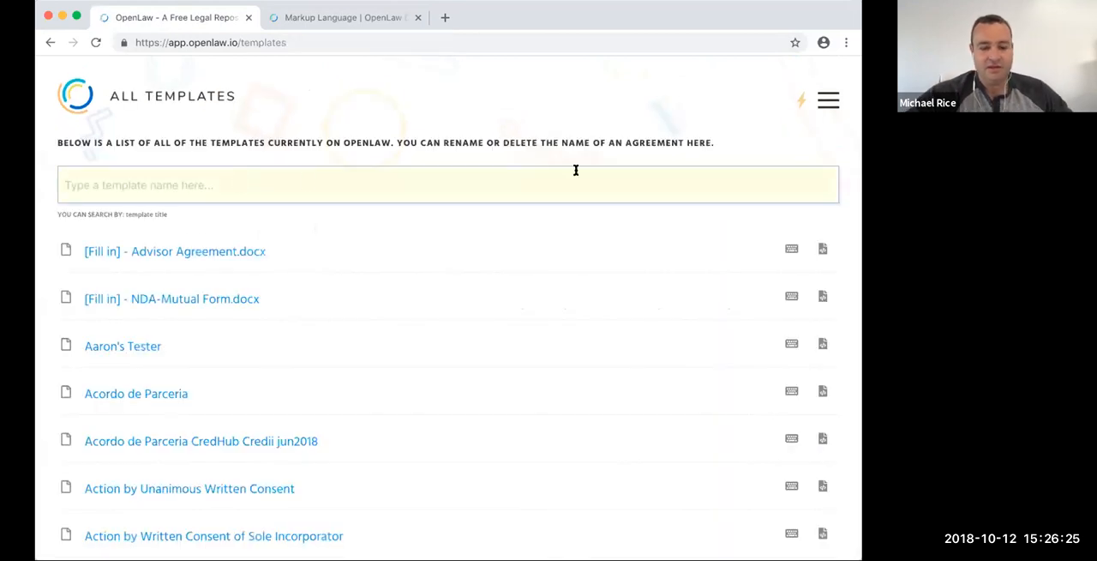
- Look through the community activity feed for the Novation - Demo template and open that template
{"action": "left_click", "coordinate": [799, 101]}
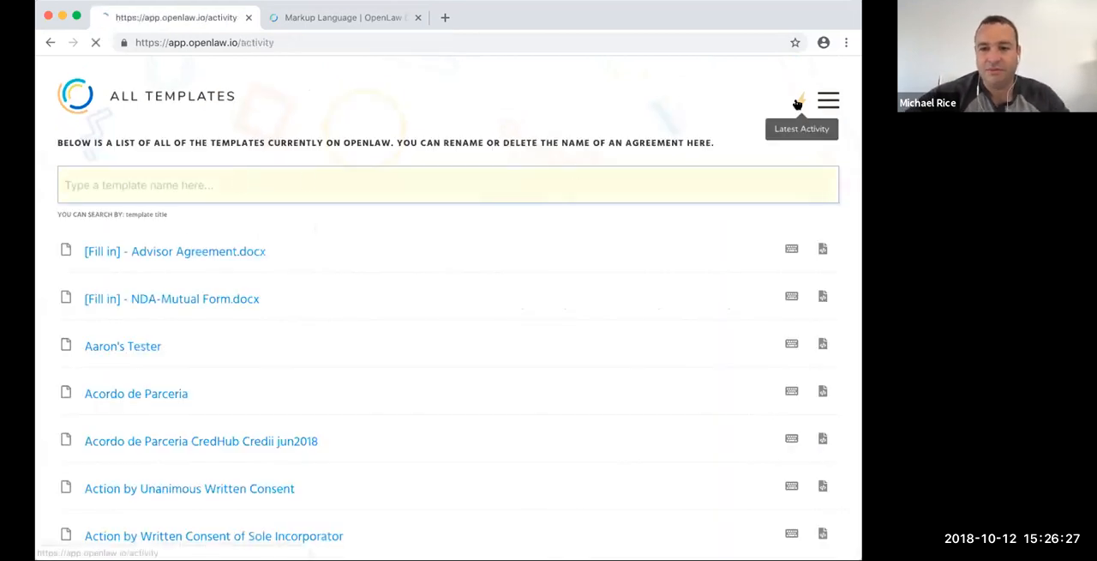
{"action": "scroll", "coordinate": [152, 248], "scroll_direction": "down", "scroll_amount": 1}
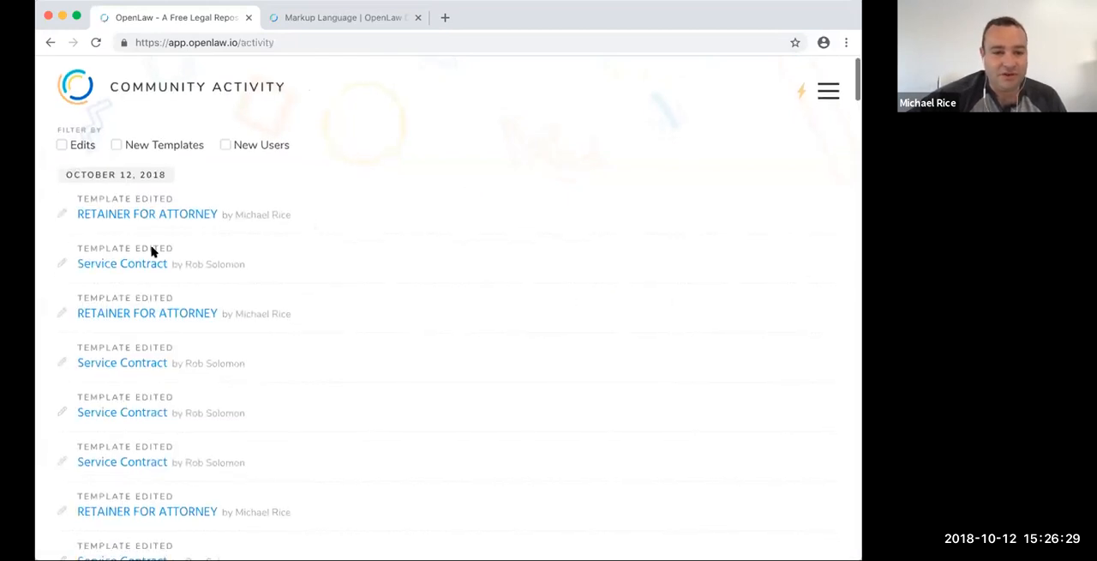
{"action": "scroll", "coordinate": [221, 284], "scroll_direction": "down", "scroll_amount": 10}
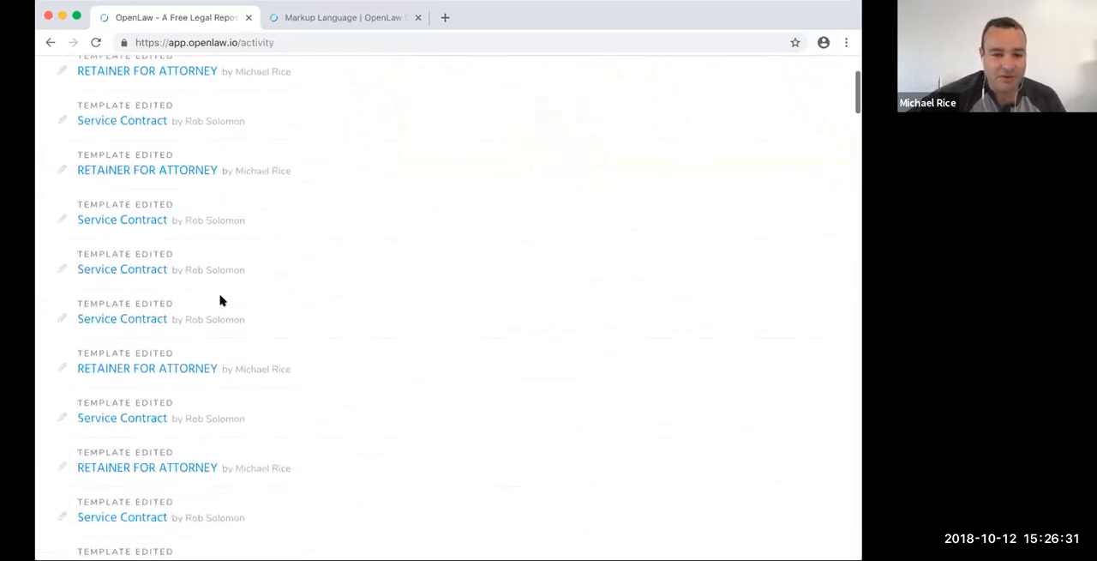
{"action": "scroll", "coordinate": [226, 300], "scroll_direction": "down", "scroll_amount": 10}
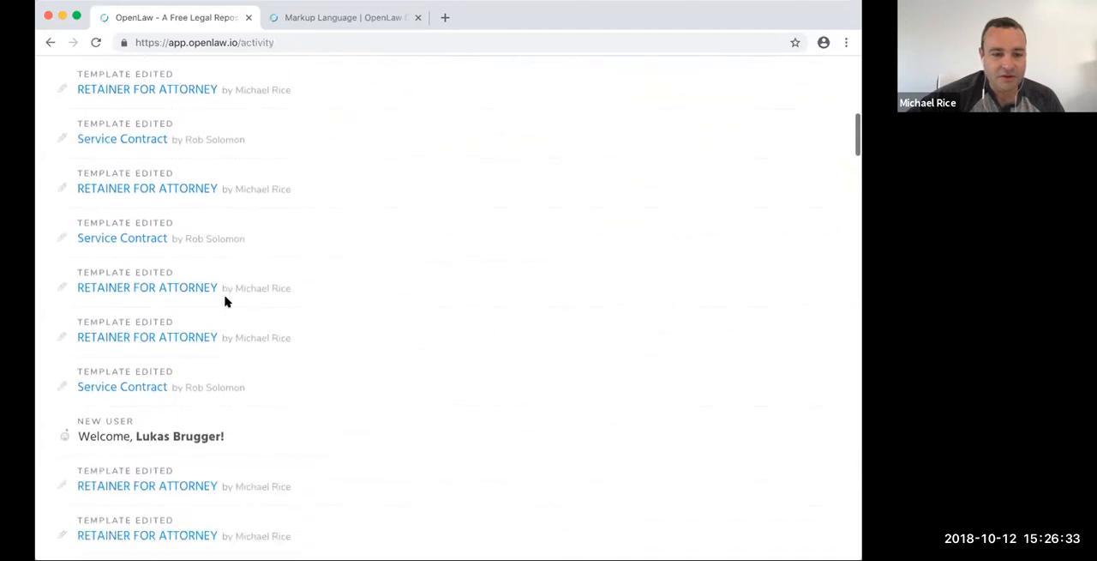
{"action": "scroll", "coordinate": [240, 296], "scroll_direction": "down", "scroll_amount": 2}
{"action": "scroll", "coordinate": [700, 186], "scroll_direction": "up", "scroll_amount": 8}
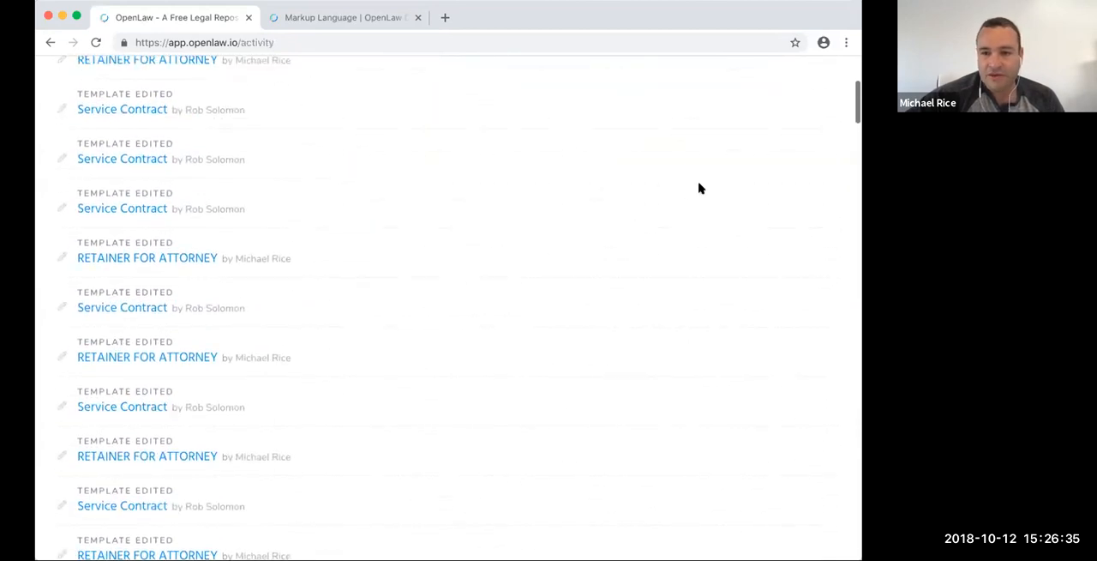
{"action": "scroll", "coordinate": [690, 192], "scroll_direction": "down", "scroll_amount": 8}
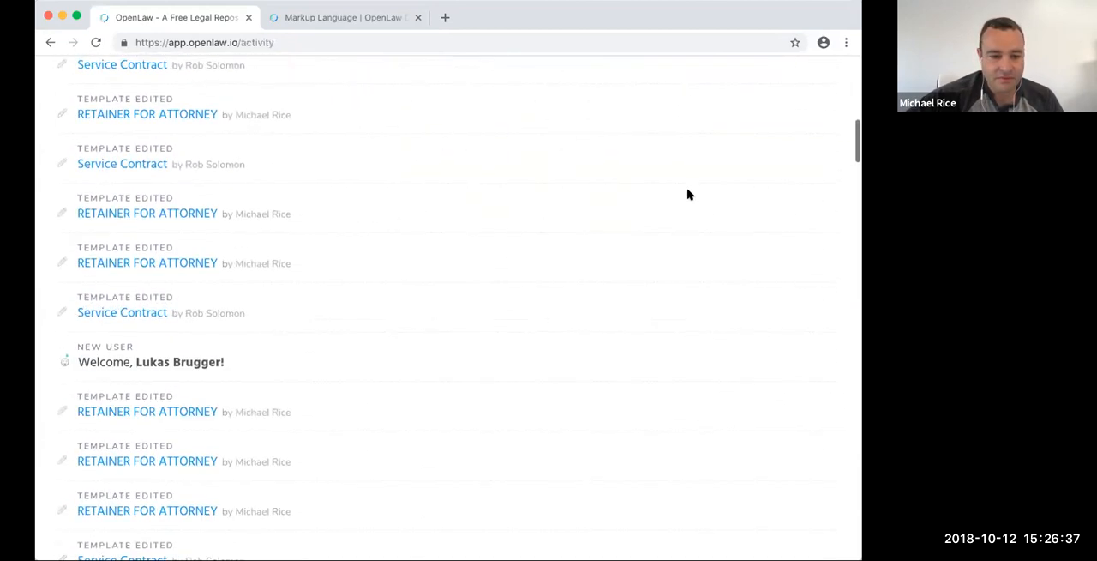
{"action": "scroll", "coordinate": [685, 195], "scroll_direction": "down", "scroll_amount": 8}
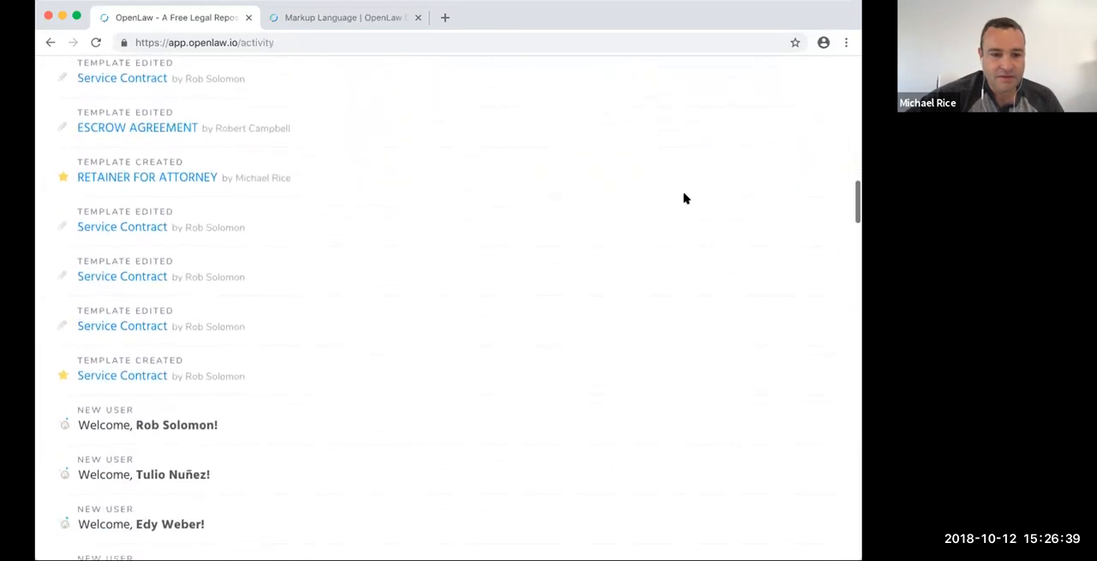
{"action": "scroll", "coordinate": [683, 198], "scroll_direction": "down", "scroll_amount": 10}
{"action": "scroll", "coordinate": [480, 202], "scroll_direction": "down", "scroll_amount": 12}
{"action": "scroll", "coordinate": [485, 201], "scroll_direction": "down", "scroll_amount": 12}
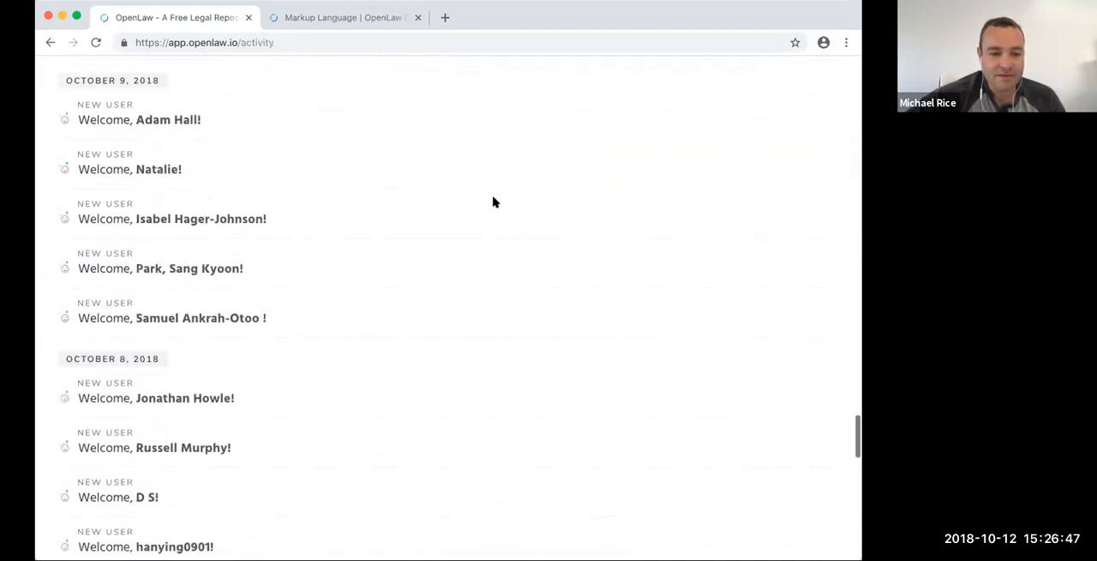
{"action": "scroll", "coordinate": [493, 201], "scroll_direction": "down", "scroll_amount": 12}
{"action": "scroll", "coordinate": [492, 202], "scroll_direction": "down", "scroll_amount": 8}
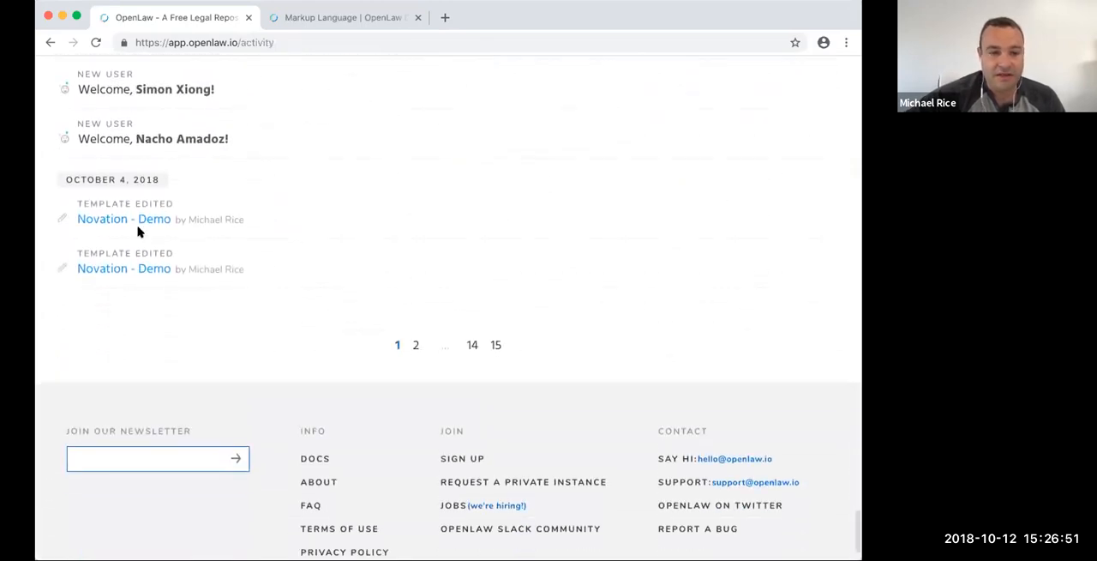
{"action": "left_click", "coordinate": [134, 221]}
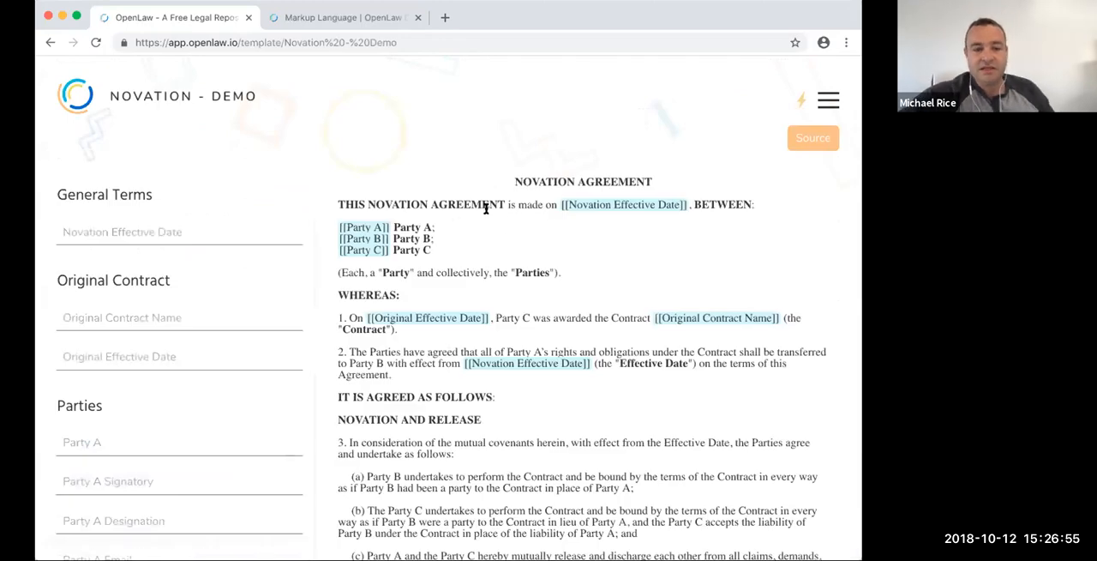
- Open the Novation - Demo source and examine how its party email variables are written in the Parties section and signature blocks
{"action": "left_click", "coordinate": [827, 144]}
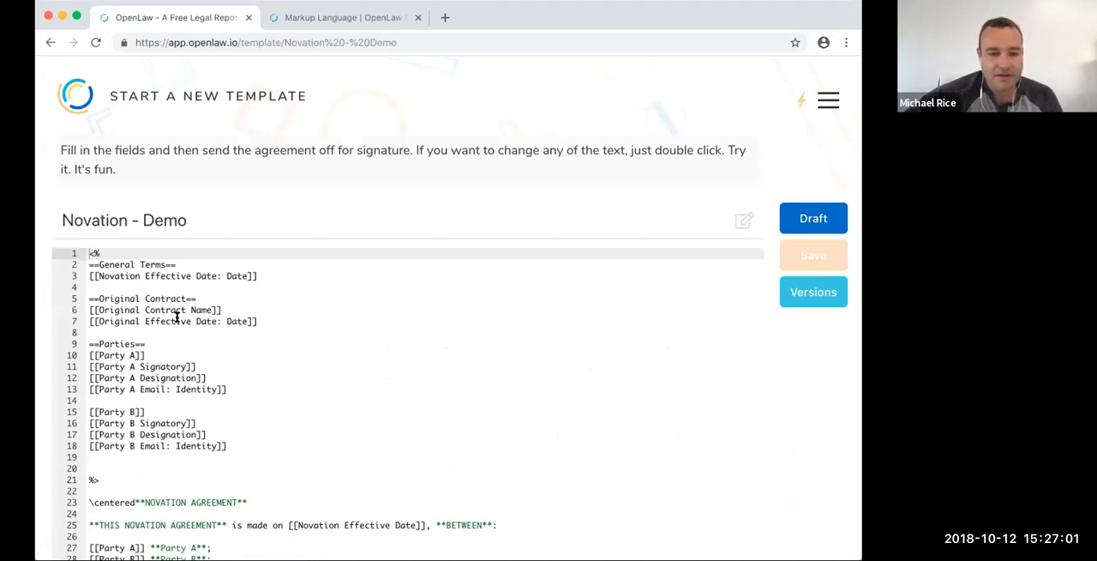
{"action": "left_click", "coordinate": [119, 389]}
{"action": "left_click", "coordinate": [221, 411]}
{"action": "scroll", "coordinate": [245, 418], "scroll_direction": "down", "scroll_amount": 10}
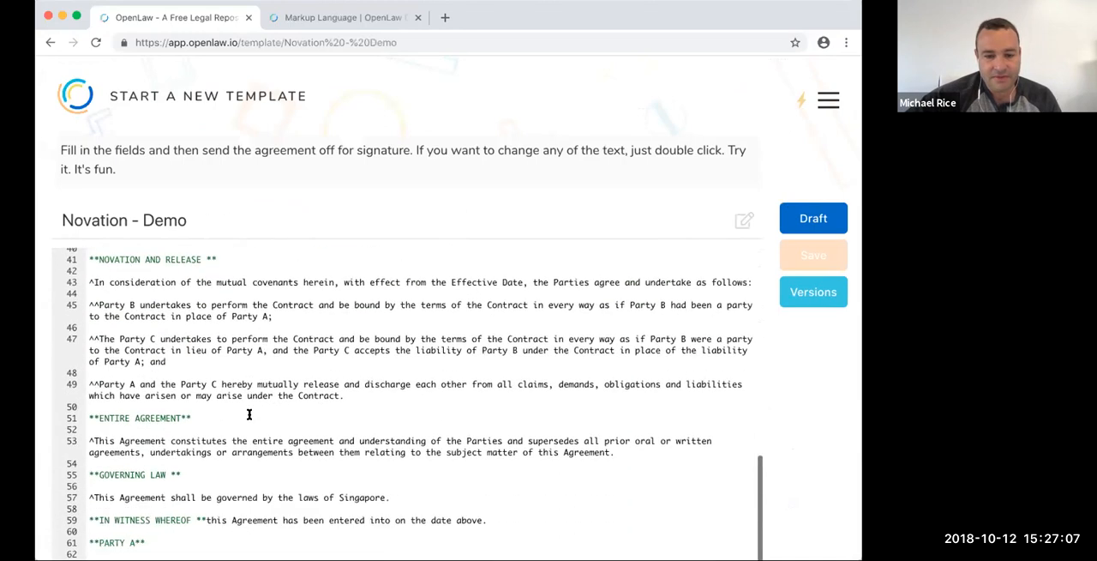
{"action": "scroll", "coordinate": [248, 414], "scroll_direction": "down", "scroll_amount": 2}
{"action": "scroll", "coordinate": [796, 436], "scroll_direction": "down", "scroll_amount": 4}
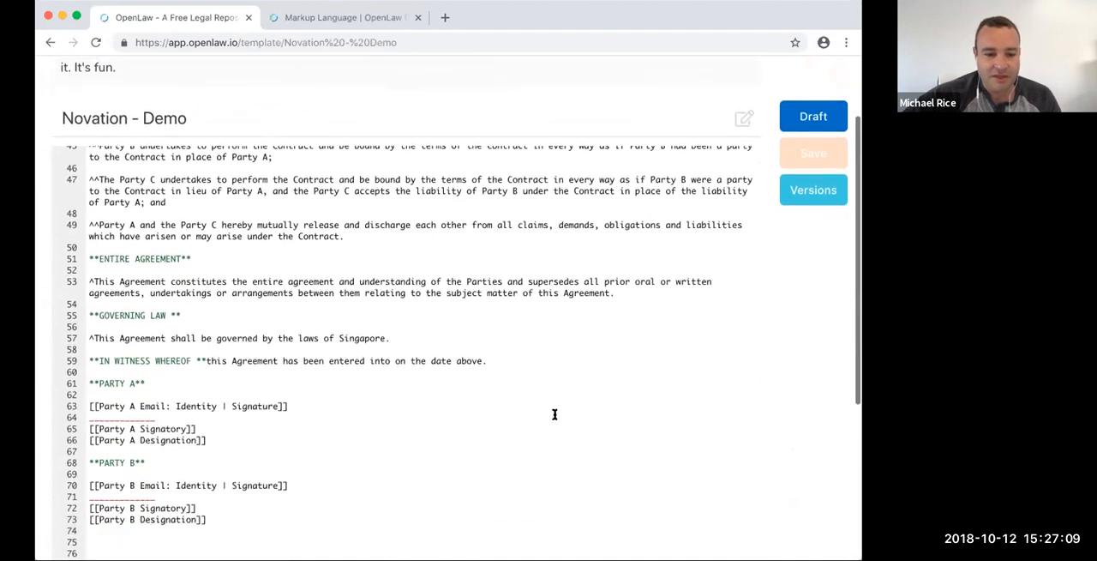
- Examine the Party A and Party B signature variables in the Novation - Demo source and preview the template's draft
{"action": "scroll", "coordinate": [555, 414], "scroll_direction": "down", "scroll_amount": 3}
{"action": "scroll", "coordinate": [218, 372], "scroll_direction": "up", "scroll_amount": 1}
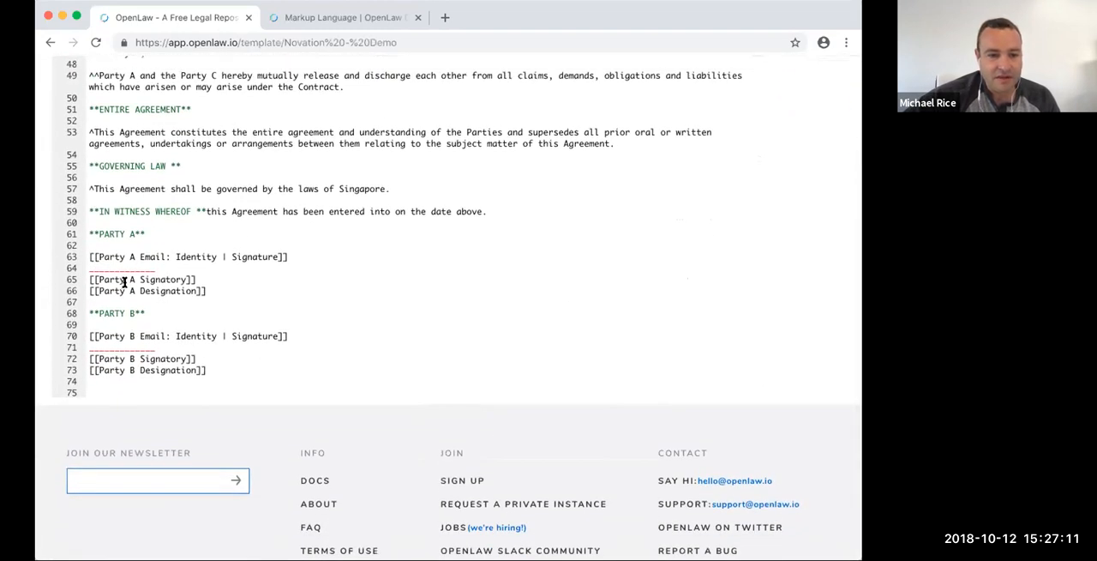
{"action": "left_click", "coordinate": [225, 256]}
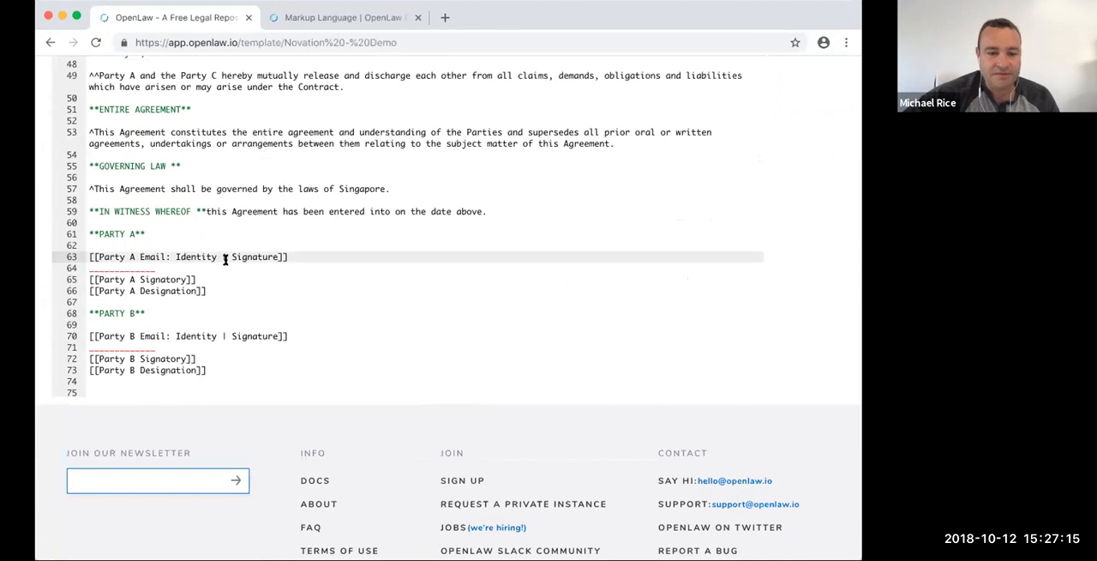
{"action": "scroll", "coordinate": [623, 137], "scroll_direction": "up", "scroll_amount": 2}
{"action": "scroll", "coordinate": [686, 142], "scroll_direction": "up", "scroll_amount": 10}
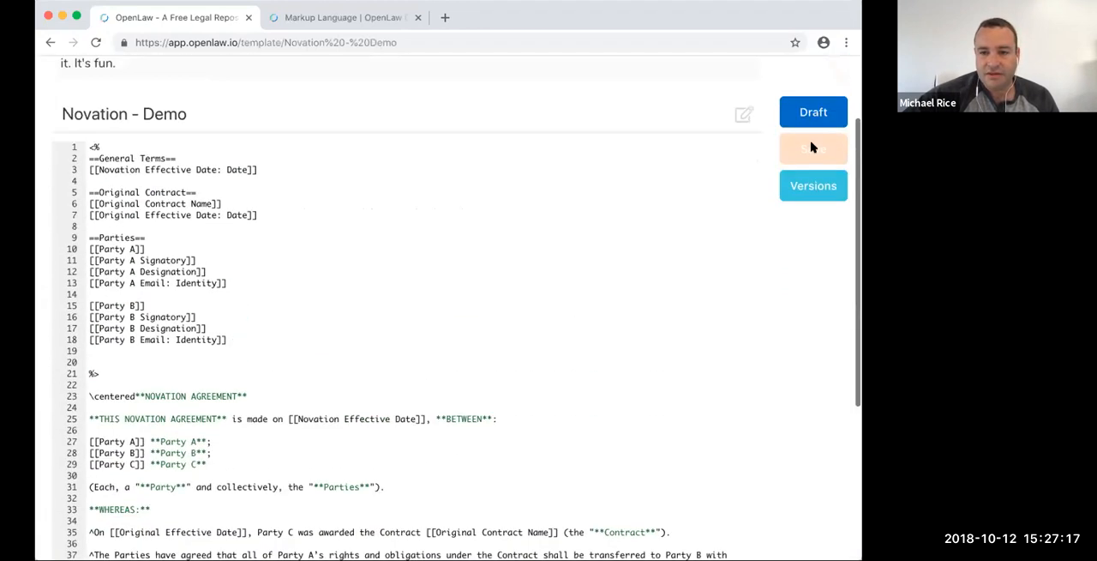
{"action": "left_click", "coordinate": [808, 142]}
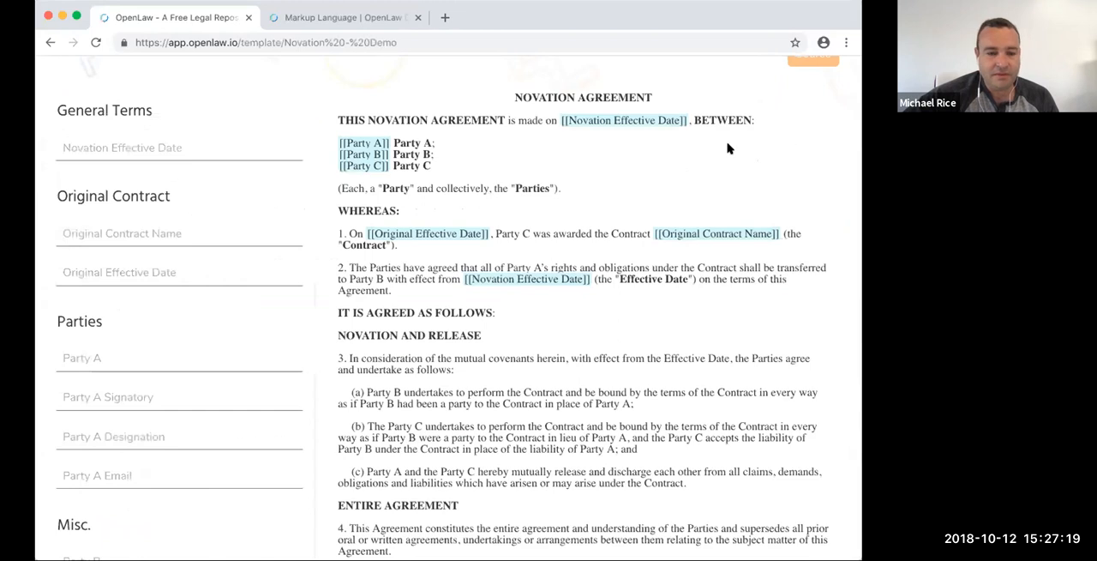
{"action": "scroll", "coordinate": [835, 134], "scroll_direction": "up", "scroll_amount": 1}
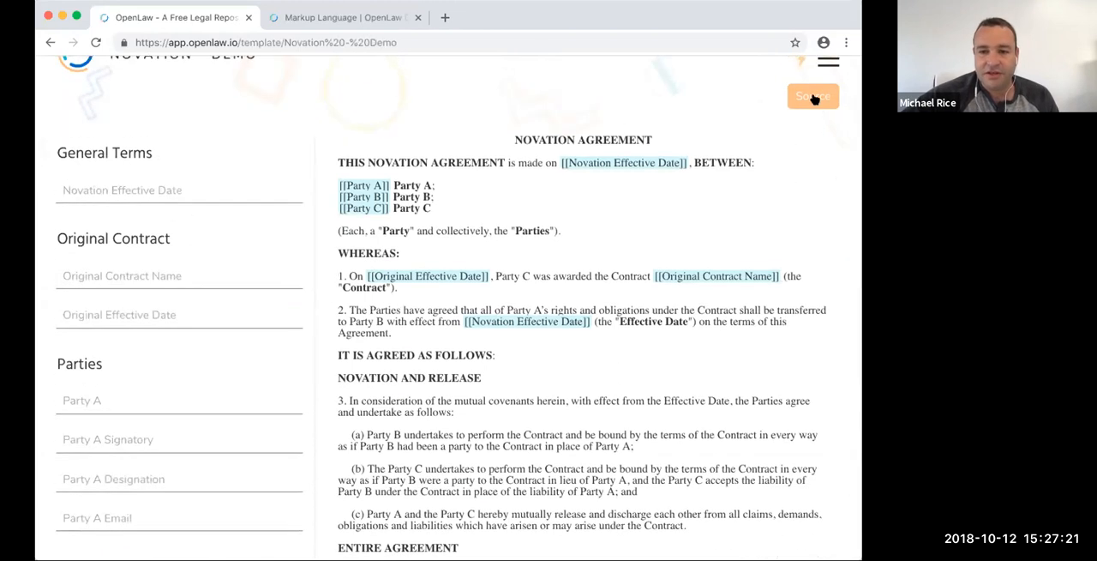
- Return to the Novation - Demo source and copy ": Identity | Signature]]" from the Party A Email variable in the signature block
{"action": "left_click", "coordinate": [814, 100]}
{"action": "scroll", "coordinate": [620, 248], "scroll_direction": "down", "scroll_amount": 5}
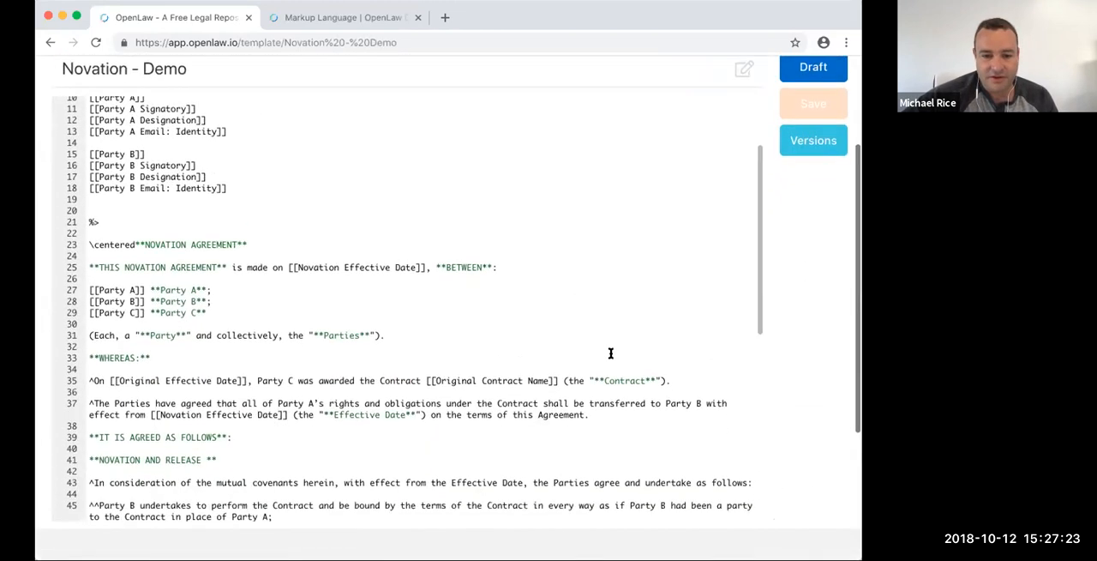
{"action": "scroll", "coordinate": [610, 353], "scroll_direction": "down", "scroll_amount": 10}
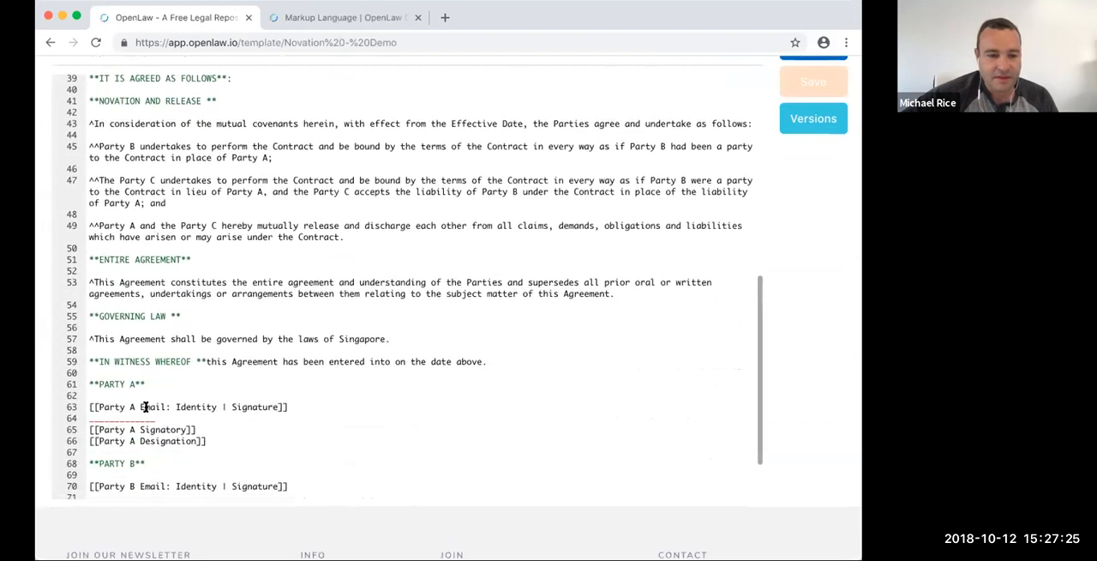
{"action": "left_click_drag", "start_coordinate": [164, 406], "coordinate": [288, 406]}
{"action": "key", "text": "super+c"}
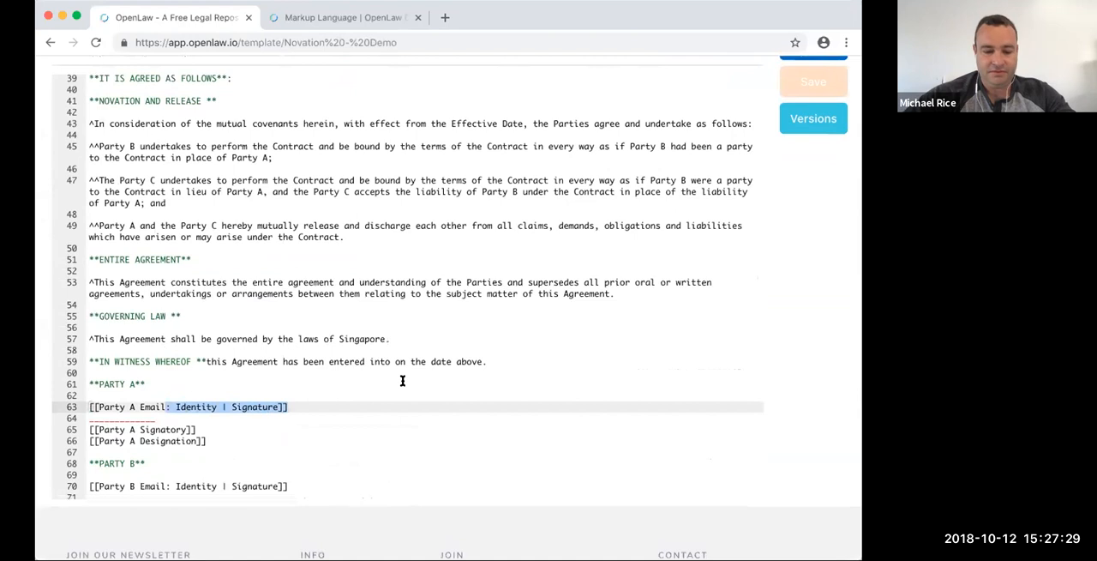
- Find the RETAINER FOR ATTORNEY template in the latest community activity and open its source
{"action": "scroll", "coordinate": [615, 358], "scroll_direction": "up", "scroll_amount": 10}
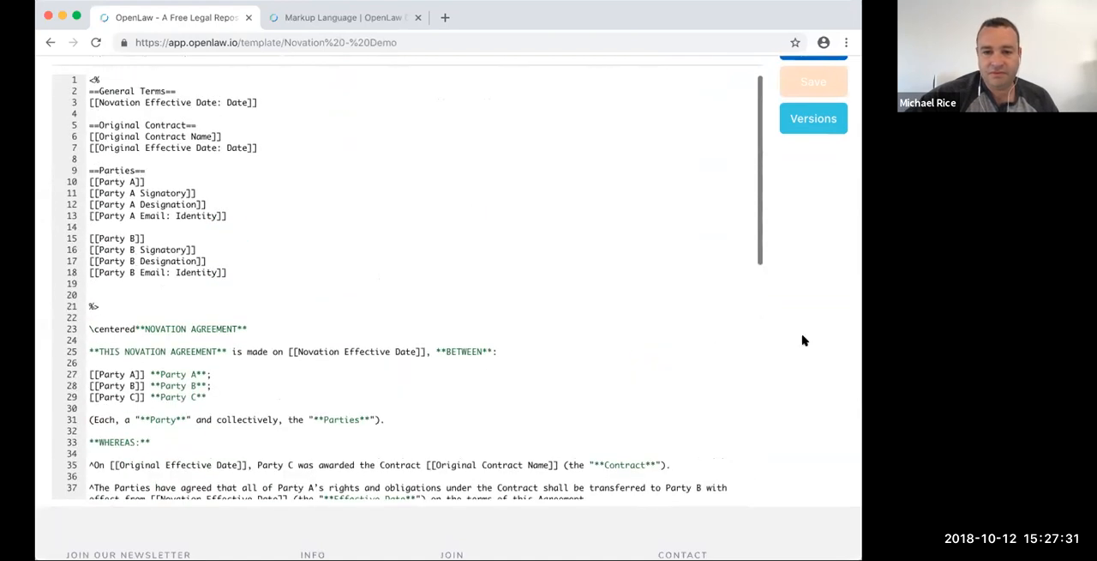
{"action": "scroll", "coordinate": [801, 340], "scroll_direction": "up", "scroll_amount": 3}
{"action": "scroll", "coordinate": [846, 327], "scroll_direction": "up", "scroll_amount": 1}
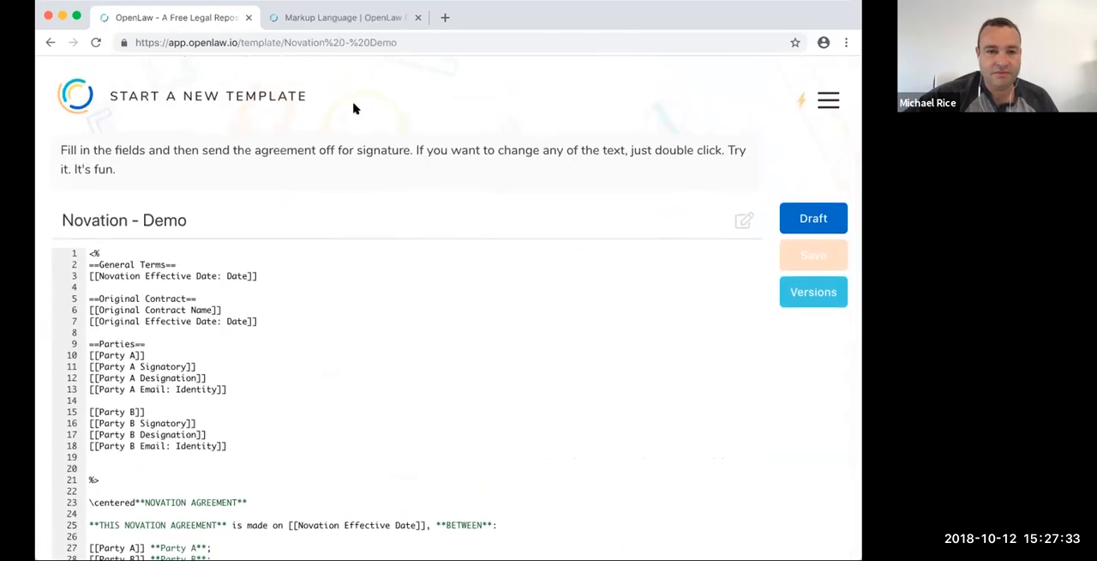
{"action": "left_click", "coordinate": [89, 94]}
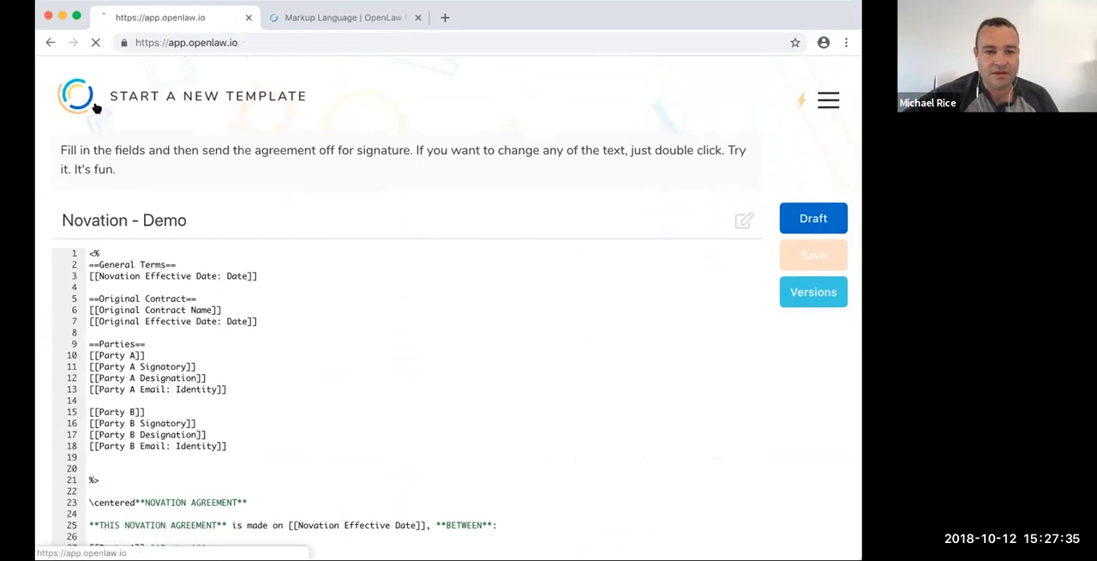
{"action": "left_click", "coordinate": [824, 103]}
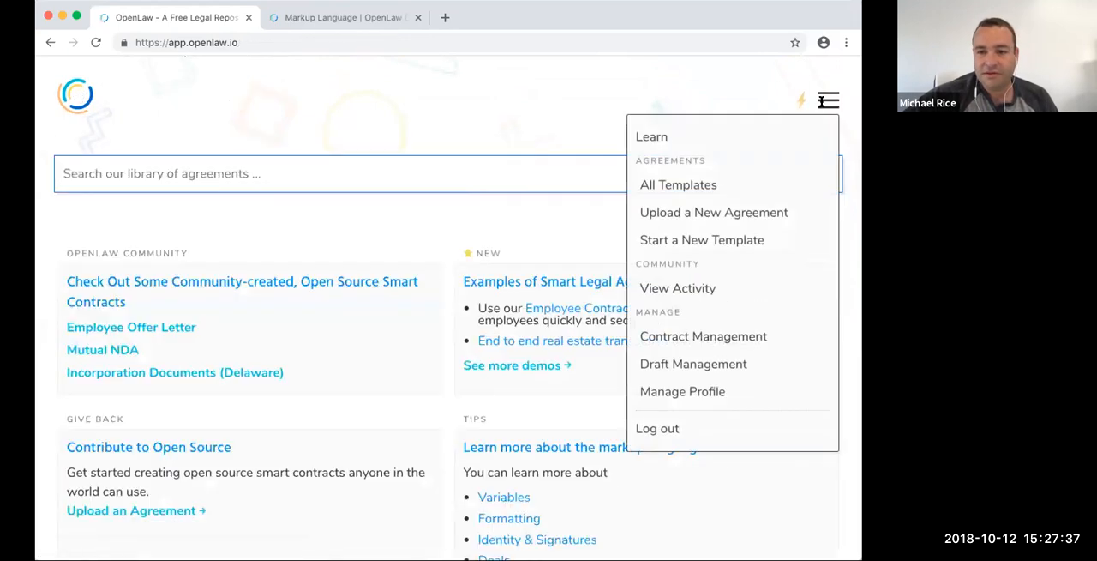
{"action": "left_click", "coordinate": [800, 100]}
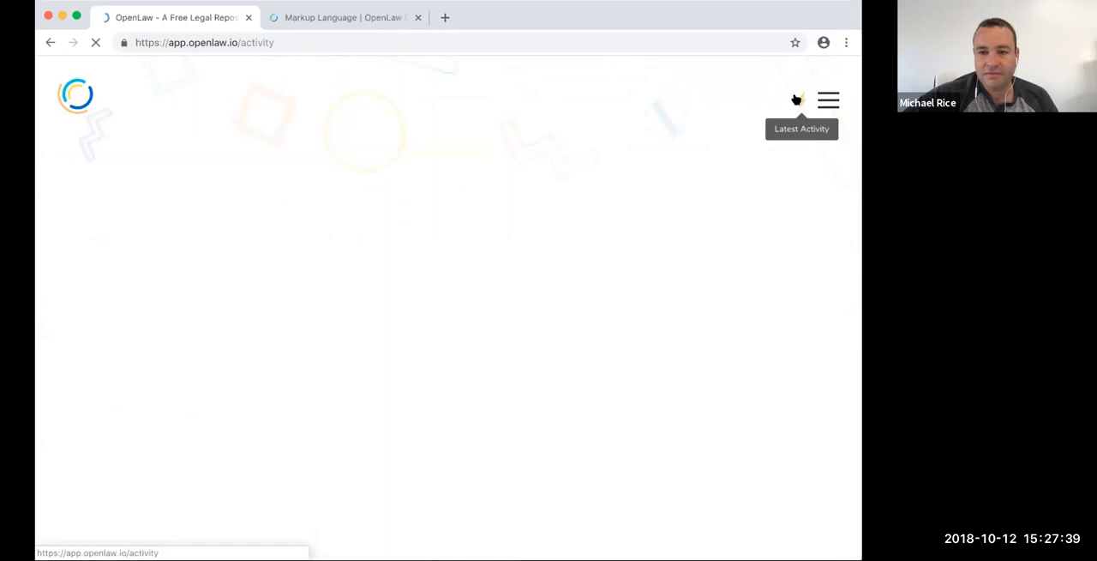
{"action": "left_click", "coordinate": [114, 222]}
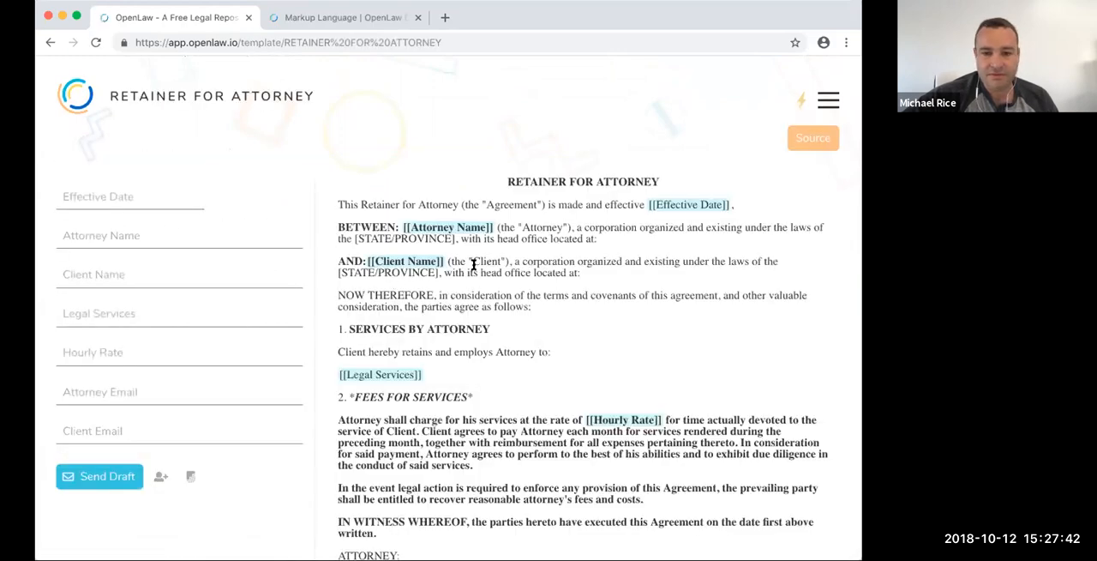
{"action": "left_click", "coordinate": [799, 141]}
- Change the Attorney Email and Client Email variables to "Identity | Signature" and delete the leftover Print Name and Title text below them
{"action": "scroll", "coordinate": [353, 312], "scroll_direction": "down", "scroll_amount": 3}
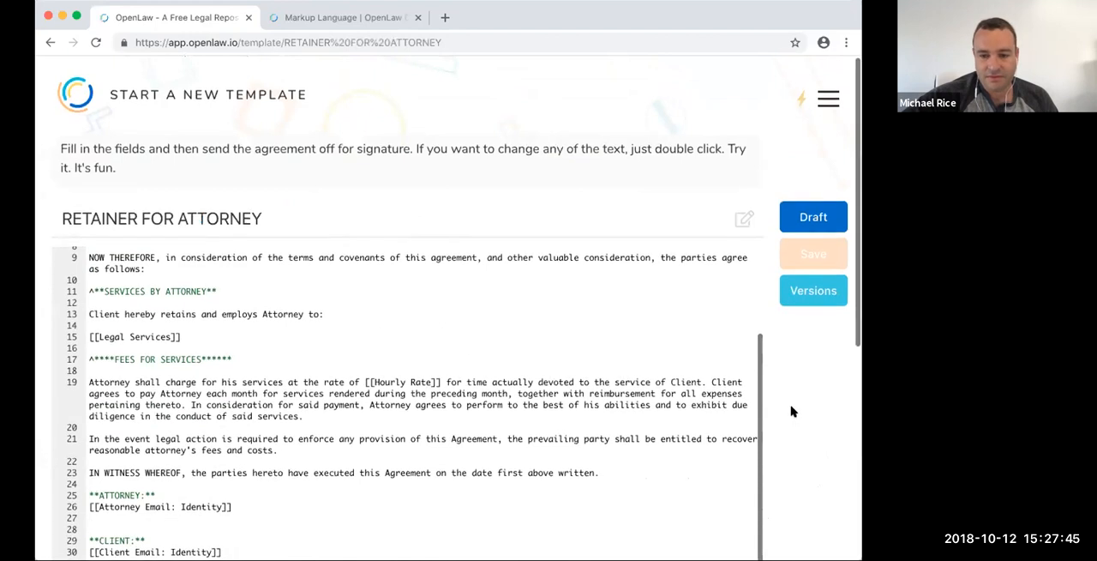
{"action": "scroll", "coordinate": [791, 409], "scroll_direction": "down", "scroll_amount": 3}
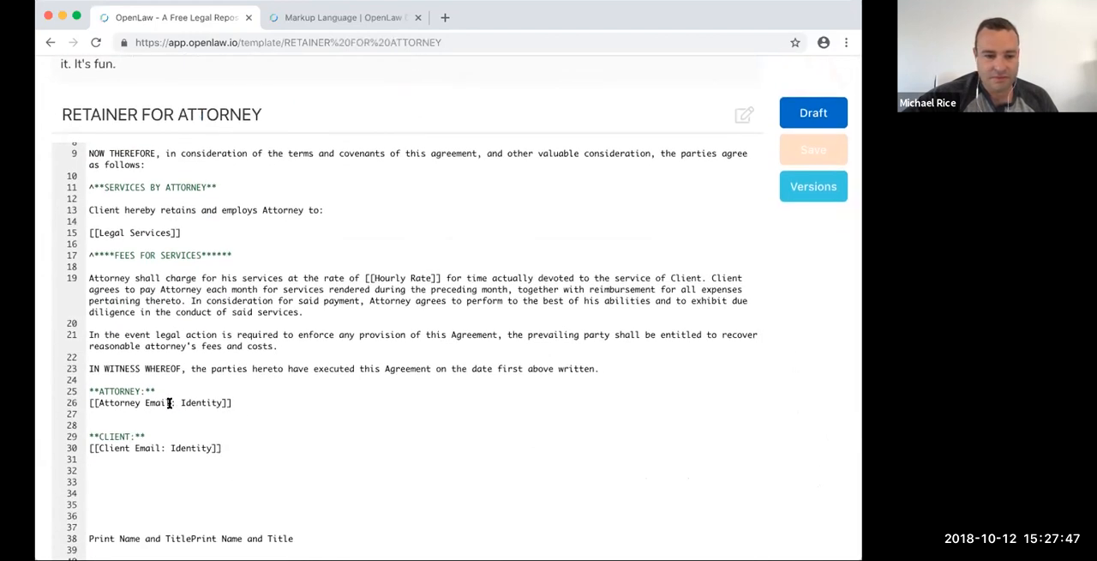
{"action": "left_click_drag", "start_coordinate": [171, 402], "coordinate": [242, 397]}
{"action": "key", "text": "super+v"}
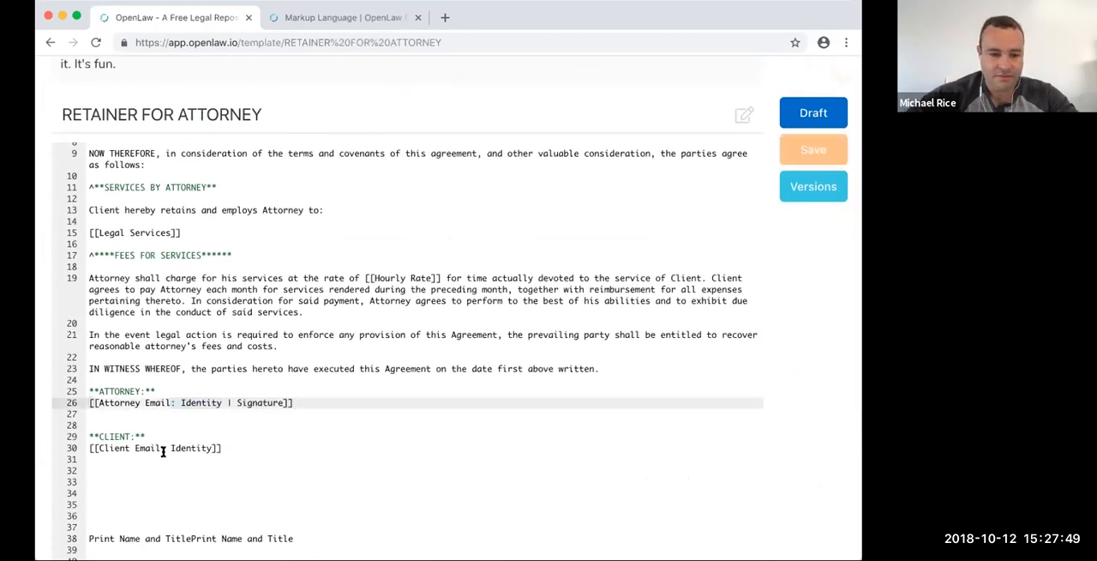
{"action": "left_click_drag", "start_coordinate": [161, 447], "coordinate": [231, 447]}
{"action": "key", "text": "super+v"}
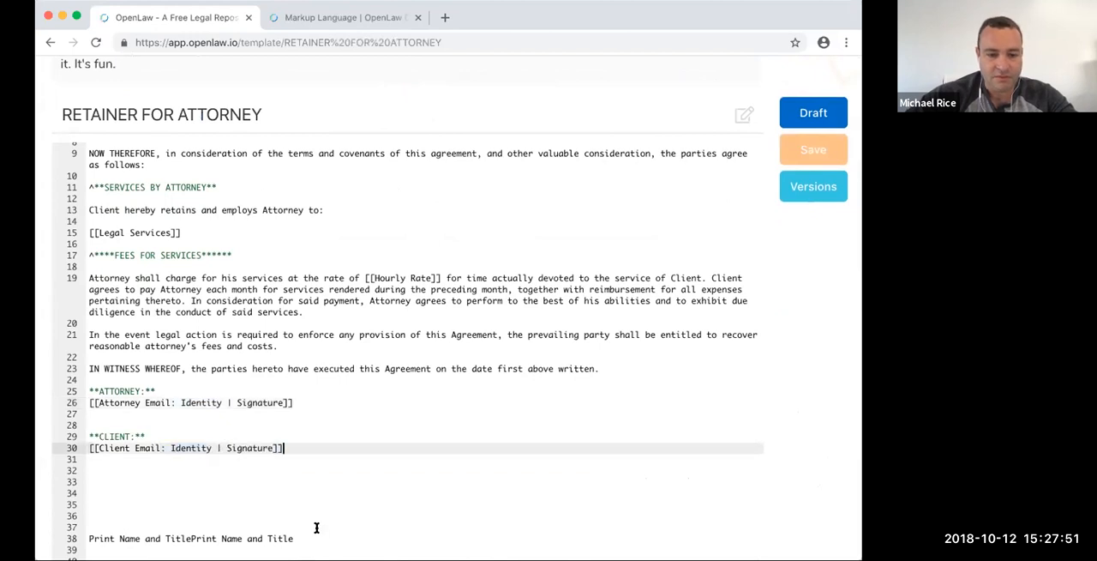
{"action": "left_click_drag", "start_coordinate": [316, 537], "coordinate": [302, 464]}
{"action": "key", "text": "BackSpace"}
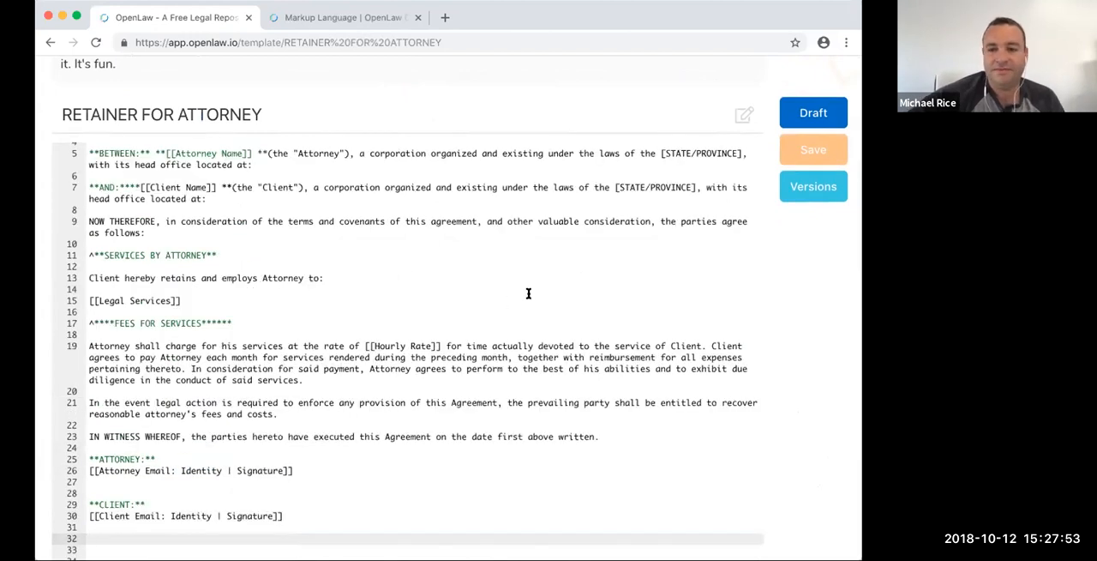
- Reset the page zoom to actual size, then save the retainer template and open its draft
{"action": "scroll", "coordinate": [674, 162], "scroll_direction": "up", "scroll_amount": 3}
{"action": "scroll", "coordinate": [605, 160], "scroll_direction": "left", "scroll_amount": 1}
{"action": "left_click", "coordinate": [96, 1]}
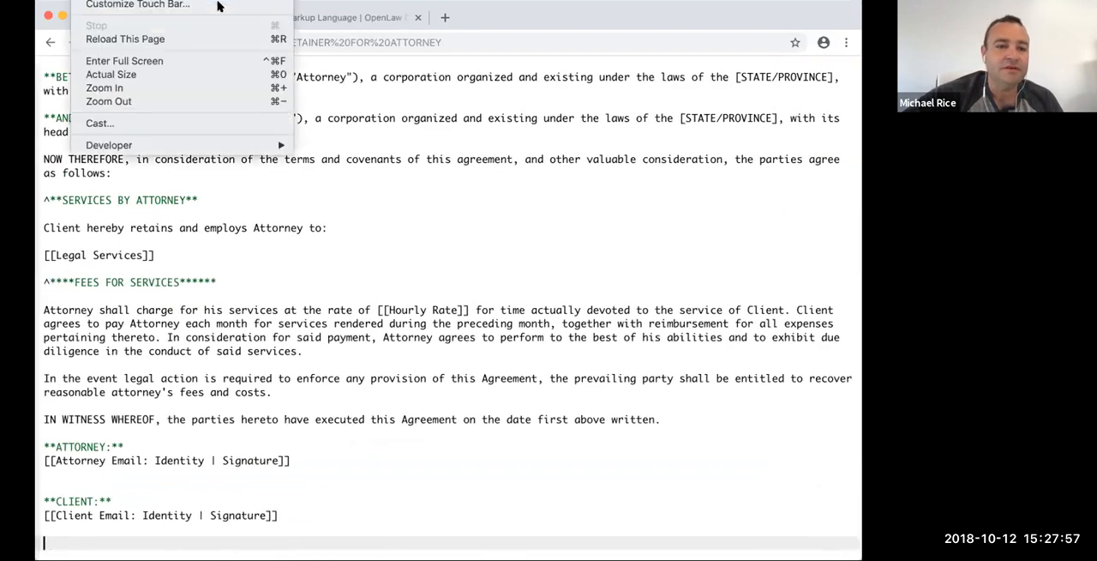
{"action": "left_click", "coordinate": [110, 75]}
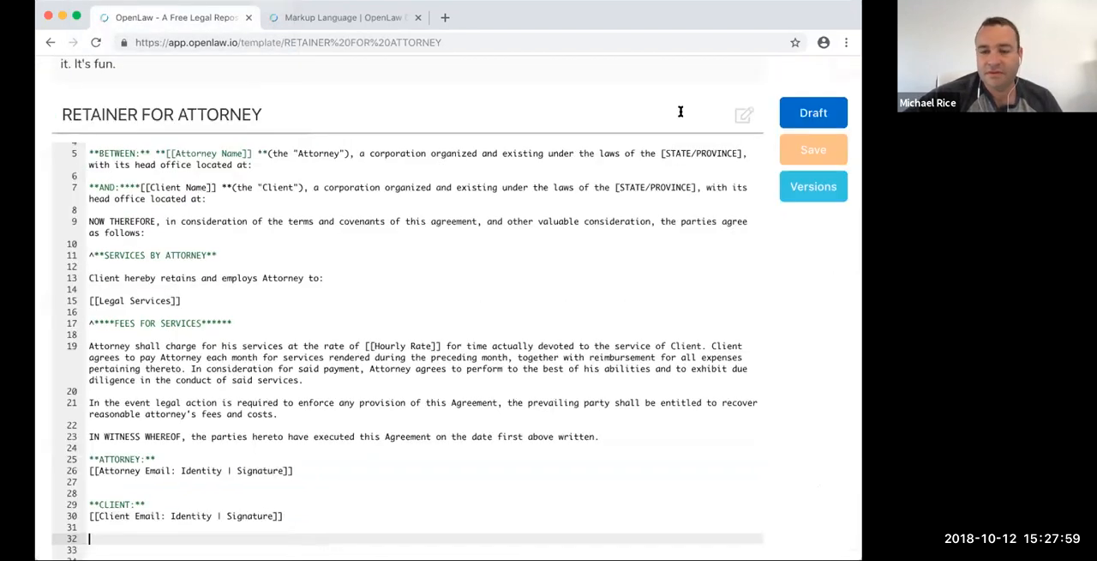
{"action": "left_click", "coordinate": [799, 149]}
{"action": "left_click", "coordinate": [821, 100]}
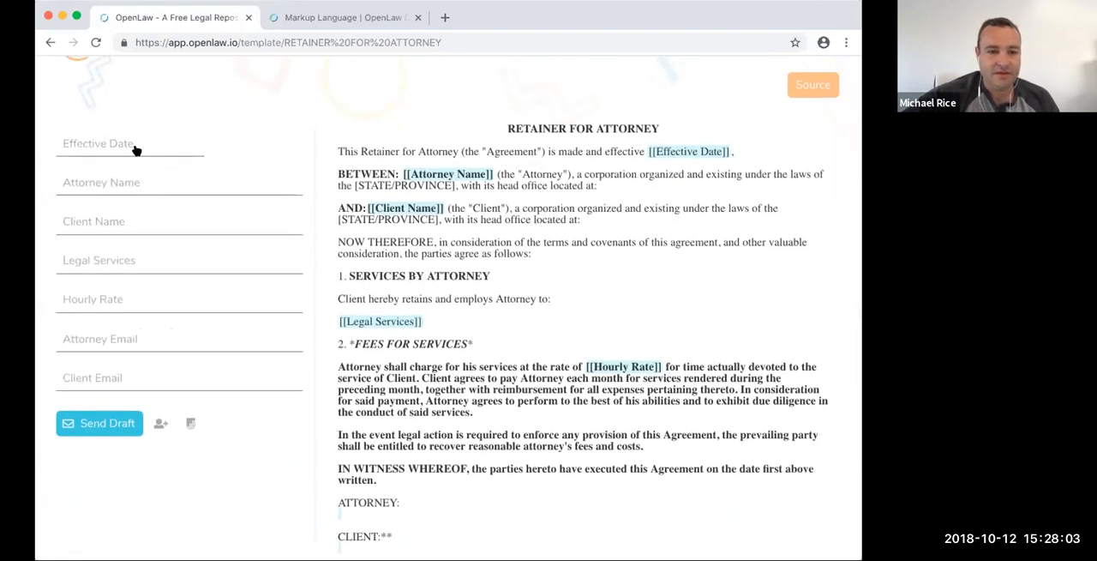
- Fill in the effective date October 12, 2018, the attorney's and client's names, legal services "Advice" and hourly rate 100
{"action": "left_click", "coordinate": [135, 150]}
{"action": "left_click", "coordinate": [230, 239]}
{"action": "left_click", "coordinate": [143, 182]}
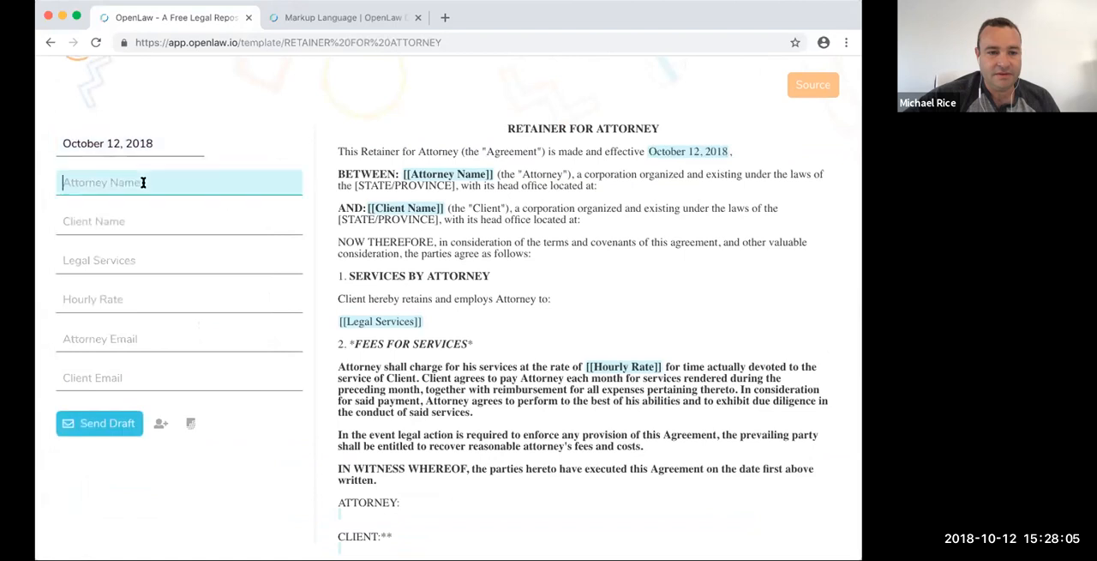
{"action": "type", "text": "Michael"}
{"action": "key", "text": "Tab"}
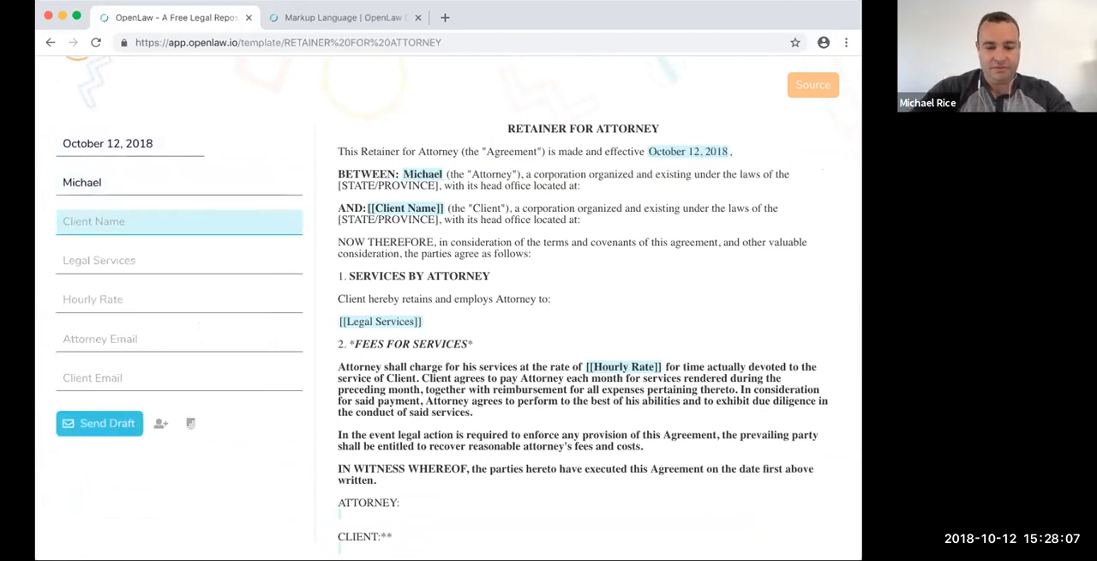
{"action": "type", "text": "Kirsten"}
{"action": "key", "text": "Tab"}
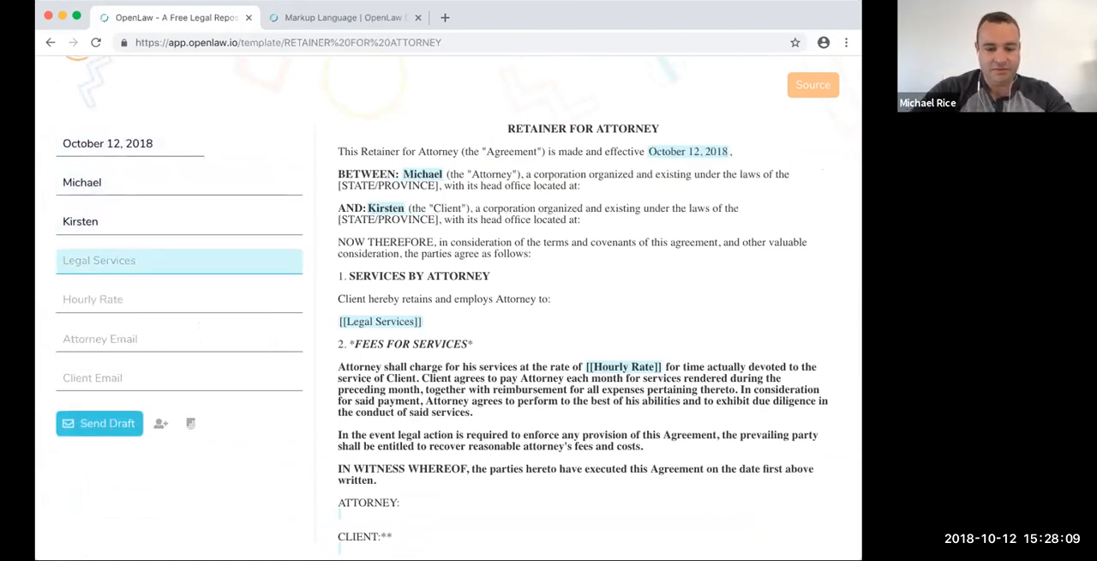
{"action": "type", "text": "Advice"}
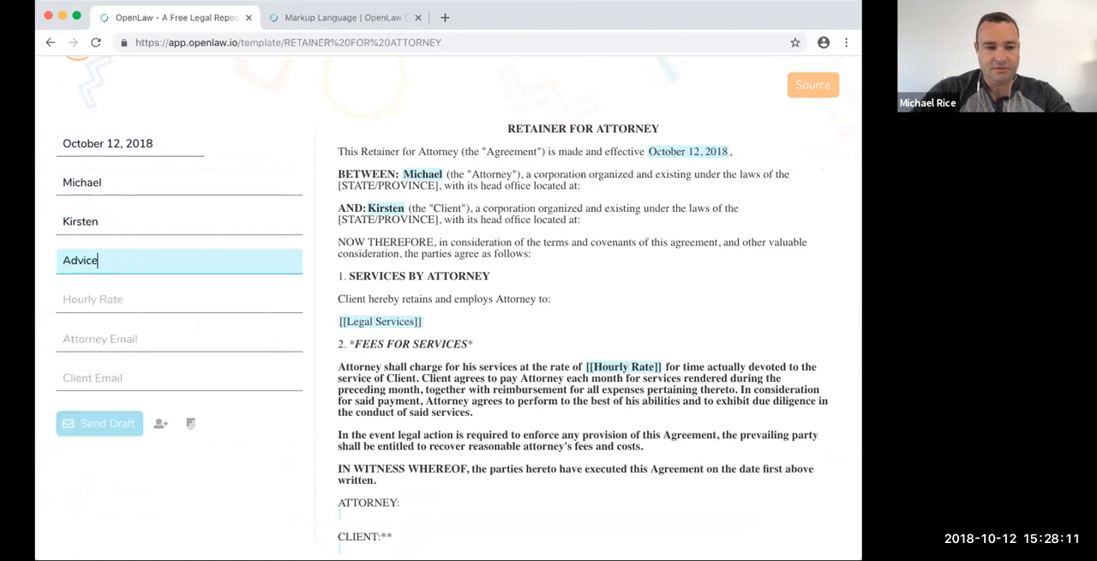
{"action": "key", "text": "Tab"}
{"action": "type", "text": "100"}
{"action": "key", "text": "Tab"}
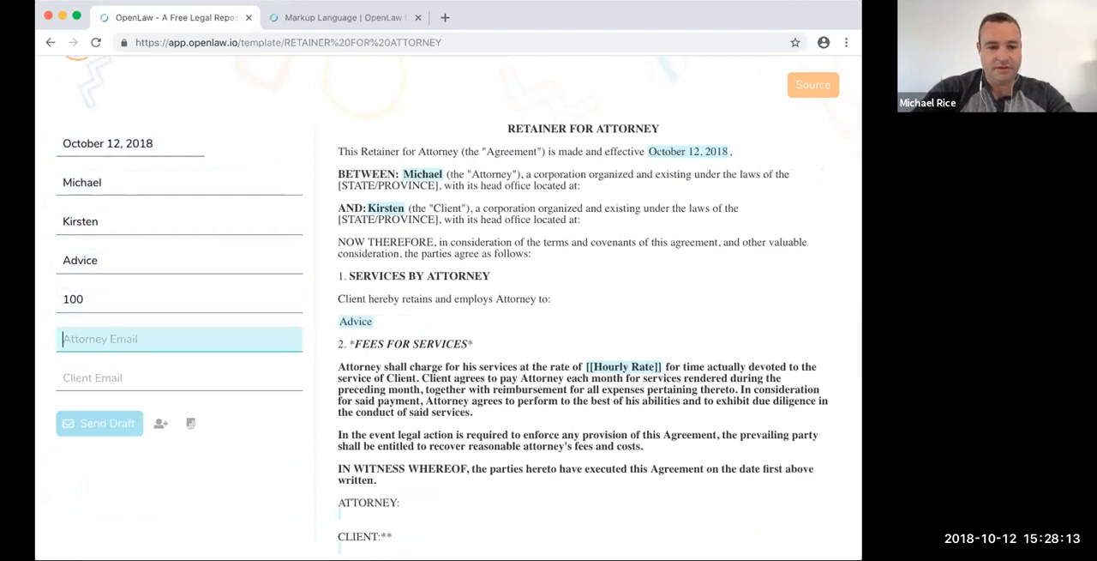
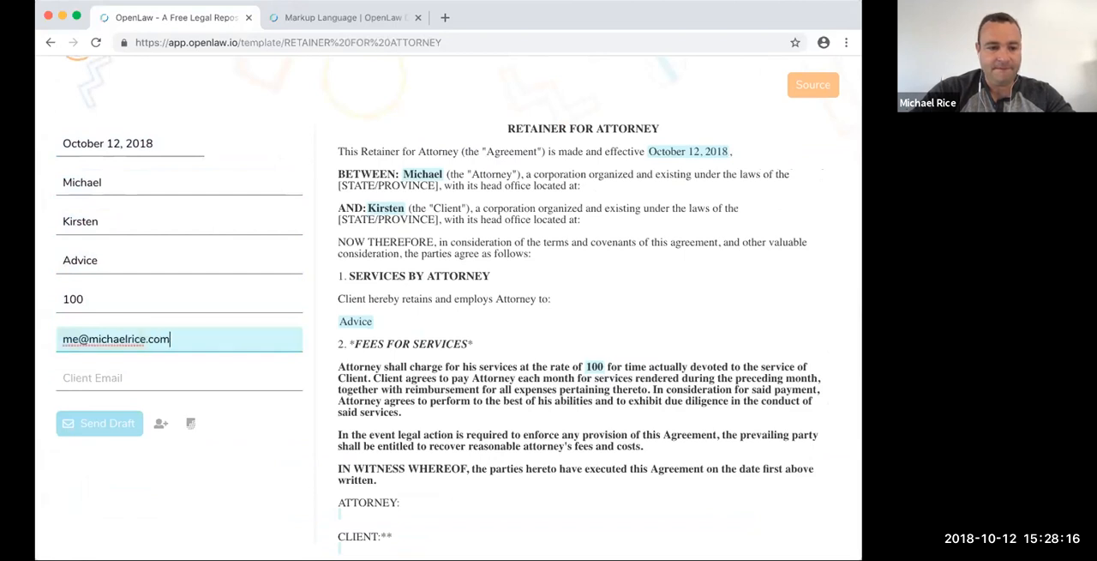
- Enter the attorney's and client's email addresses, then sign and send the agreement
{"action": "key", "text": "Tab"}
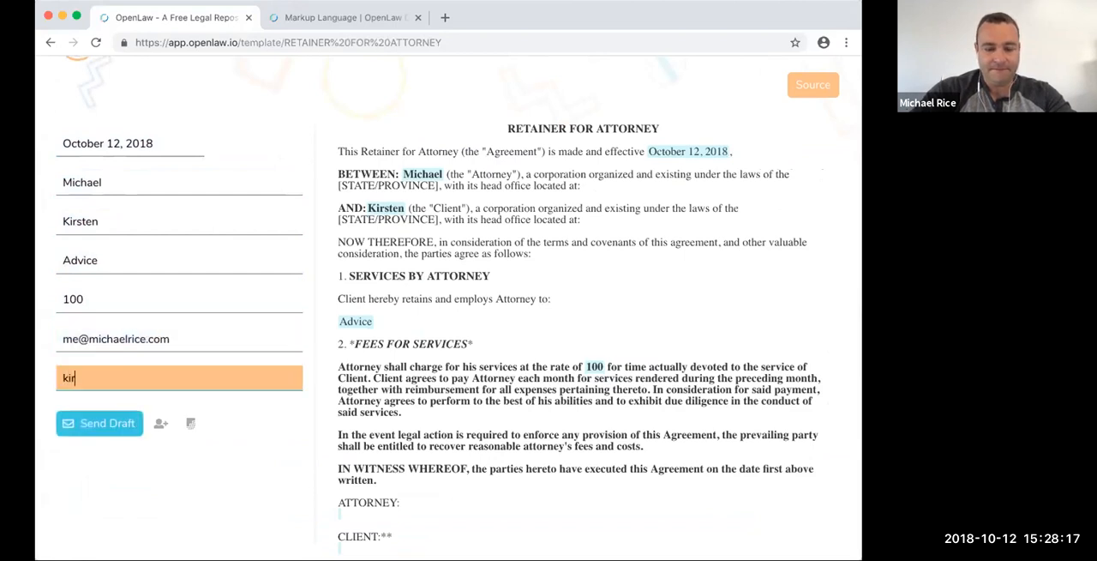
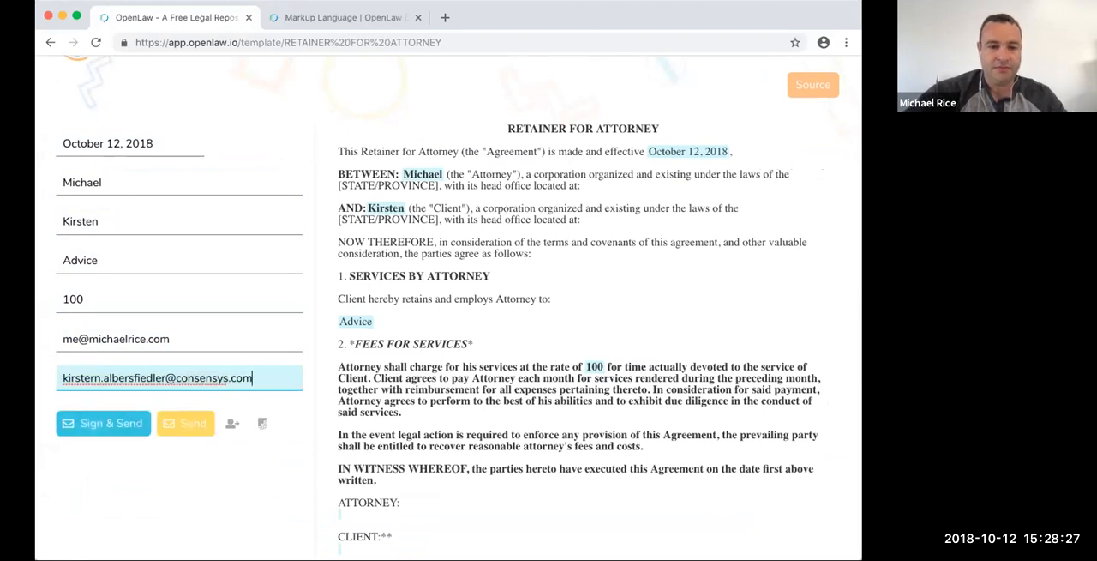
{"action": "left_click", "coordinate": [123, 426]}
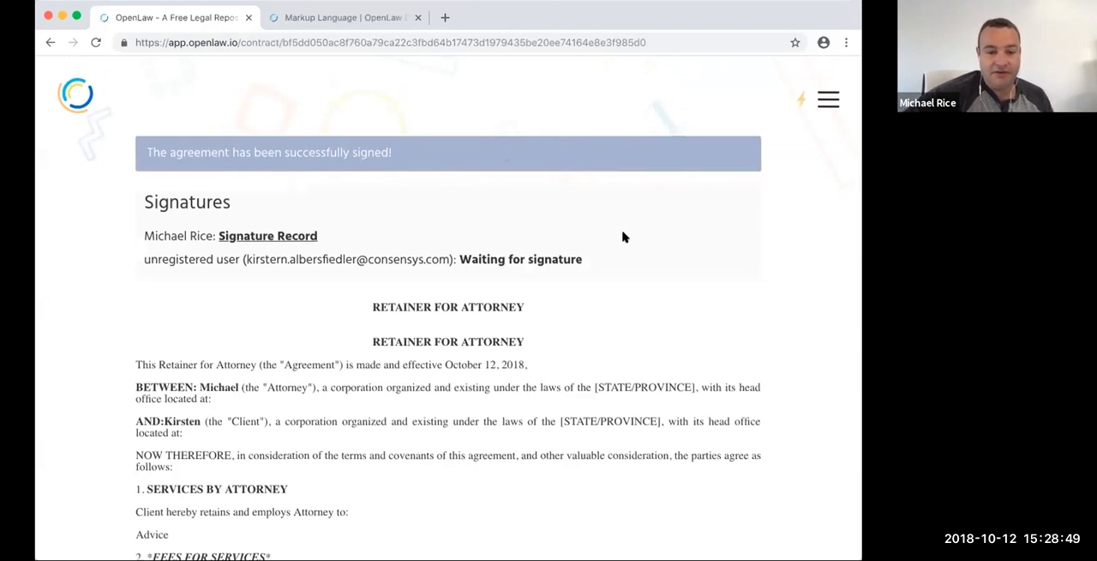
- Review the sent retainer agreement, checking its signature statuses, filled-in terms and the attorney and client signature blocks
{"action": "scroll", "coordinate": [625, 236], "scroll_direction": "down", "scroll_amount": 2}
{"action": "scroll", "coordinate": [626, 236], "scroll_direction": "down", "scroll_amount": 2}
{"action": "scroll", "coordinate": [627, 234], "scroll_direction": "up", "scroll_amount": 2}
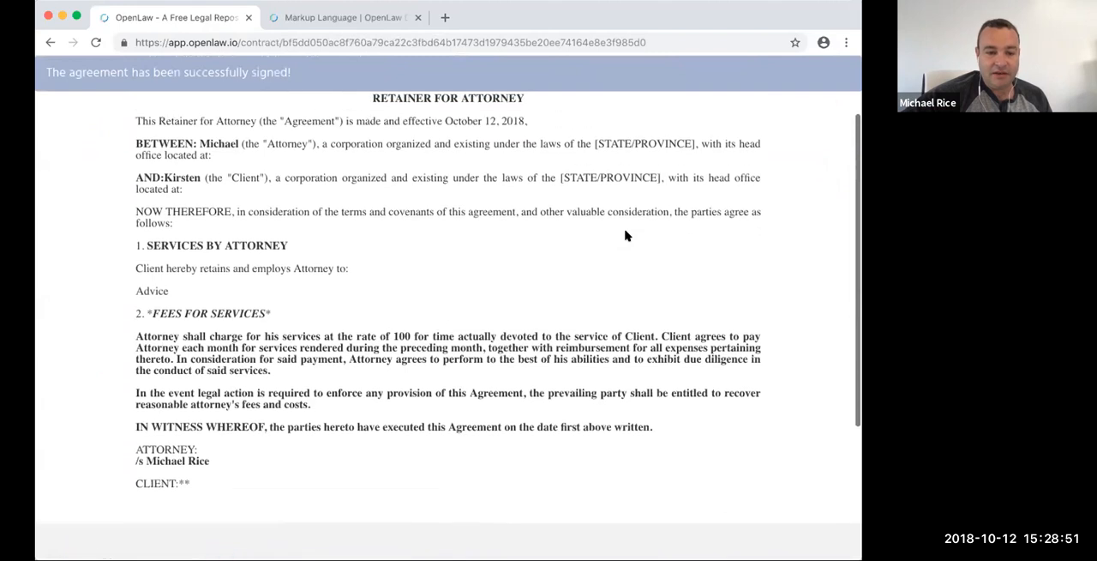
{"action": "scroll", "coordinate": [627, 236], "scroll_direction": "down", "scroll_amount": 2}
{"action": "scroll", "coordinate": [630, 236], "scroll_direction": "up", "scroll_amount": 4}
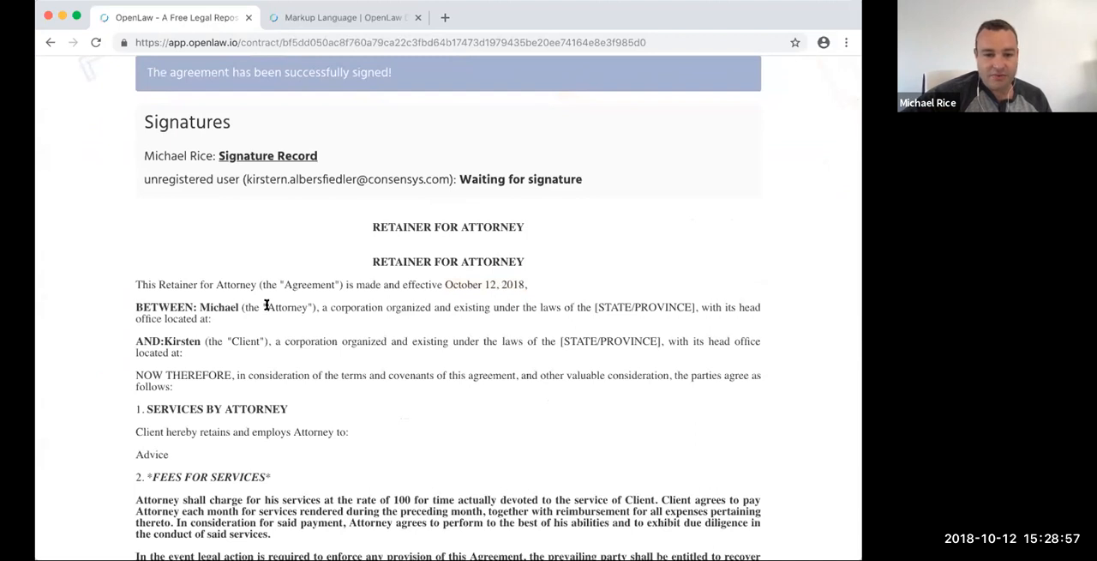
{"action": "scroll", "coordinate": [233, 313], "scroll_direction": "up", "scroll_amount": 3}
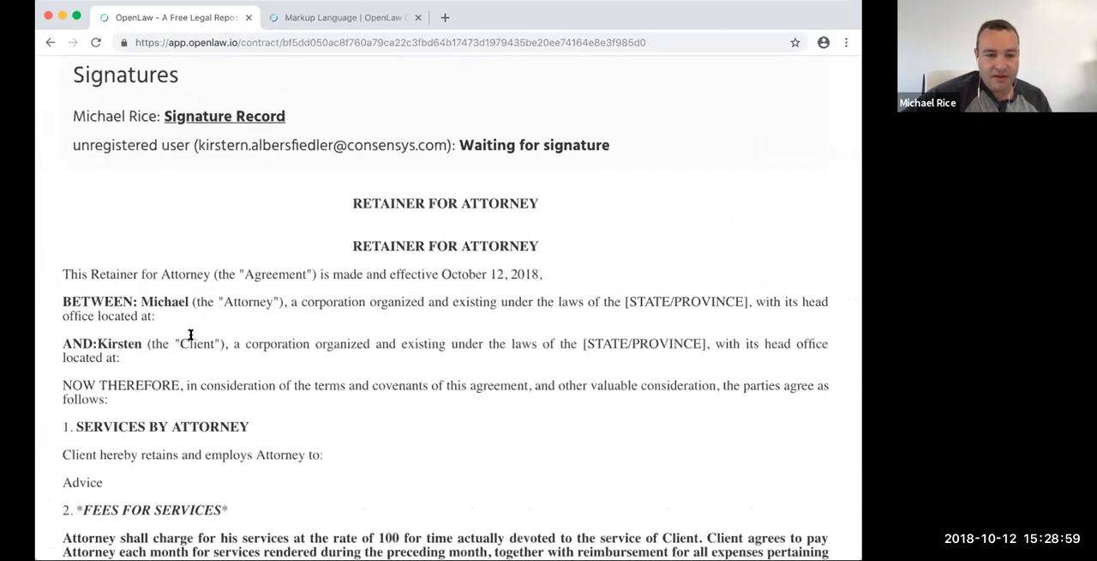
- Reopen the sent retainer agreement from Contract Management and open the attorney's Signature Record
{"action": "scroll", "coordinate": [190, 334], "scroll_direction": "down", "scroll_amount": 3}
{"action": "scroll", "coordinate": [220, 367], "scroll_direction": "down", "scroll_amount": 5}
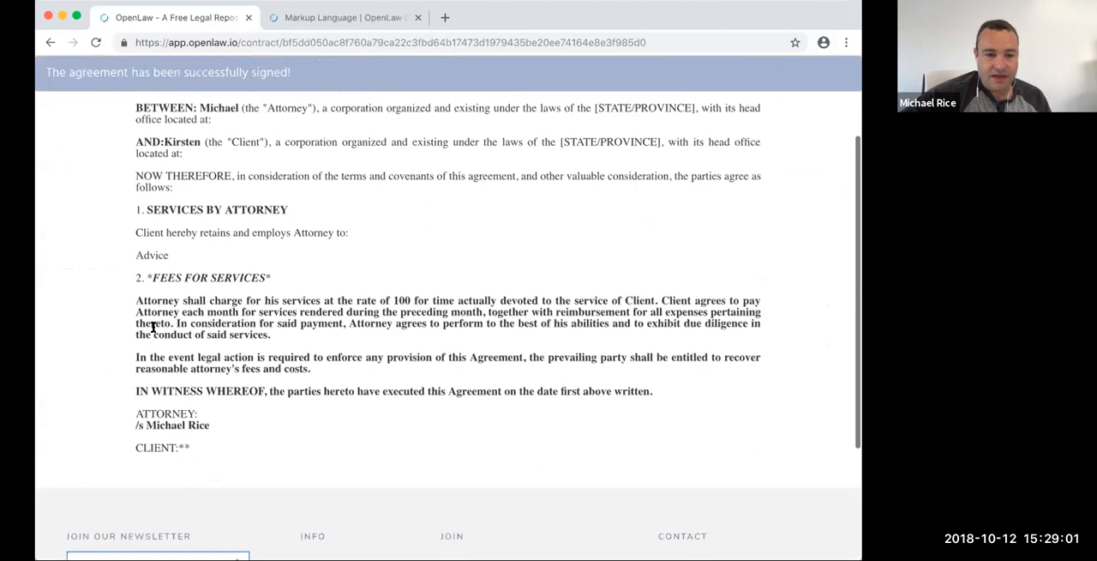
{"action": "scroll", "coordinate": [300, 391], "scroll_direction": "up", "scroll_amount": 5}
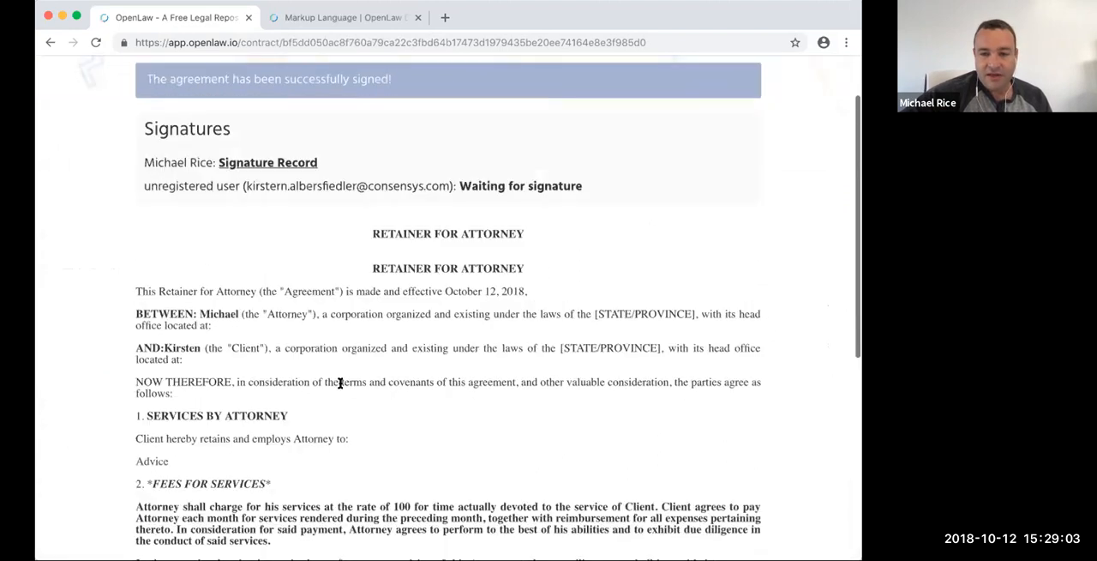
{"action": "left_click", "coordinate": [830, 107]}
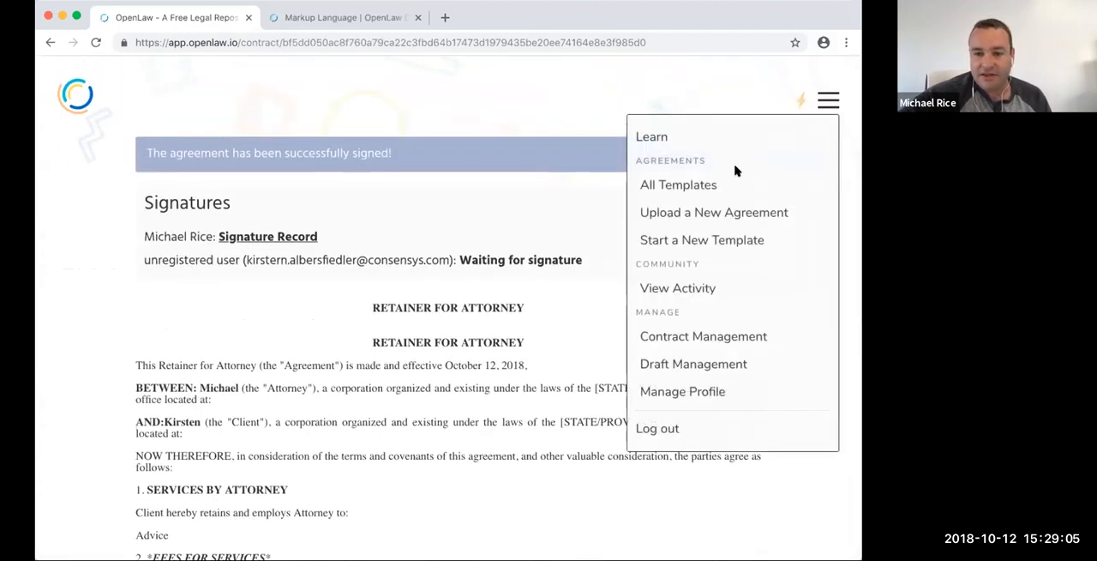
{"action": "left_click", "coordinate": [679, 334]}
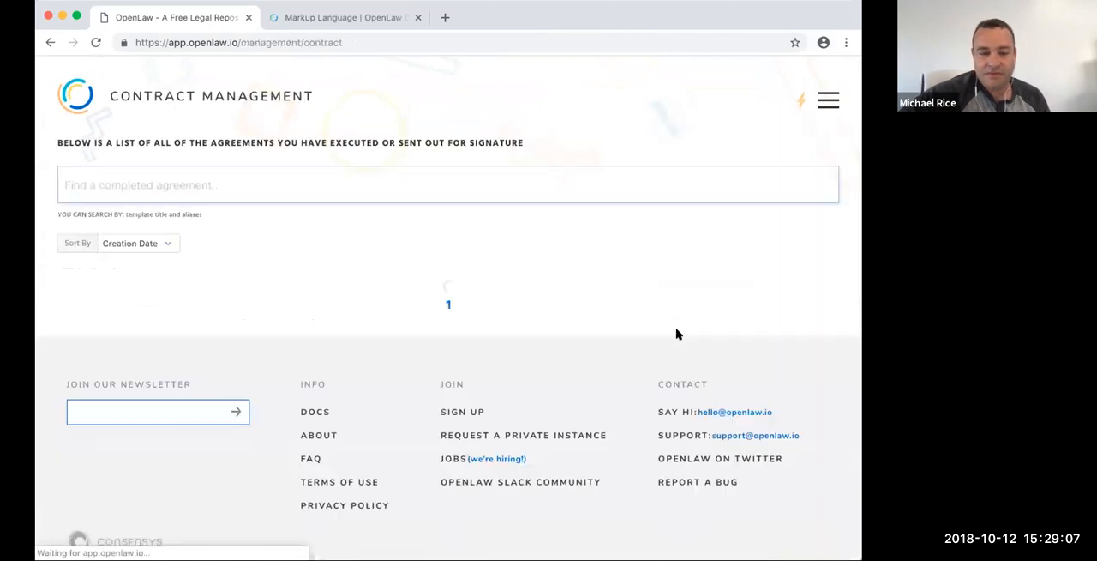
{"action": "left_click", "coordinate": [133, 291]}
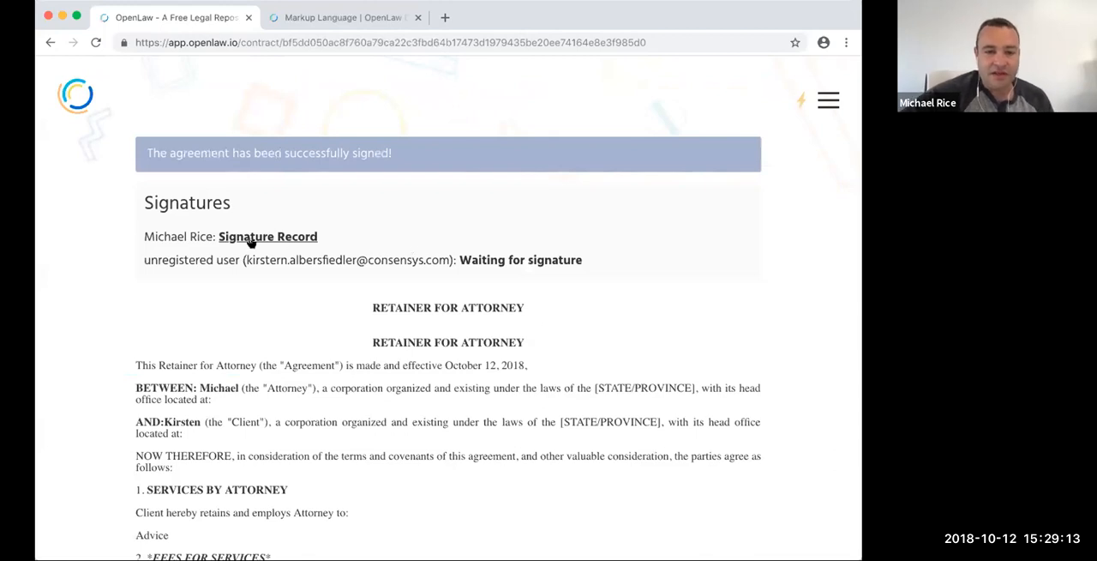
{"action": "left_click", "coordinate": [255, 239]}
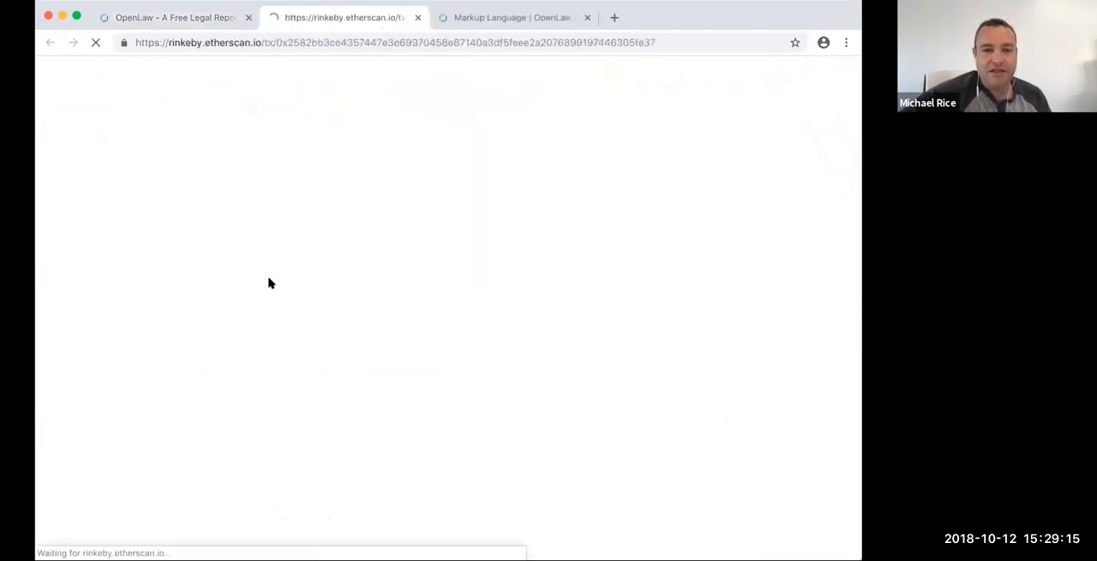
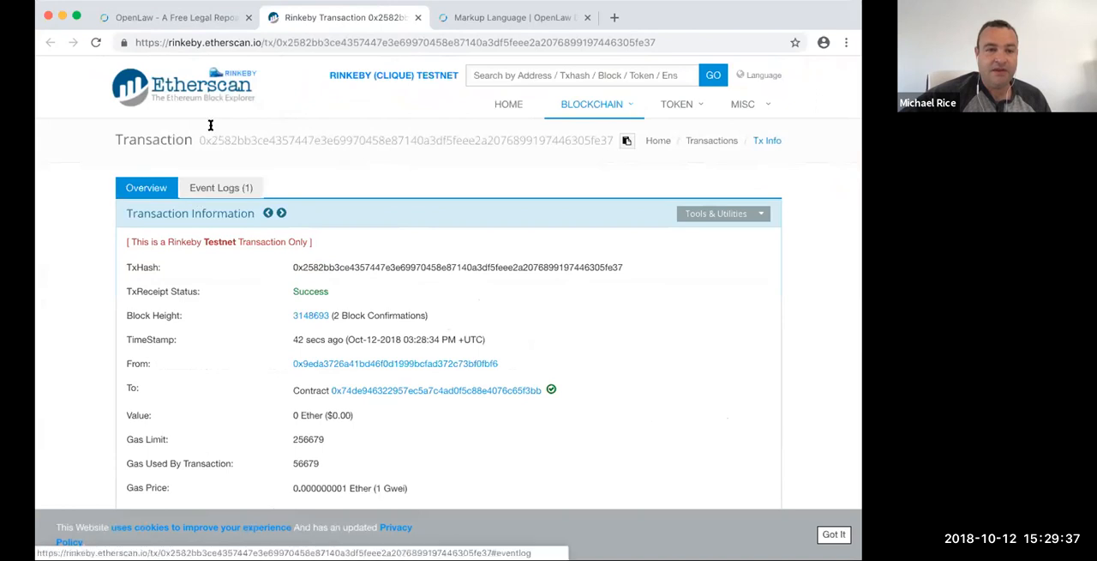
- Return to the sent retainer agreement and review the attorney's and client's signature statuses and signature blocks
{"action": "left_click", "coordinate": [207, 15]}
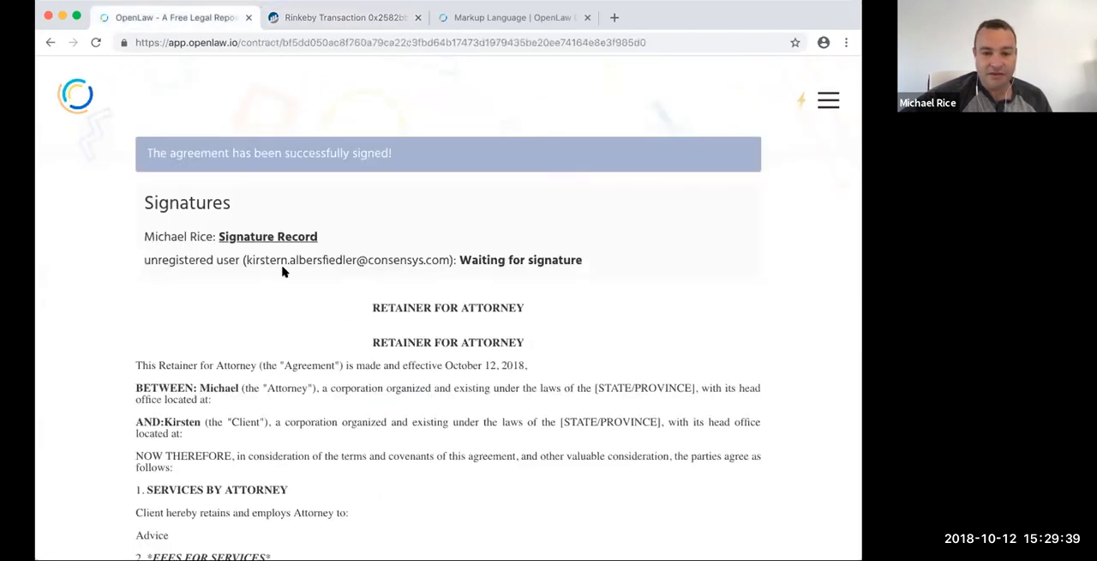
{"action": "left_click_drag", "start_coordinate": [258, 260], "coordinate": [437, 260]}
{"action": "left_click", "coordinate": [441, 292]}
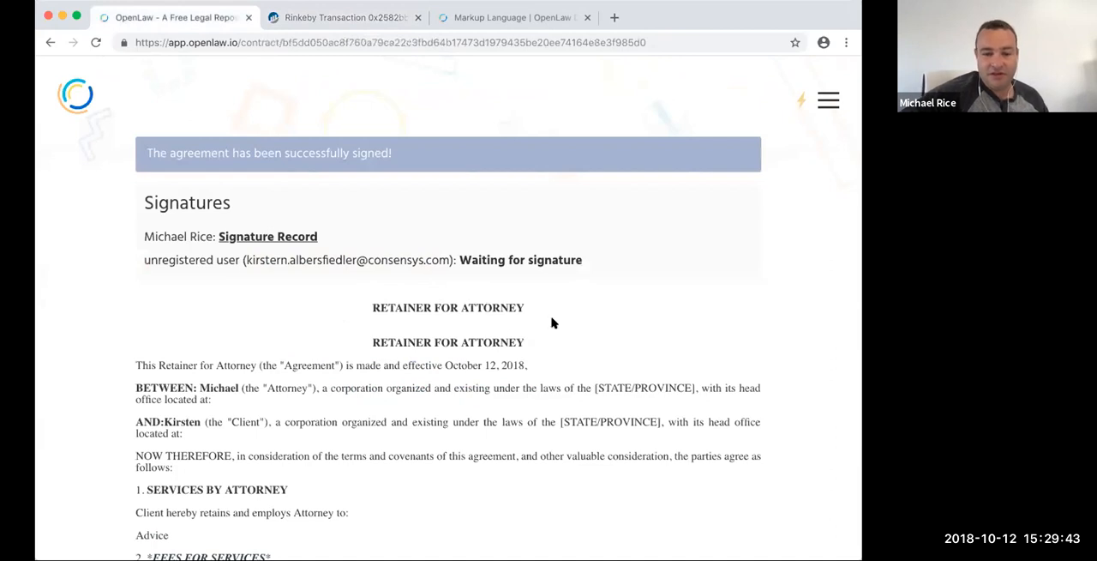
{"action": "scroll", "coordinate": [580, 351], "scroll_direction": "down", "scroll_amount": 4}
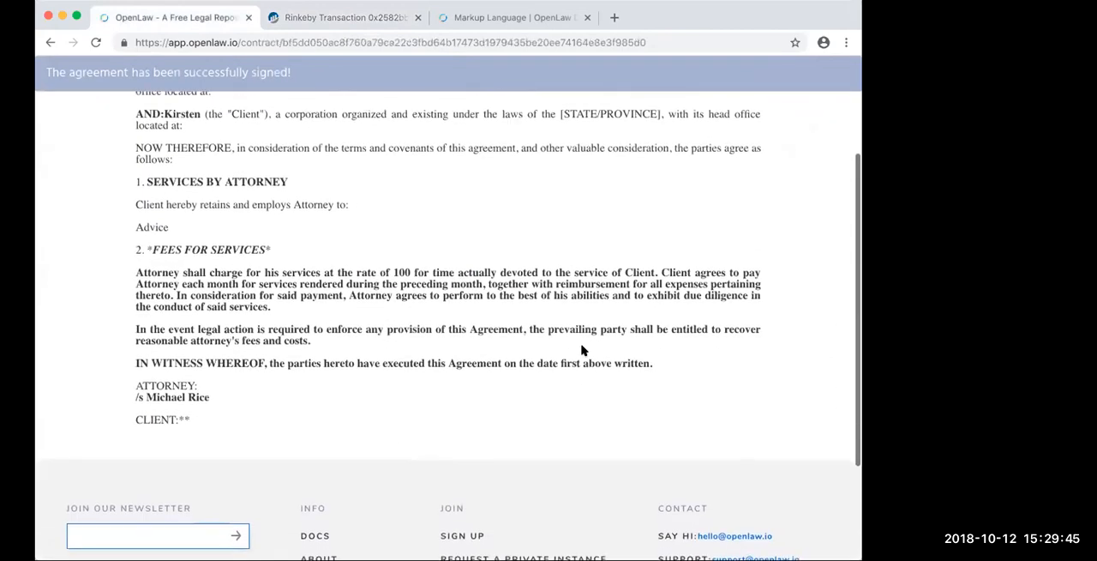
{"action": "scroll", "coordinate": [581, 350], "scroll_direction": "up", "scroll_amount": 5}
{"action": "left_click_drag", "start_coordinate": [187, 260], "coordinate": [250, 260]}
{"action": "left_click", "coordinate": [309, 263]}
{"action": "left_click_drag", "start_coordinate": [247, 259], "coordinate": [334, 261]}
{"action": "left_click", "coordinate": [363, 267]}
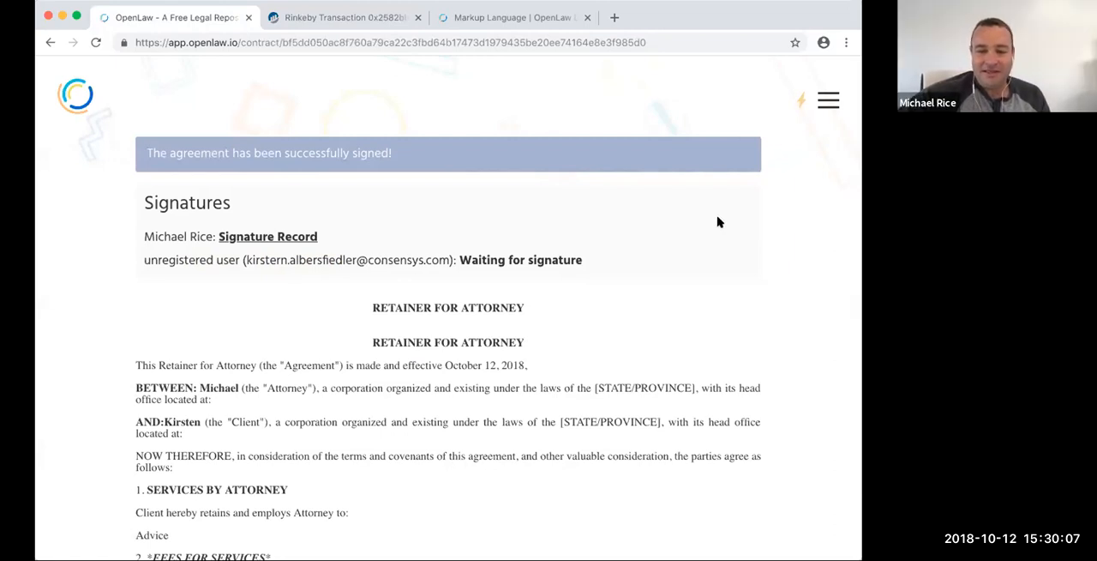
{"action": "scroll", "coordinate": [720, 222], "scroll_direction": "down", "scroll_amount": 1}
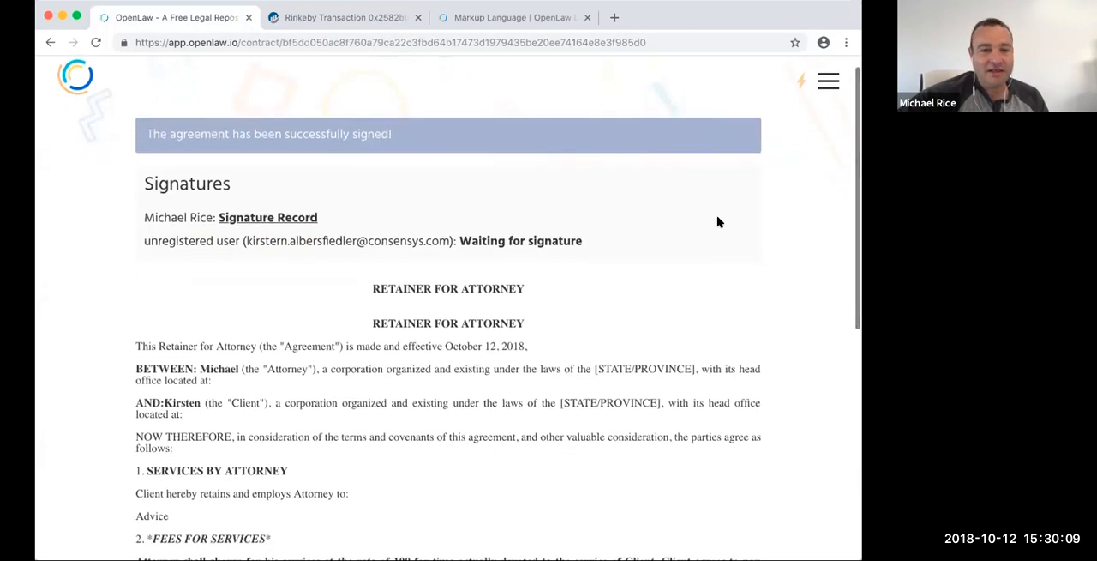
{"action": "scroll", "coordinate": [720, 222], "scroll_direction": "up", "scroll_amount": 1}
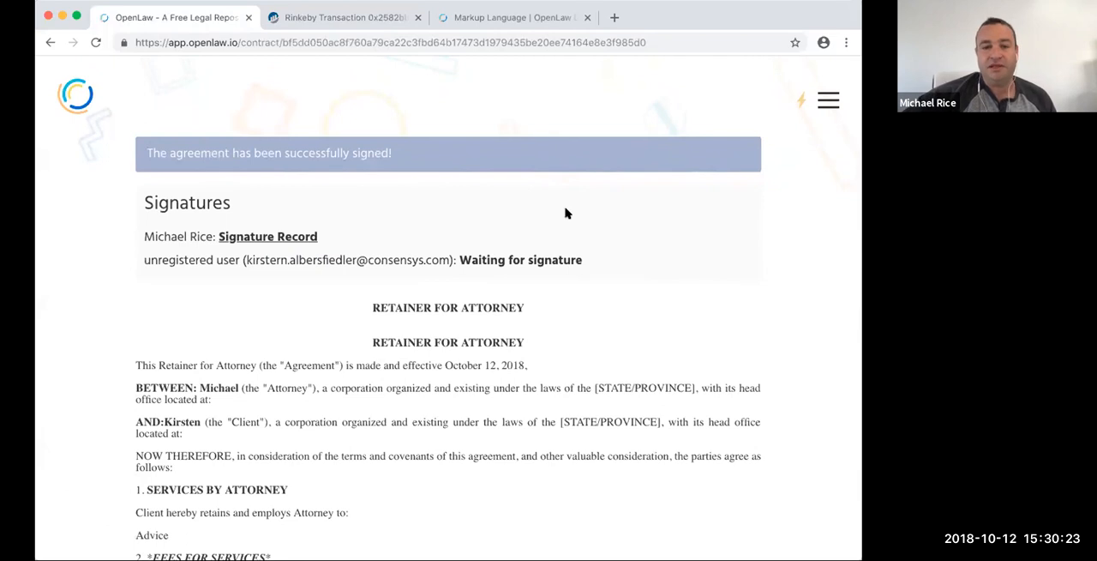
- Review the Identity and Signatures section of the OpenLaw markup language documentation, including its example code
{"action": "left_click", "coordinate": [520, 17]}
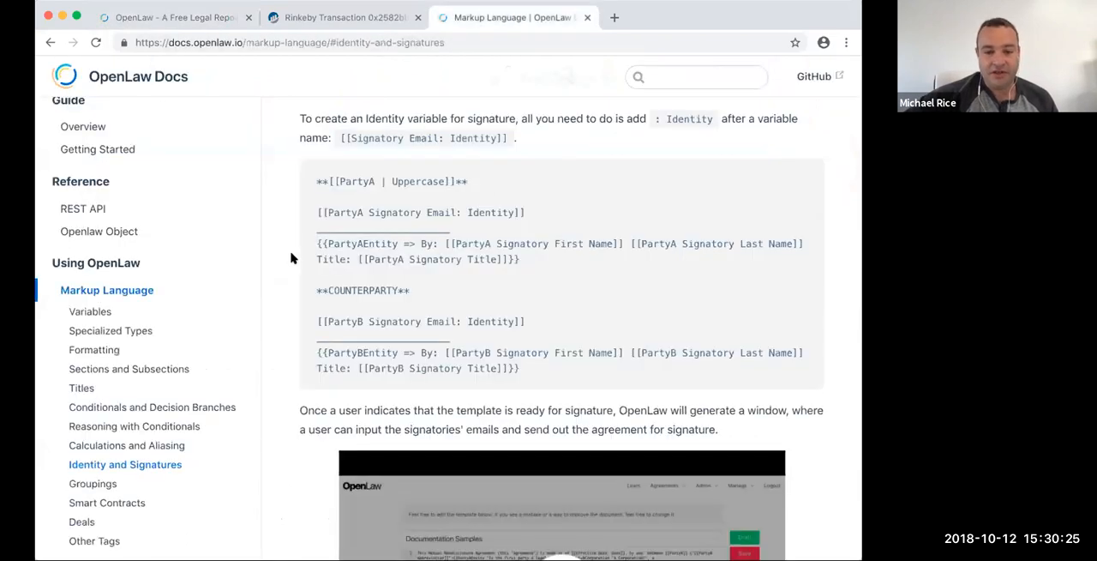
{"action": "scroll", "coordinate": [367, 313], "scroll_direction": "down", "scroll_amount": 3}
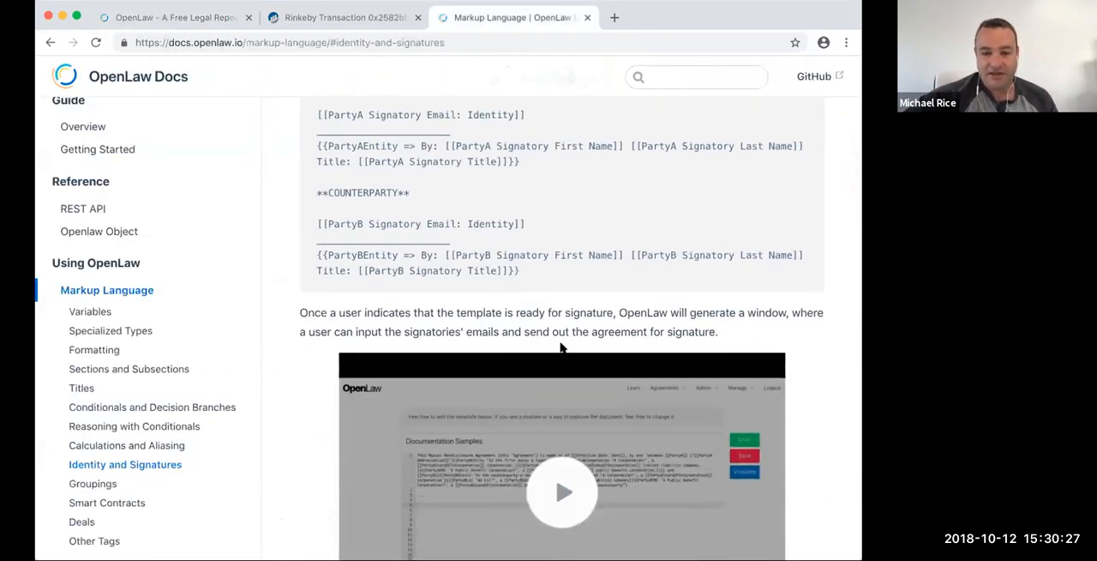
{"action": "scroll", "coordinate": [565, 360], "scroll_direction": "down", "scroll_amount": 2}
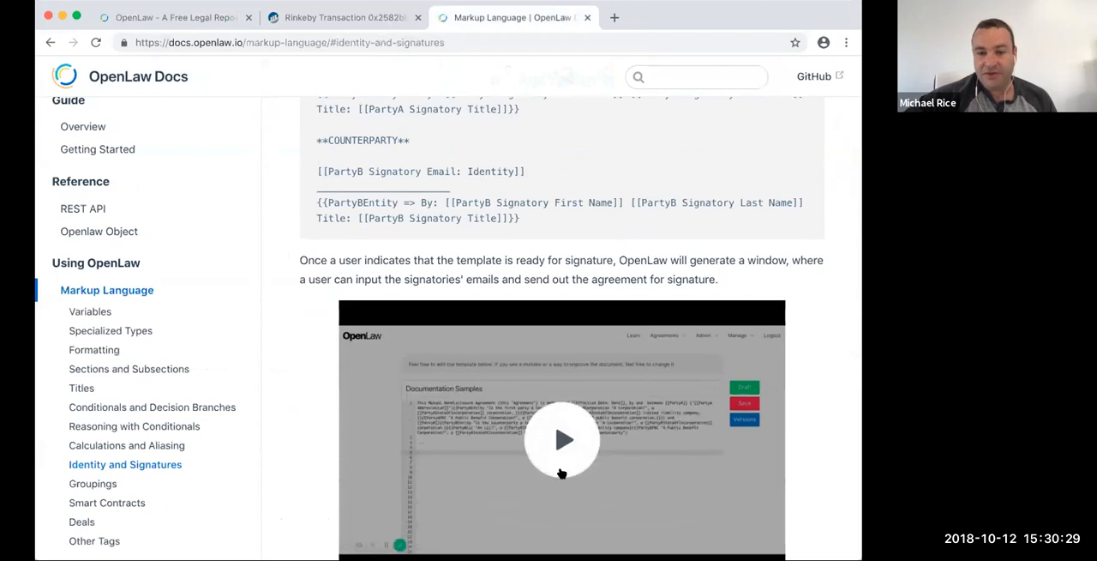
{"action": "scroll", "coordinate": [513, 207], "scroll_direction": "up", "scroll_amount": 1}
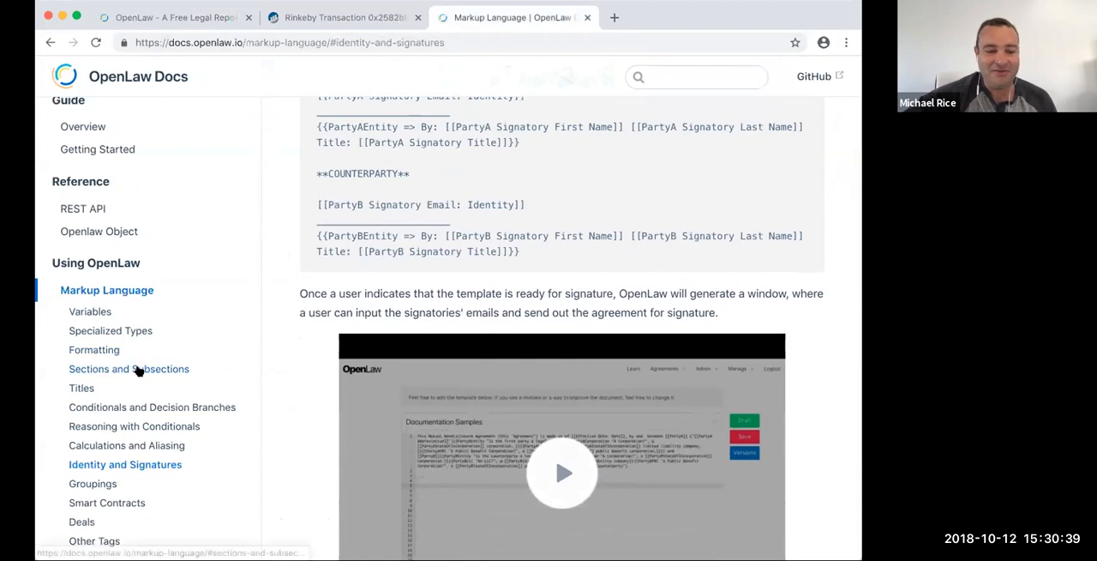
- Look through the documentation sections on Calculations and Aliasing, Groupings, Smart Contracts and Deals
{"action": "left_click", "coordinate": [124, 444]}
{"action": "scroll", "coordinate": [507, 345], "scroll_direction": "down", "scroll_amount": 1}
{"action": "scroll", "coordinate": [507, 345], "scroll_direction": "down", "scroll_amount": 5}
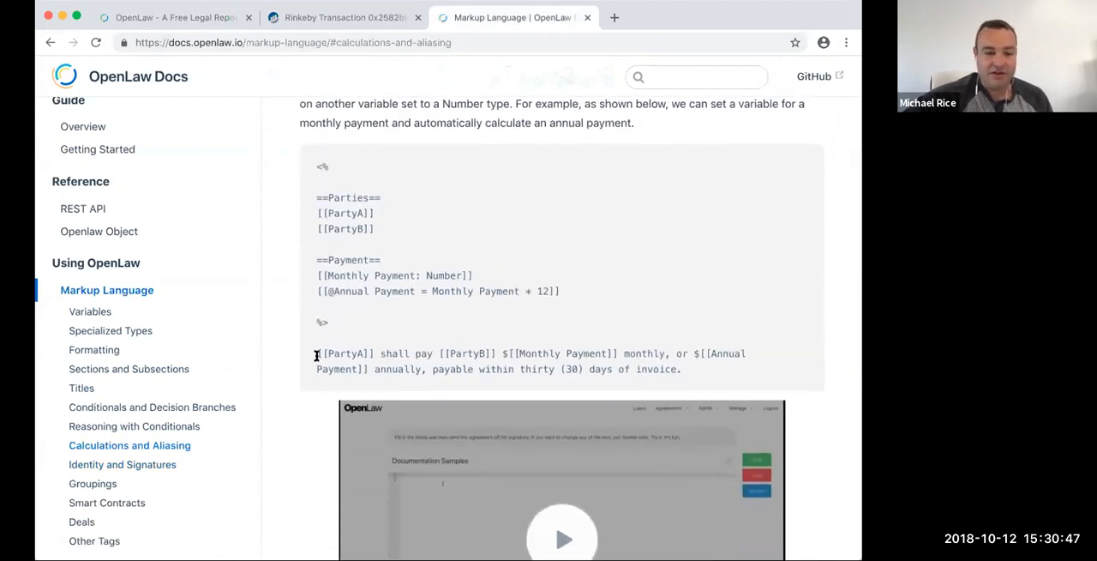
{"action": "left_click", "coordinate": [101, 485]}
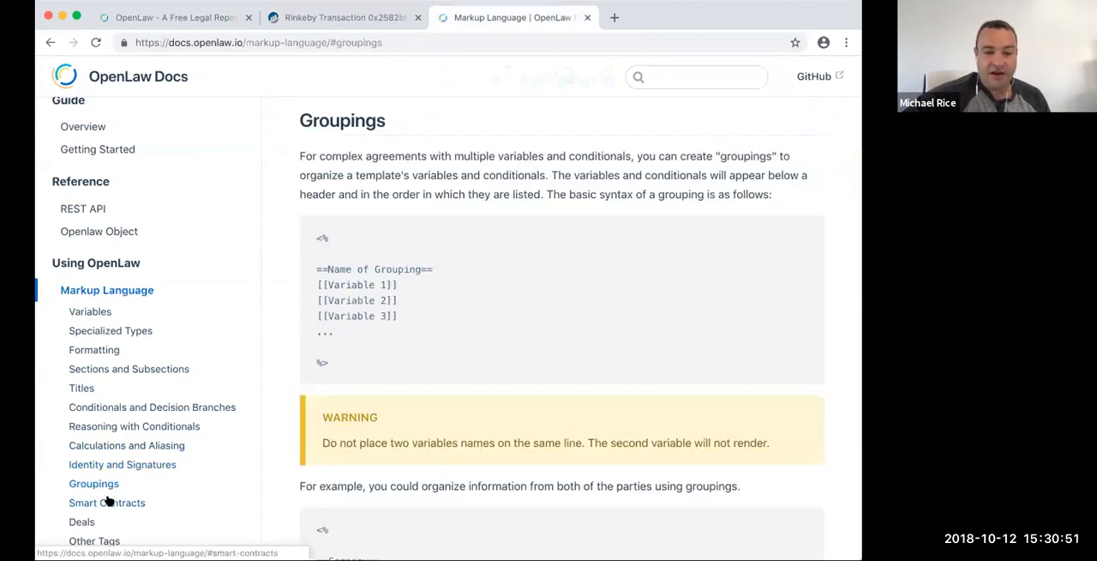
{"action": "left_click", "coordinate": [108, 501]}
{"action": "scroll", "coordinate": [229, 440], "scroll_direction": "down", "scroll_amount": 3}
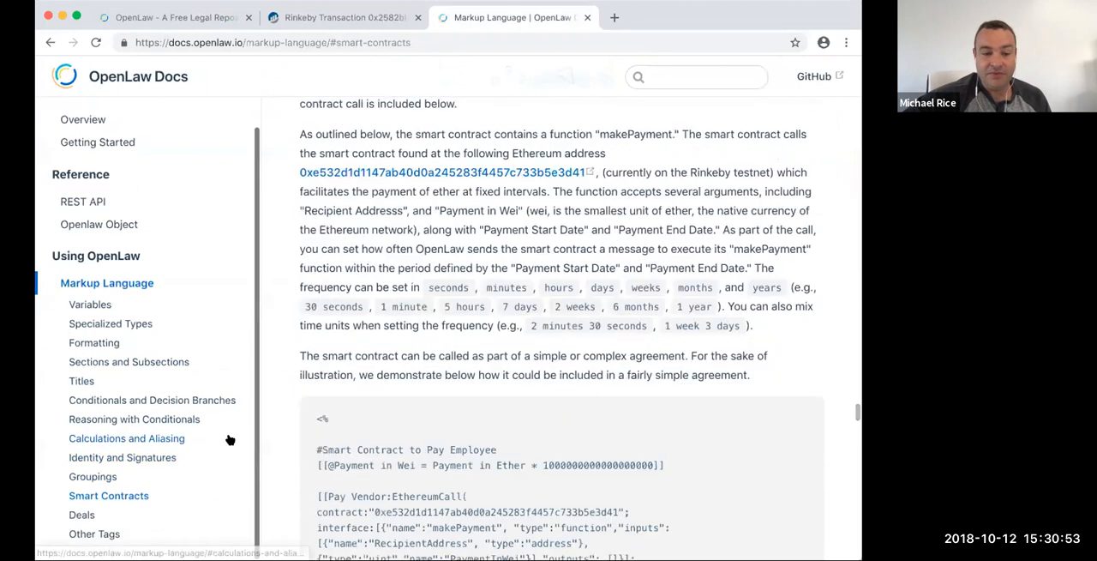
{"action": "left_click", "coordinate": [82, 514]}
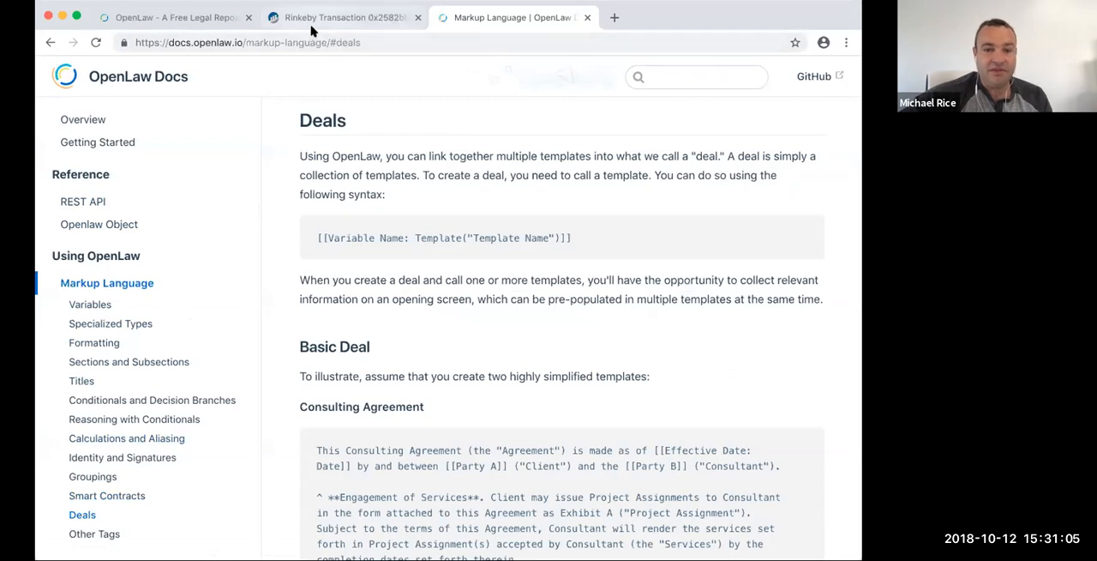
- Reload the sent retainer agreement, check the client's signature status, and reopen the agreement from Contract Management
{"action": "left_click", "coordinate": [201, 21]}
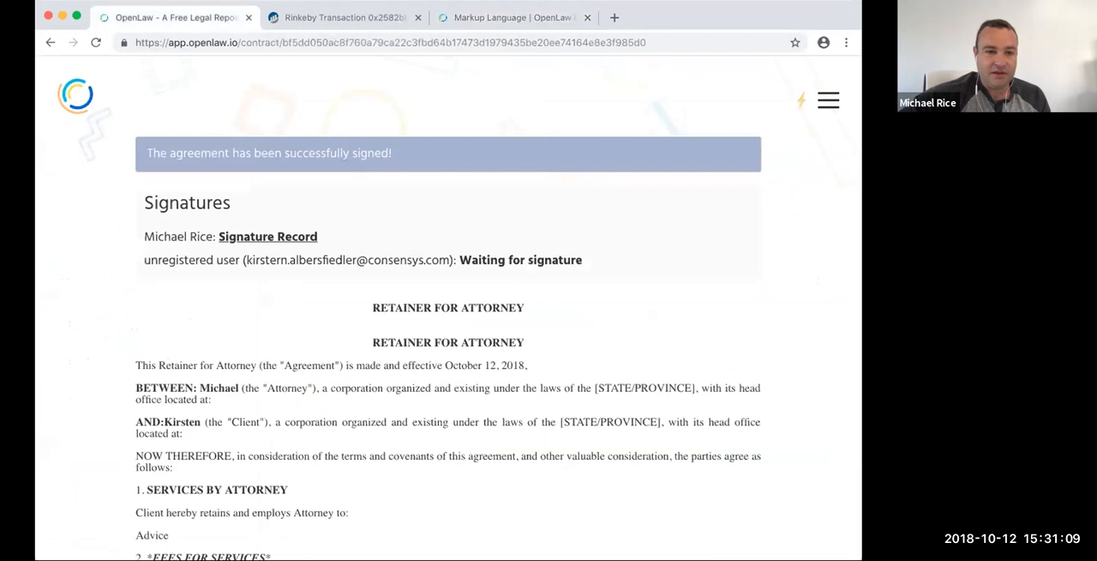
{"action": "left_click", "coordinate": [96, 43]}
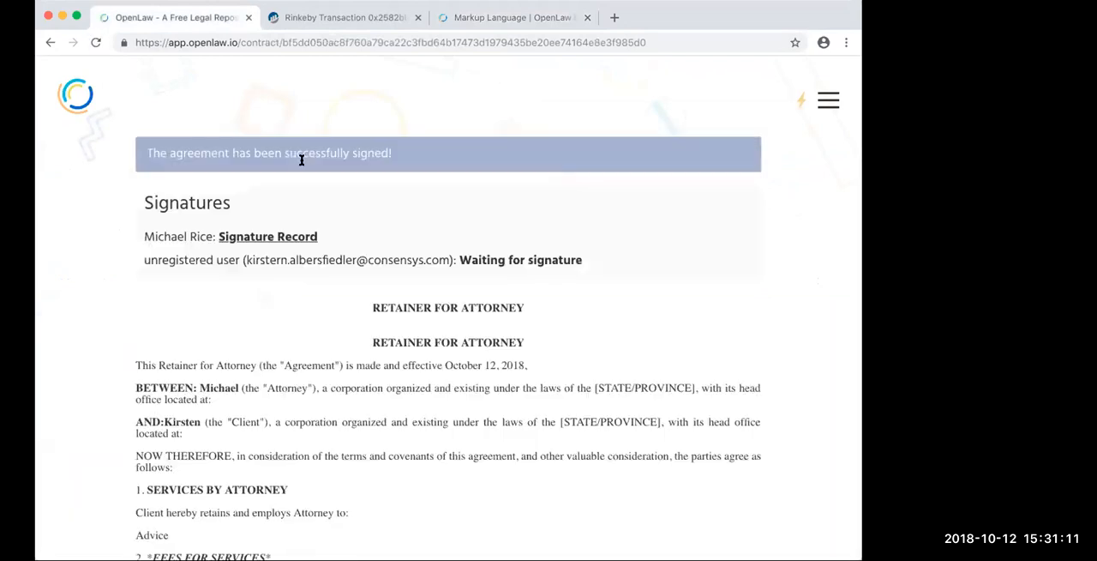
{"action": "left_click_drag", "start_coordinate": [205, 258], "coordinate": [388, 255]}
{"action": "left_click", "coordinate": [388, 255]}
{"action": "left_click", "coordinate": [825, 102]}
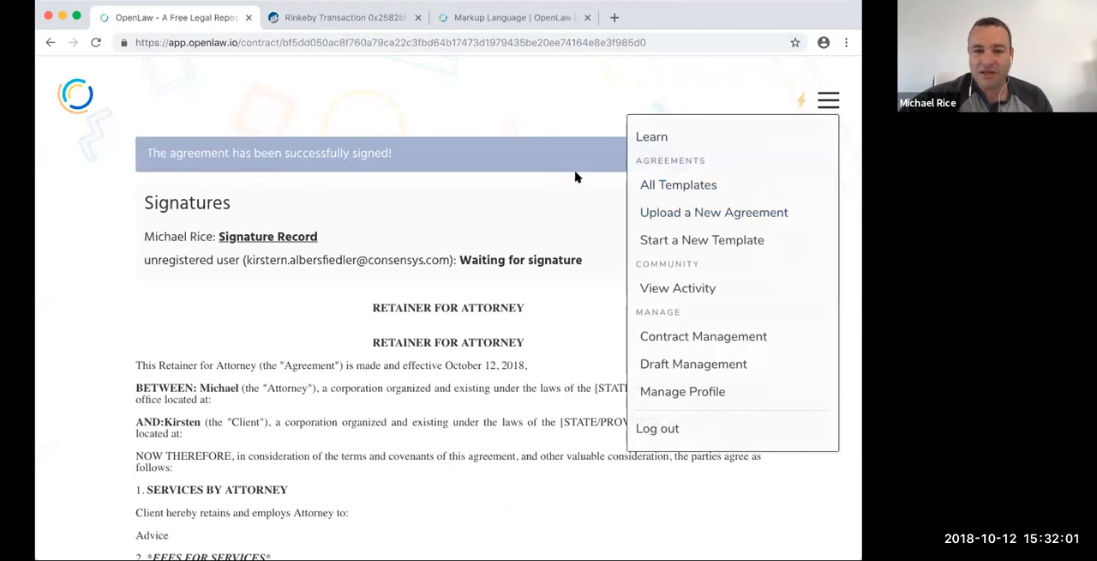
{"action": "left_click", "coordinate": [51, 42]}
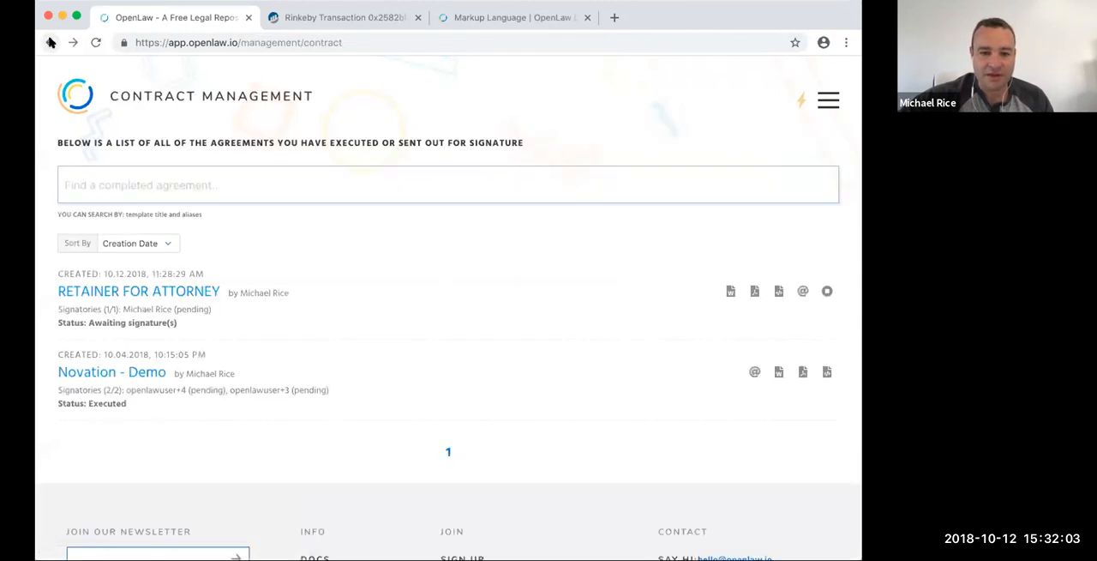
{"action": "left_click", "coordinate": [193, 292]}
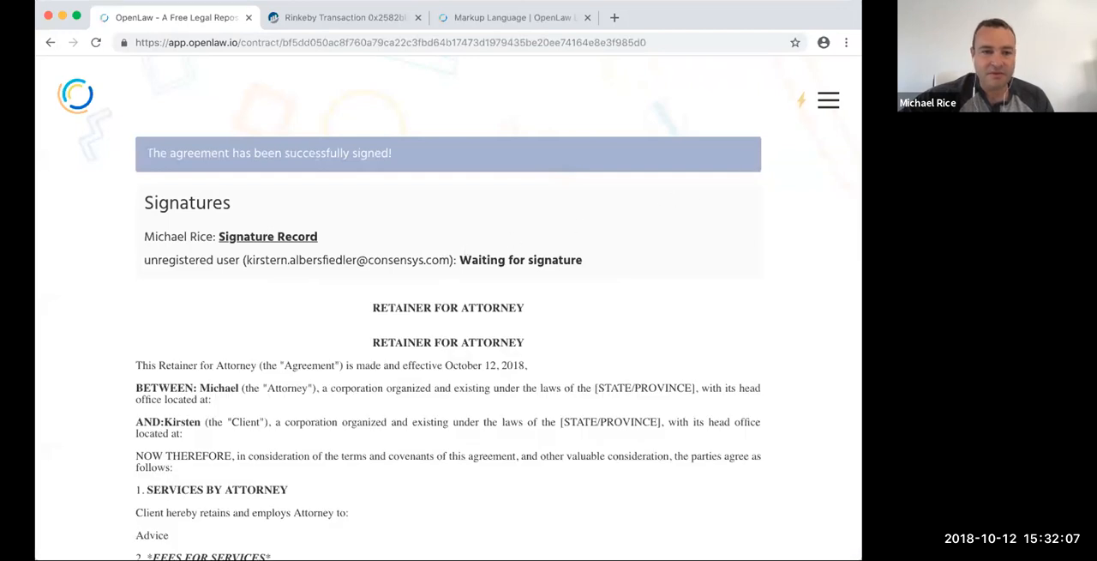
- Open the RETAINER FOR ATTORNEY template from the community activity feed and show its source
{"action": "left_click", "coordinate": [60, 100]}
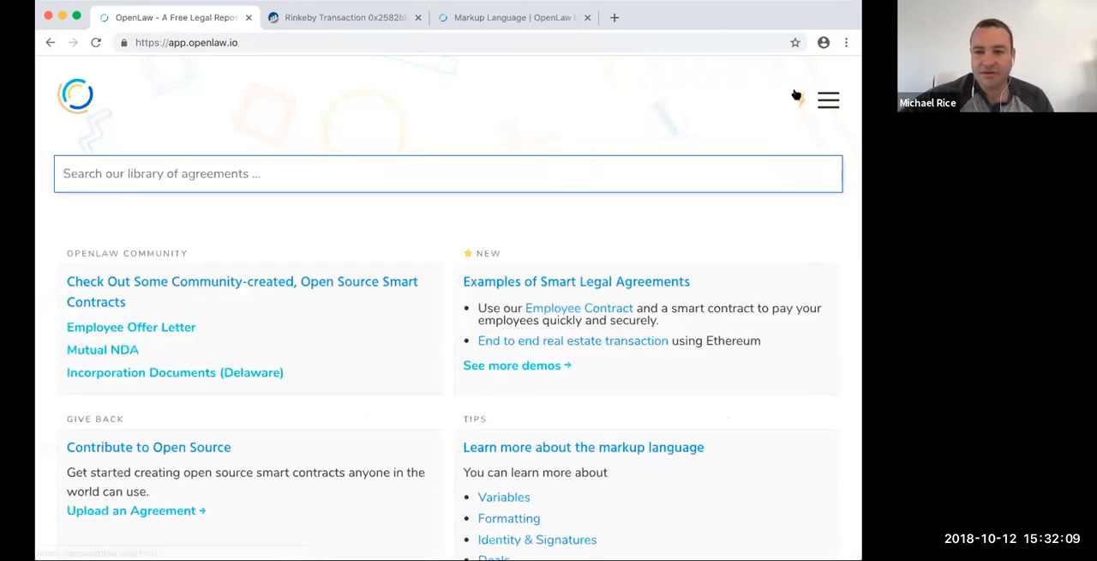
{"action": "left_click", "coordinate": [797, 96]}
{"action": "scroll", "coordinate": [144, 241], "scroll_direction": "down", "scroll_amount": 2}
{"action": "scroll", "coordinate": [144, 241], "scroll_direction": "down", "scroll_amount": 3}
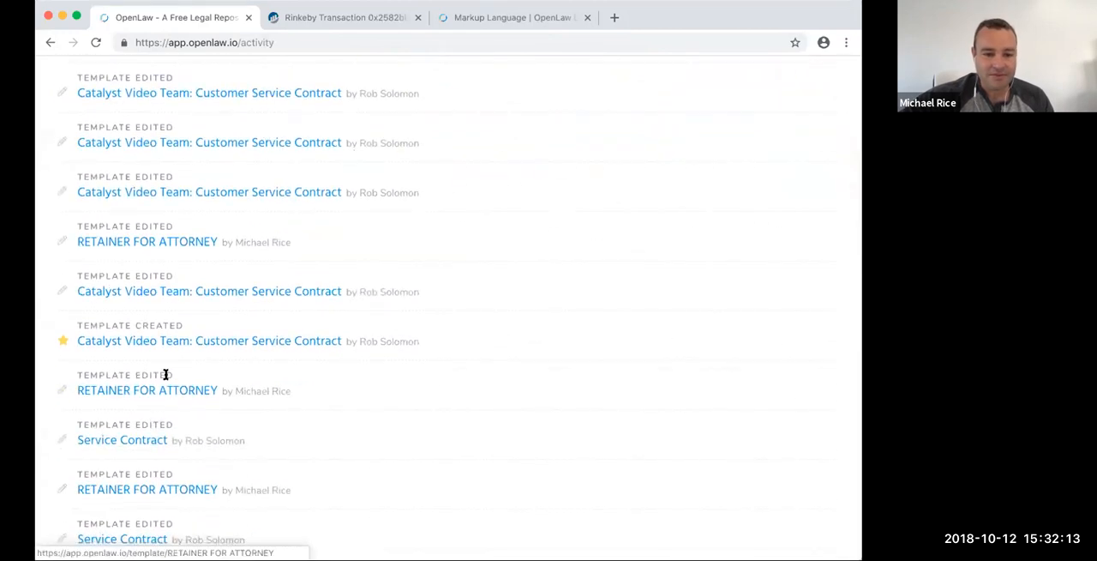
{"action": "left_click", "coordinate": [161, 390]}
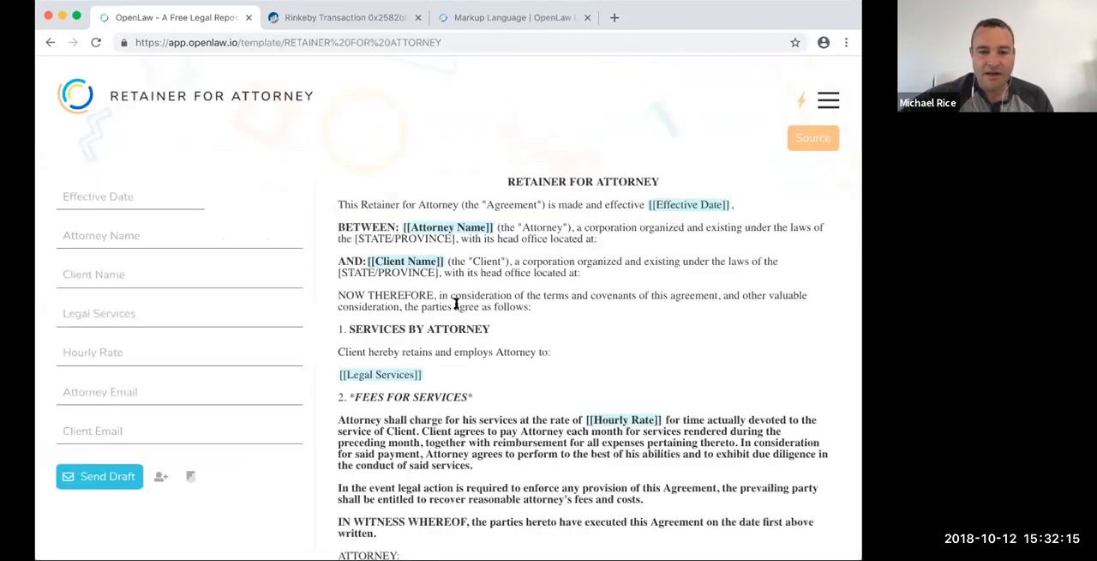
{"action": "left_click", "coordinate": [814, 140]}
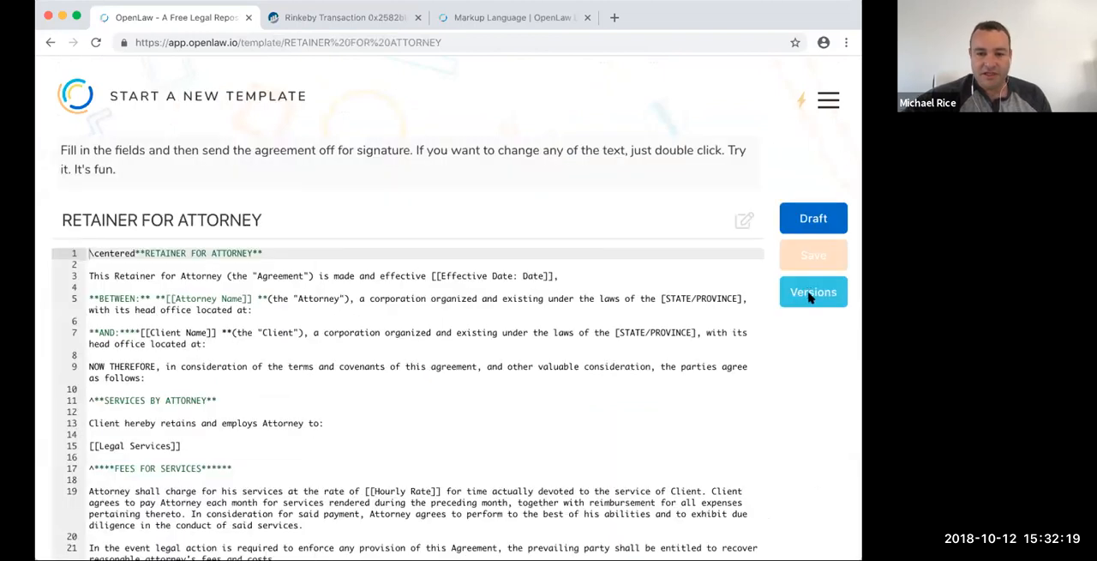
- Open the template's version history and inspect the edits in the 11:21:38, 11:25:59 and 11:28:01 am versions
{"action": "left_click", "coordinate": [810, 293]}
{"action": "scroll", "coordinate": [177, 277], "scroll_direction": "down", "scroll_amount": 1}
{"action": "scroll", "coordinate": [177, 276], "scroll_direction": "down", "scroll_amount": 5}
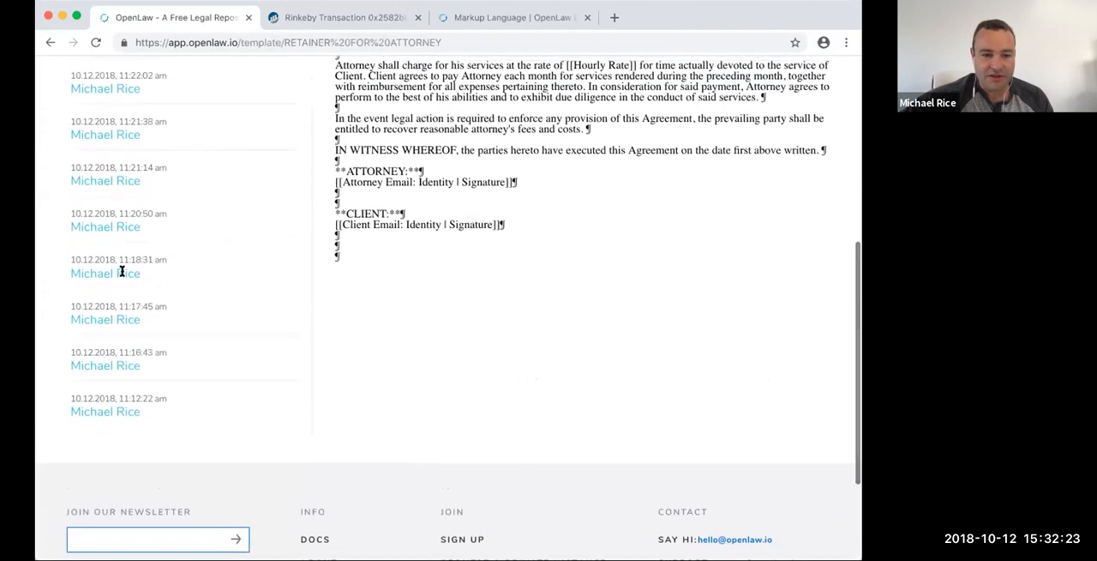
{"action": "left_click", "coordinate": [147, 257]}
{"action": "scroll", "coordinate": [220, 252], "scroll_direction": "up", "scroll_amount": 1}
{"action": "left_click", "coordinate": [181, 297]}
{"action": "left_click", "coordinate": [201, 209]}
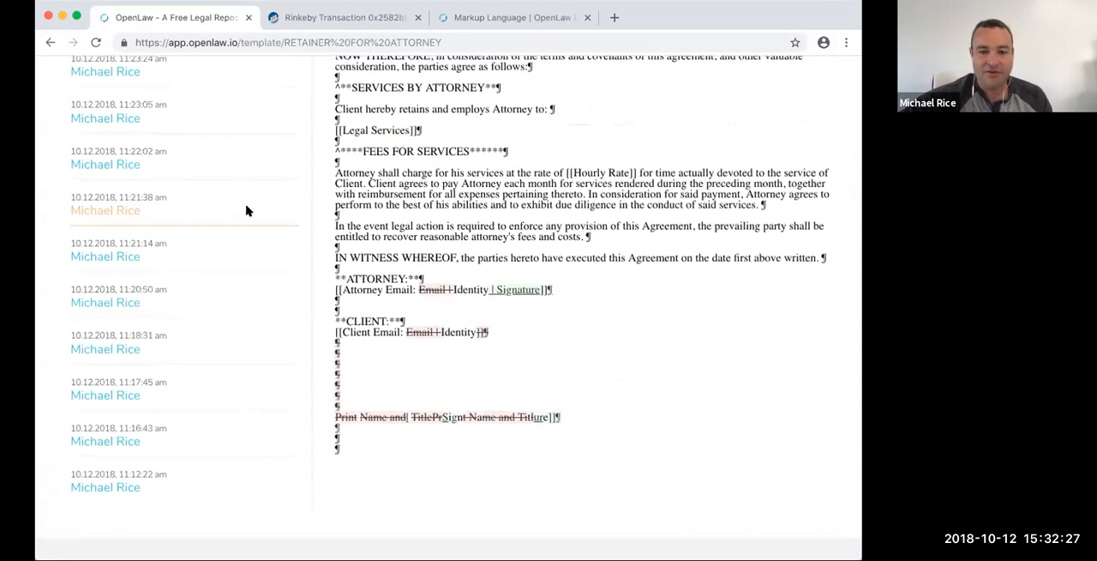
{"action": "scroll", "coordinate": [245, 204], "scroll_direction": "up", "scroll_amount": 2}
{"action": "scroll", "coordinate": [246, 204], "scroll_direction": "up", "scroll_amount": 3}
{"action": "left_click", "coordinate": [201, 173]}
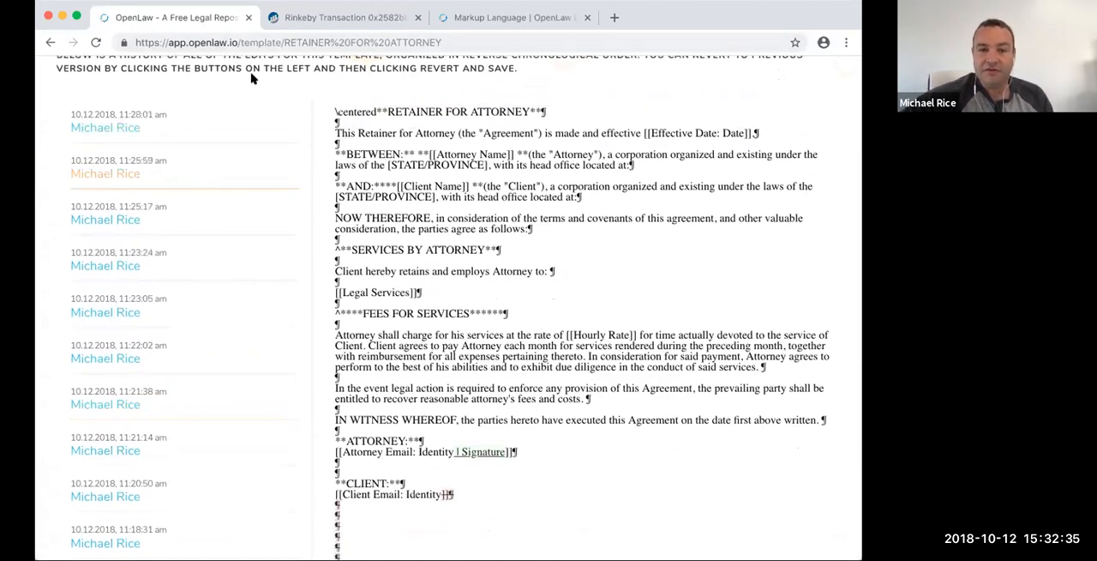
{"action": "left_click", "coordinate": [212, 130]}
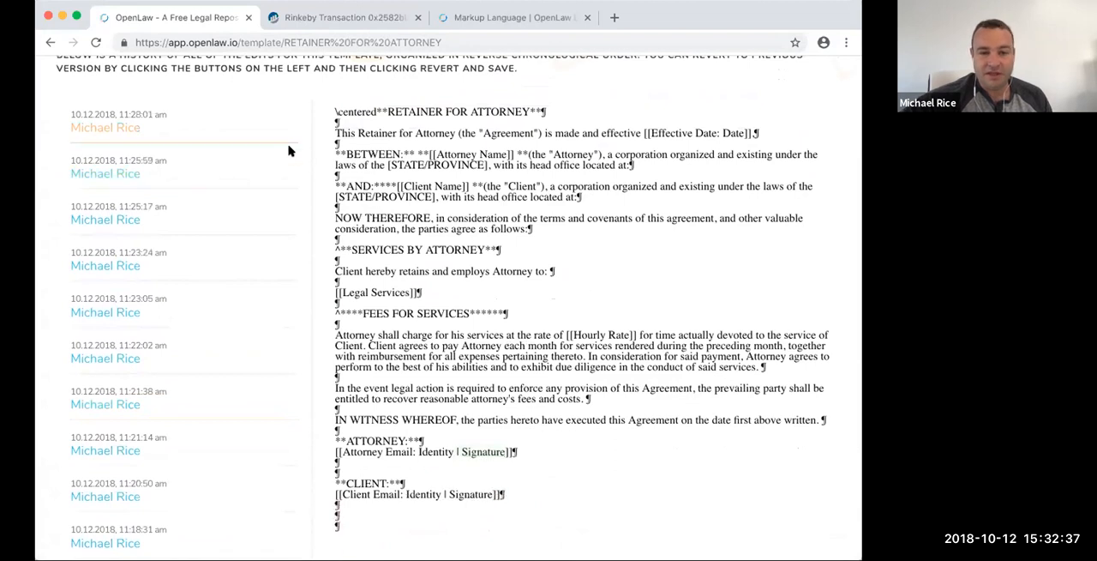
{"action": "scroll", "coordinate": [288, 151], "scroll_direction": "up", "scroll_amount": 3}
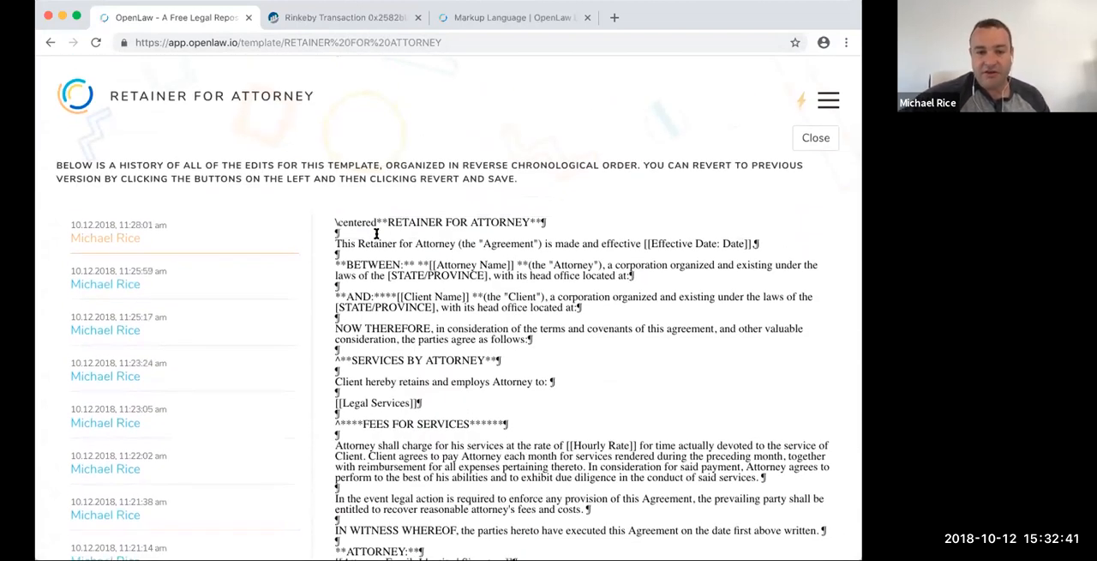
- Compare the versions from 11:25:59 back to 11:23:05 am, examine the 11:25:59 signature edits, and close the version history
{"action": "left_click", "coordinate": [176, 285]}
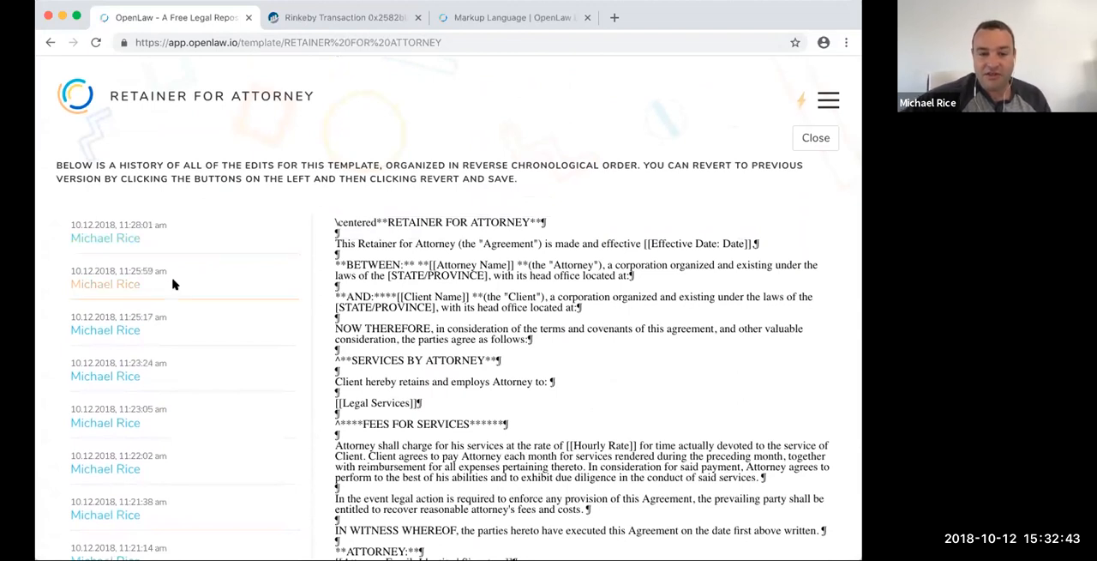
{"action": "left_click", "coordinate": [158, 328]}
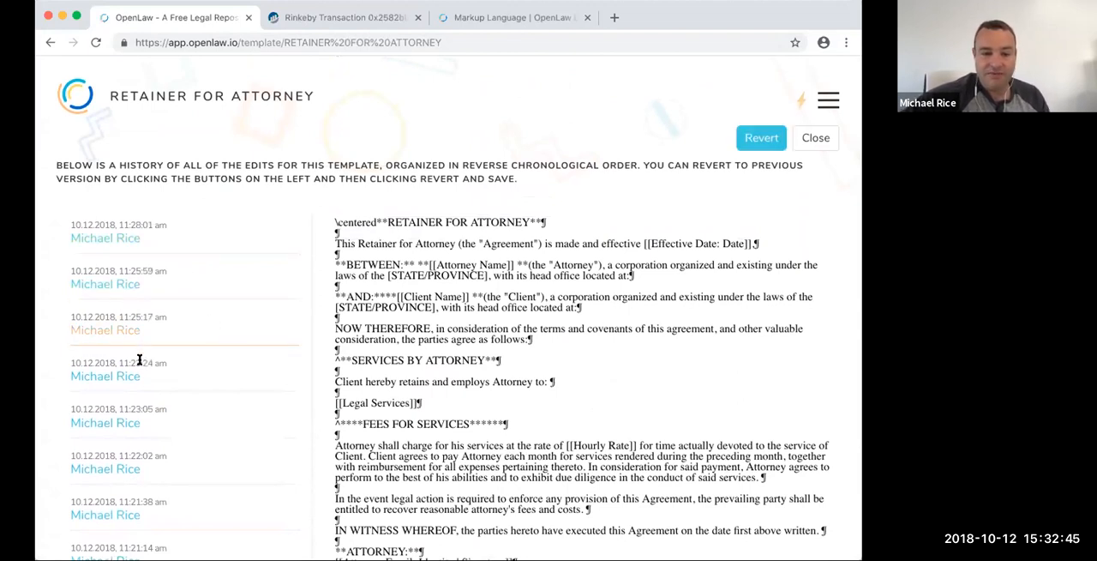
{"action": "left_click", "coordinate": [139, 360]}
{"action": "left_click", "coordinate": [131, 426]}
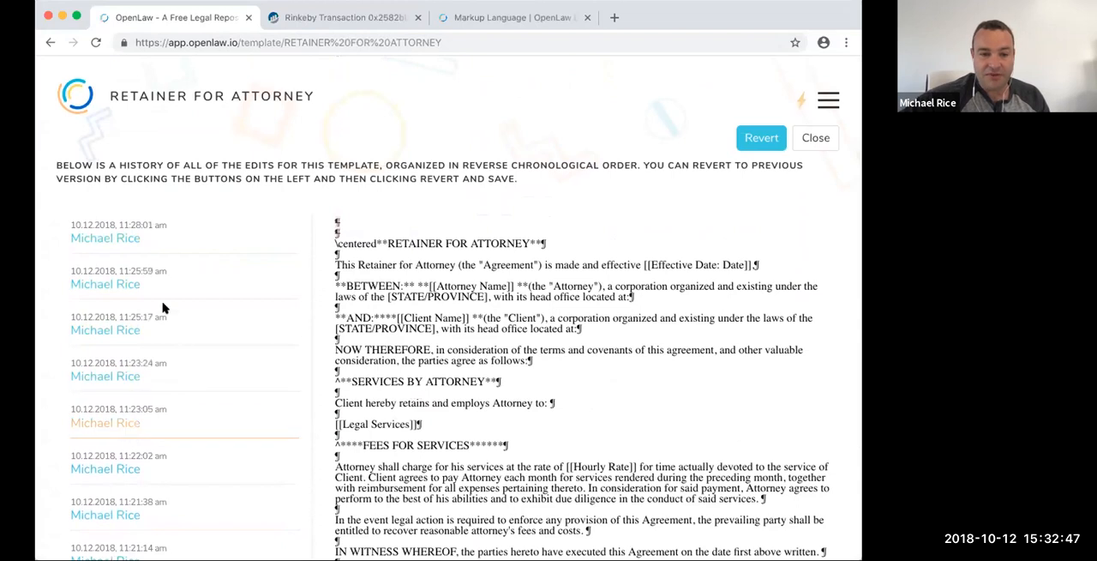
{"action": "left_click", "coordinate": [167, 284]}
{"action": "scroll", "coordinate": [585, 404], "scroll_direction": "down", "scroll_amount": 5}
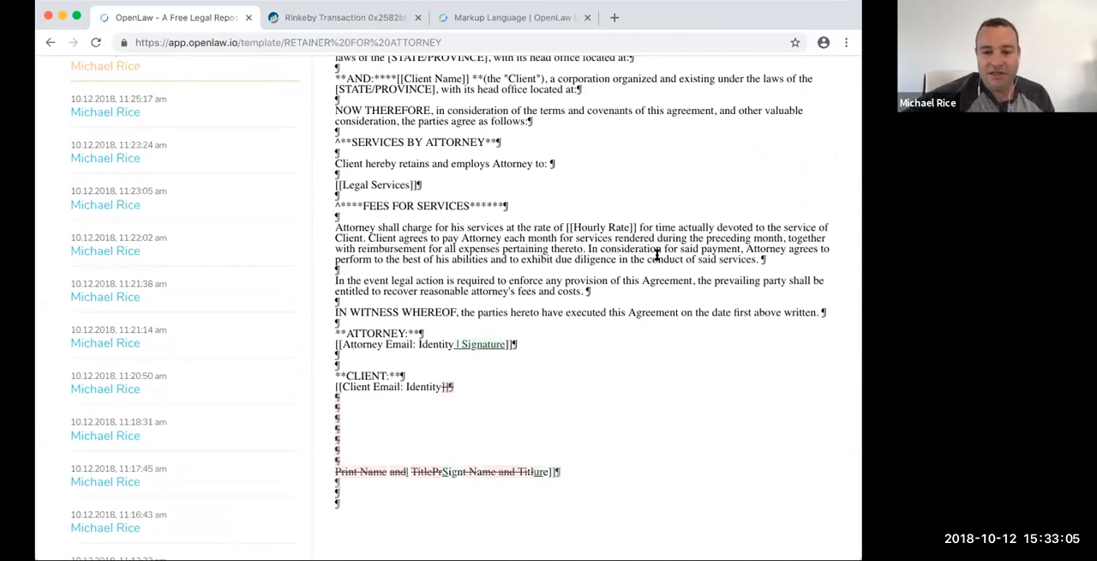
{"action": "scroll", "coordinate": [657, 255], "scroll_direction": "up", "scroll_amount": 8}
{"action": "left_click", "coordinate": [814, 135]}
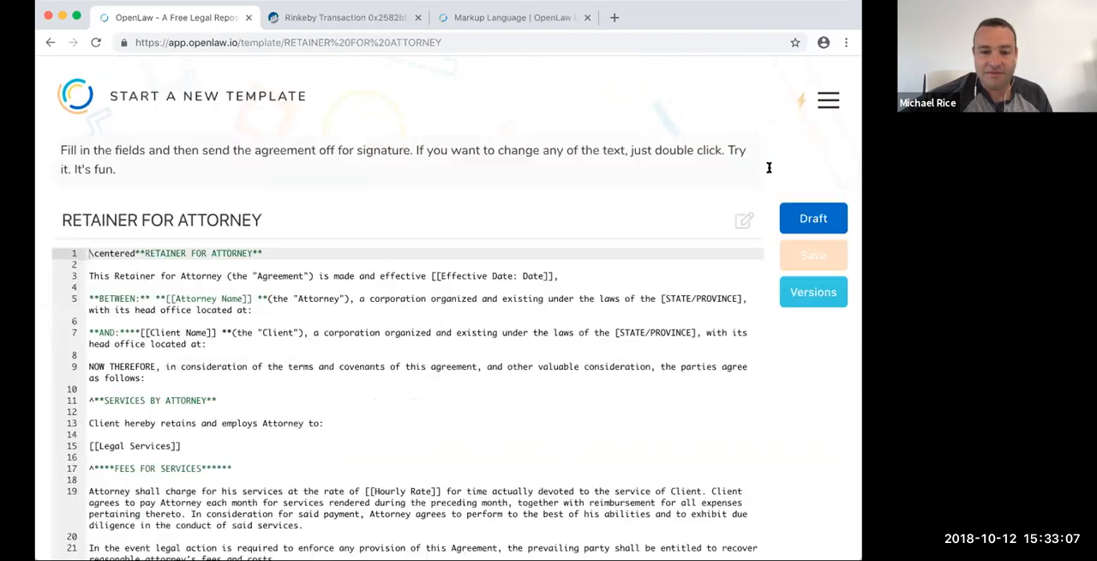
- Open the Advisor Agreement template from the list of all templates
{"action": "left_click", "coordinate": [828, 104]}
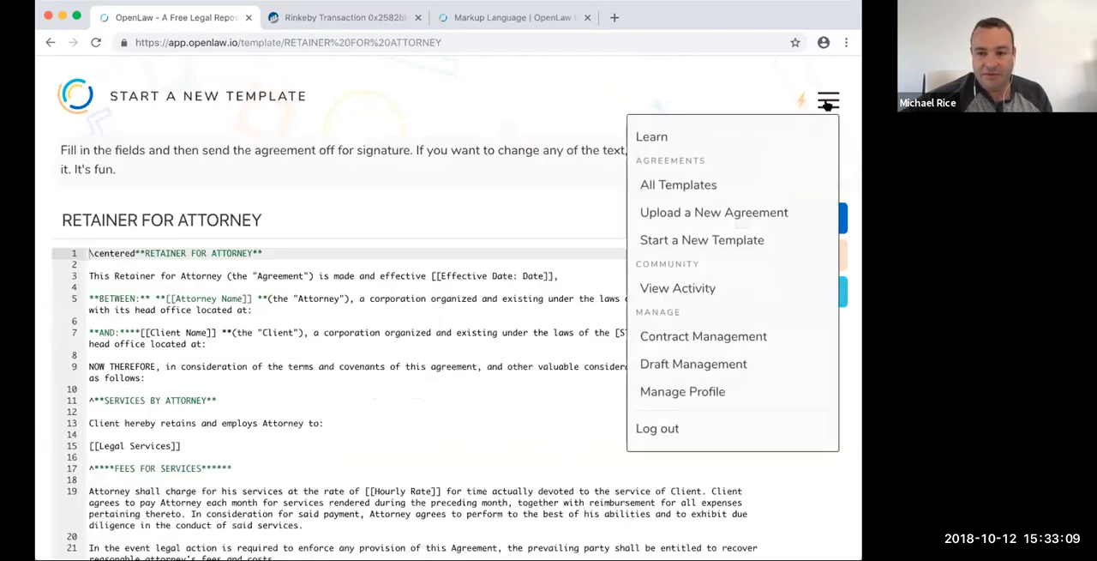
{"action": "left_click", "coordinate": [658, 186]}
{"action": "scroll", "coordinate": [334, 374], "scroll_direction": "down", "scroll_amount": 3}
{"action": "scroll", "coordinate": [335, 374], "scroll_direction": "down", "scroll_amount": 5}
{"action": "left_click", "coordinate": [164, 363]}
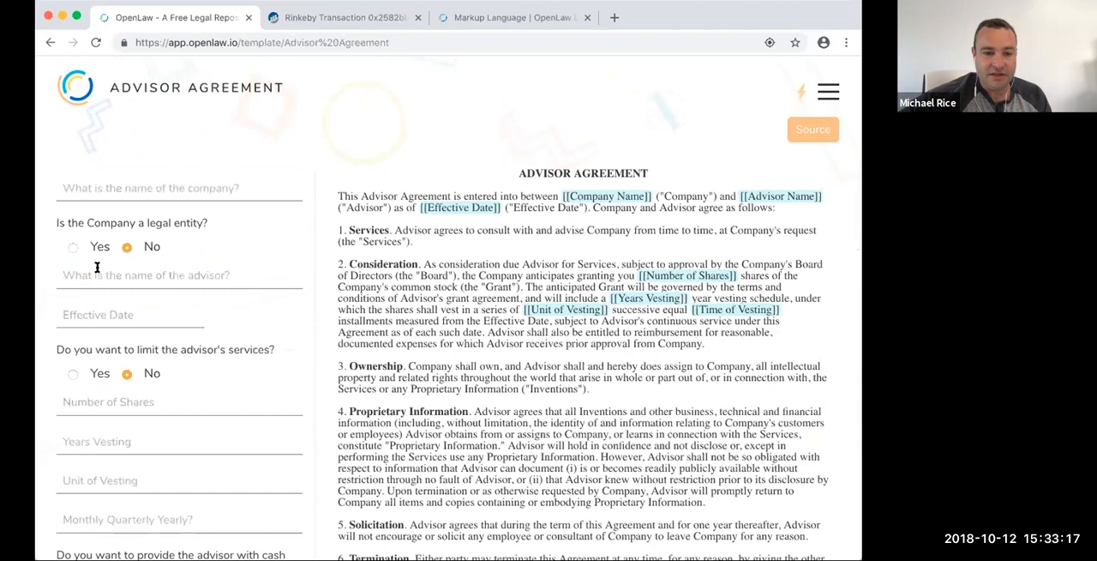
- Try the Advisor Agreement's legal entity question with Corporation and LLC answers, and set each of these answers back to No
{"action": "left_click", "coordinate": [72, 248]}
{"action": "left_click", "coordinate": [127, 247]}
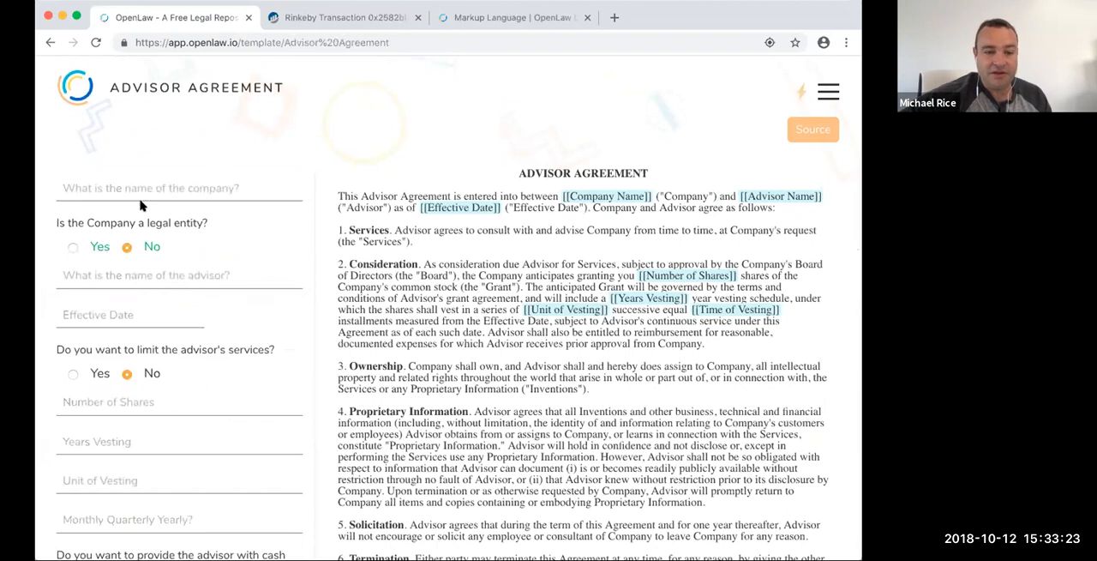
{"action": "left_click", "coordinate": [69, 246]}
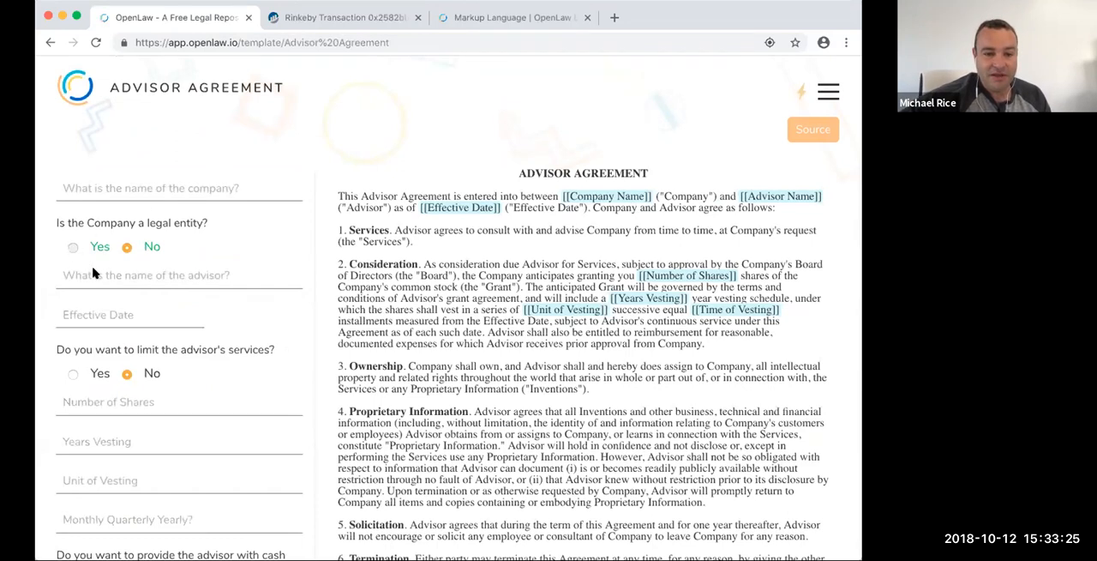
{"action": "left_click", "coordinate": [70, 297]}
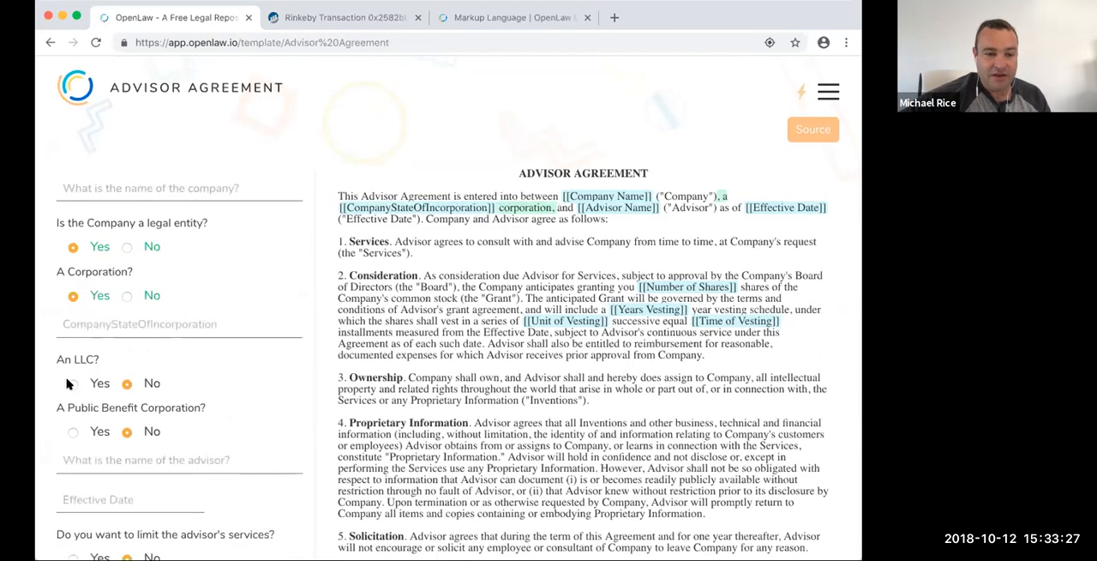
{"action": "left_click", "coordinate": [70, 383]}
{"action": "left_click", "coordinate": [127, 296]}
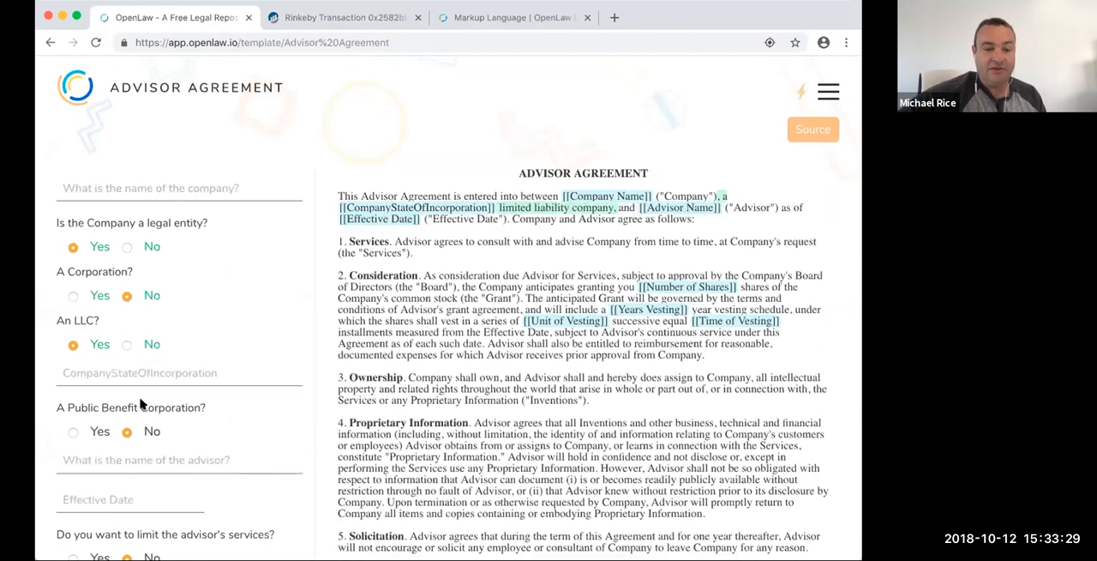
{"action": "left_click", "coordinate": [127, 344]}
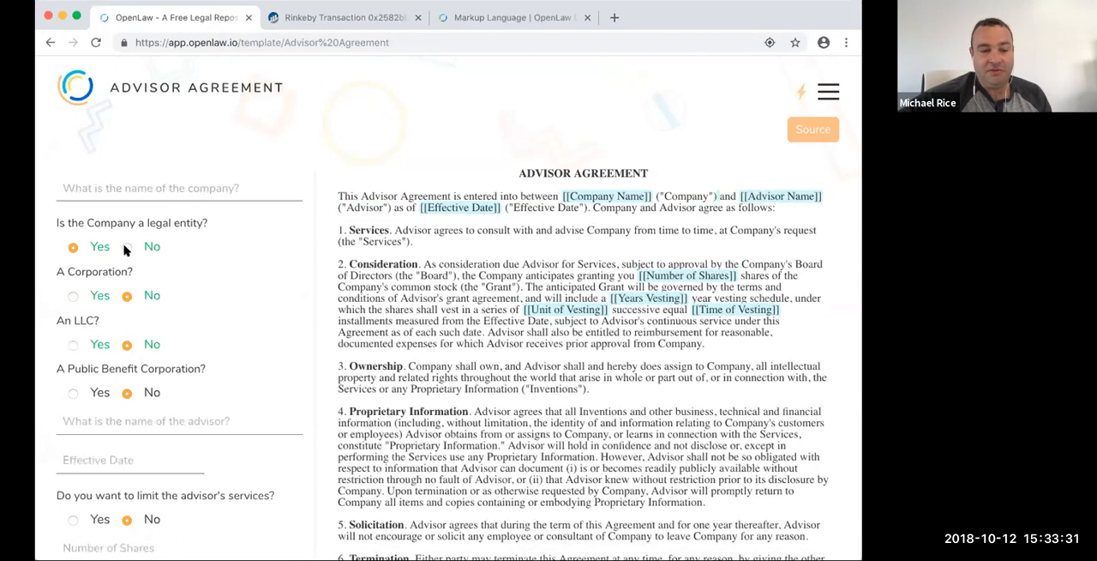
{"action": "left_click", "coordinate": [127, 246]}
- Show the Advisor Agreement's source and examine the markup behind its conditional questions
{"action": "left_click", "coordinate": [816, 130]}
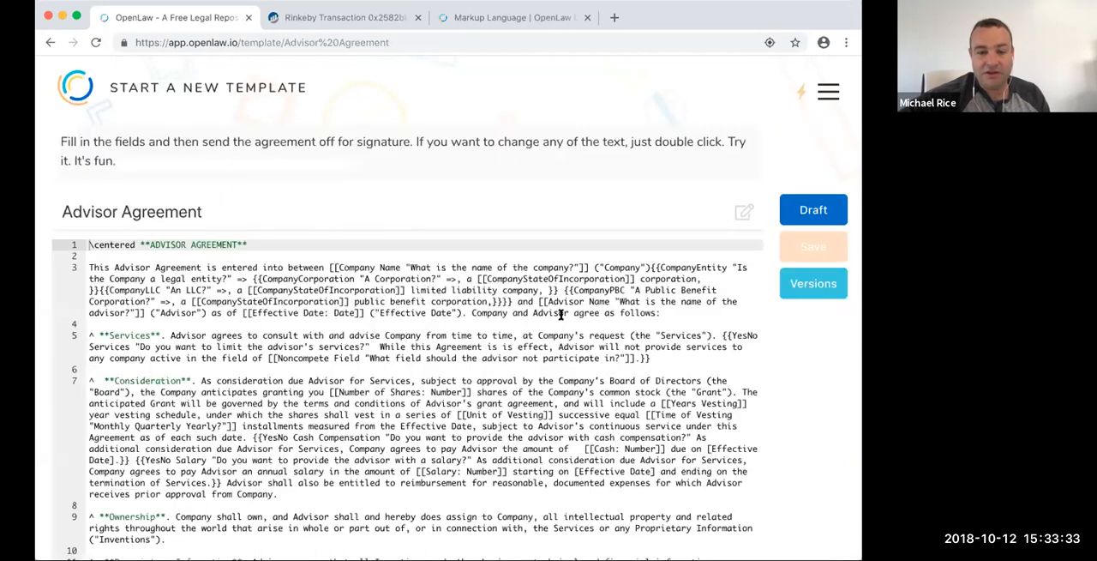
{"action": "scroll", "coordinate": [563, 326], "scroll_direction": "down", "scroll_amount": 2}
{"action": "scroll", "coordinate": [563, 329], "scroll_direction": "down", "scroll_amount": 2}
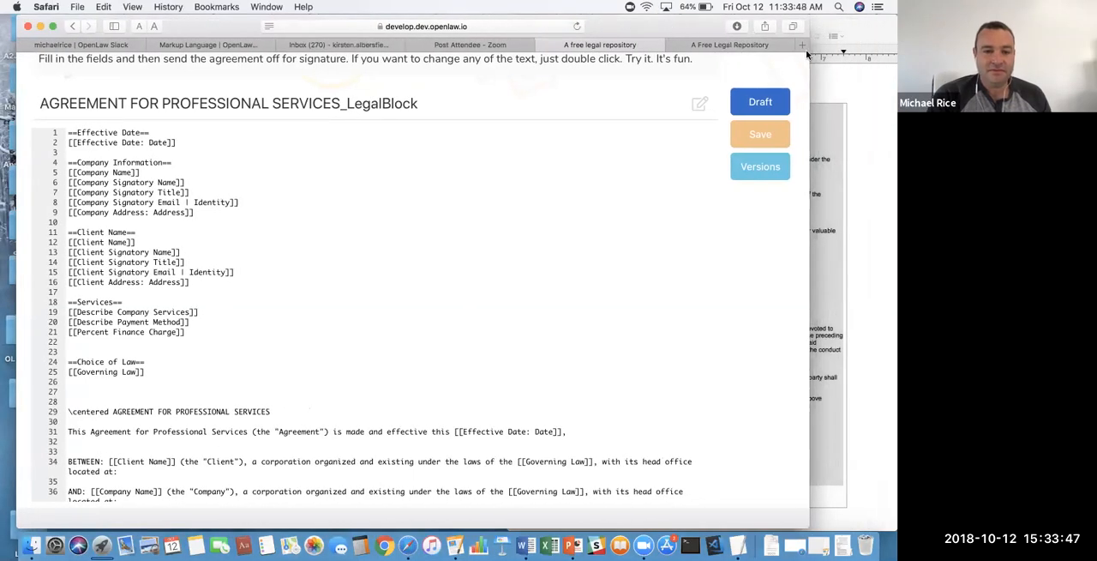
- Shift the browser window slightly and show the AGREEMENT FOR PROFESSIONAL SERVICES_LegalBlock template from its beginning in draft view
{"action": "key", "text": "XF86AudioRaiseVolume"}
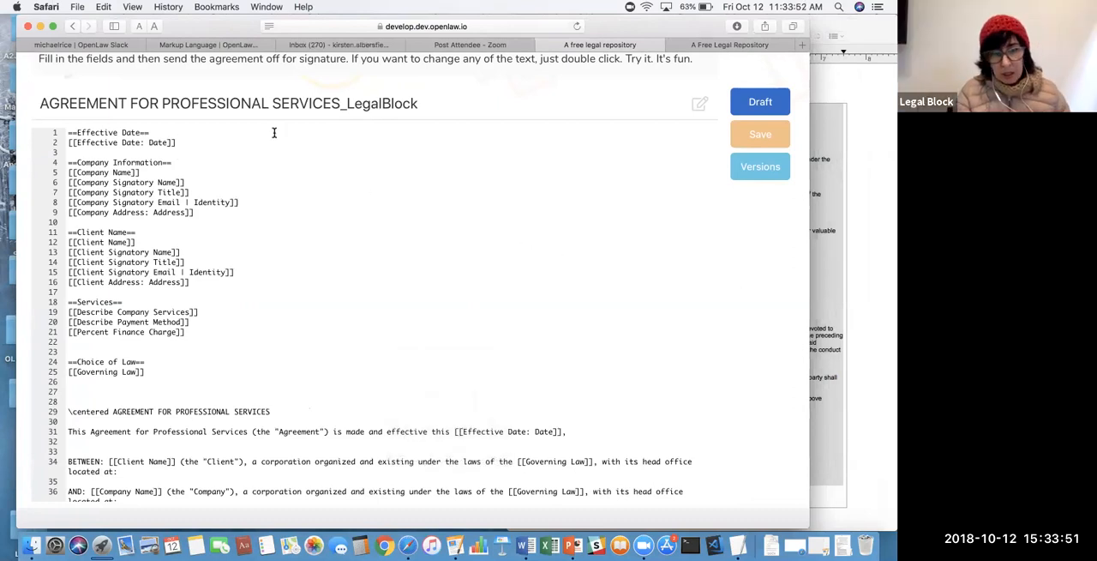
{"action": "left_click_drag", "start_coordinate": [185, 31], "coordinate": [145, 55]}
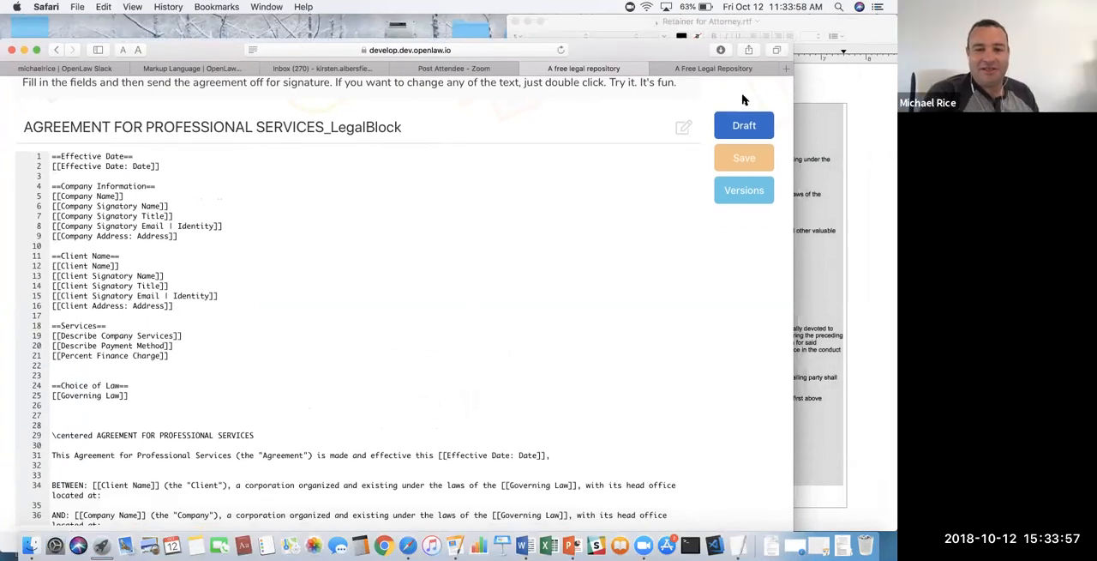
{"action": "left_click", "coordinate": [729, 124]}
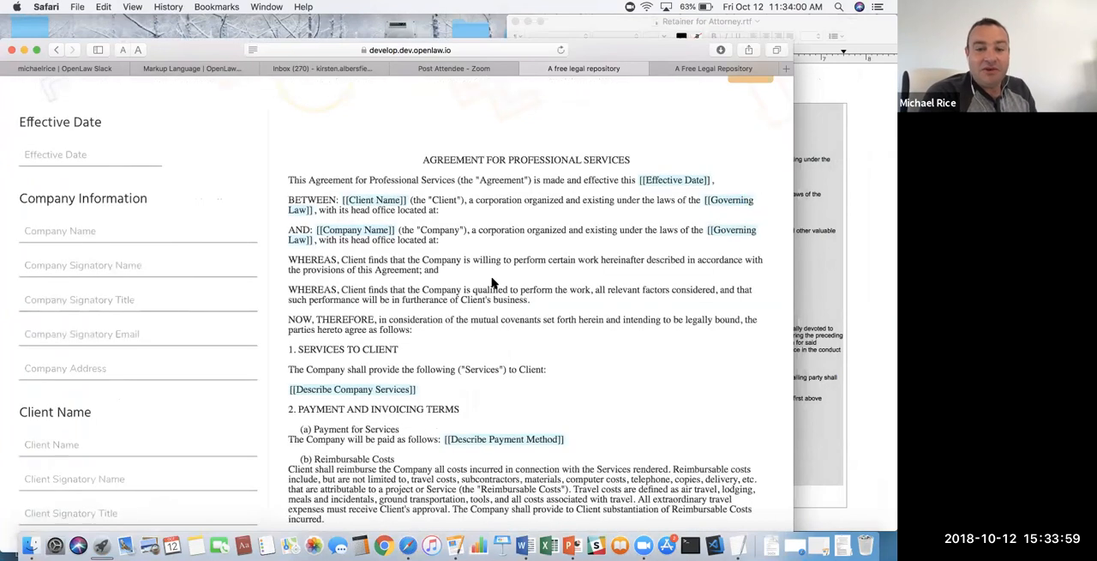
{"action": "scroll", "coordinate": [492, 283], "scroll_direction": "up", "scroll_amount": 2}
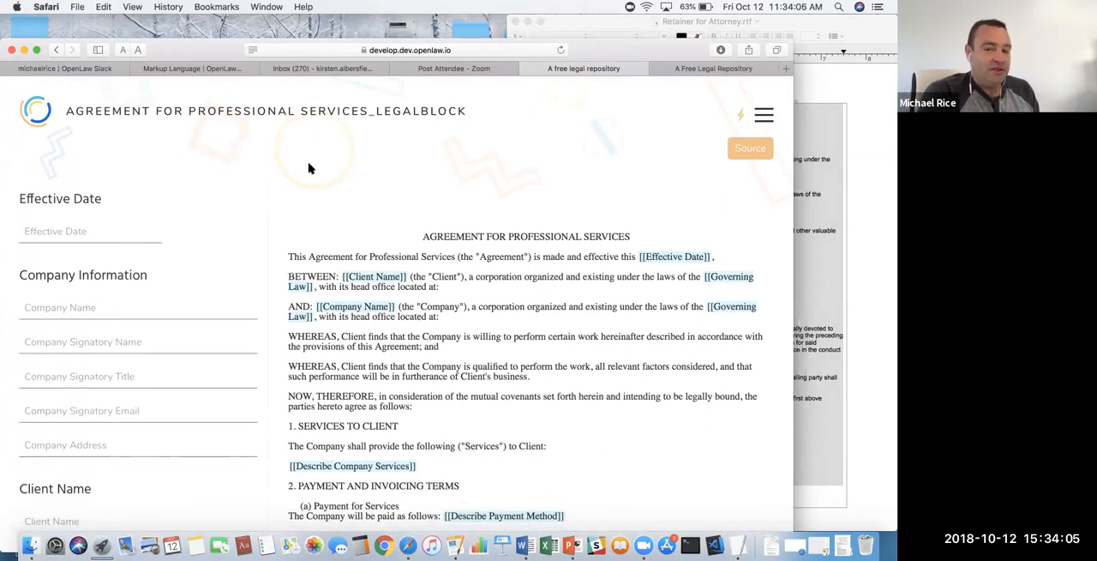
- Close the Post Attendee - Zoom page, move the browser window up and make it slightly narrower
{"action": "left_click", "coordinate": [396, 68]}
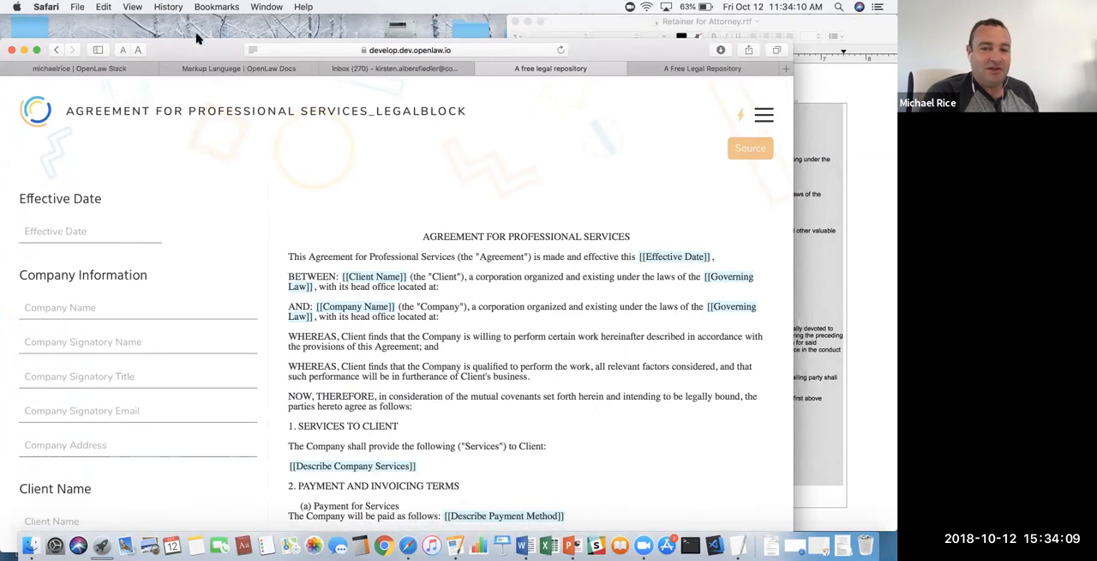
{"action": "double_click", "coordinate": [200, 41]}
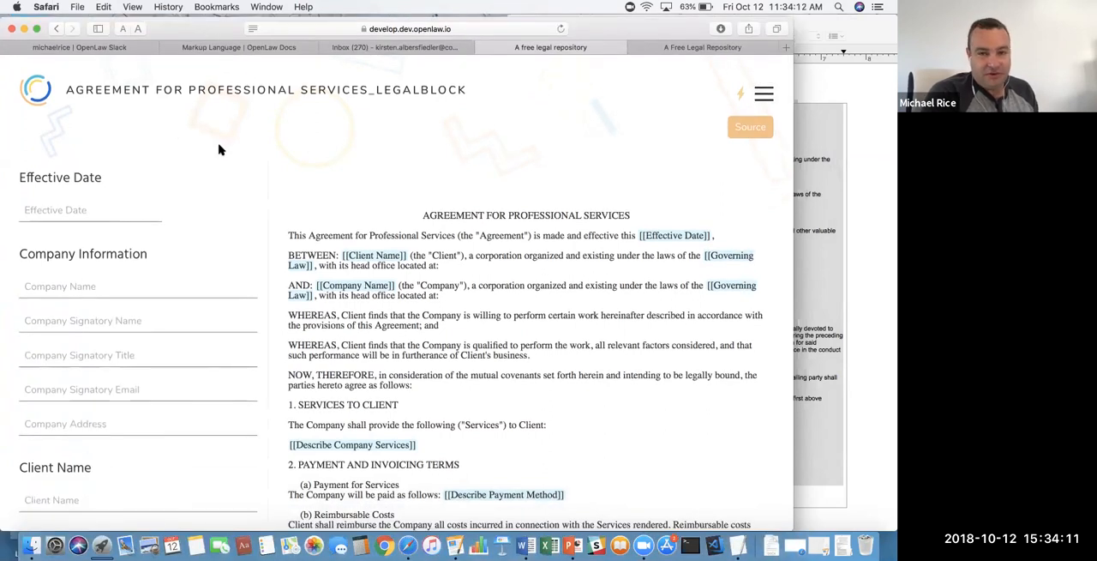
{"action": "key", "text": "XF86AudioRaiseVolume"}
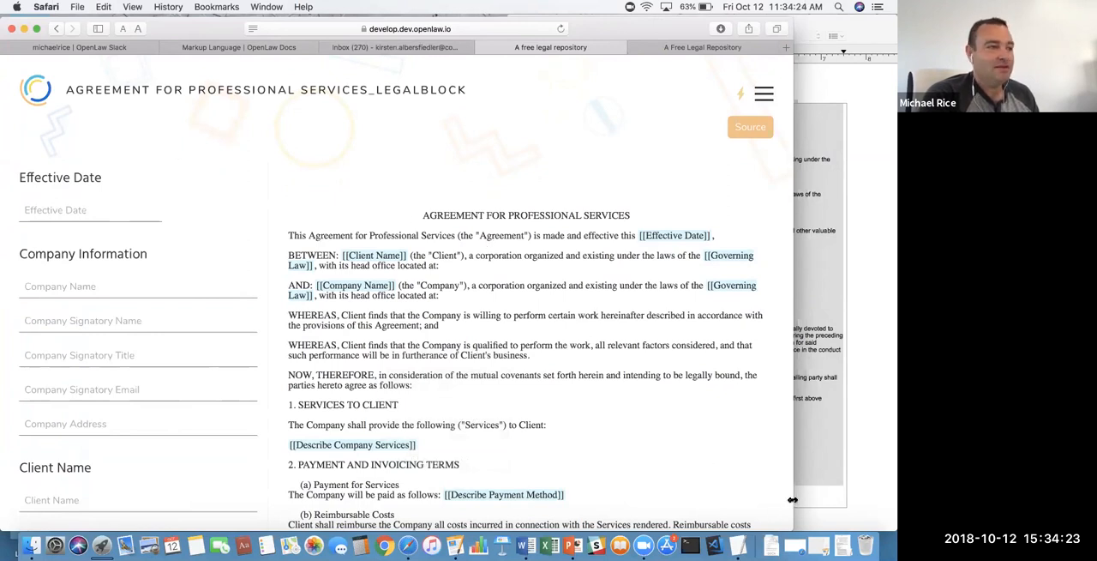
{"action": "left_click_drag", "start_coordinate": [790, 503], "coordinate": [745, 494]}
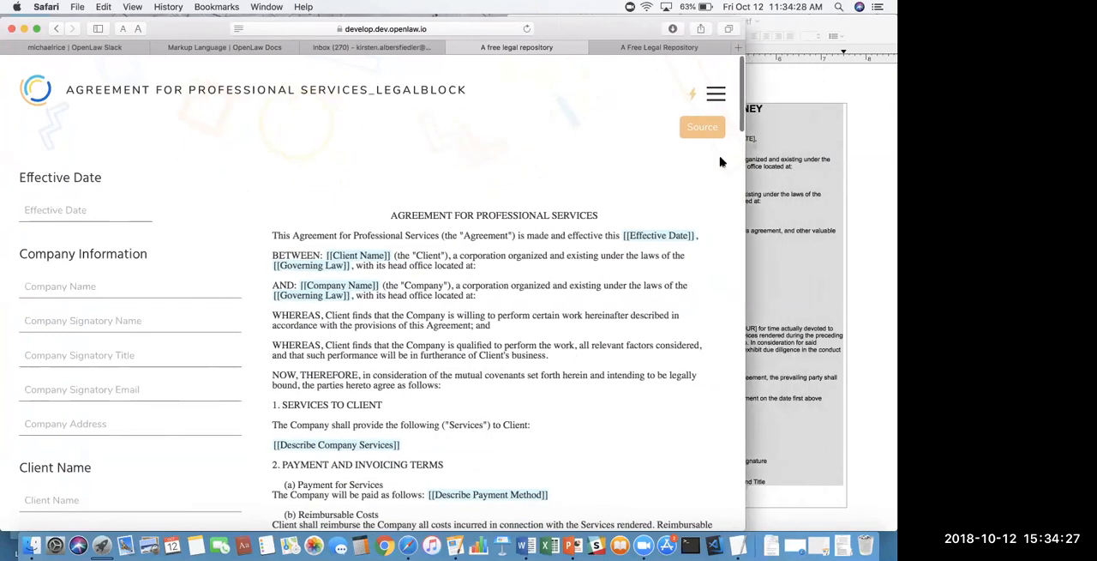
- Show the professional services template's source and examine its grouped variable sections and the centered title markup
{"action": "left_click", "coordinate": [701, 130]}
{"action": "scroll", "coordinate": [404, 383], "scroll_direction": "down", "scroll_amount": 5}
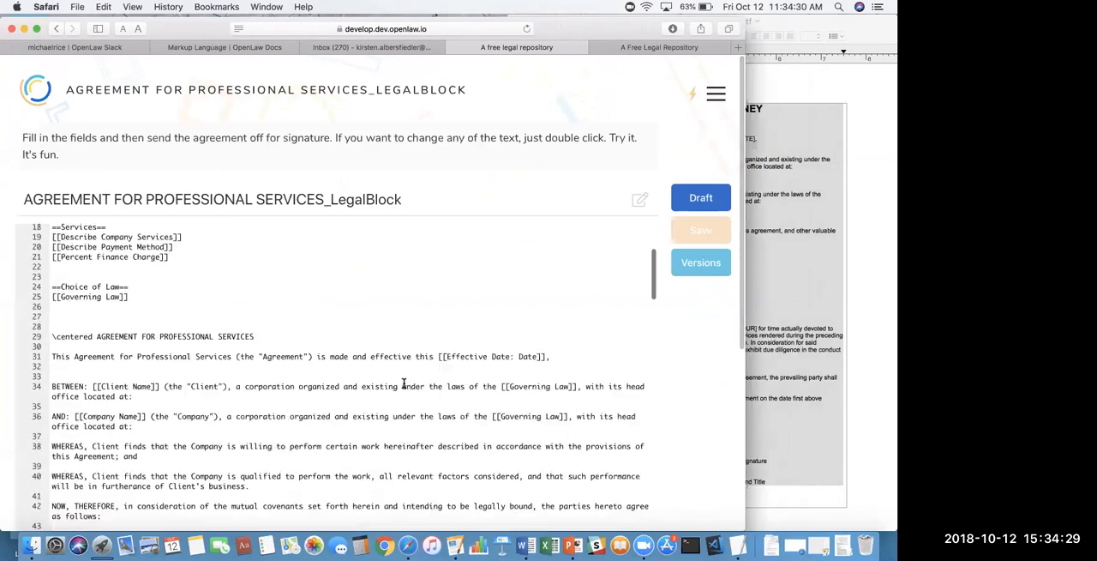
{"action": "scroll", "coordinate": [404, 383], "scroll_direction": "up", "scroll_amount": 5}
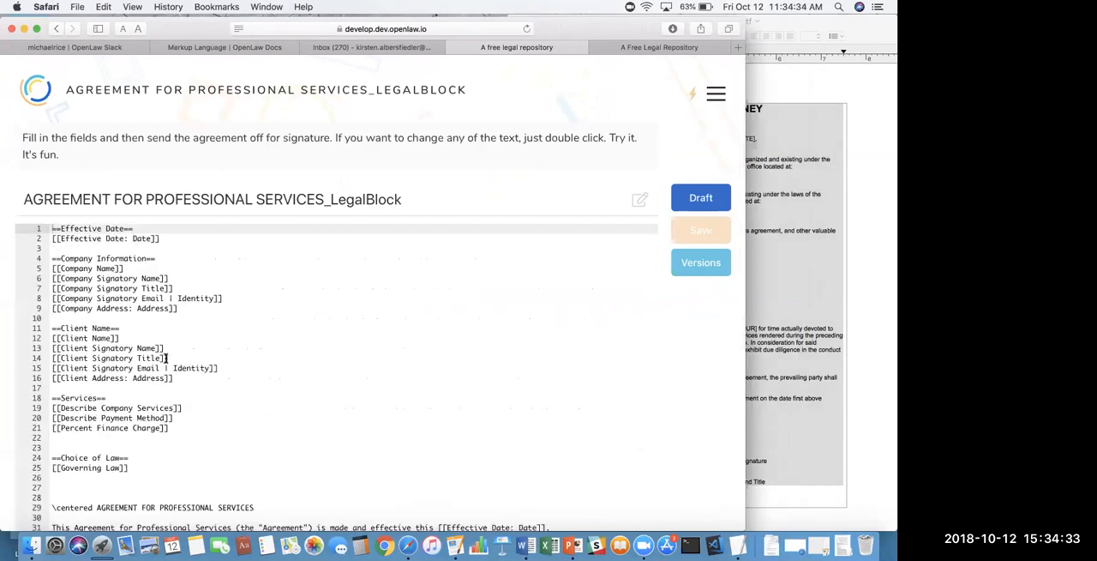
{"action": "scroll", "coordinate": [183, 334], "scroll_direction": "down", "scroll_amount": 4}
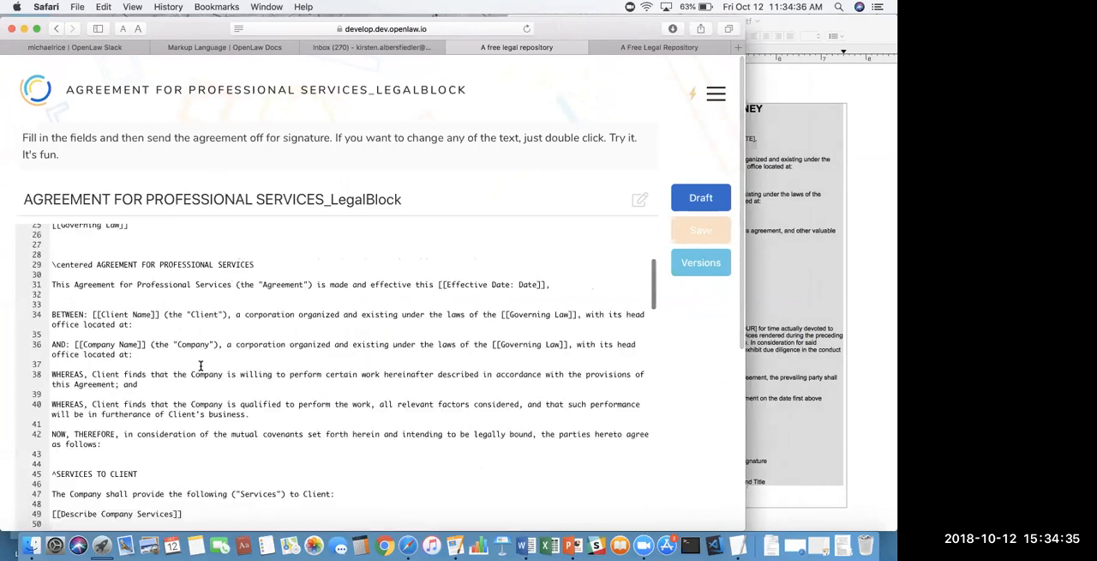
{"action": "left_click", "coordinate": [53, 254]}
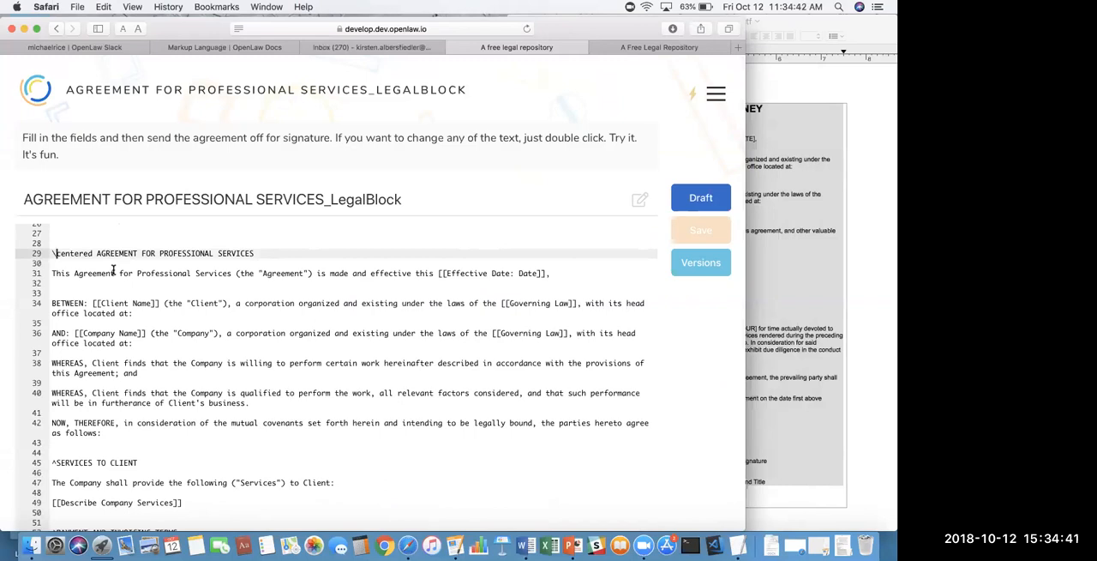
{"action": "scroll", "coordinate": [206, 296], "scroll_direction": "up", "scroll_amount": 4}
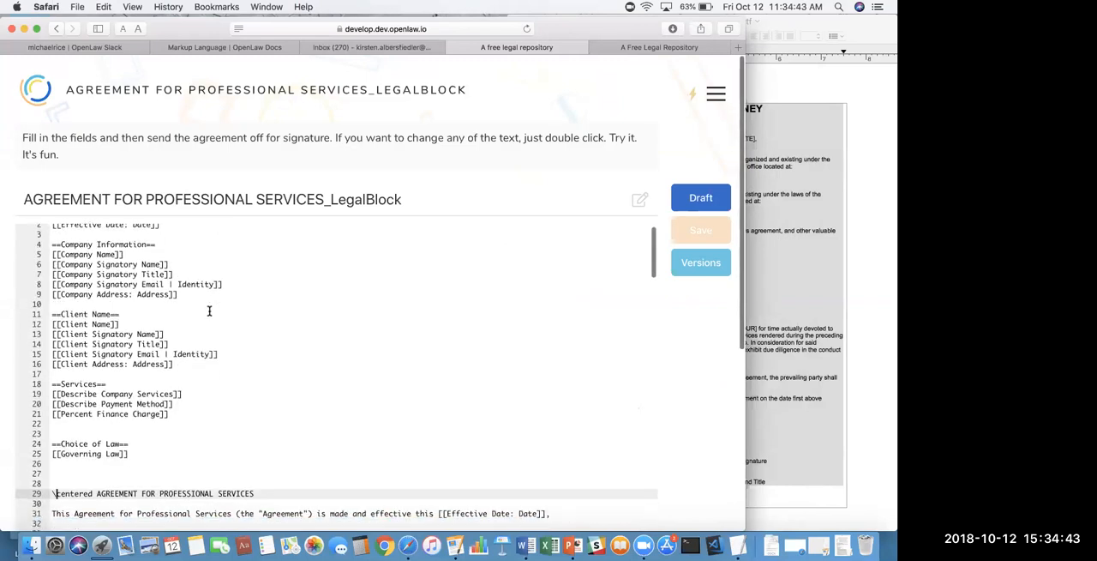
- Examine the source's clause numbering and variables from Services to Client through Changes, and return to the Services variable group
{"action": "scroll", "coordinate": [209, 311], "scroll_direction": "down", "scroll_amount": 5}
{"action": "scroll", "coordinate": [209, 310], "scroll_direction": "down", "scroll_amount": 4}
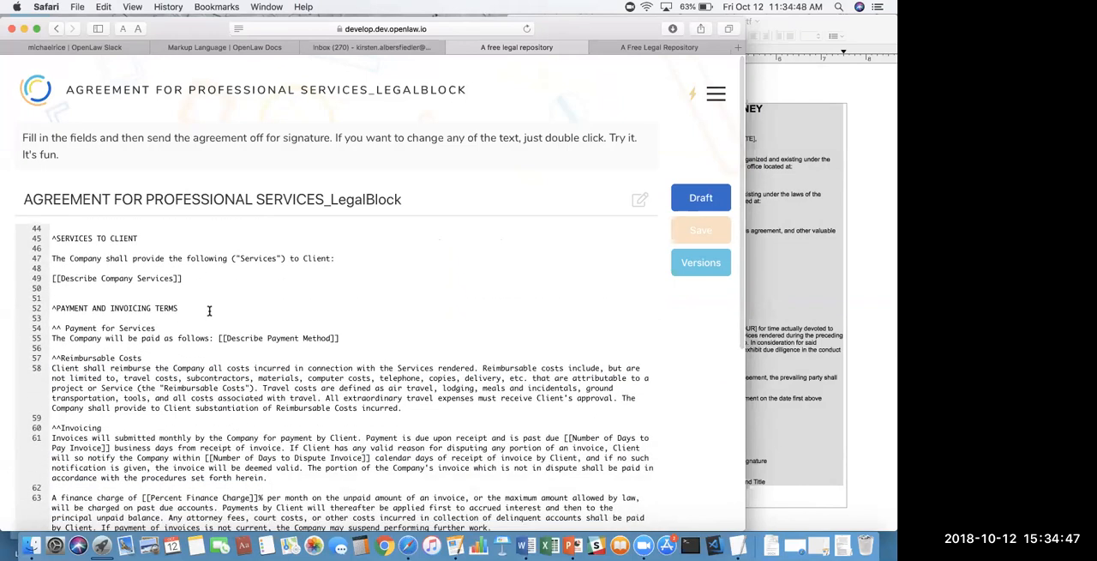
{"action": "scroll", "coordinate": [210, 359], "scroll_direction": "down", "scroll_amount": 3}
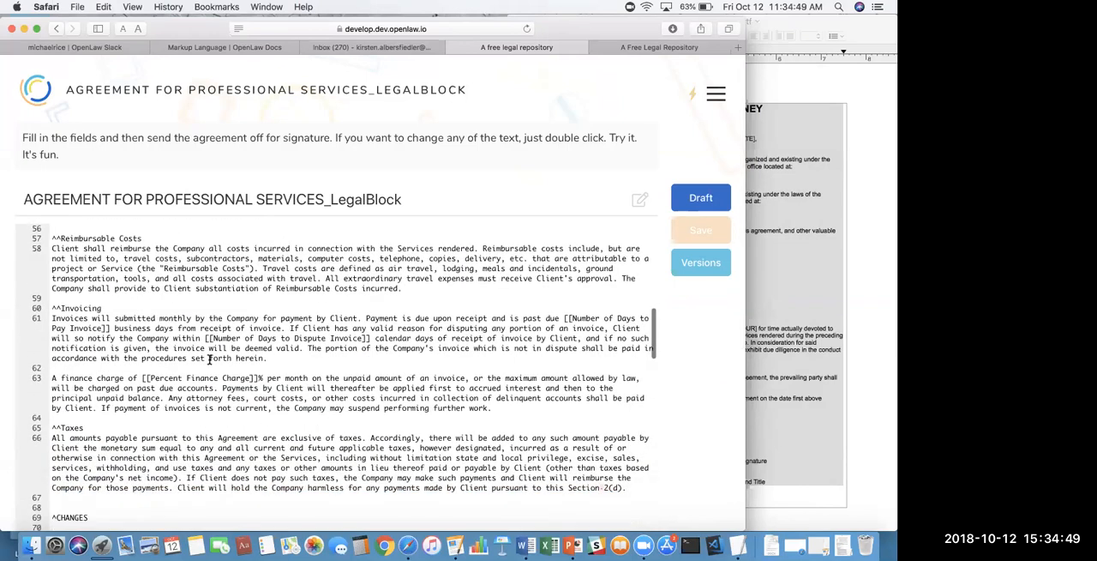
{"action": "scroll", "coordinate": [209, 360], "scroll_direction": "down", "scroll_amount": 1}
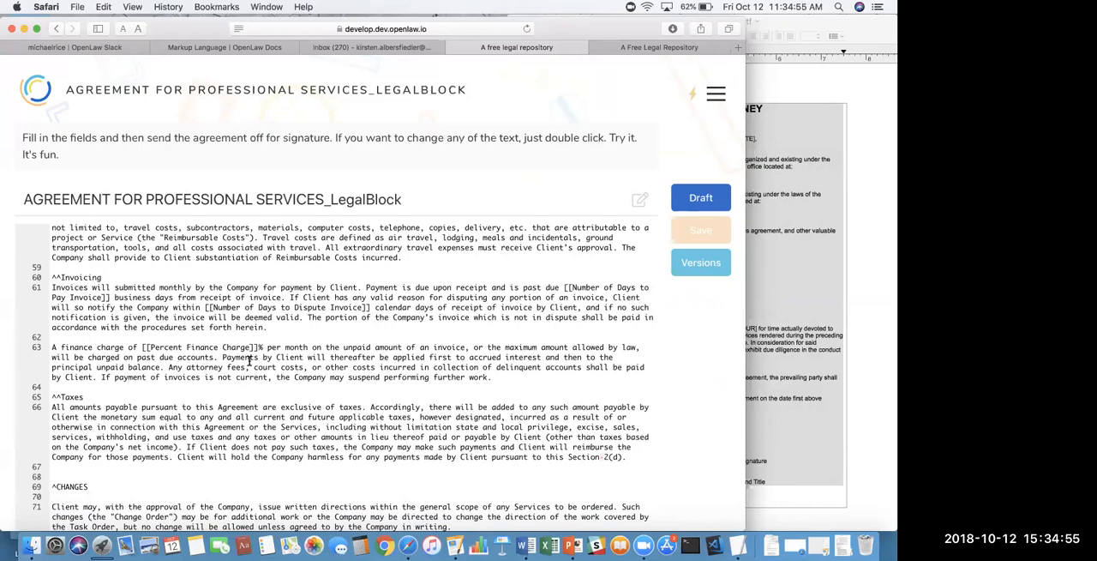
{"action": "scroll", "coordinate": [251, 360], "scroll_direction": "up", "scroll_amount": 3}
{"action": "scroll", "coordinate": [253, 367], "scroll_direction": "up", "scroll_amount": 15}
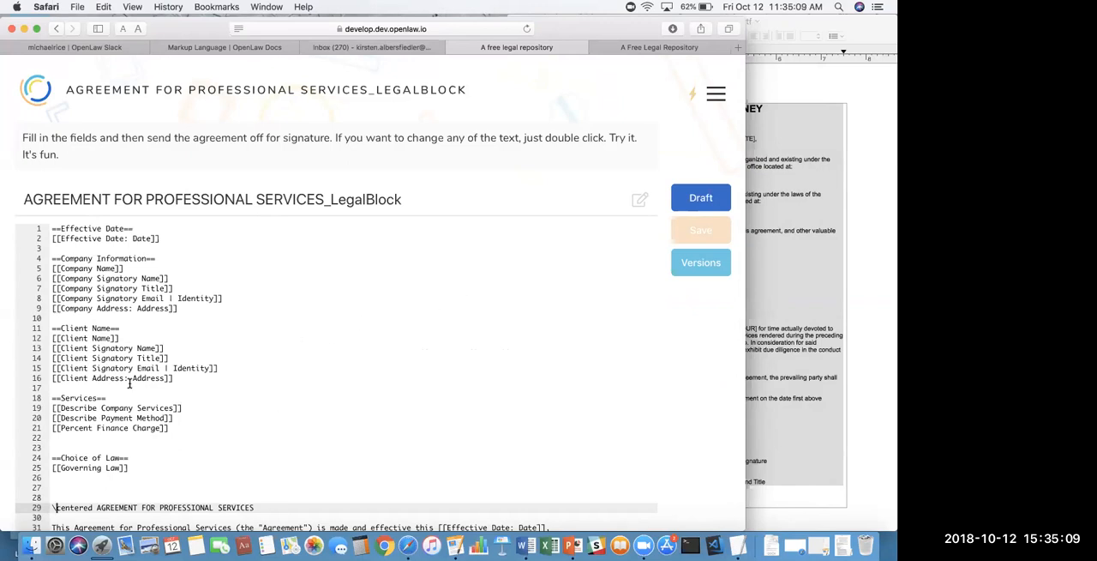
{"action": "left_click", "coordinate": [47, 399]}
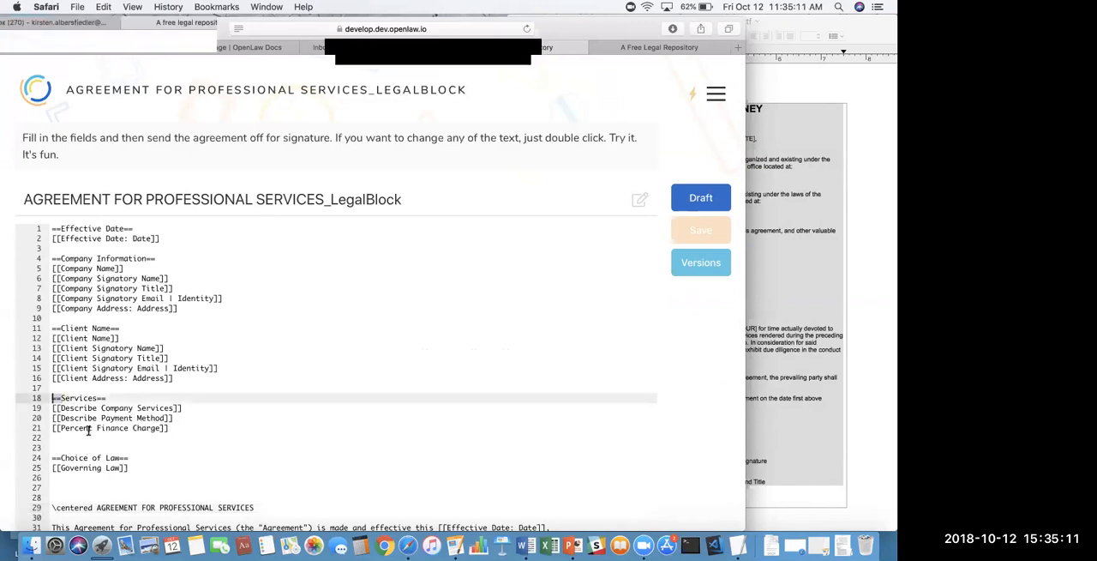
{"action": "left_click", "coordinate": [241, 366]}
- Show the template in draft view and examine the form's Company Information, Client Name, Services and Choice of Law sections
{"action": "left_click", "coordinate": [694, 195]}
{"action": "scroll", "coordinate": [214, 366], "scroll_direction": "down", "scroll_amount": 2}
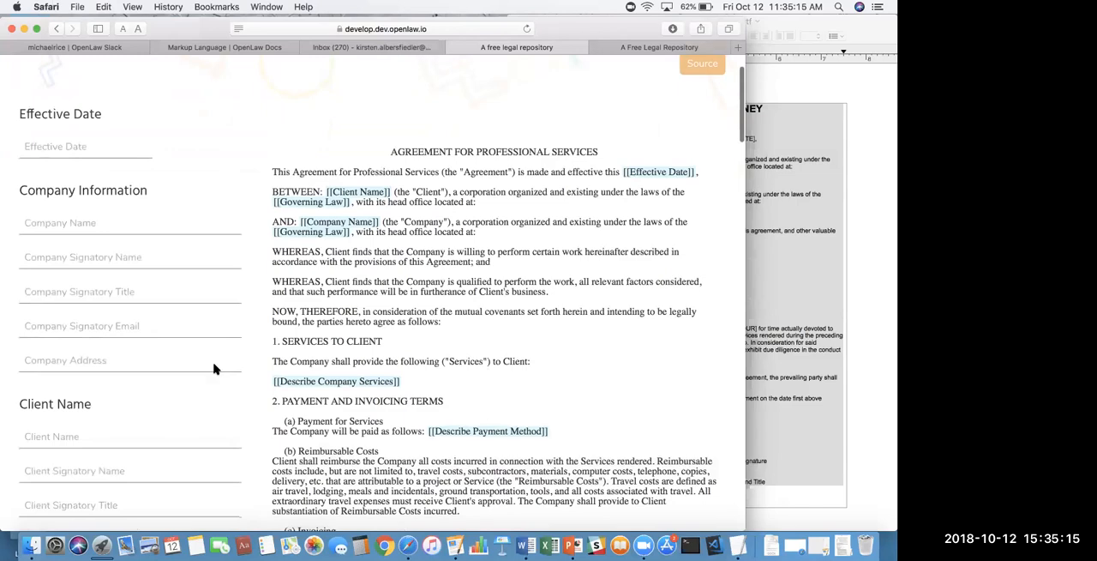
{"action": "scroll", "coordinate": [214, 366], "scroll_direction": "down", "scroll_amount": 9}
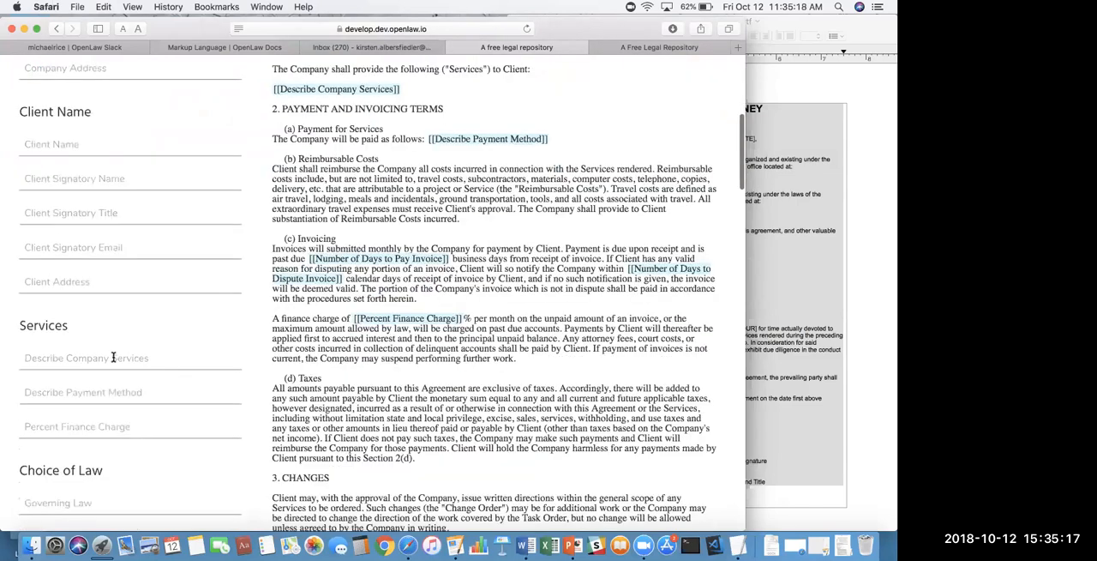
{"action": "scroll", "coordinate": [119, 343], "scroll_direction": "up", "scroll_amount": 5}
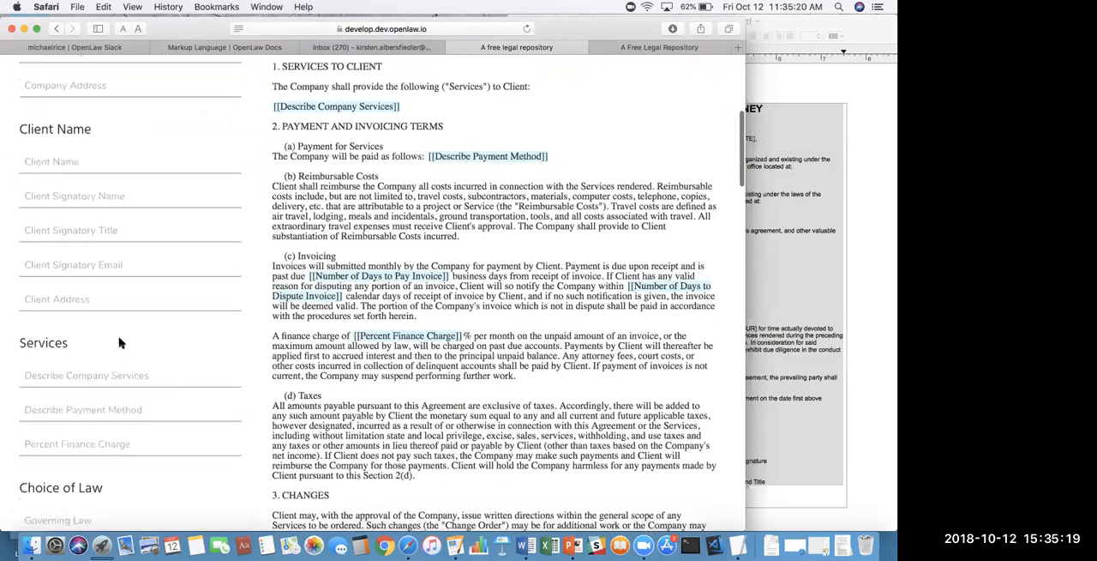
{"action": "scroll", "coordinate": [120, 343], "scroll_direction": "up", "scroll_amount": 7}
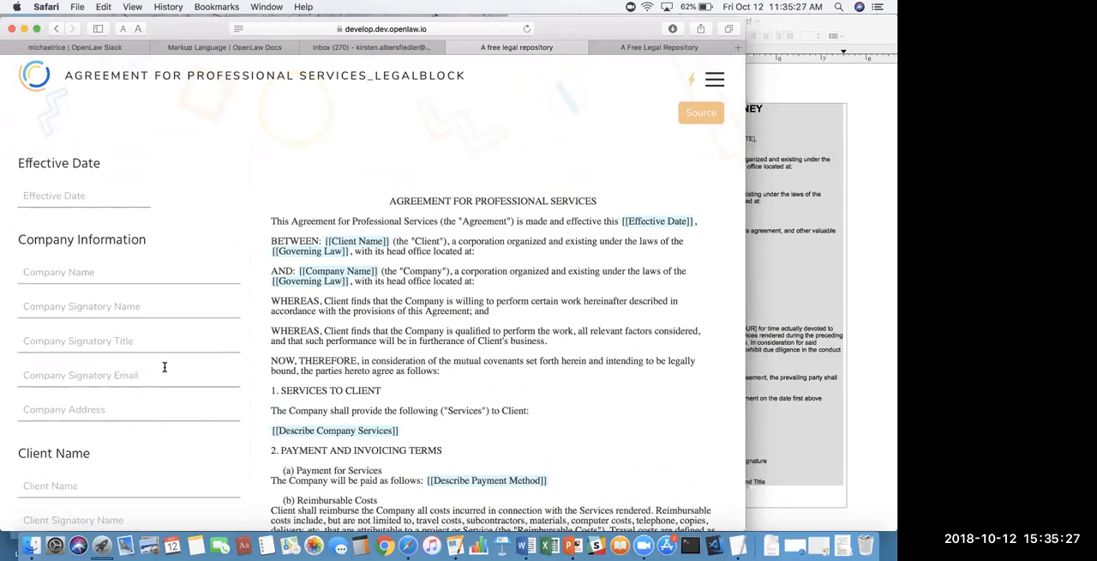
{"action": "scroll", "coordinate": [197, 391], "scroll_direction": "down", "scroll_amount": 6}
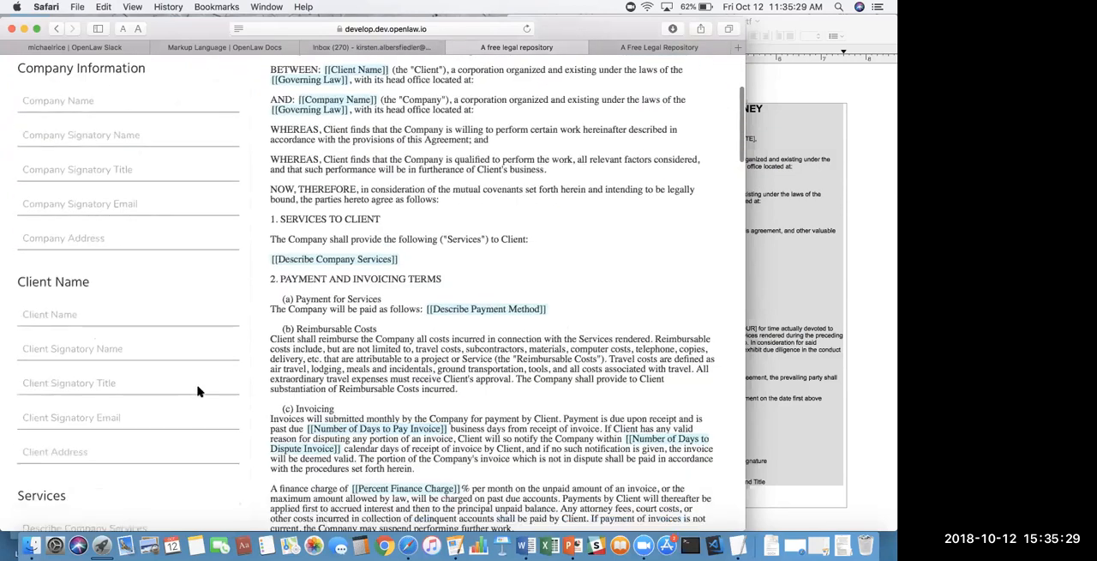
{"action": "scroll", "coordinate": [205, 381], "scroll_direction": "down", "scroll_amount": 12}
{"action": "scroll", "coordinate": [705, 142], "scroll_direction": "up", "scroll_amount": 17}
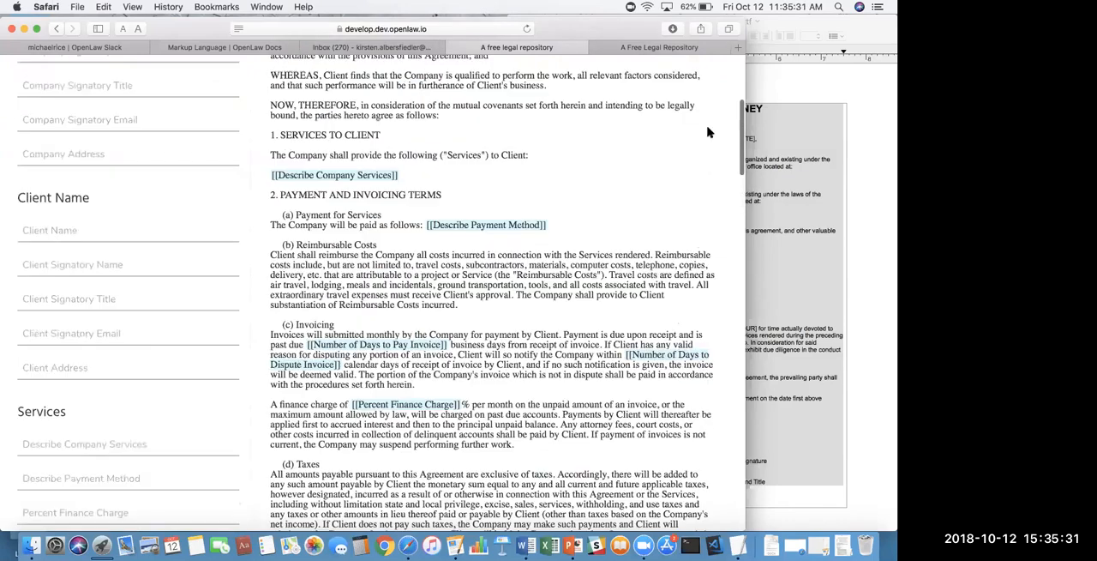
- Return to the template's source and examine the clauses down to the company and client address variables in the notice section
{"action": "double_click", "coordinate": [400, 372]}
{"action": "scroll", "coordinate": [400, 372], "scroll_direction": "down", "scroll_amount": 10}
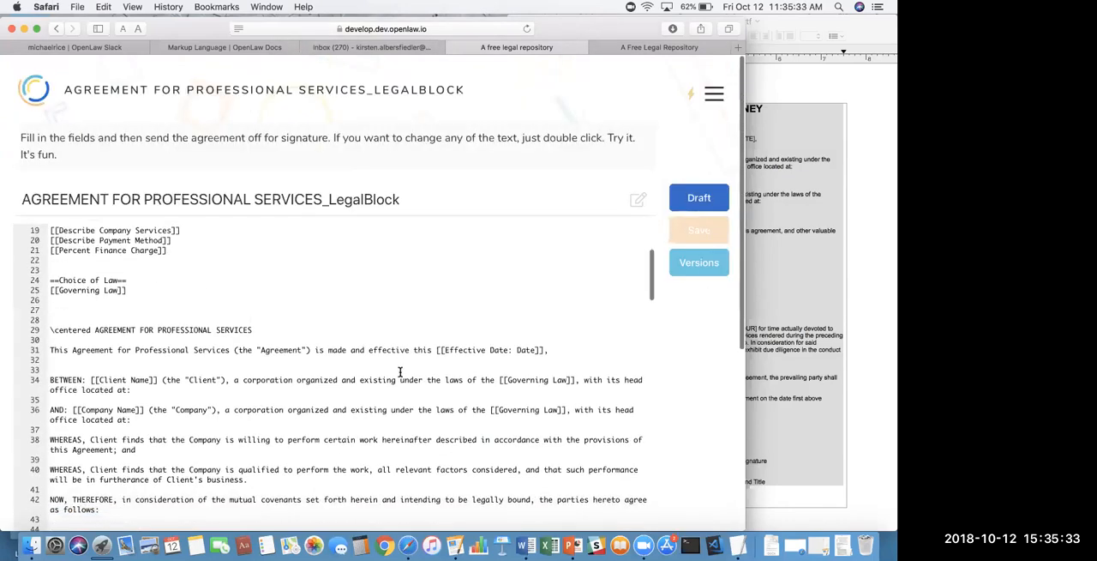
{"action": "scroll", "coordinate": [399, 372], "scroll_direction": "down", "scroll_amount": 6}
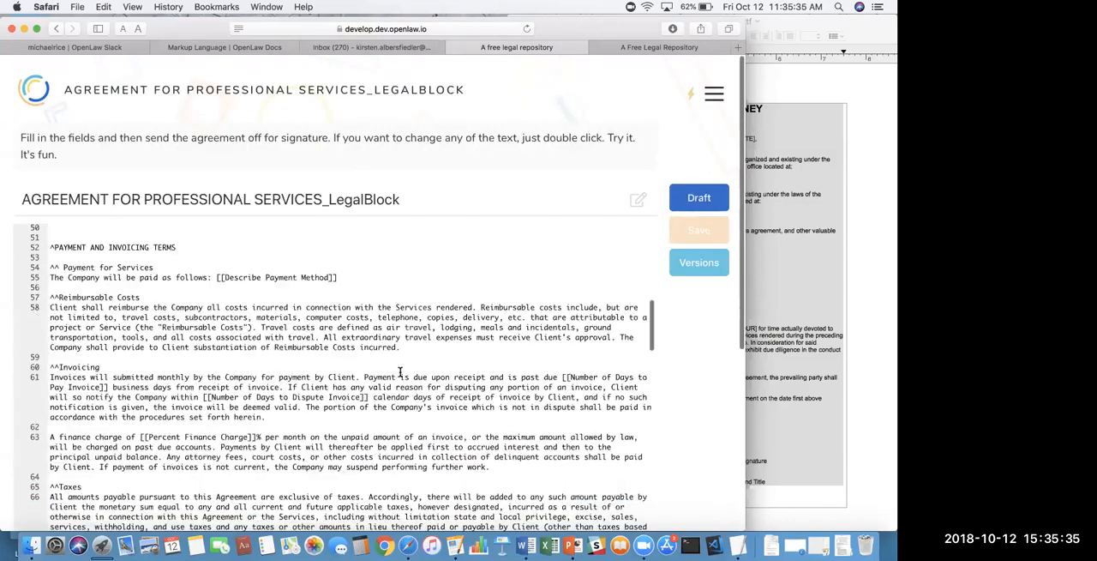
{"action": "scroll", "coordinate": [399, 372], "scroll_direction": "down", "scroll_amount": 1}
{"action": "scroll", "coordinate": [399, 372], "scroll_direction": "up", "scroll_amount": 17}
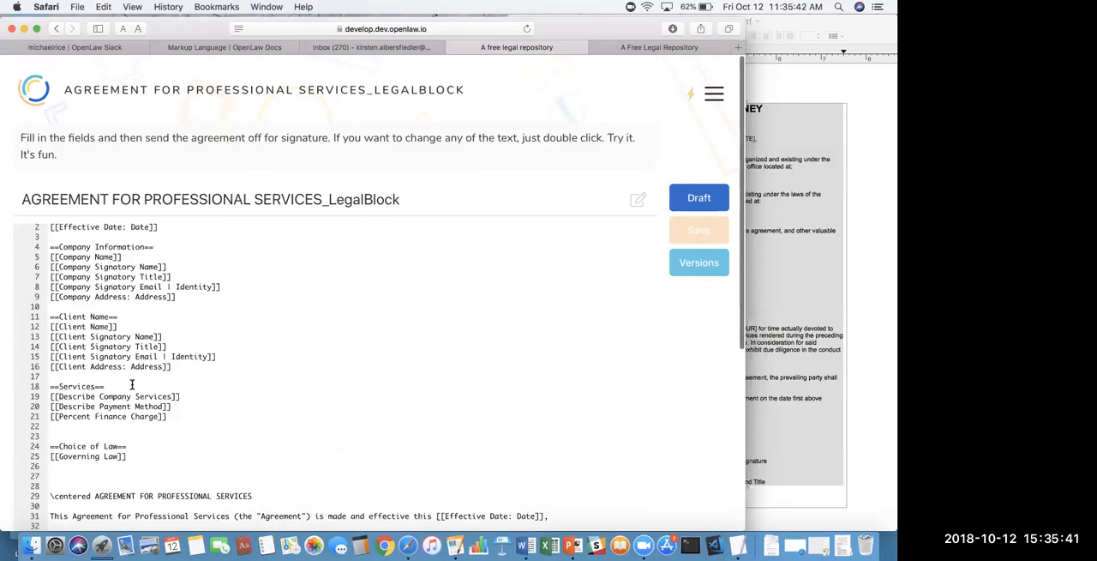
{"action": "scroll", "coordinate": [132, 384], "scroll_direction": "down", "scroll_amount": 10}
{"action": "scroll", "coordinate": [150, 414], "scroll_direction": "down", "scroll_amount": 15}
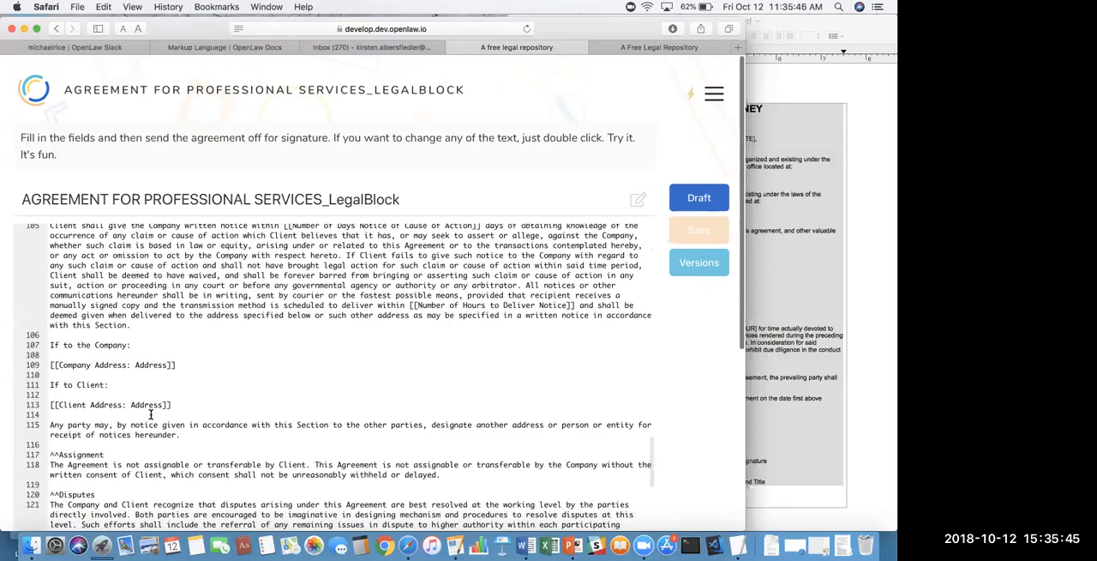
- Show the template in draft view and fill in Company Address by looking up a street address and choosing a suggestion
{"action": "scroll", "coordinate": [150, 414], "scroll_direction": "down", "scroll_amount": 3}
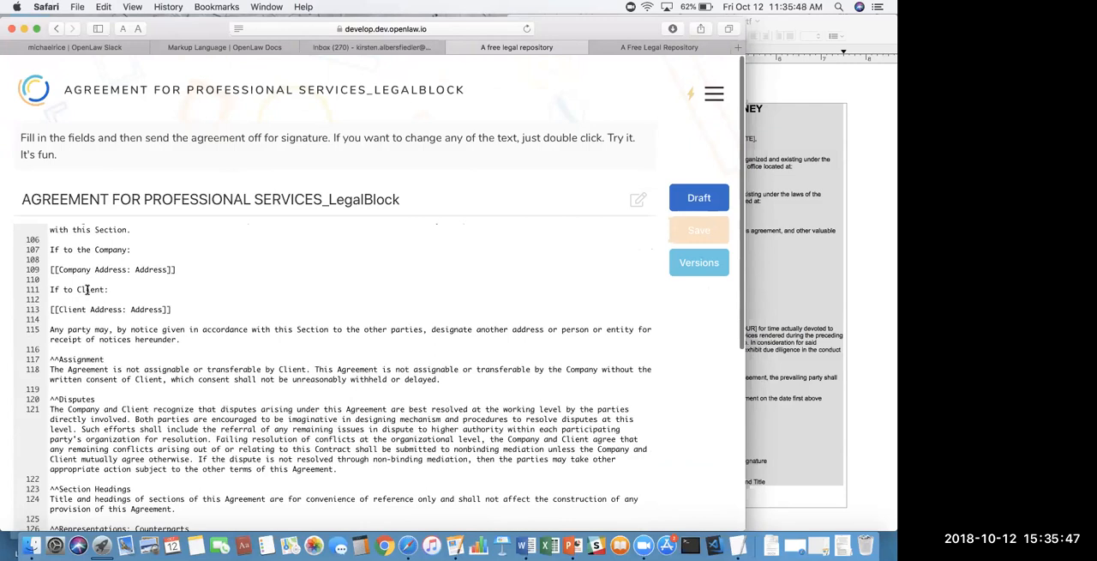
{"action": "left_click_drag", "start_coordinate": [58, 269], "coordinate": [131, 269]}
{"action": "left_click", "coordinate": [690, 198]}
{"action": "scroll", "coordinate": [137, 360], "scroll_direction": "down", "scroll_amount": 2}
{"action": "left_click", "coordinate": [96, 390]}
{"action": "type", "text": "1437"}
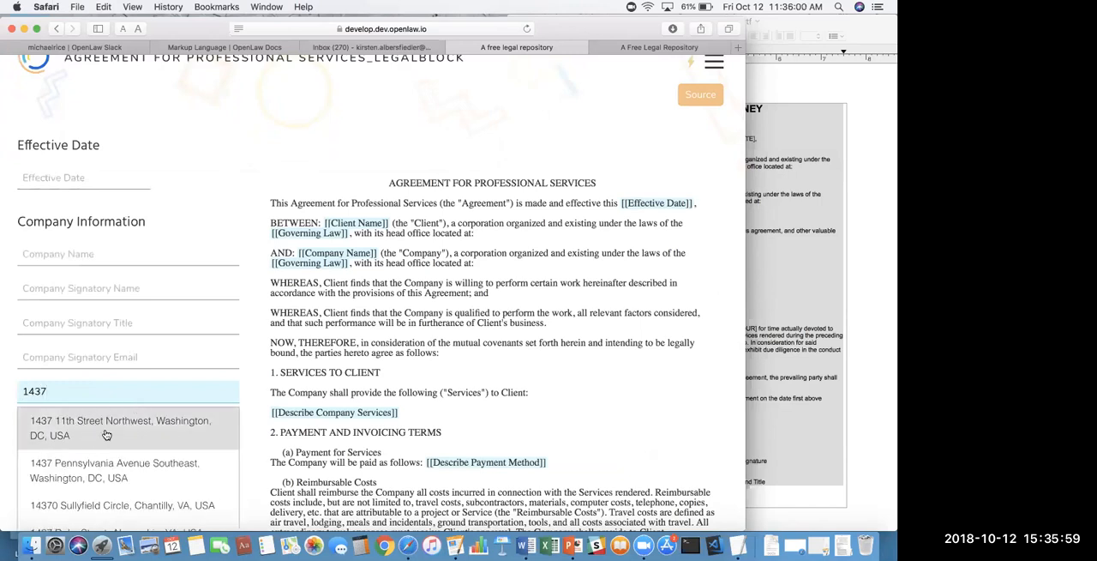
{"action": "scroll", "coordinate": [106, 467], "scroll_direction": "down", "scroll_amount": 2}
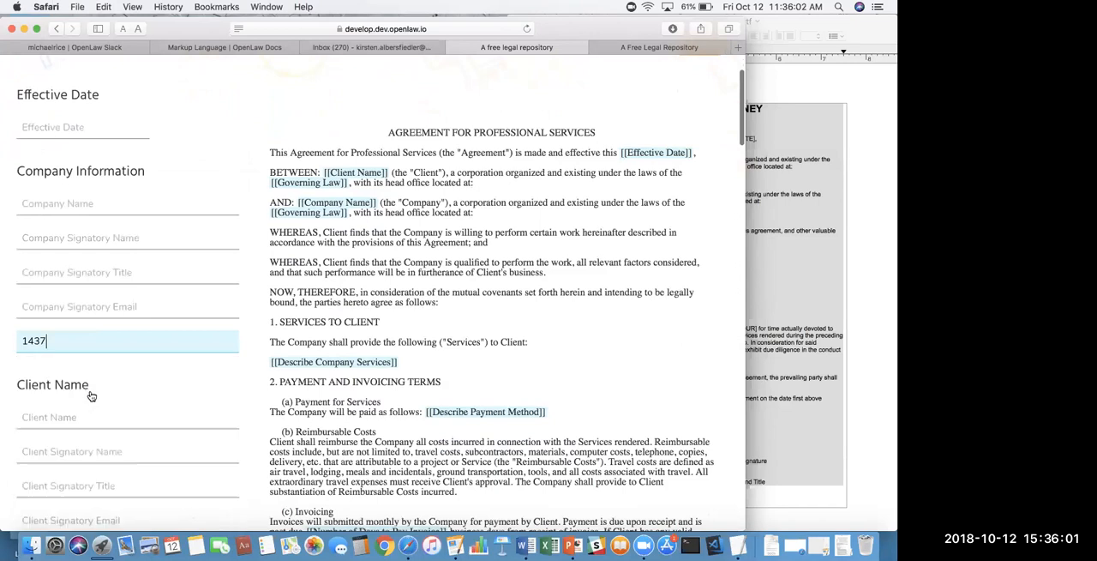
{"action": "double_click", "coordinate": [167, 341]}
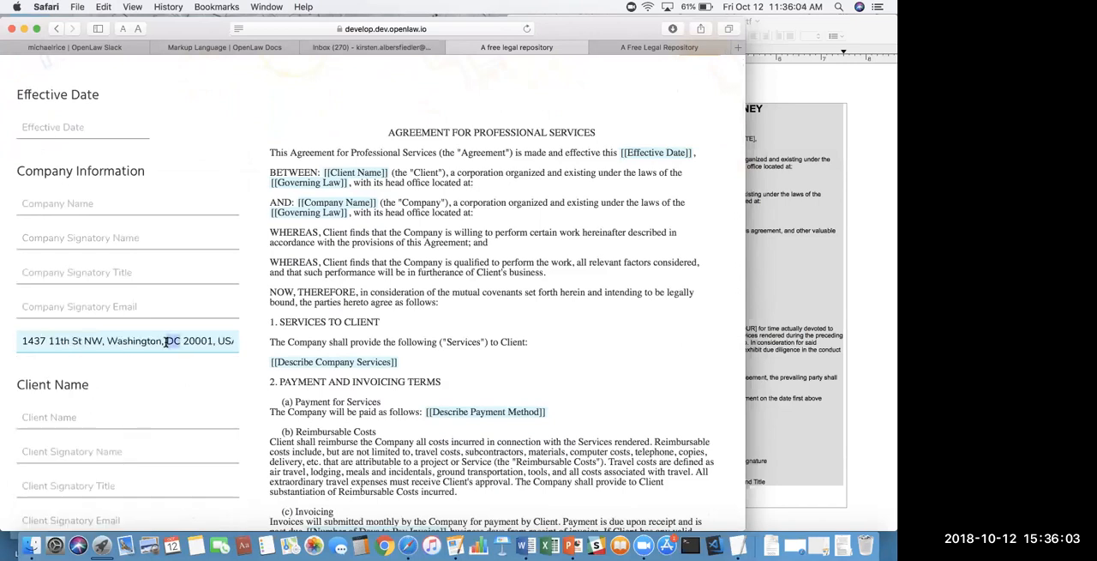
- Clear the Company Address field in the draft form
{"action": "key", "text": "super+a"}
{"action": "key", "text": "BackSpace"}
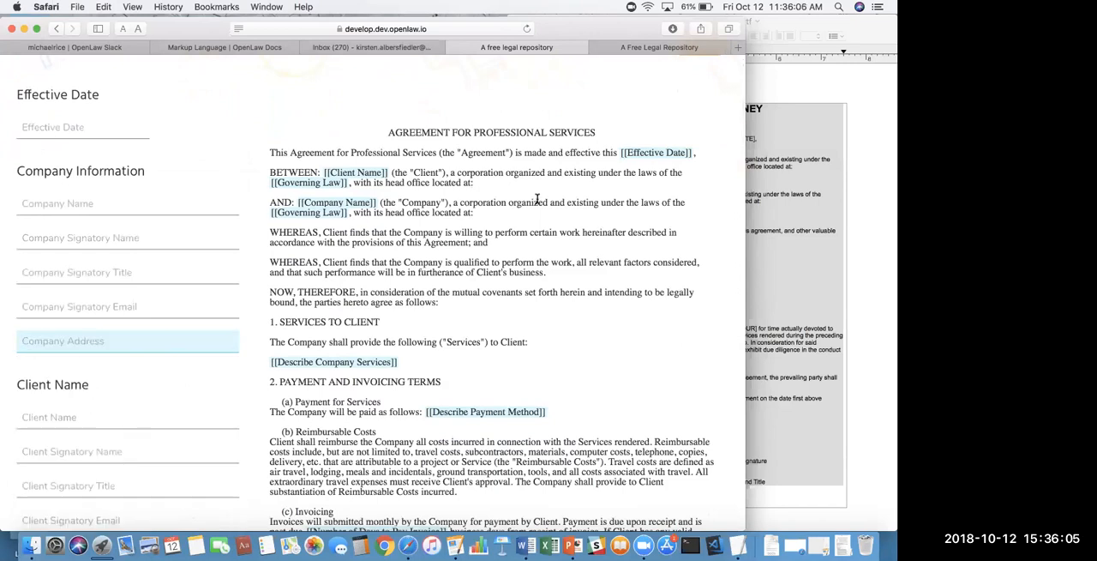
{"action": "scroll", "coordinate": [631, 108], "scroll_direction": "up", "scroll_amount": 2}
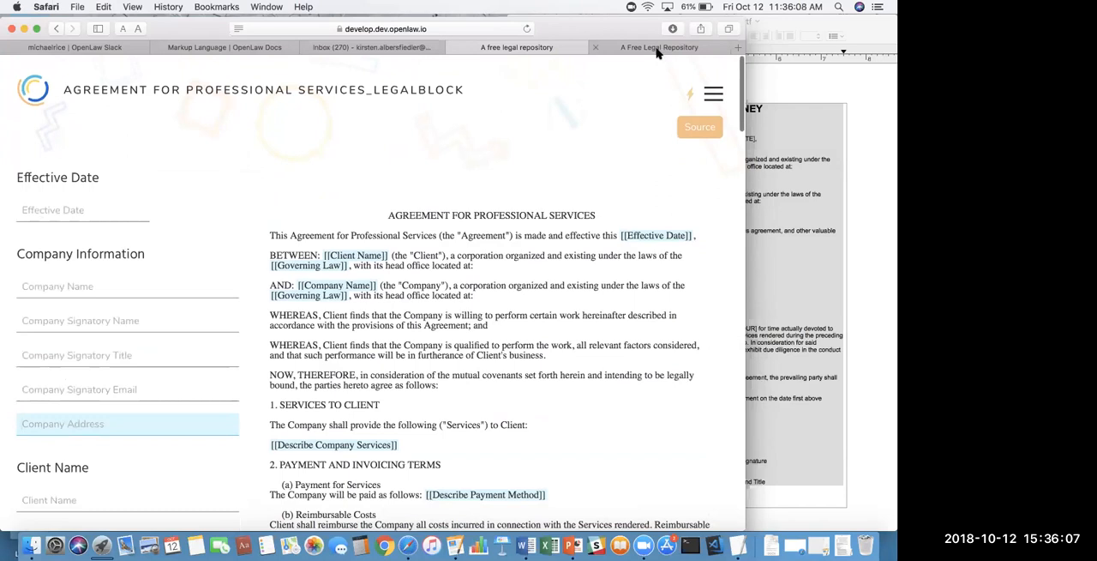
- Open the OpenLaw Docs Markup Language page and examine the variable types from Variables through Date and DateTime to Address
{"action": "left_click", "coordinate": [657, 49]}
{"action": "left_click", "coordinate": [517, 47]}
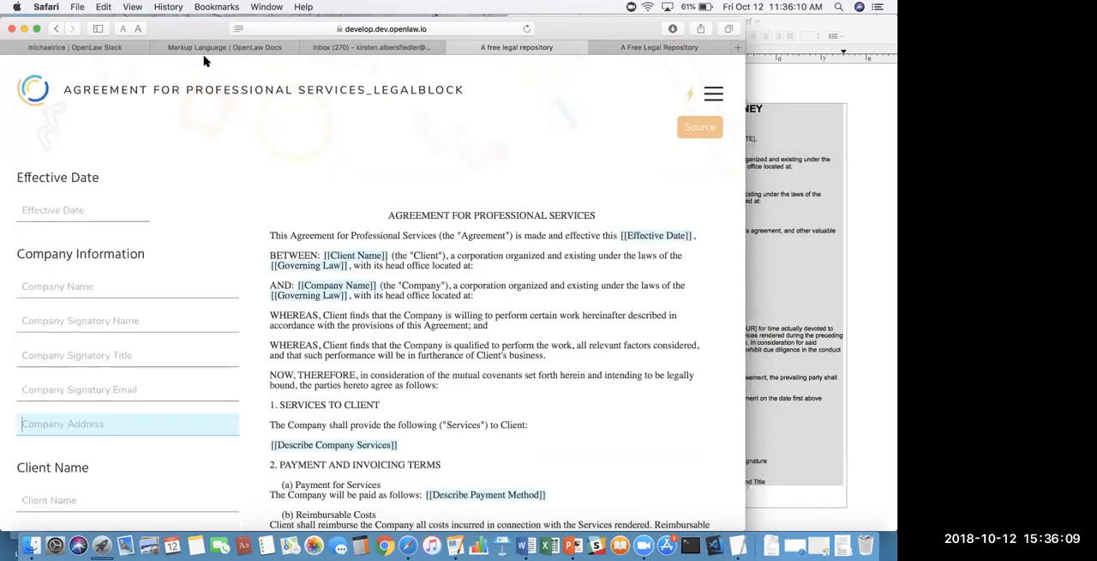
{"action": "left_click_drag", "start_coordinate": [184, 28], "coordinate": [205, 59]}
{"action": "left_click", "coordinate": [208, 105]}
{"action": "left_click_drag", "start_coordinate": [623, 60], "coordinate": [623, 27]}
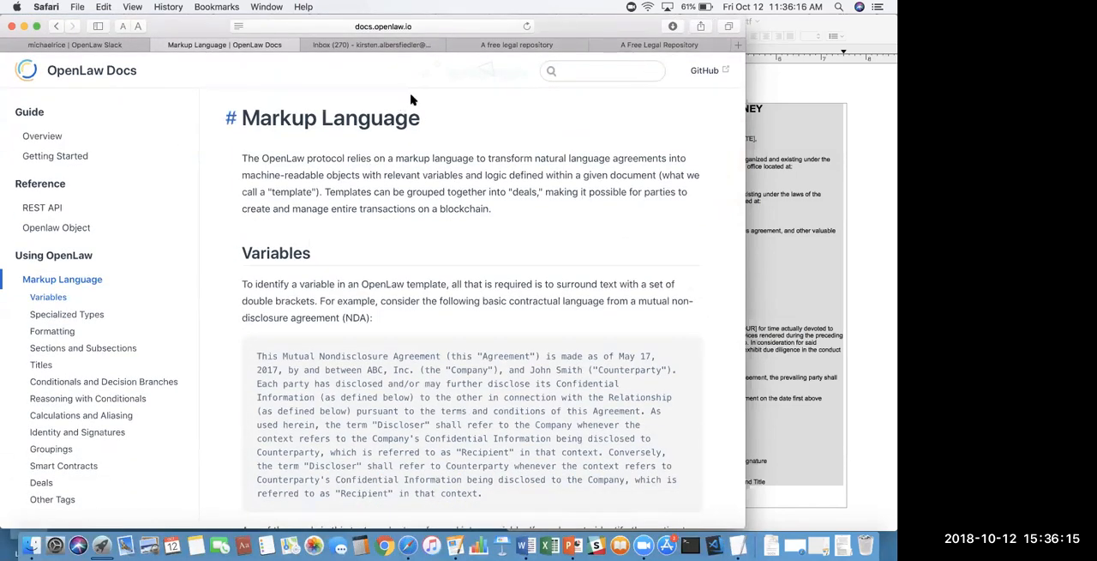
{"action": "scroll", "coordinate": [366, 399], "scroll_direction": "down", "scroll_amount": 3}
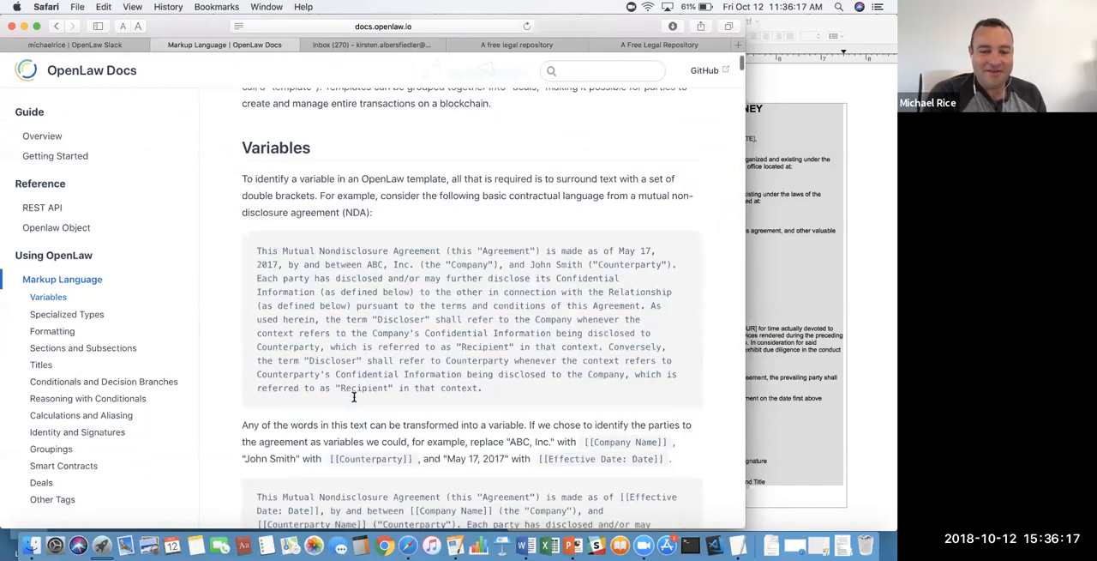
{"action": "scroll", "coordinate": [366, 399], "scroll_direction": "down", "scroll_amount": 10}
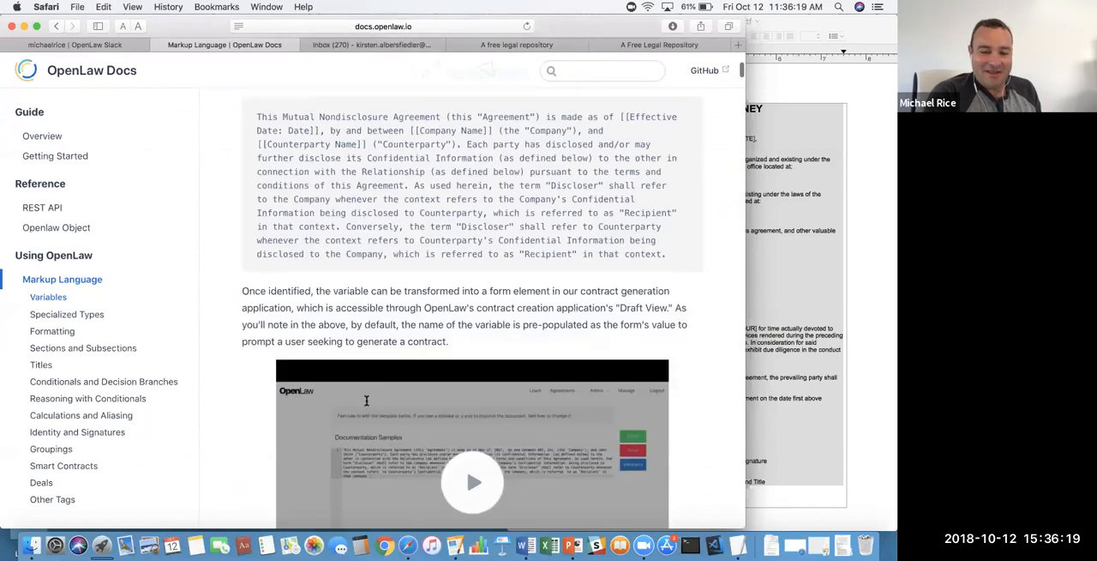
{"action": "scroll", "coordinate": [366, 399], "scroll_direction": "down", "scroll_amount": 10}
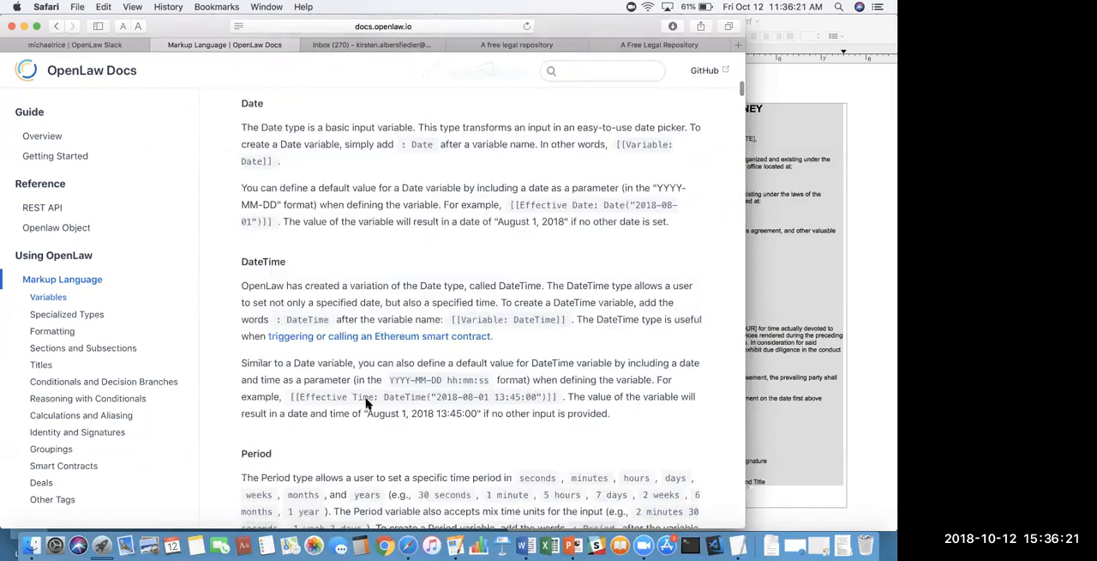
{"action": "scroll", "coordinate": [359, 319], "scroll_direction": "down", "scroll_amount": 6}
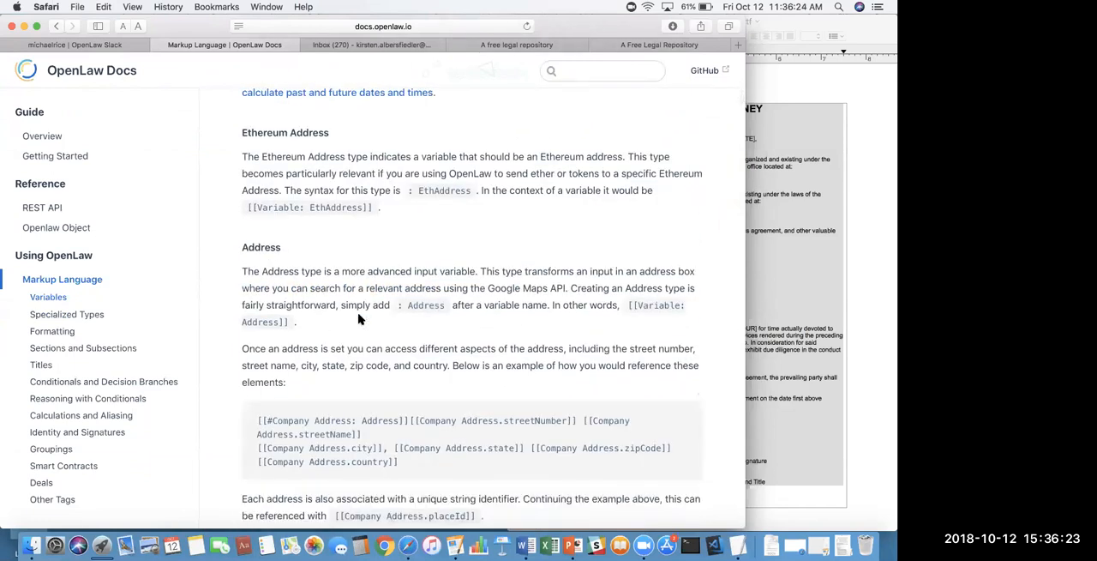
- Search the docs page for "choic" and examine the Choice type's description and syntax example
{"action": "key", "text": "super+f"}
{"action": "type", "text": "choic"}
{"action": "left_click", "coordinate": [367, 358]}
{"action": "scroll", "coordinate": [367, 362], "scroll_direction": "down", "scroll_amount": 2}
{"action": "scroll", "coordinate": [358, 369], "scroll_direction": "up", "scroll_amount": 1}
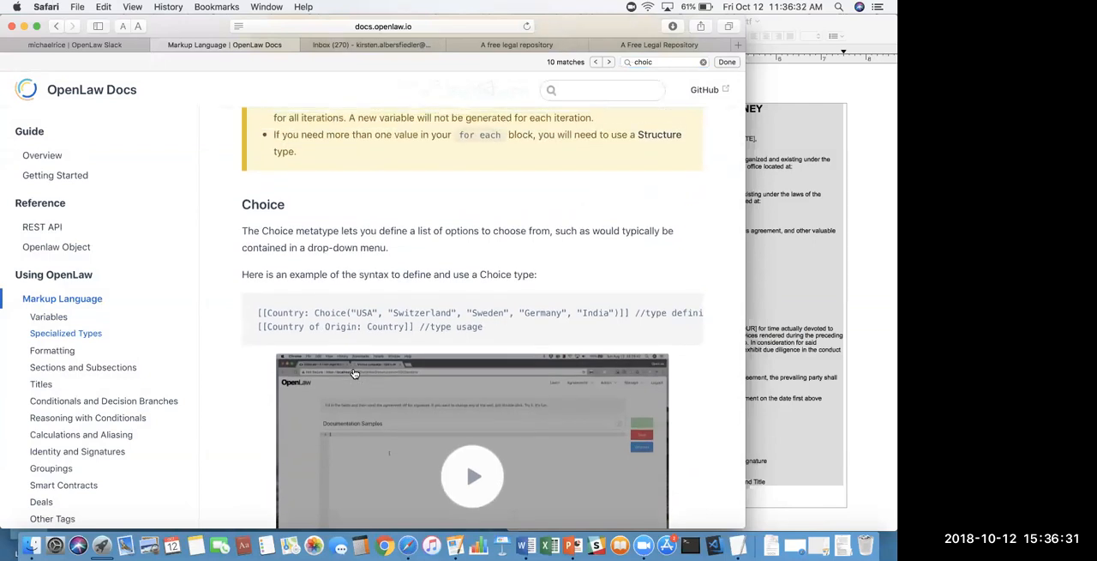
{"action": "scroll", "coordinate": [354, 373], "scroll_direction": "down", "scroll_amount": 2}
{"action": "scroll", "coordinate": [411, 334], "scroll_direction": "up", "scroll_amount": 2}
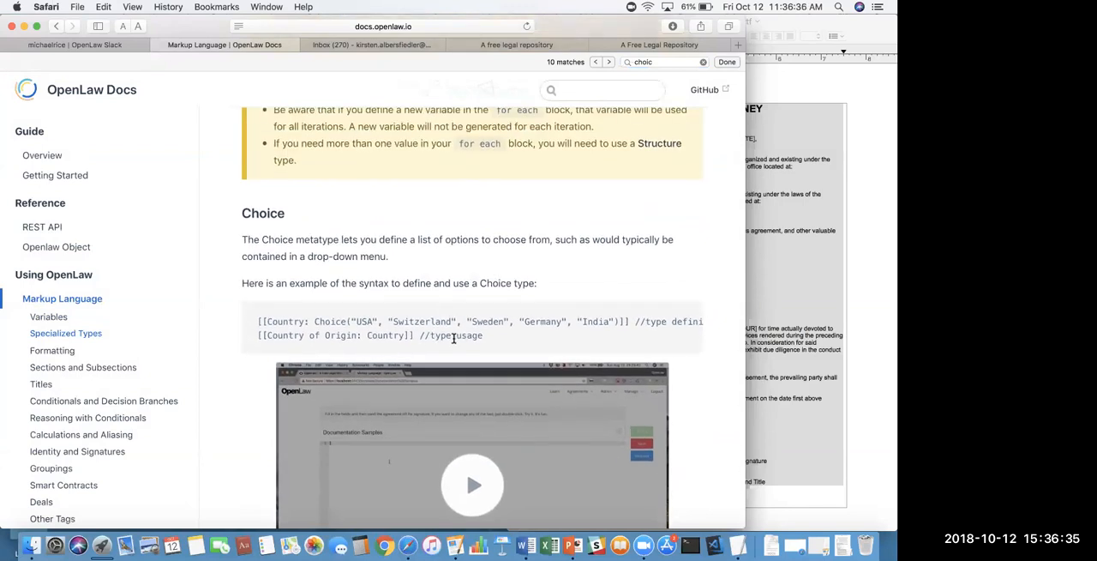
- Copy the Country and Country of Origin example from the Choice section and paste it into a new OpenLaw template
{"action": "left_click_drag", "start_coordinate": [413, 338], "coordinate": [255, 319]}
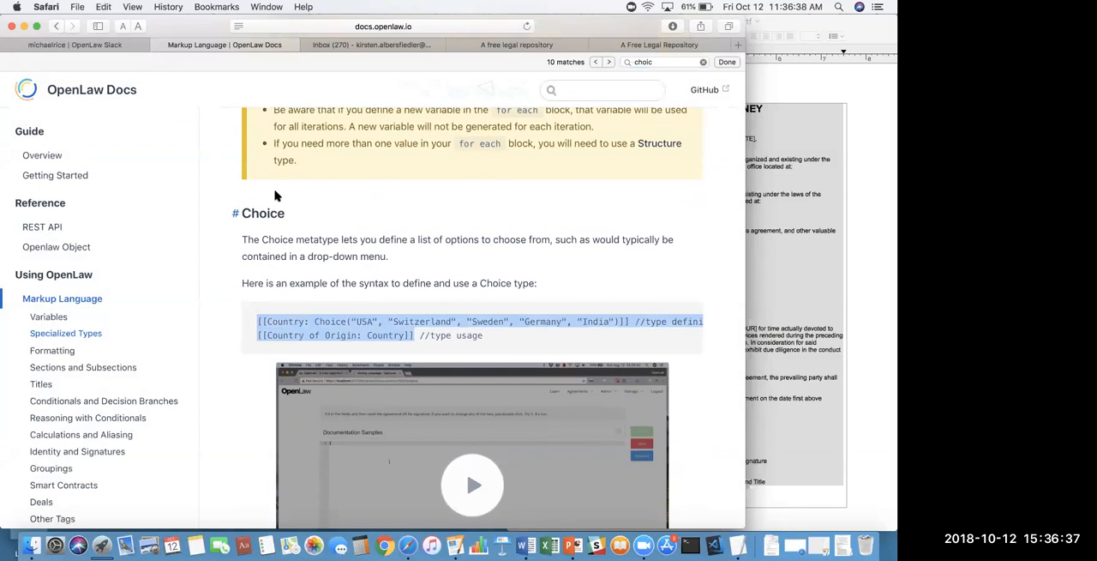
{"action": "left_click_drag", "start_coordinate": [474, 36], "coordinate": [474, 79]}
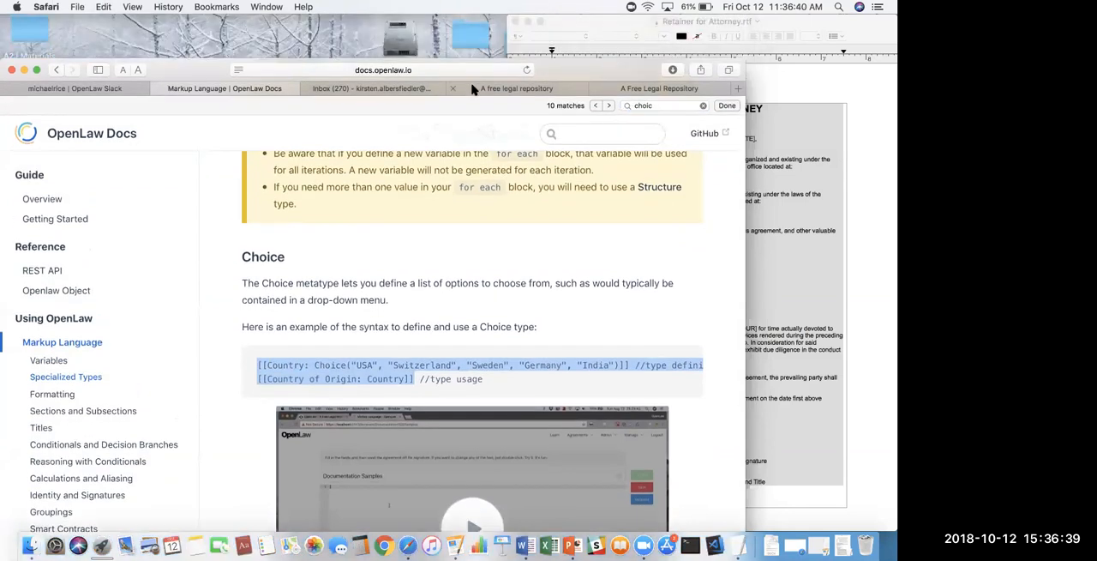
{"action": "left_click", "coordinate": [474, 89]}
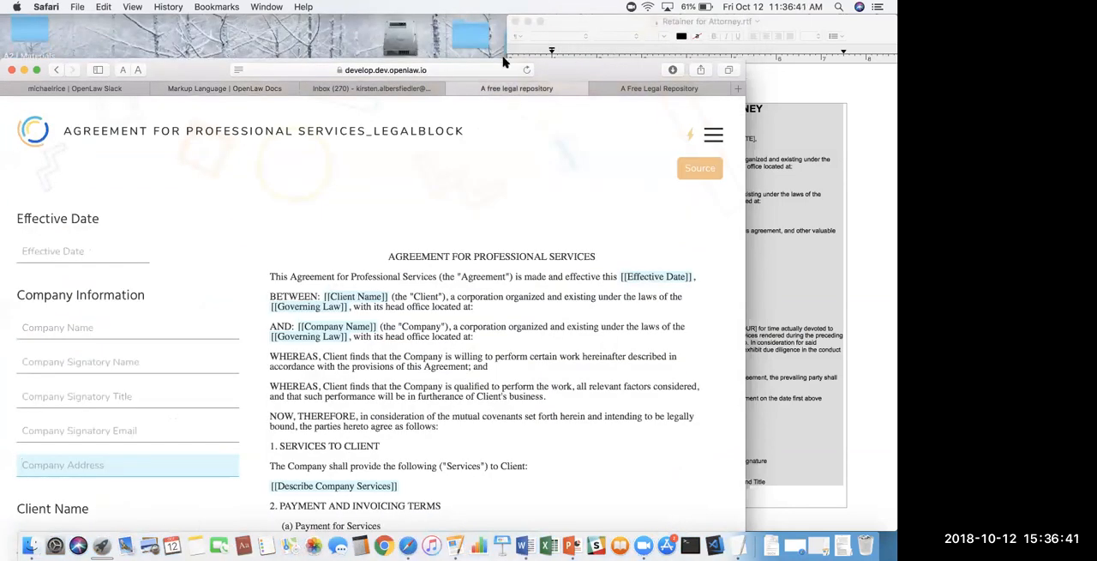
{"action": "left_click_drag", "start_coordinate": [504, 61], "coordinate": [463, 43]}
{"action": "left_click", "coordinate": [574, 141]}
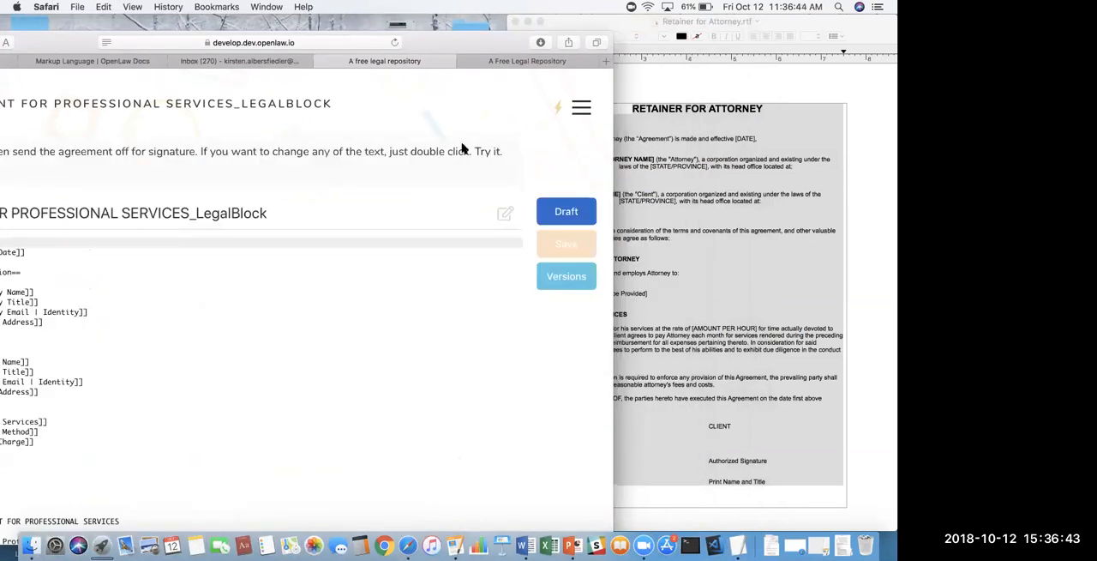
{"action": "left_click_drag", "start_coordinate": [89, 42], "coordinate": [271, 49]}
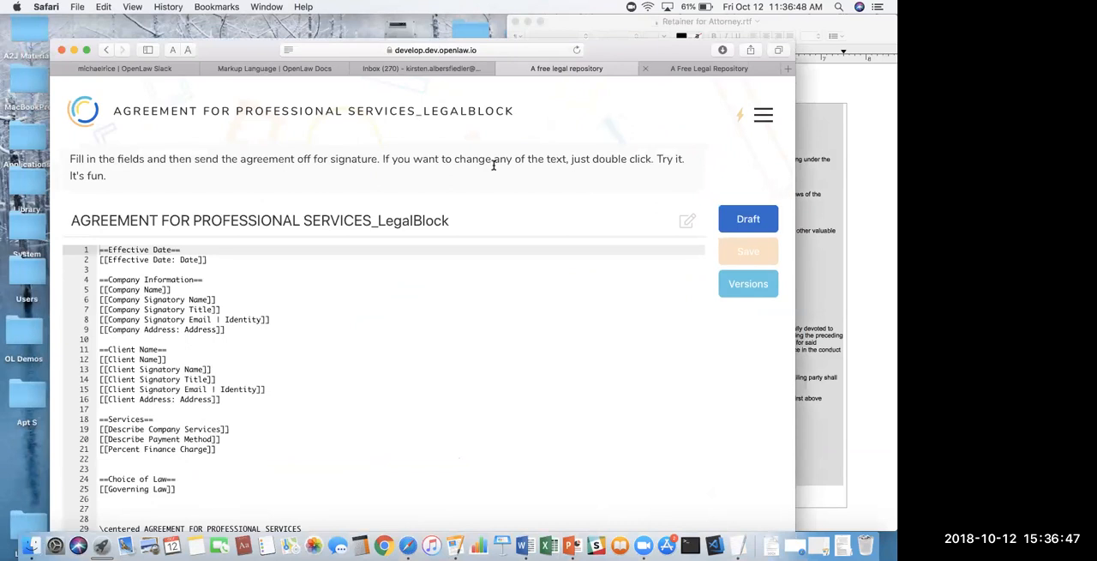
{"action": "left_click_drag", "start_coordinate": [662, 47], "coordinate": [612, 37]}
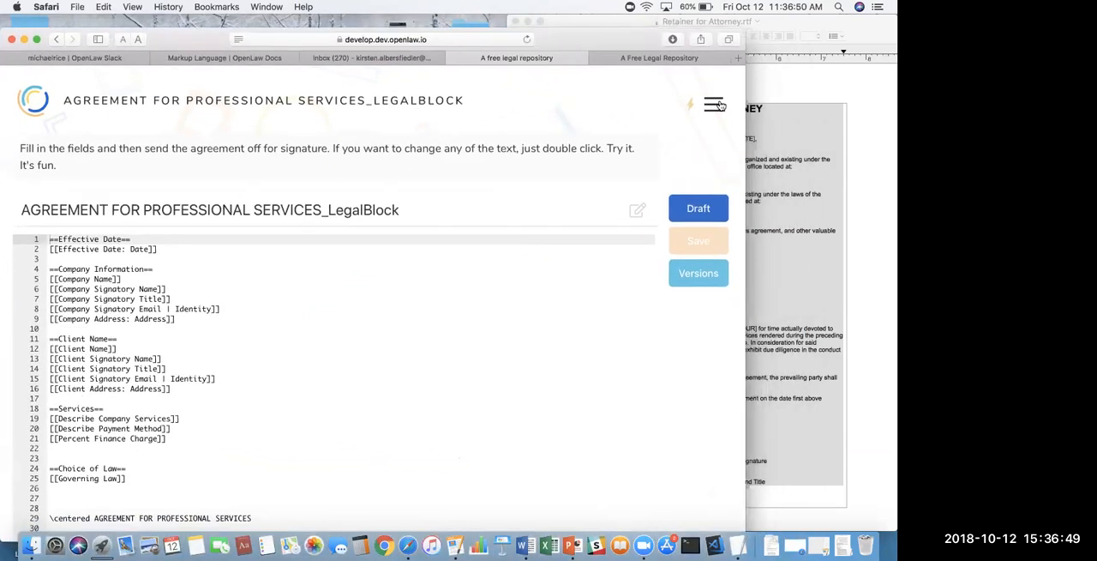
{"action": "left_click", "coordinate": [714, 104]}
{"action": "left_click", "coordinate": [565, 227]}
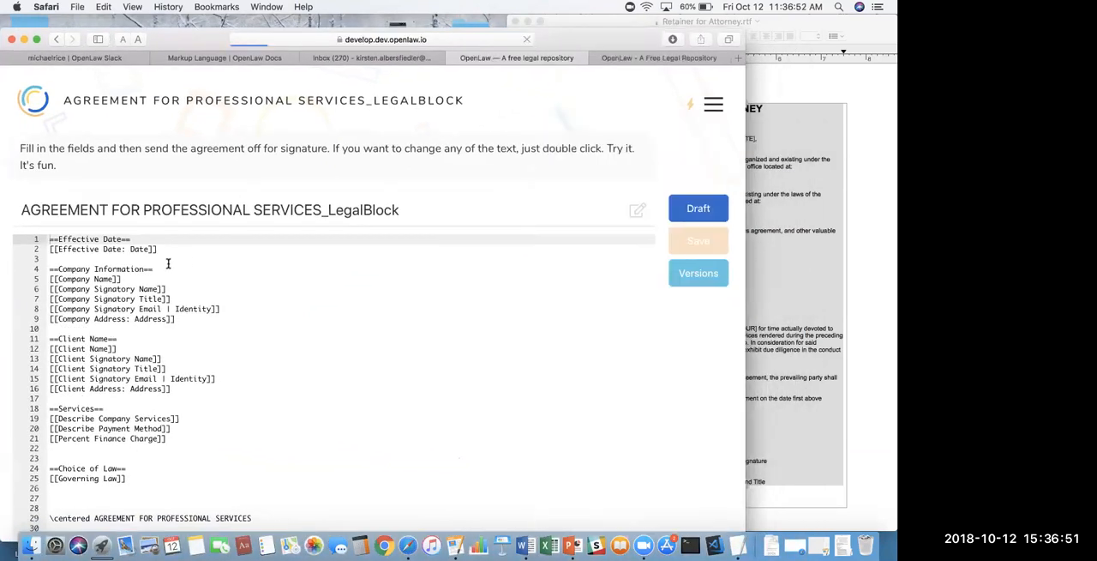
{"action": "type", "text": "[[Country: Choice(\"USA\", \"Switzerland\", \"Sweden\", \"Germany\", \"India\")]] //type definition [[Country of Origin: Country]]"}
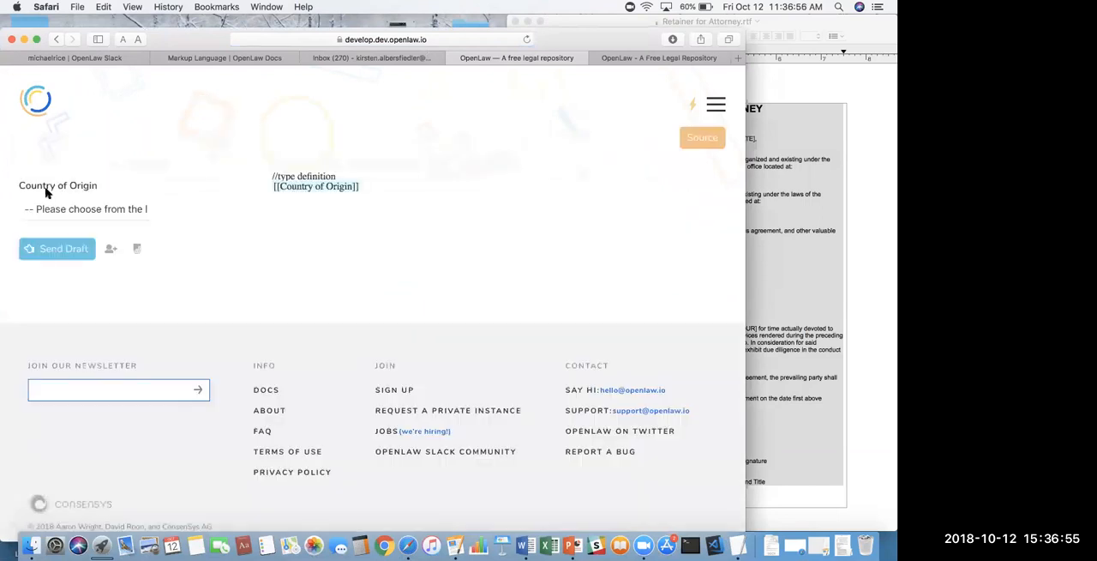
- Return to the new template's source and delete the "//type definition" comment from the Country line
{"action": "left_click", "coordinate": [687, 132]}
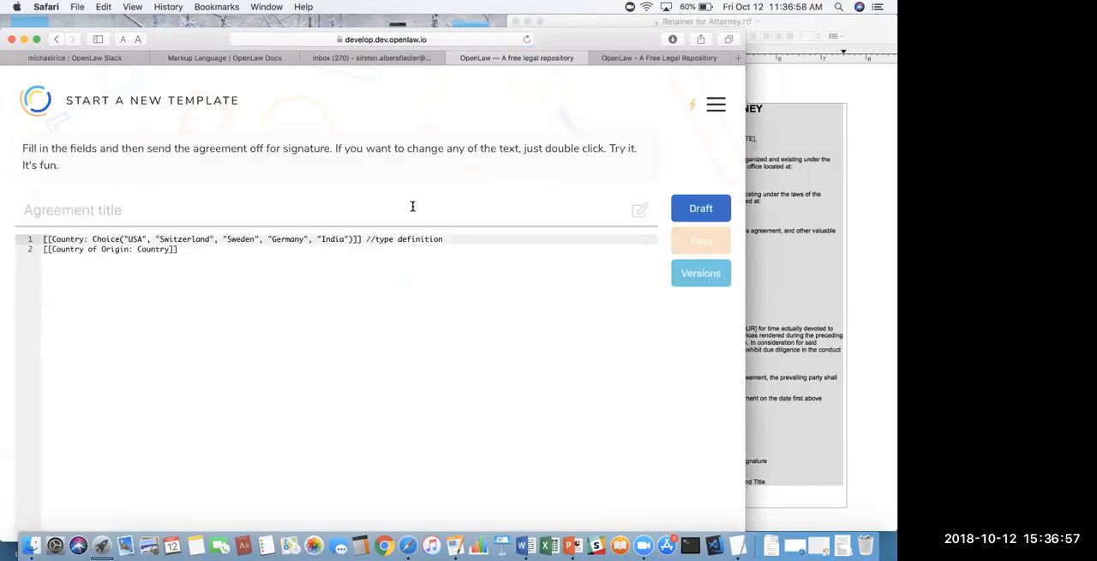
{"action": "left_click_drag", "start_coordinate": [451, 239], "coordinate": [368, 239]}
{"action": "key", "text": "BackSpace"}
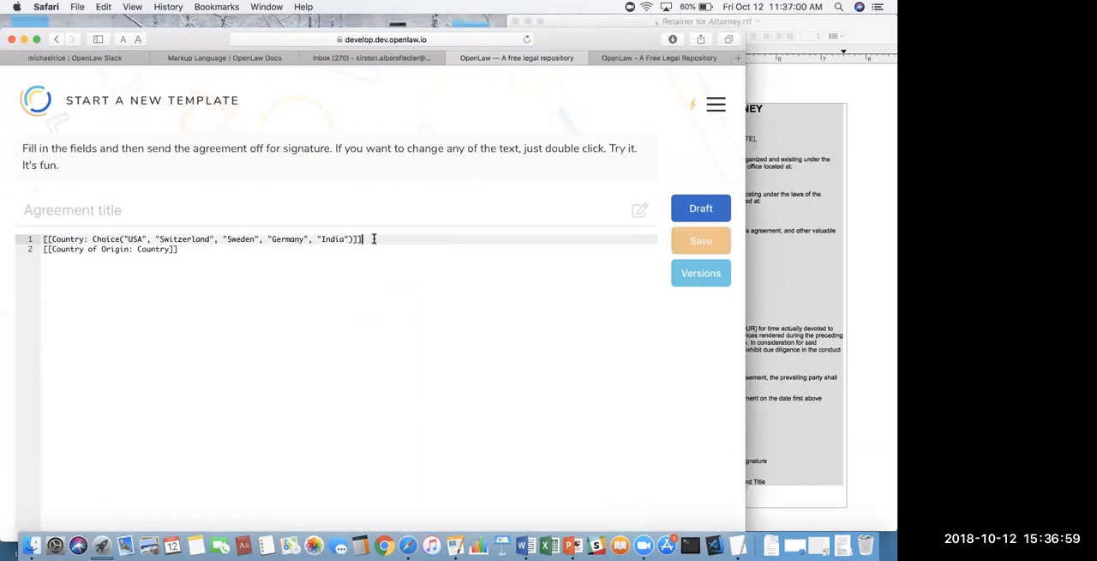
- Show the draft view and set Country of Origin first to USA and finally to Sweden
{"action": "left_click", "coordinate": [696, 210]}
{"action": "left_click", "coordinate": [87, 209]}
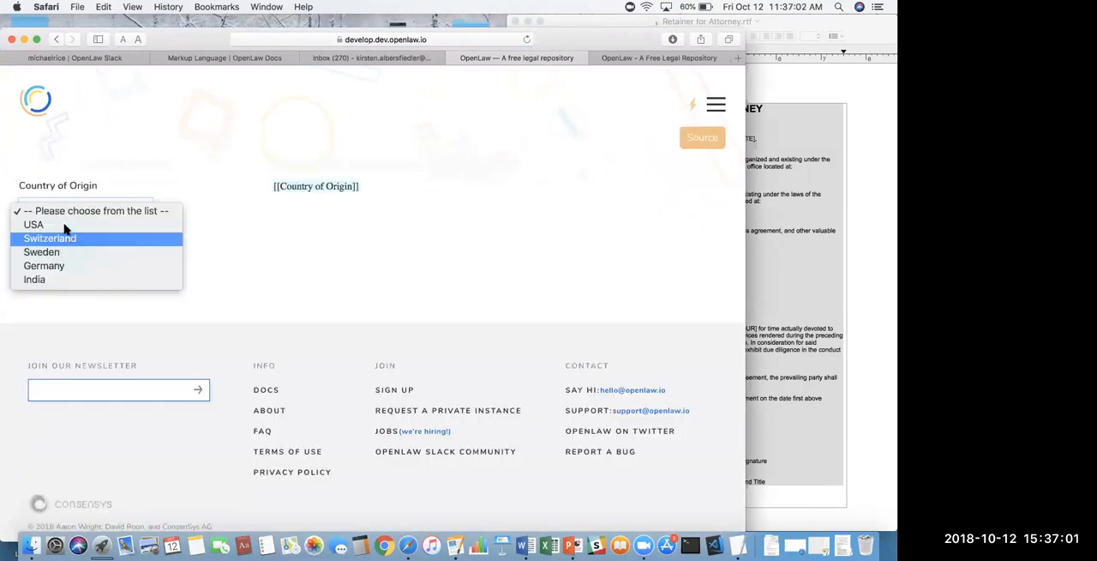
{"action": "left_click", "coordinate": [57, 228]}
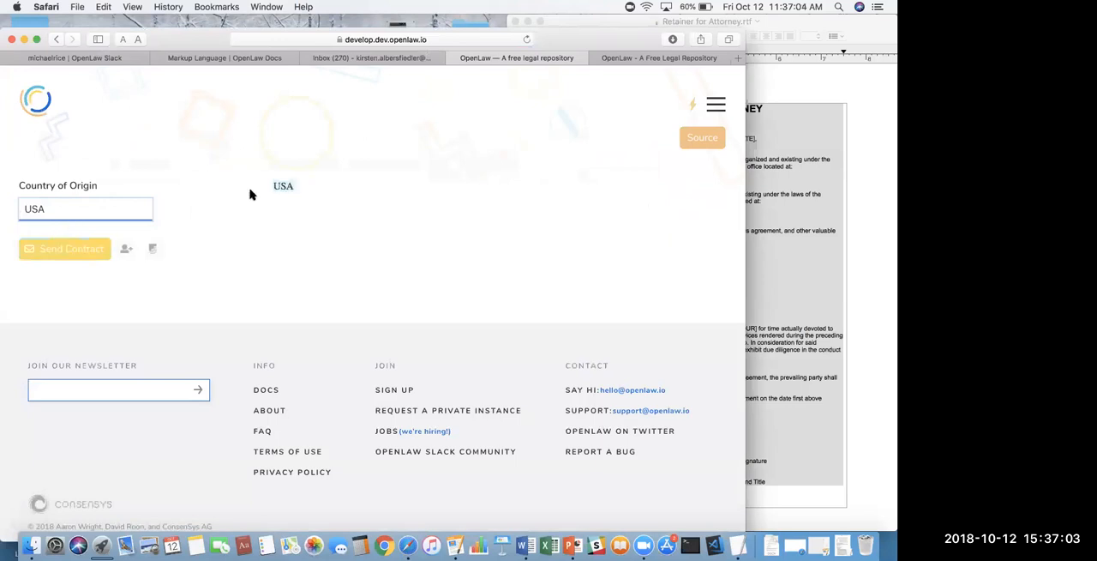
{"action": "left_click", "coordinate": [103, 206]}
{"action": "left_click", "coordinate": [95, 237]}
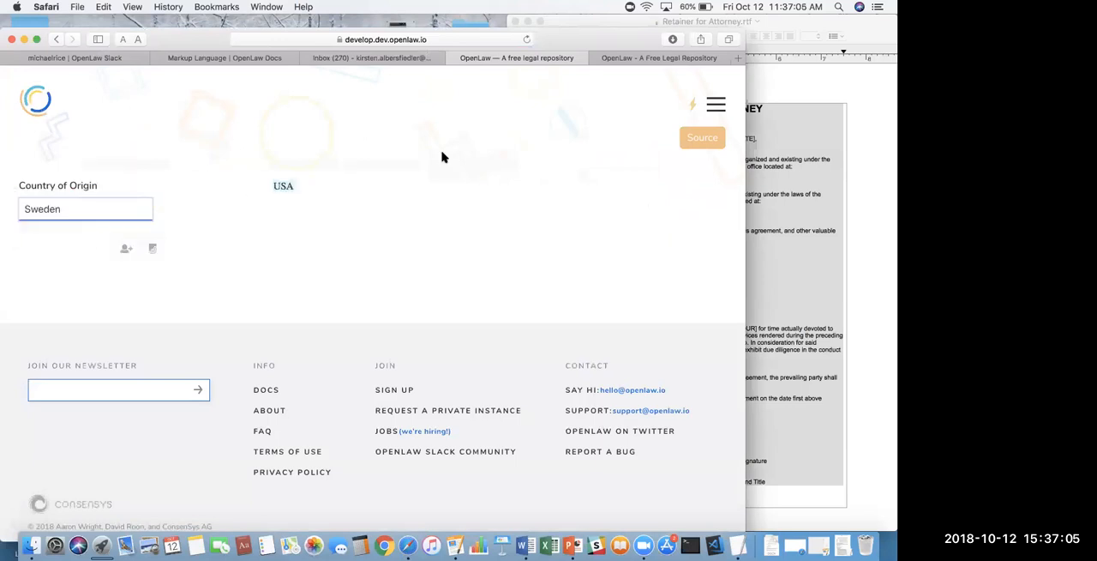
- Return to the template's source and examine the options in the Country Choice definition
{"action": "left_click", "coordinate": [700, 141]}
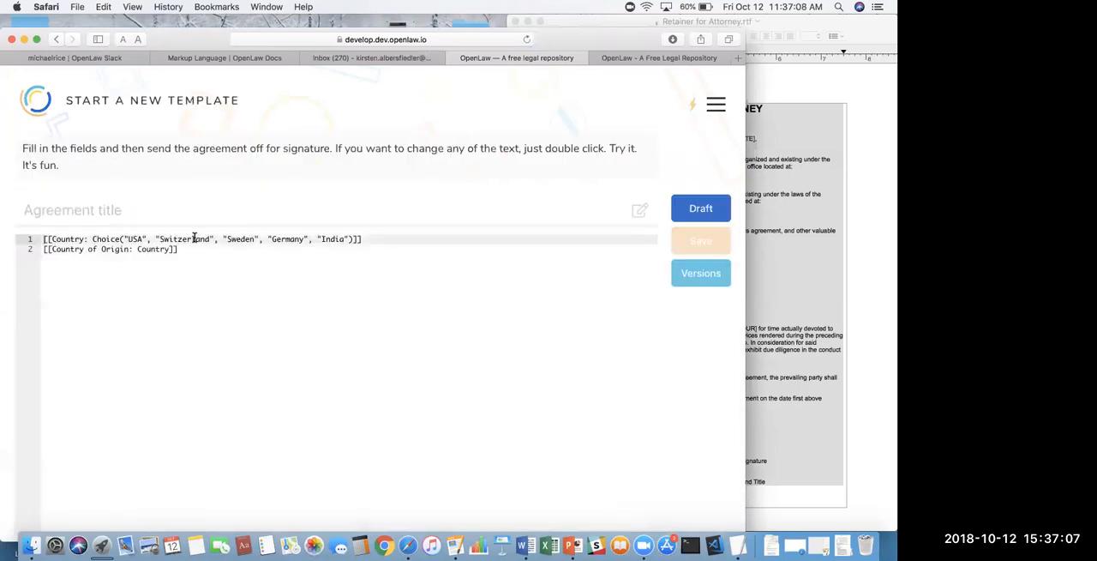
{"action": "left_click_drag", "start_coordinate": [166, 239], "coordinate": [275, 239]}
{"action": "left_click", "coordinate": [280, 272]}
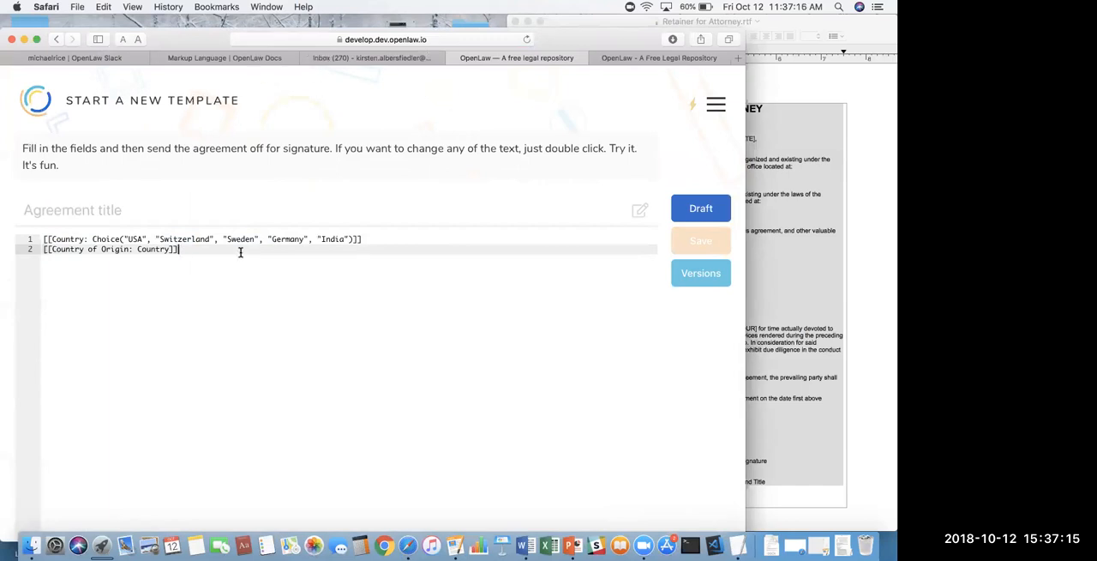
- Start a conditional reading {{County "What Country?" => two lines below the Country of Origin variable
{"action": "key", "text": "Return"}
{"action": "key", "text": "Return"}
{"action": "type", "text": "[["}
{"action": "key", "text": "BackSpace"}
{"action": "key", "text": "BackSpace"}
{"action": "type", "text": "{{"}
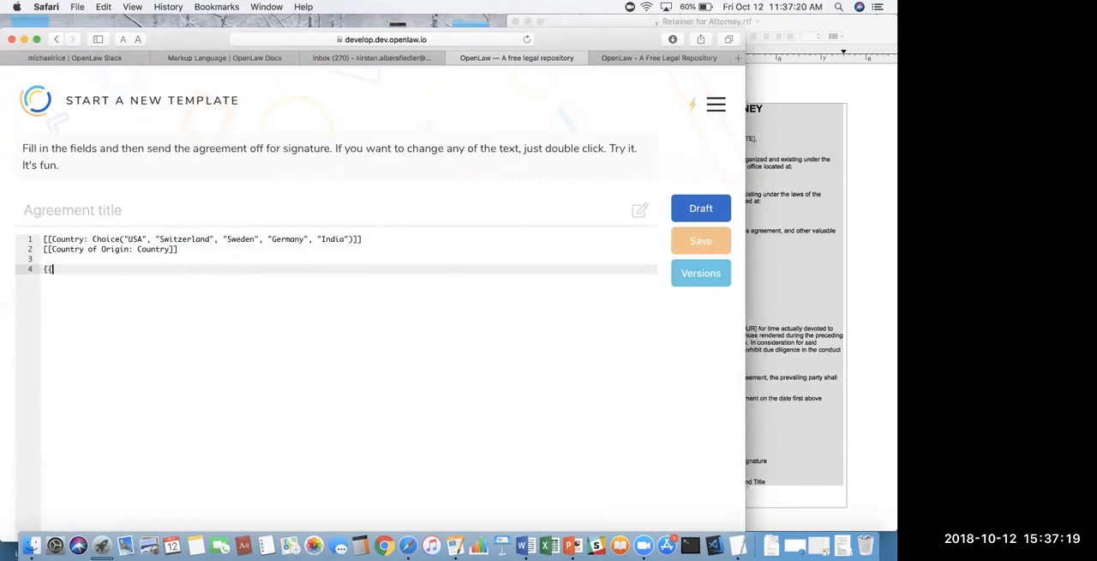
{"action": "type", "text": "County "}
{"action": "type", "text": "\"\""}
{"action": "type", "text": "What "}
{"action": "type", "text": "Cou"}
{"action": "type", "text": "nty"}
{"action": "key", "text": "BackSpace"}
{"action": "key", "text": "BackSpace"}
{"action": "type", "text": "try?\" ="}
- Reword the conditional's question to "Is the Country the USA?"
{"action": "double_click", "coordinate": [174, 238]}
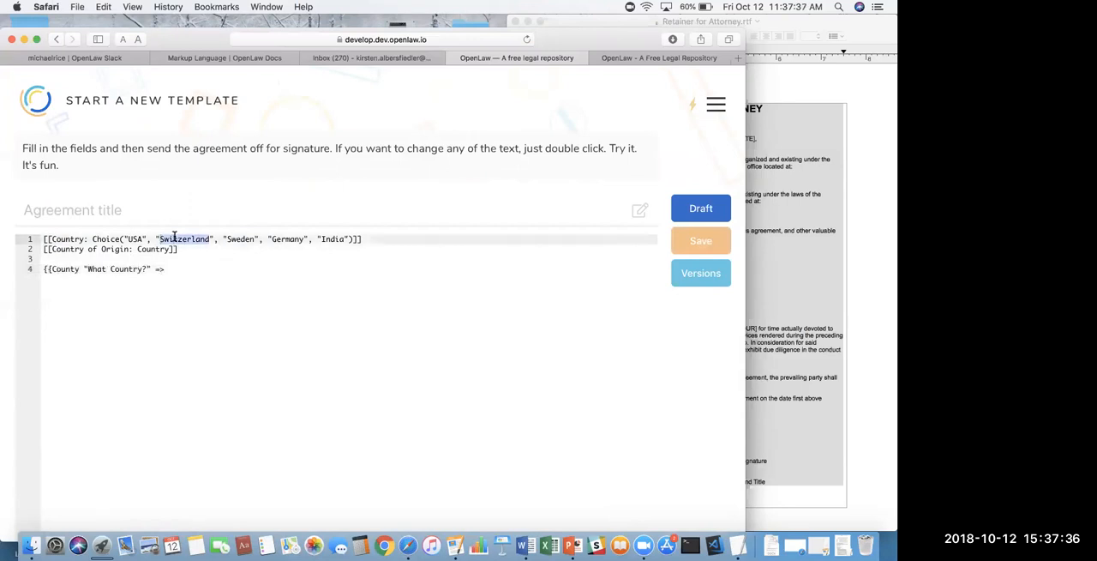
{"action": "left_click", "coordinate": [126, 268]}
{"action": "double_click", "coordinate": [96, 268]}
{"action": "left_click", "coordinate": [96, 269]}
{"action": "type", "text": "i"}
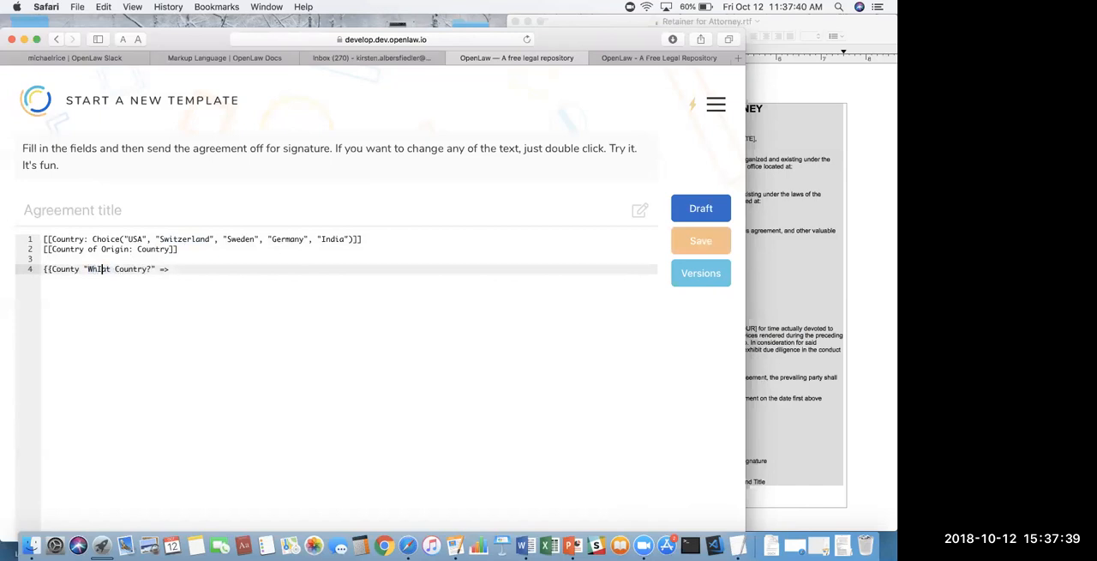
{"action": "double_click", "coordinate": [96, 269]}
{"action": "type", "text": "Is the"}
{"action": "left_click", "coordinate": [151, 268]}
{"action": "type", "text": "the USA"}
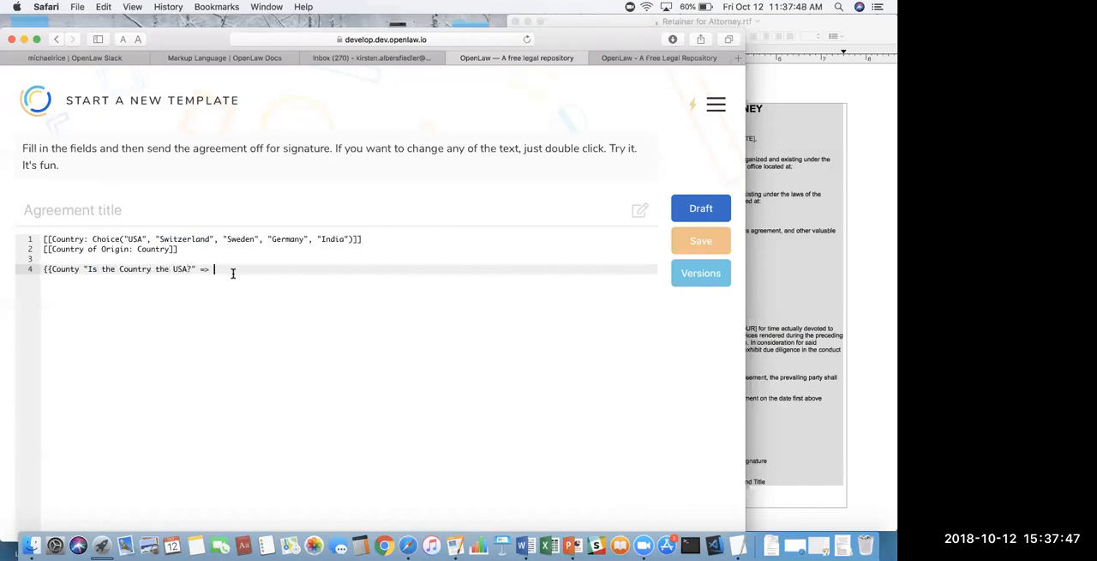
{"action": "type", "text": "USA}}"}
- Complete the conditional with USA}} and answer Yes to its question in the draft view
{"action": "left_click", "coordinate": [708, 216]}
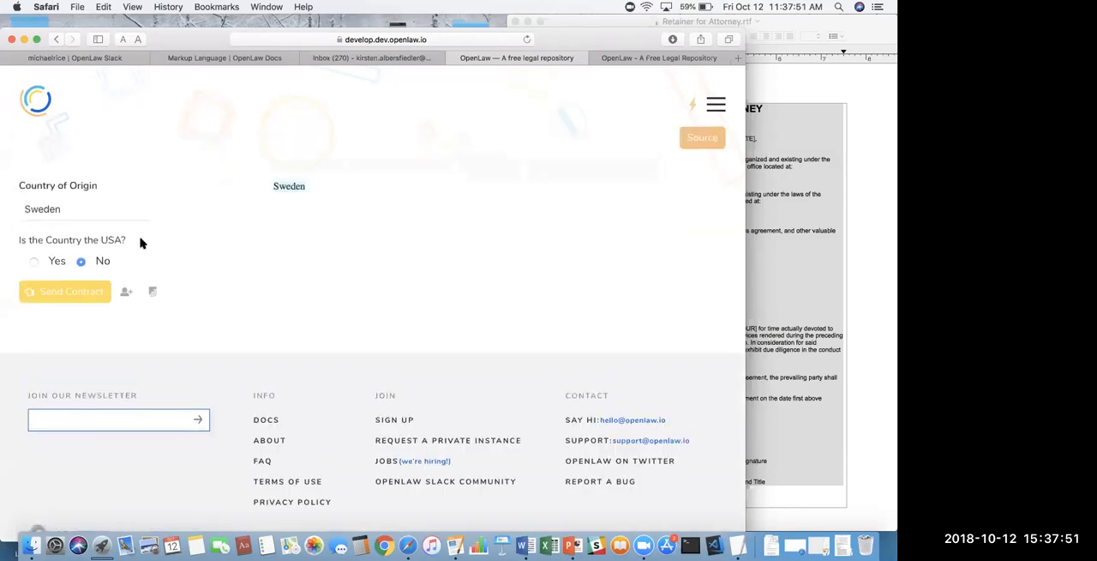
{"action": "left_click", "coordinate": [34, 261]}
- Return to the source and examine the conditional's question, arrow and result text, along with the Country variables
{"action": "left_click", "coordinate": [705, 137]}
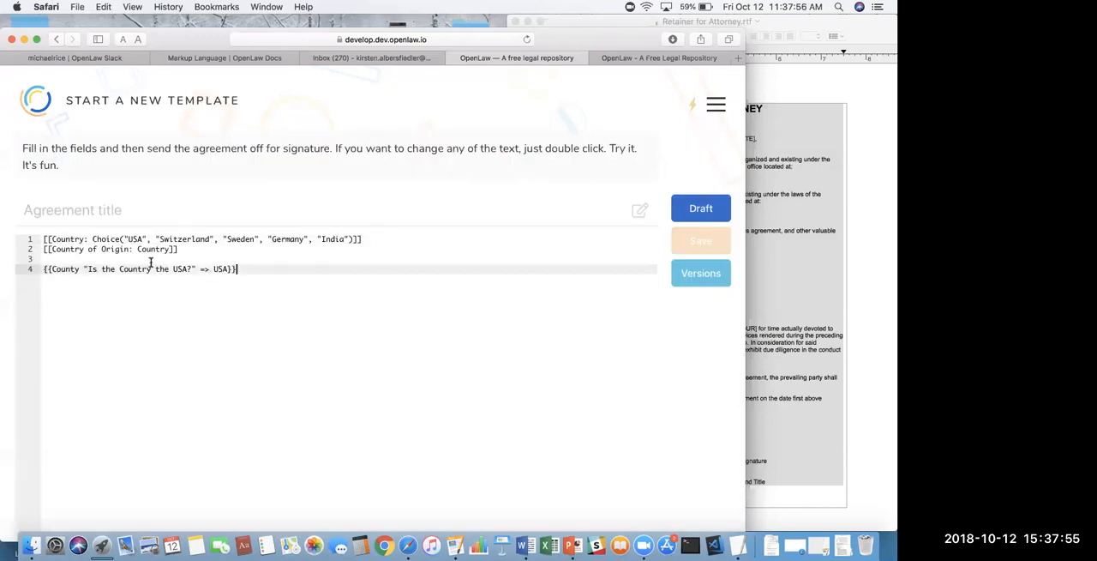
{"action": "left_click_drag", "start_coordinate": [88, 268], "coordinate": [189, 269]}
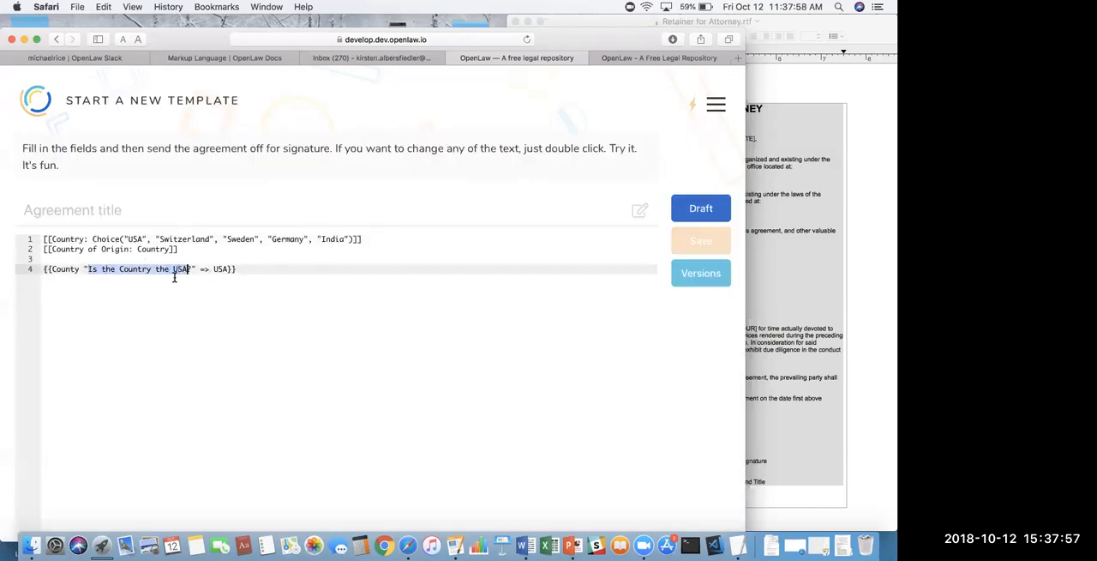
{"action": "left_click_drag", "start_coordinate": [201, 269], "coordinate": [218, 270]}
{"action": "double_click", "coordinate": [217, 269]}
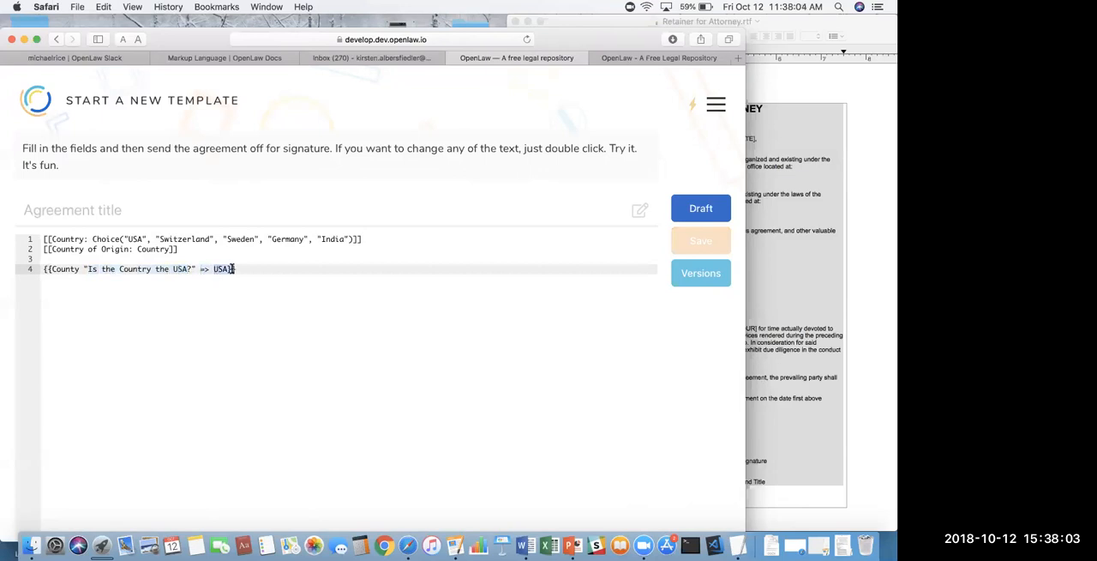
{"action": "left_click", "coordinate": [102, 273]}
{"action": "left_click_drag", "start_coordinate": [244, 272], "coordinate": [7, 275]}
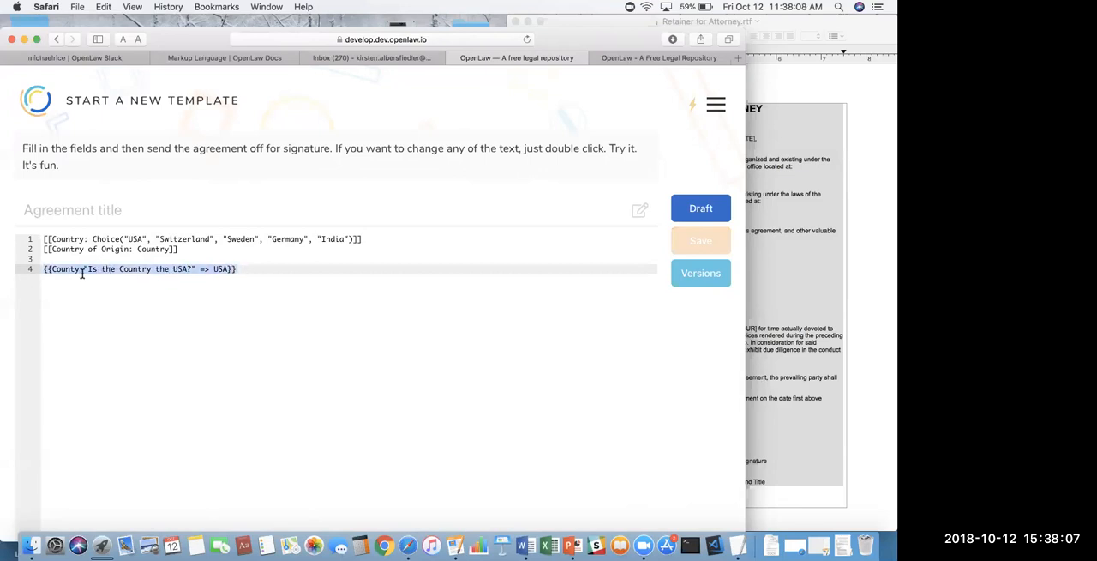
{"action": "left_click_drag", "start_coordinate": [287, 269], "coordinate": [43, 238]}
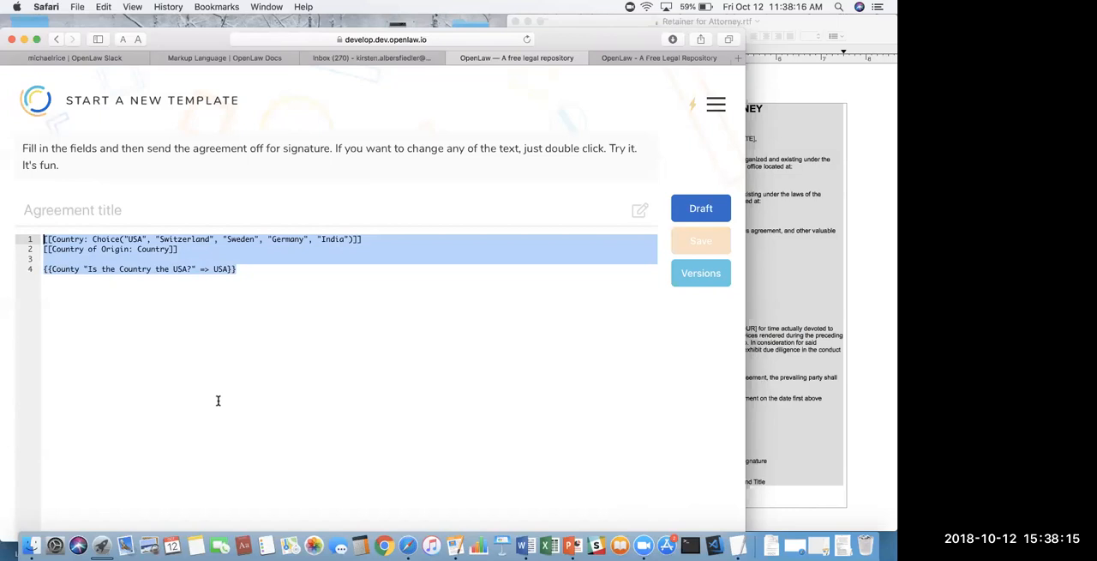
{"action": "left_click", "coordinate": [301, 357]}
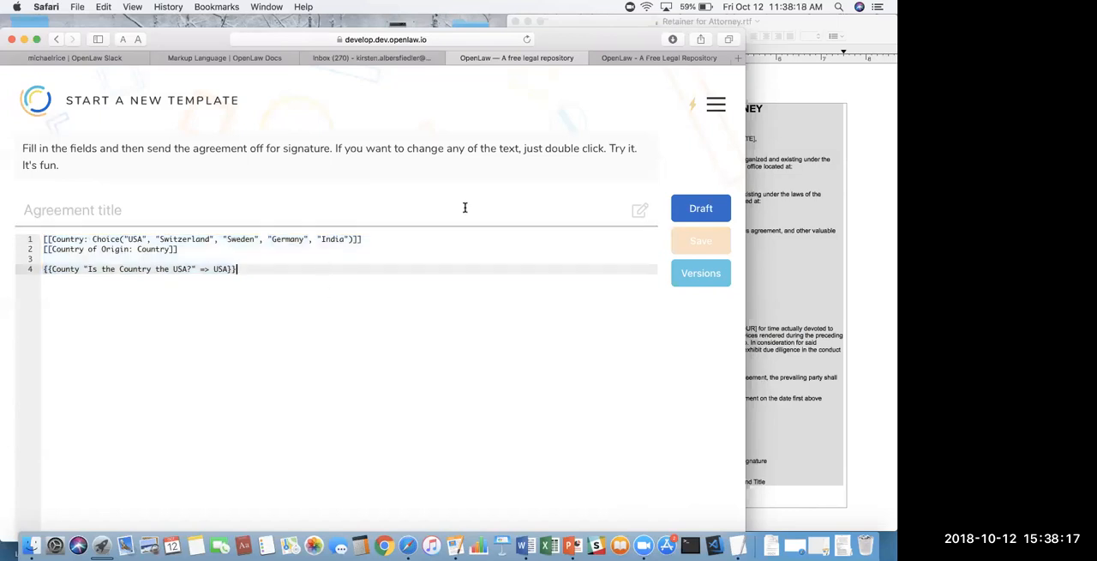